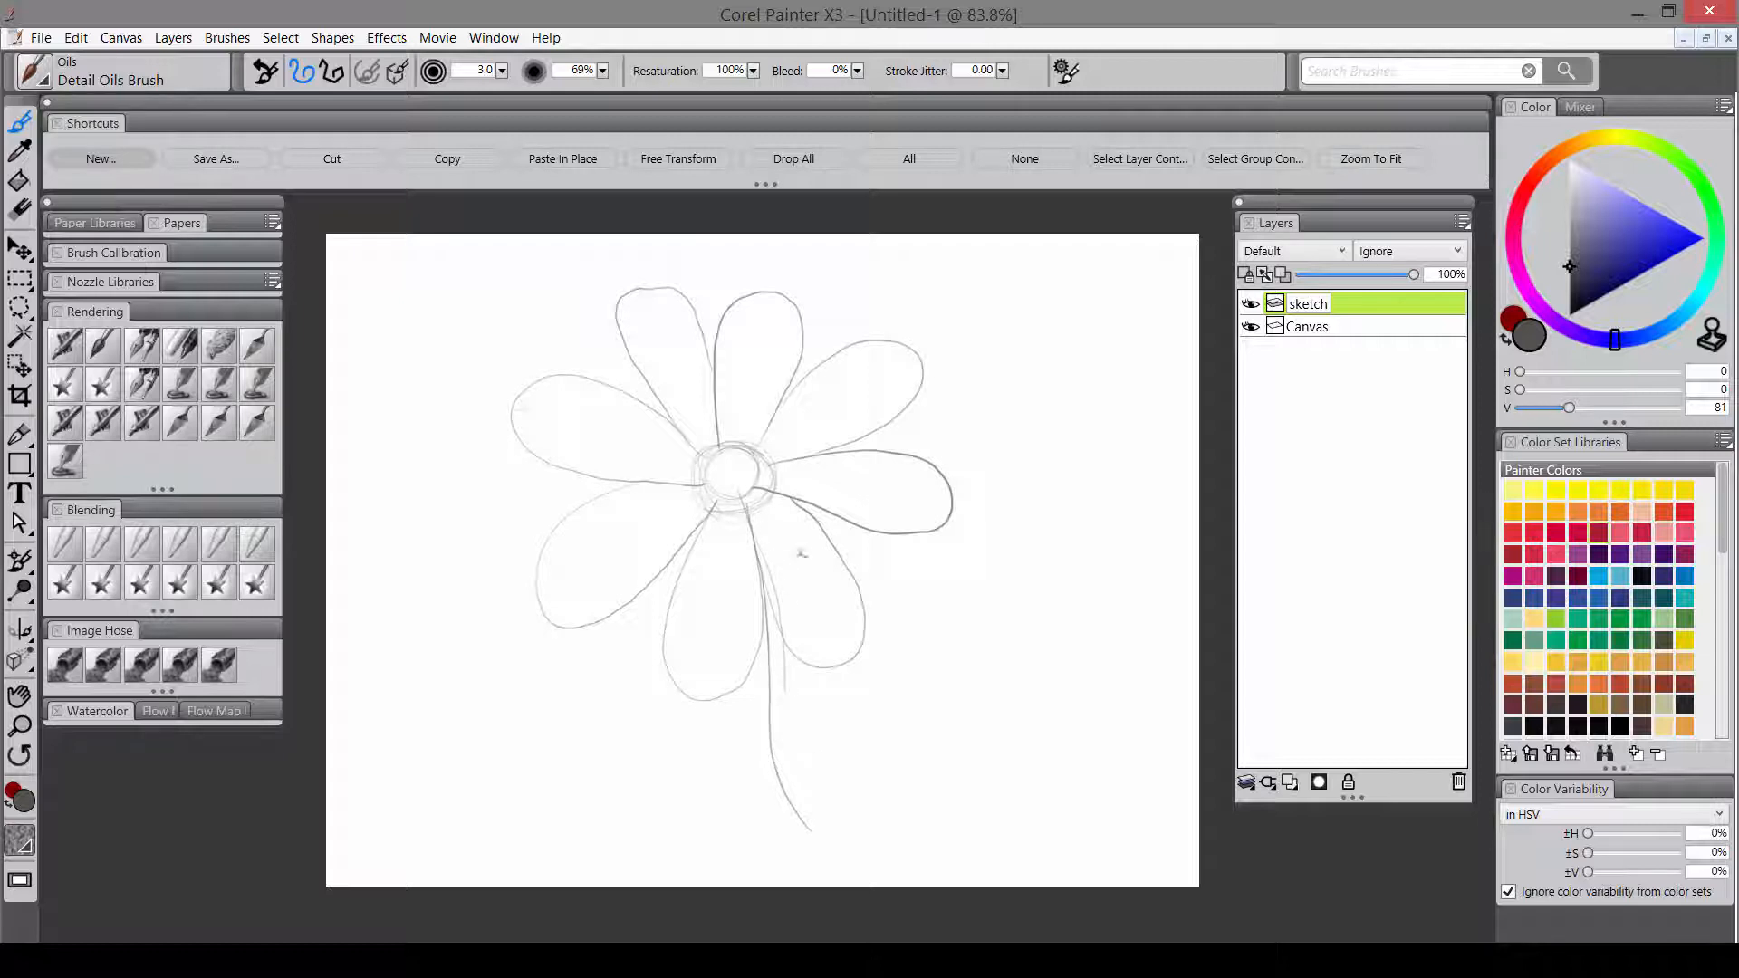
# - Sketch a second curved line alongside the stem down to the canvas's lower edge on the sketch layer, with the palettes temporarily hidden
pyautogui.press('Tab')
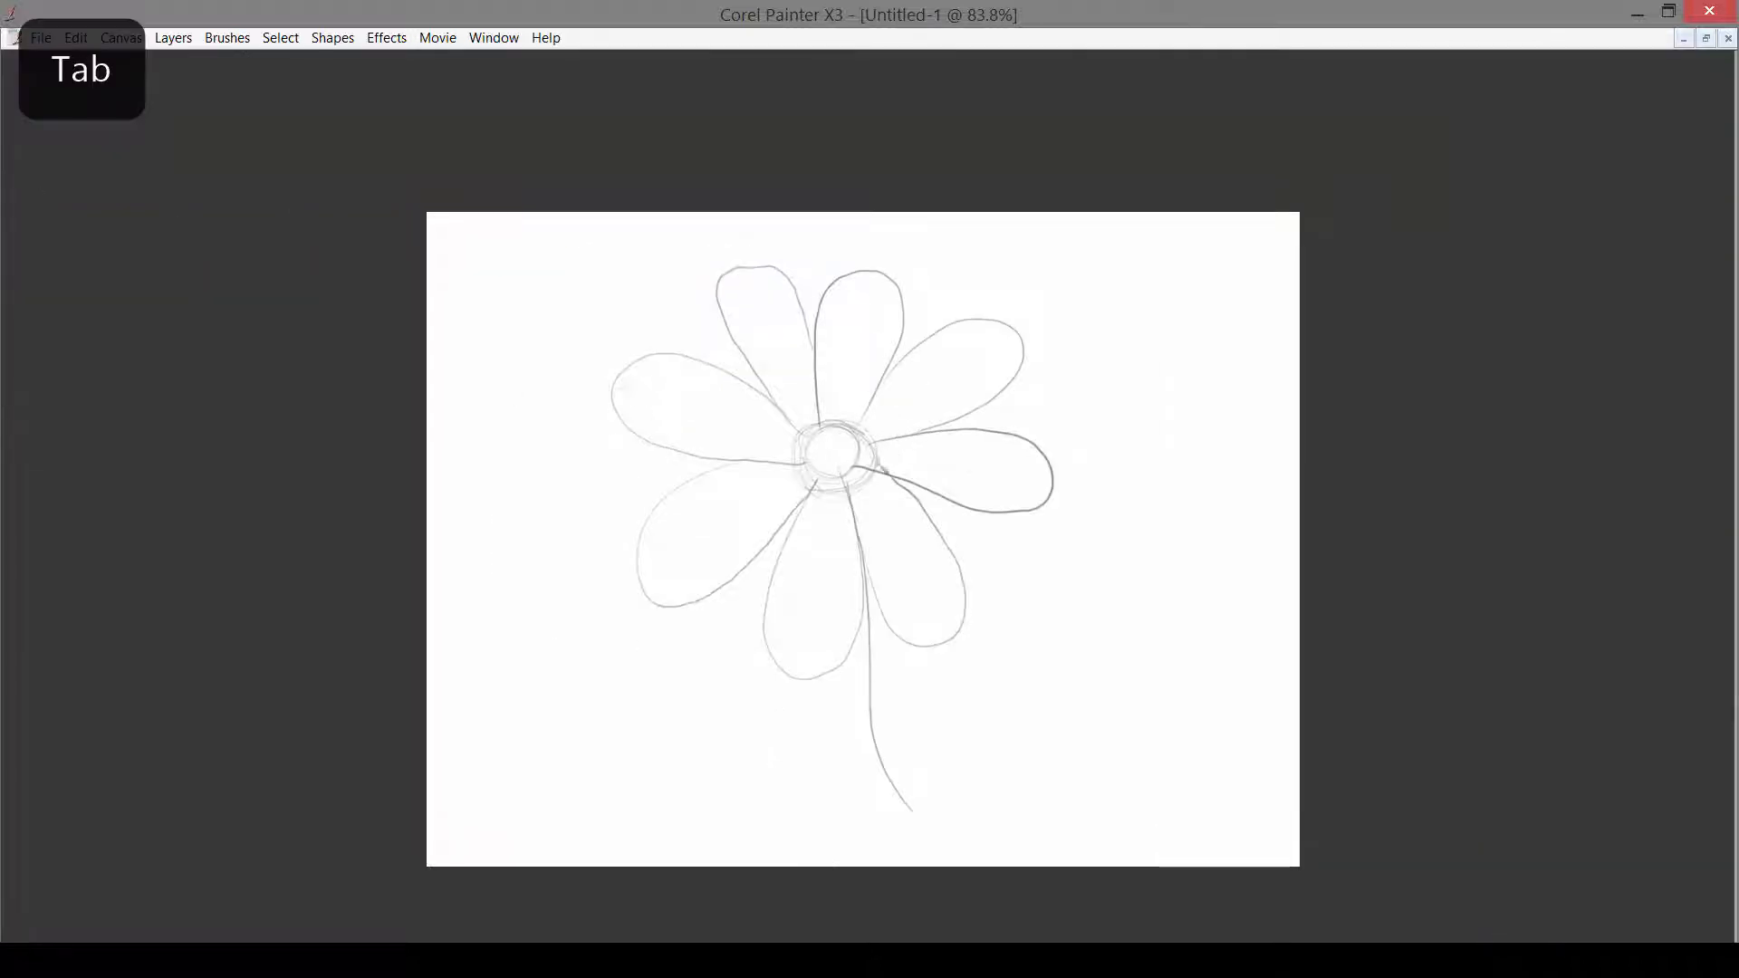
pyautogui.moveTo(856, 475); pyautogui.dragTo(892, 727)
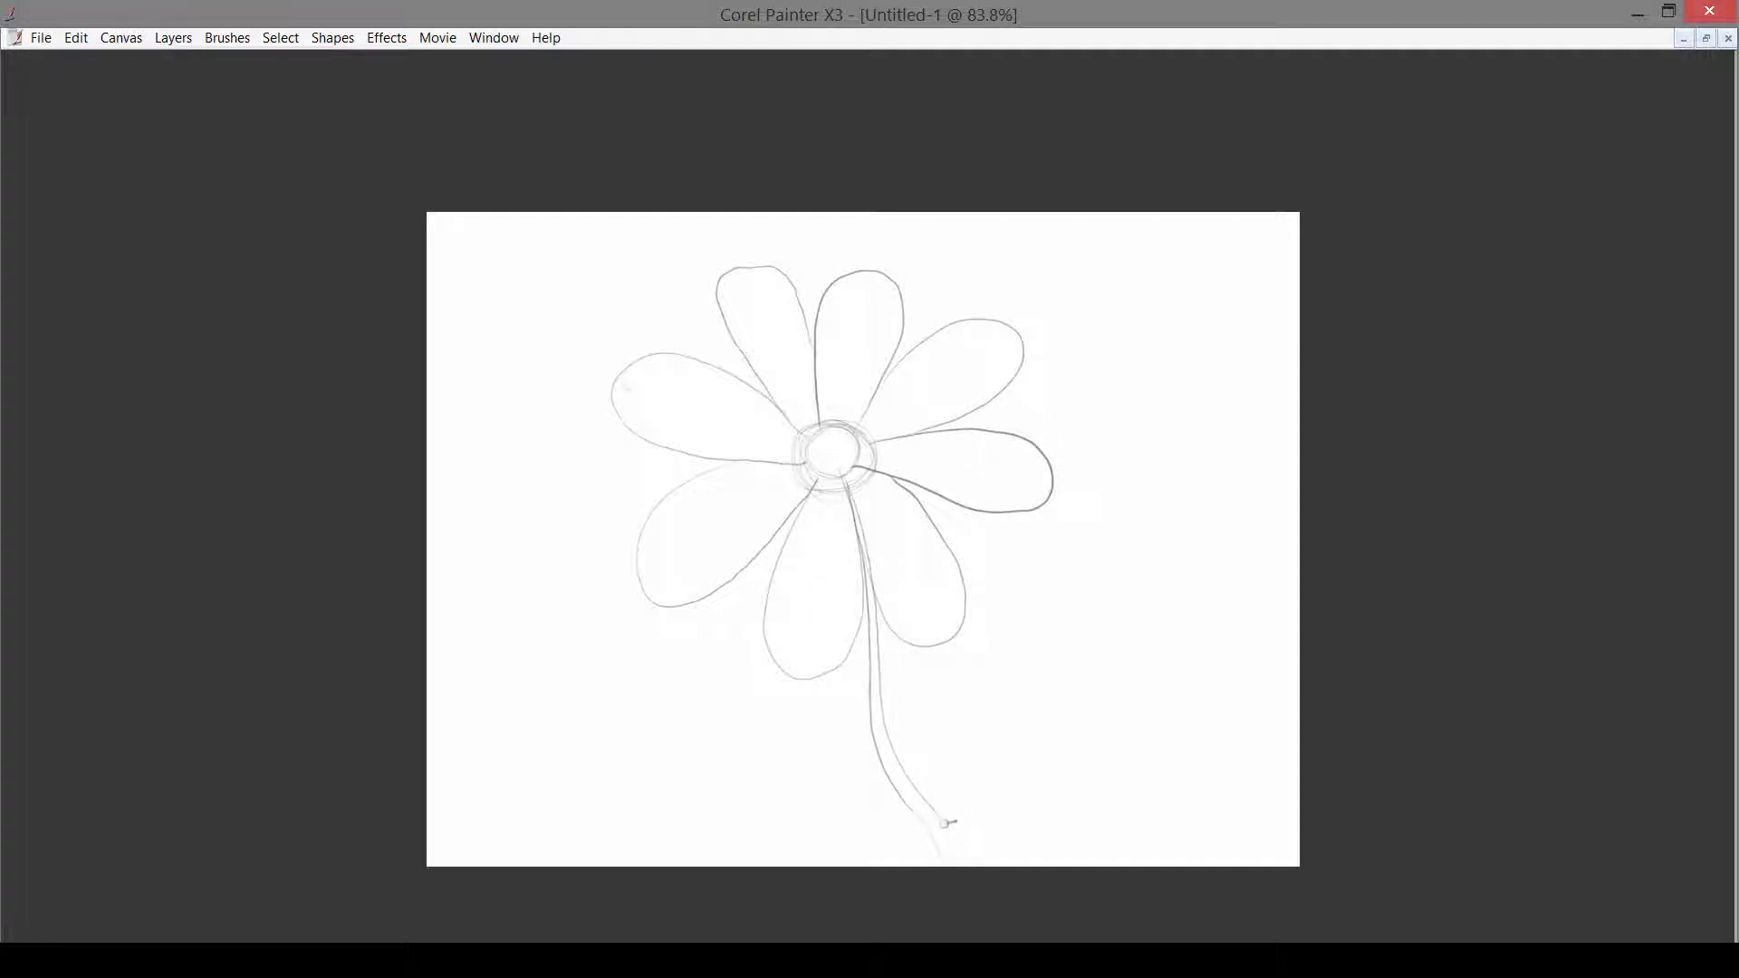
pyautogui.press('Tab')
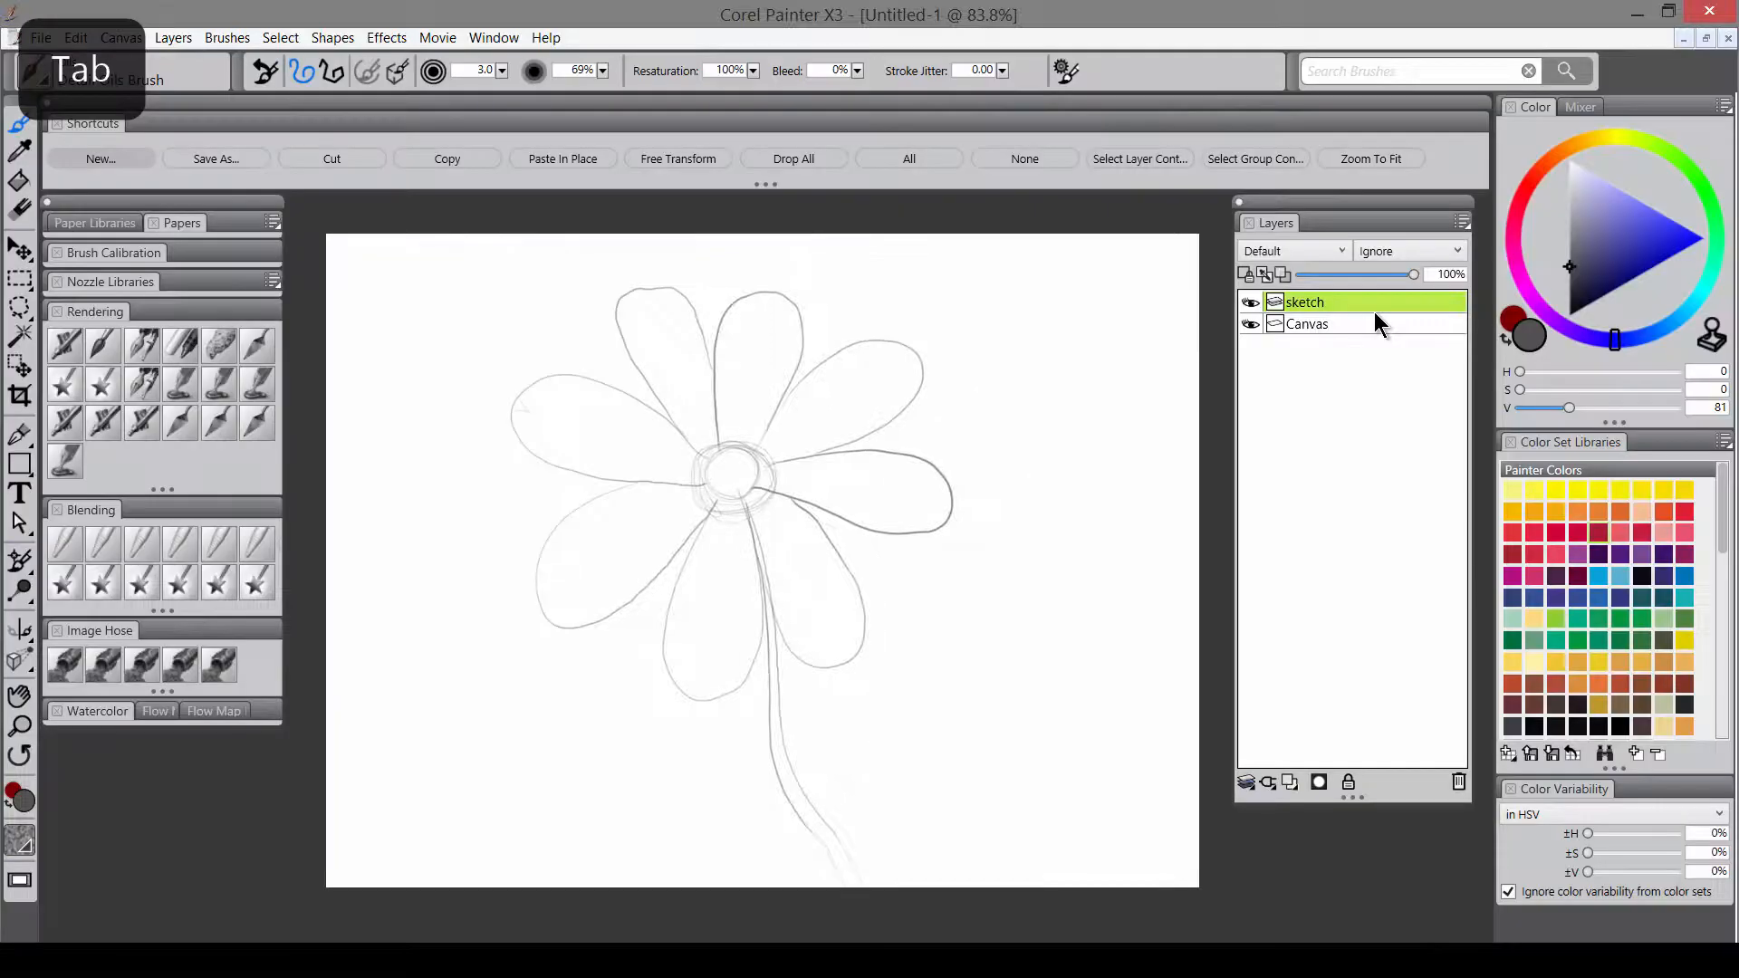
# - Add a new layer above the sketch layer and name it "center"
pyautogui.click(1289, 781)
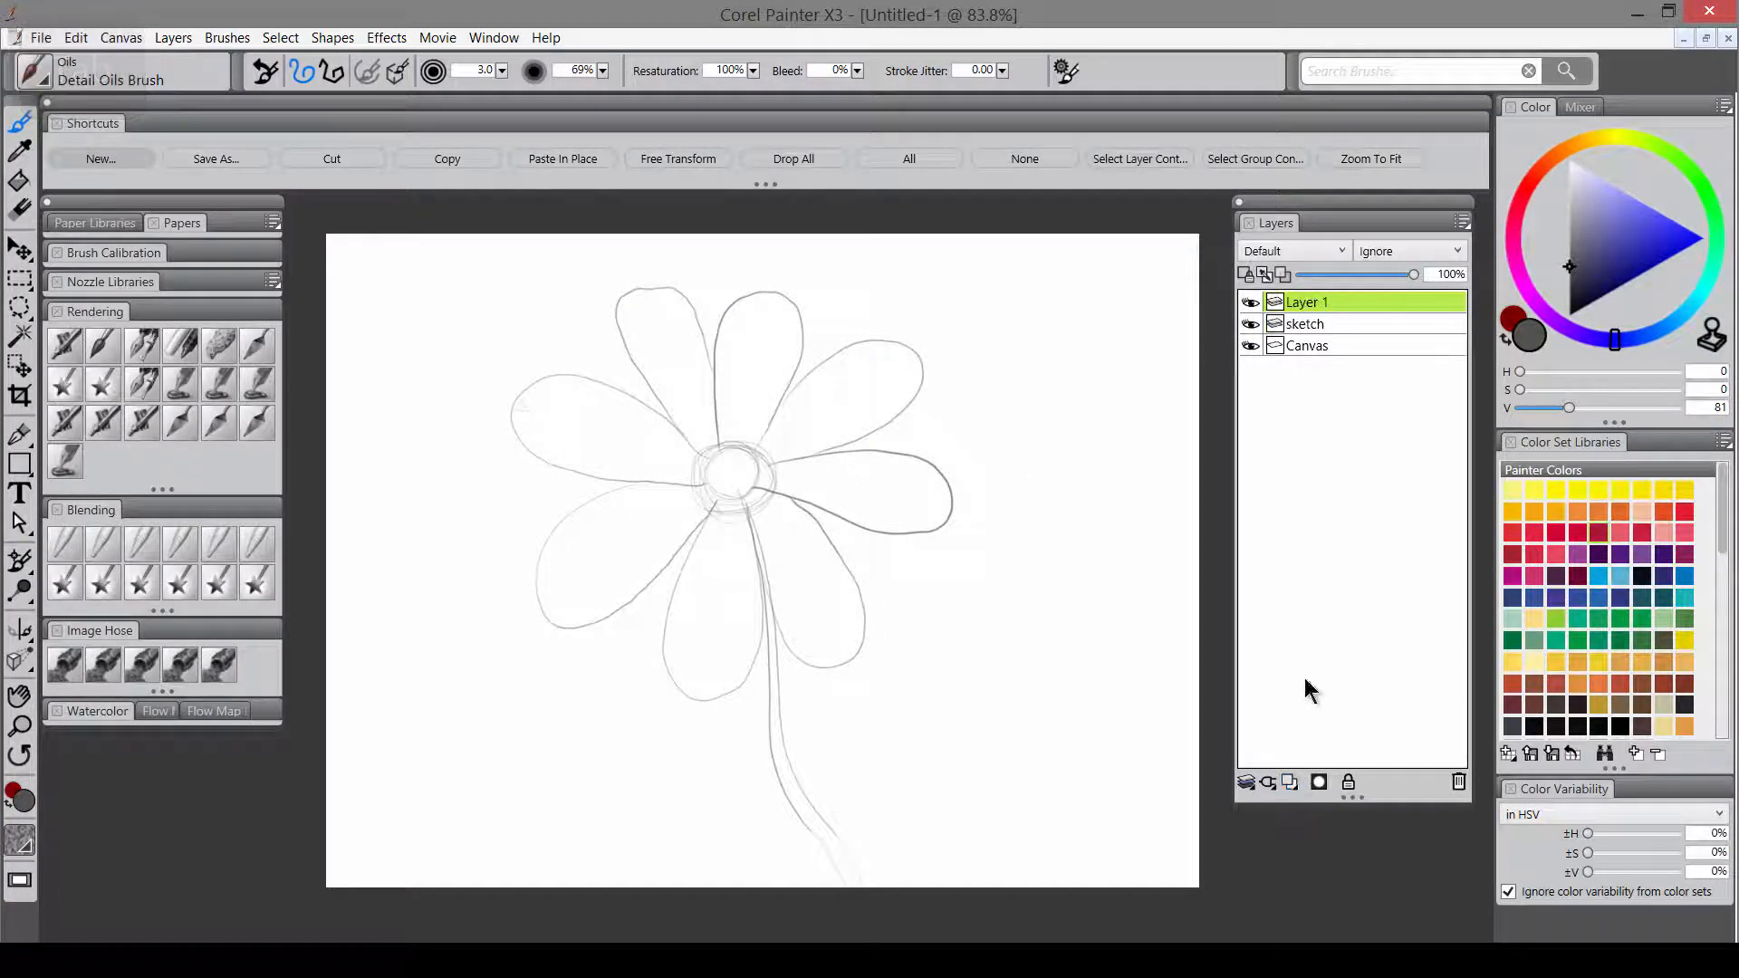
pyautogui.doubleClick(1309, 301)
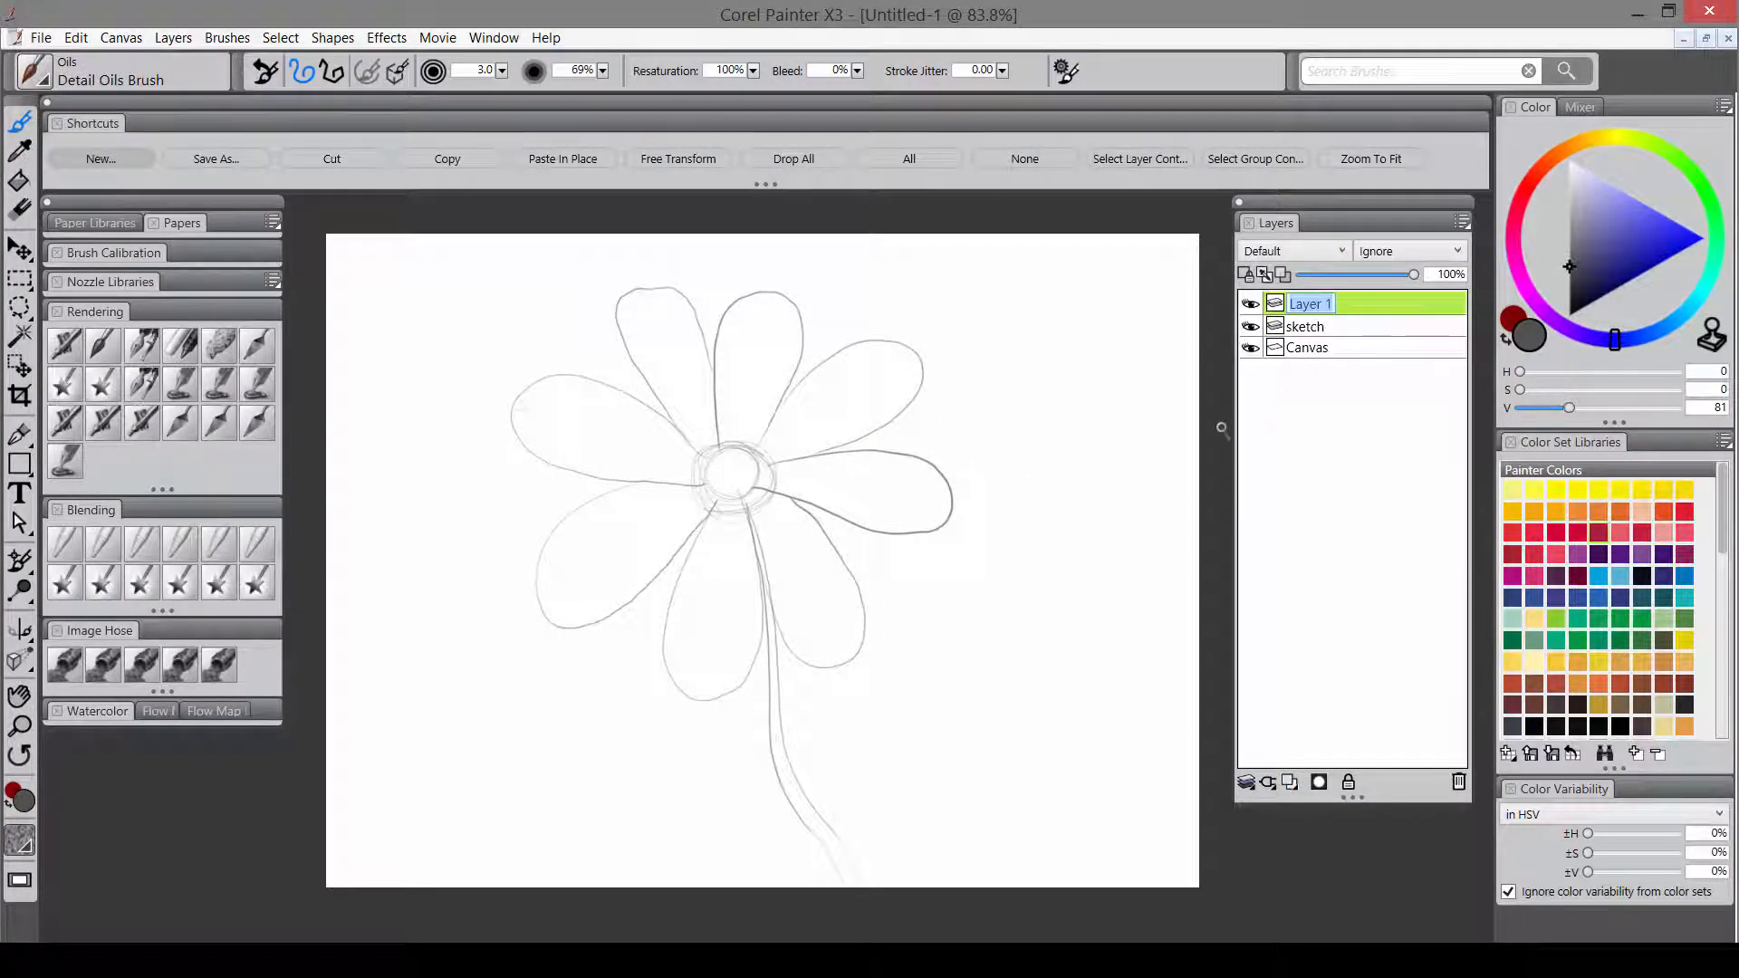
pyautogui.write('center')
pyautogui.press('Return')
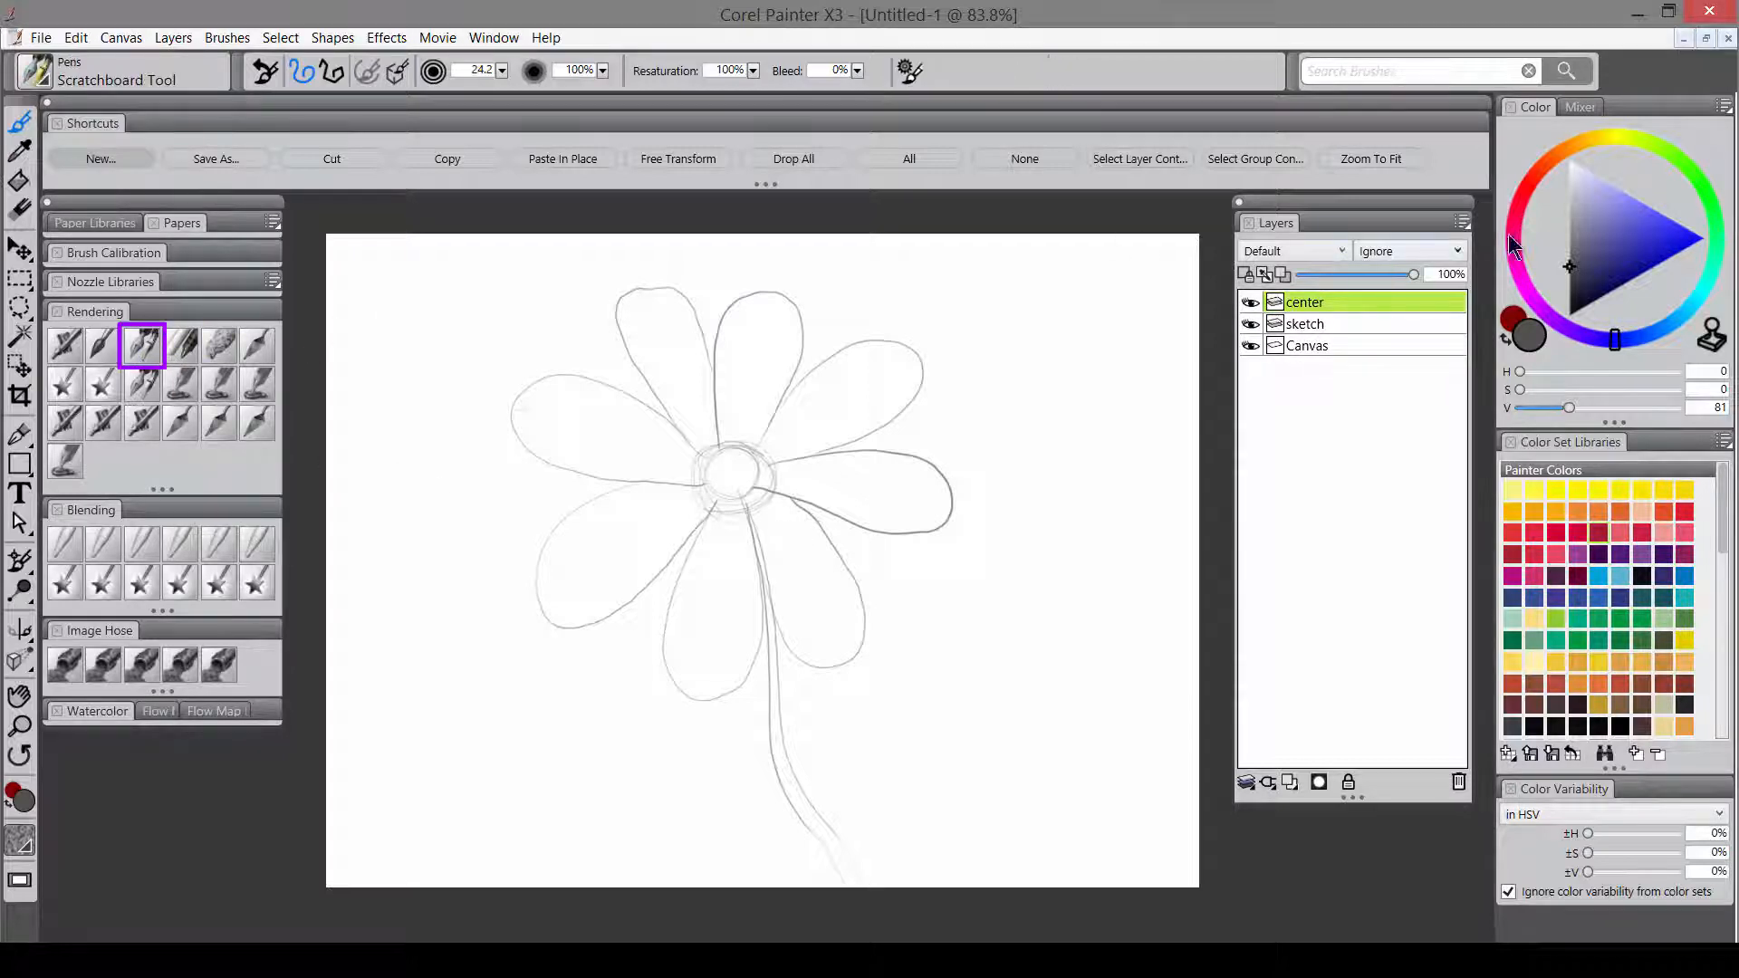
# - Paint a solid golden-orange disc over the sketched flower center with the Scratchboard Tool at size 49.5
pyautogui.click(1583, 140)
pyautogui.moveTo(1668, 243); pyautogui.dragTo(1692, 260)
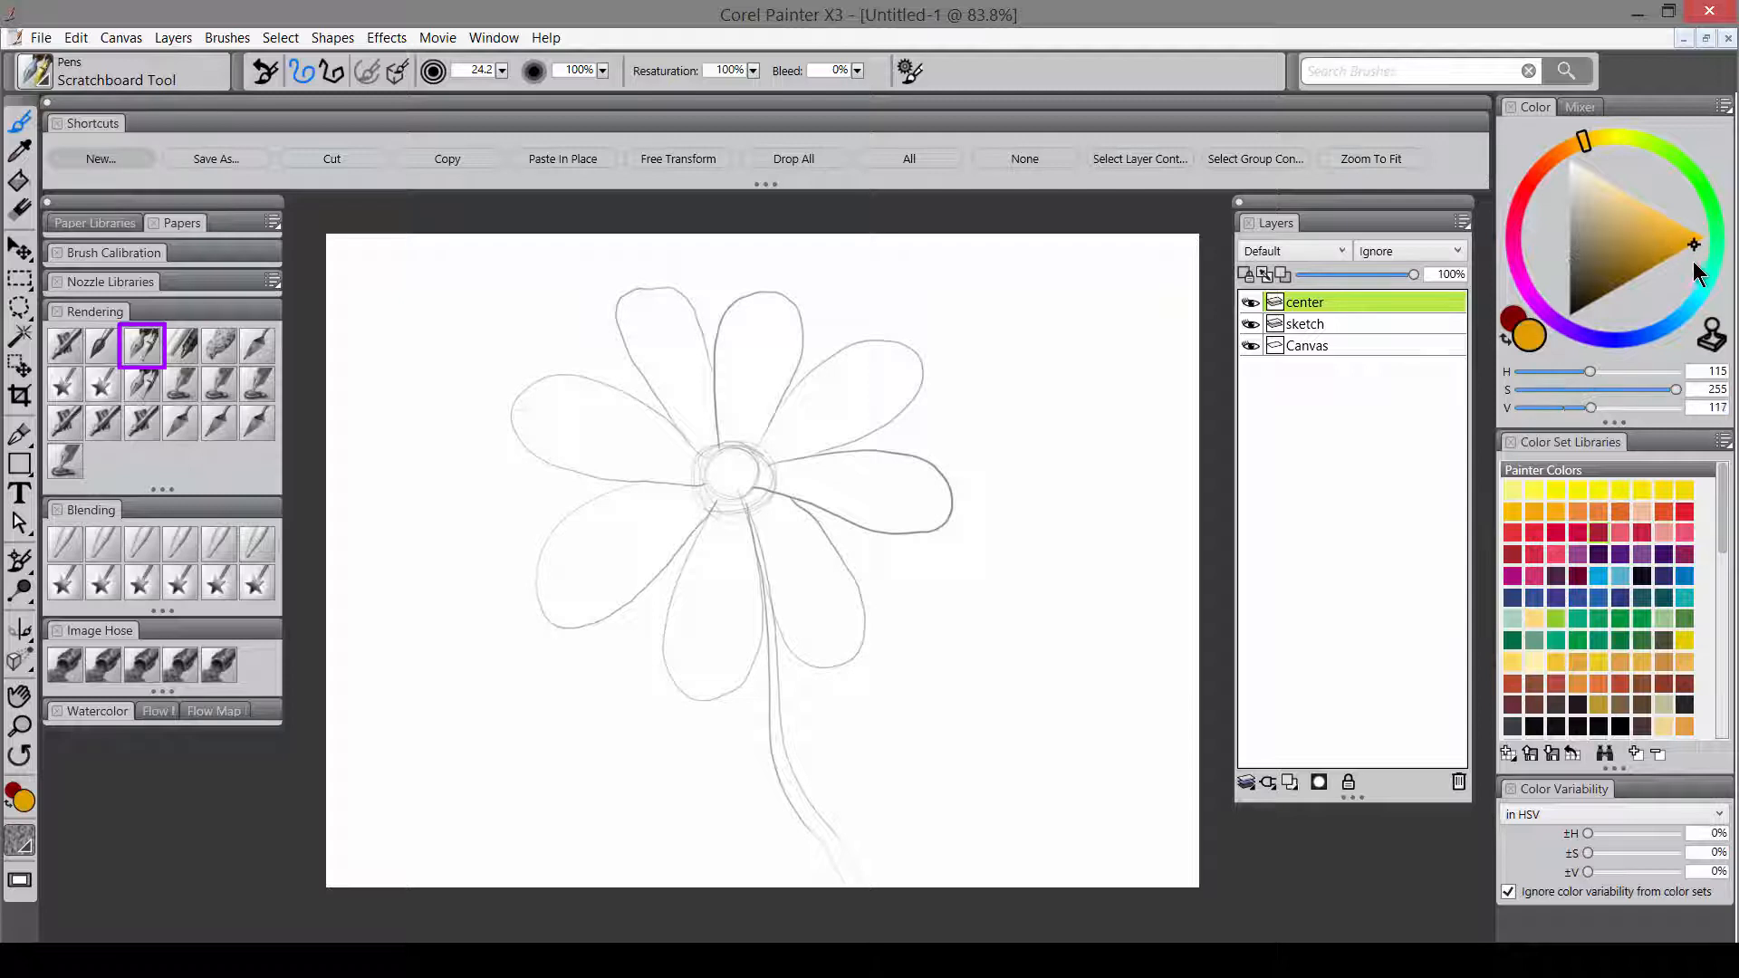
pyautogui.moveTo(727, 480); pyautogui.dragTo(749, 496)
pyautogui.click(729, 480)
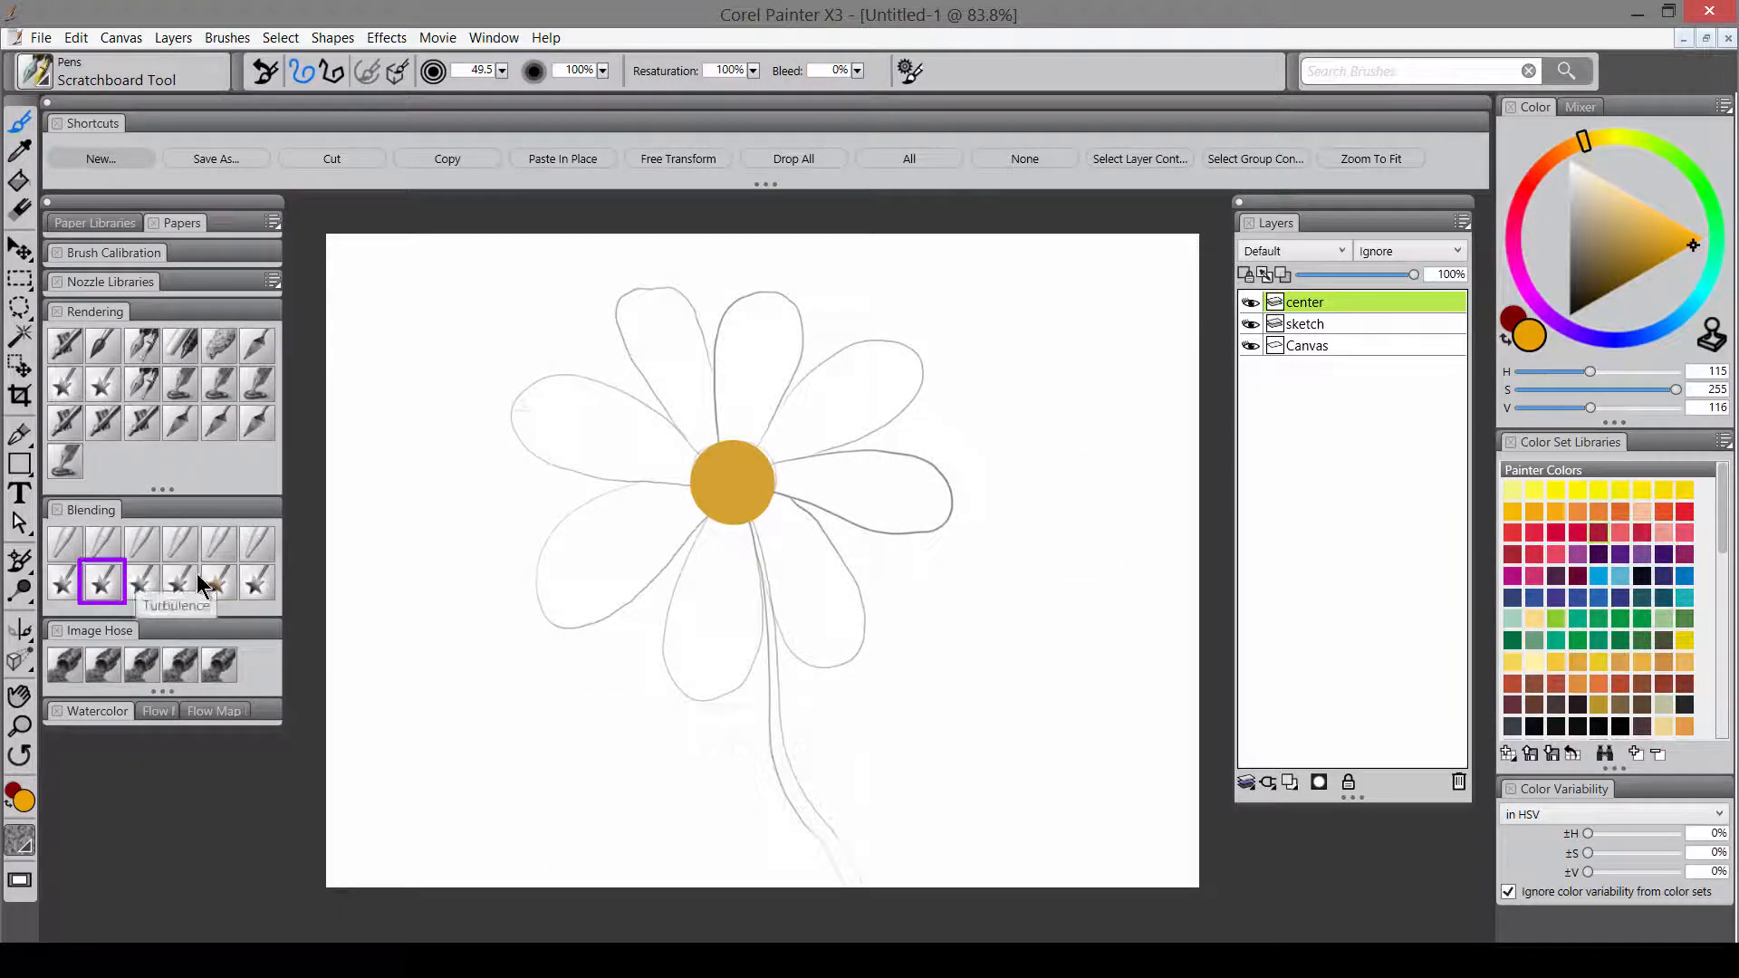
# - Enlarge the orange disc with the F-X Bulge brush at size 83.4 and move it slightly upward to center it among the petals
pyautogui.click(101, 584)
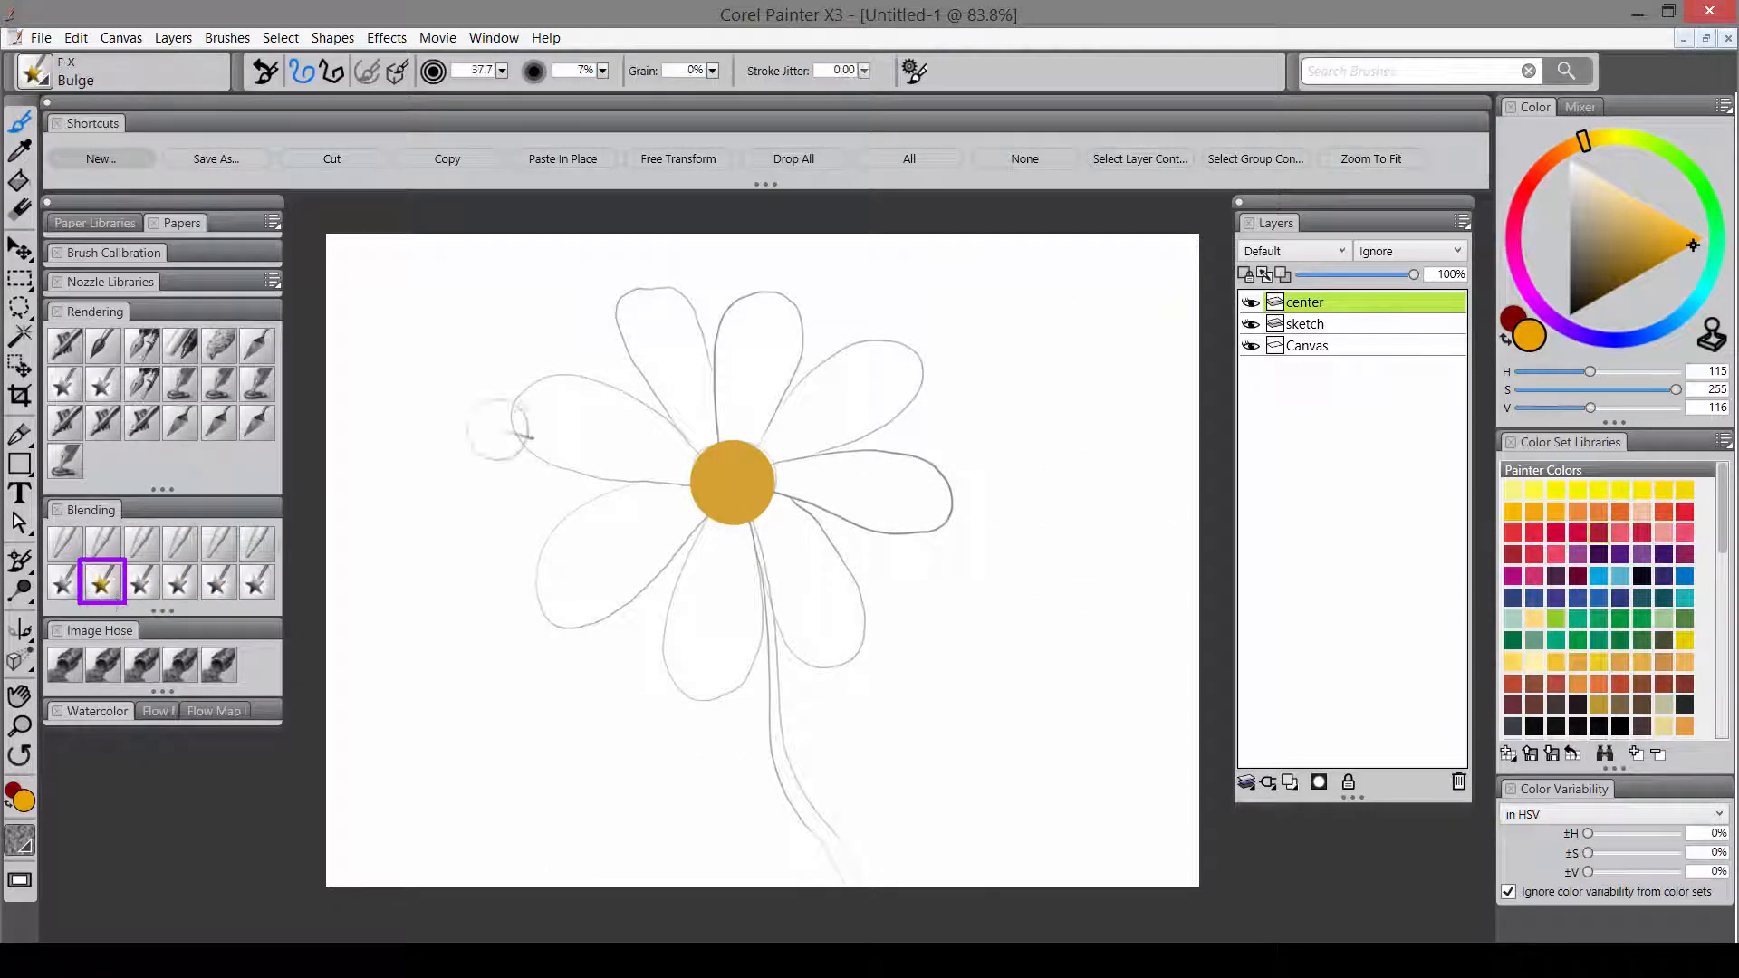
pyautogui.moveTo(736, 480); pyautogui.dragTo(738, 483)
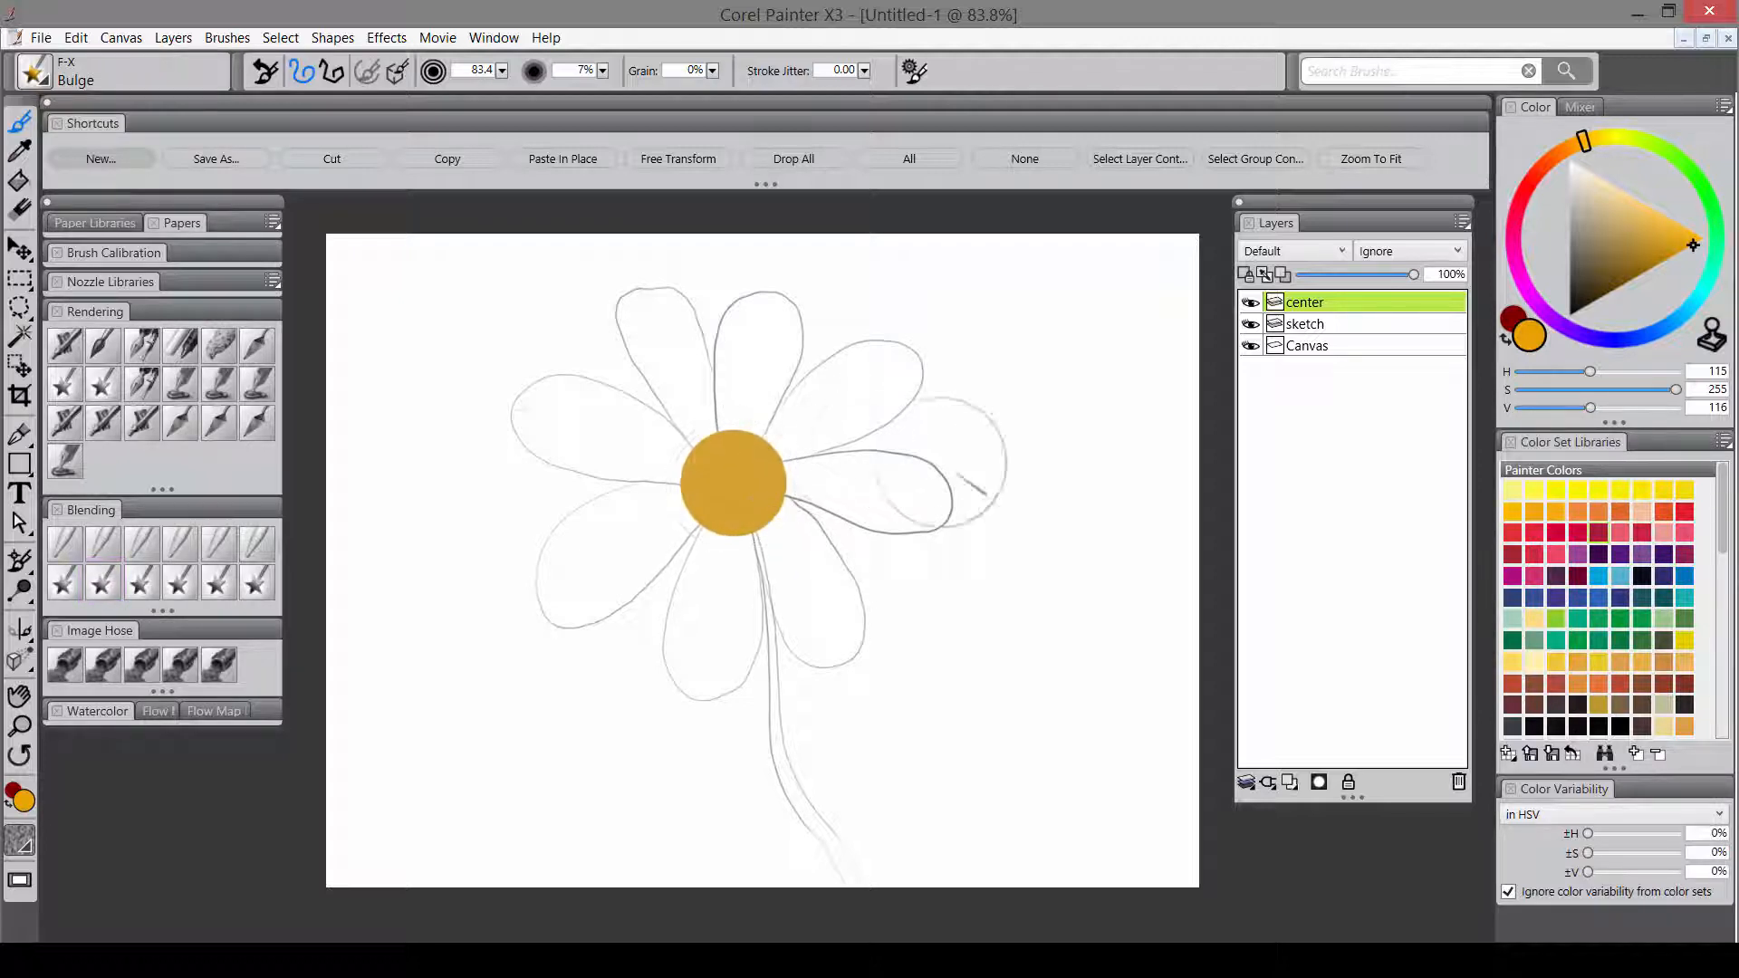
pyautogui.click(19, 247)
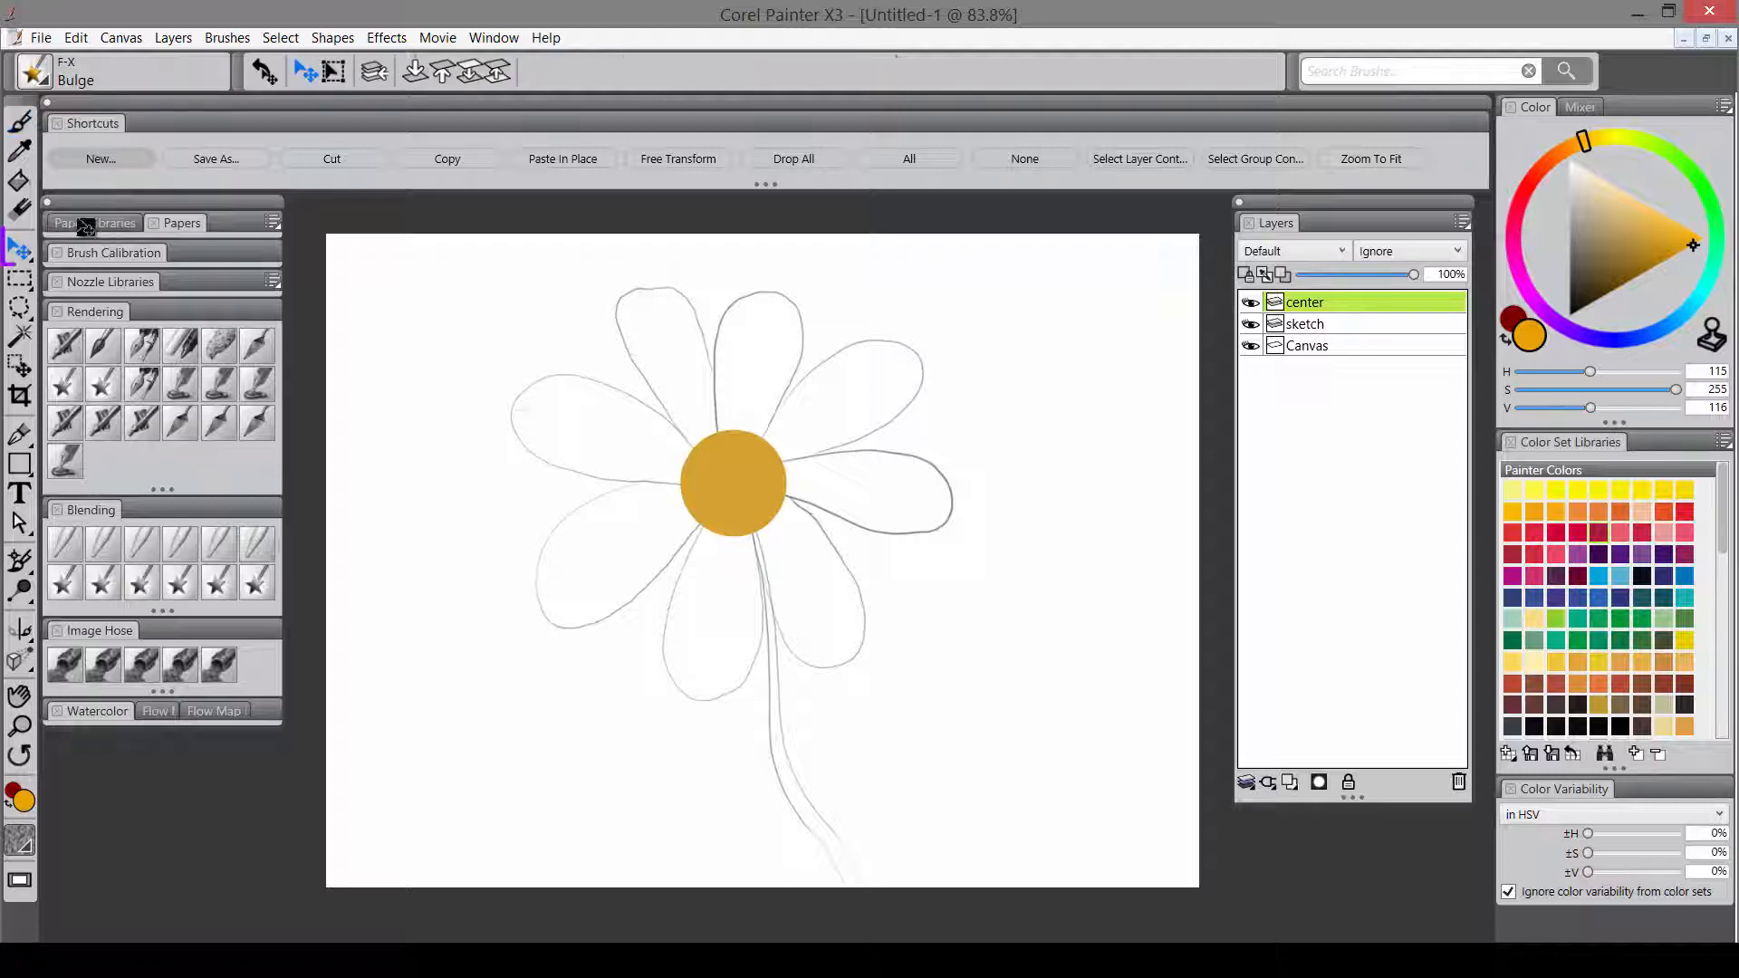
pyautogui.moveTo(766, 489); pyautogui.dragTo(762, 482)
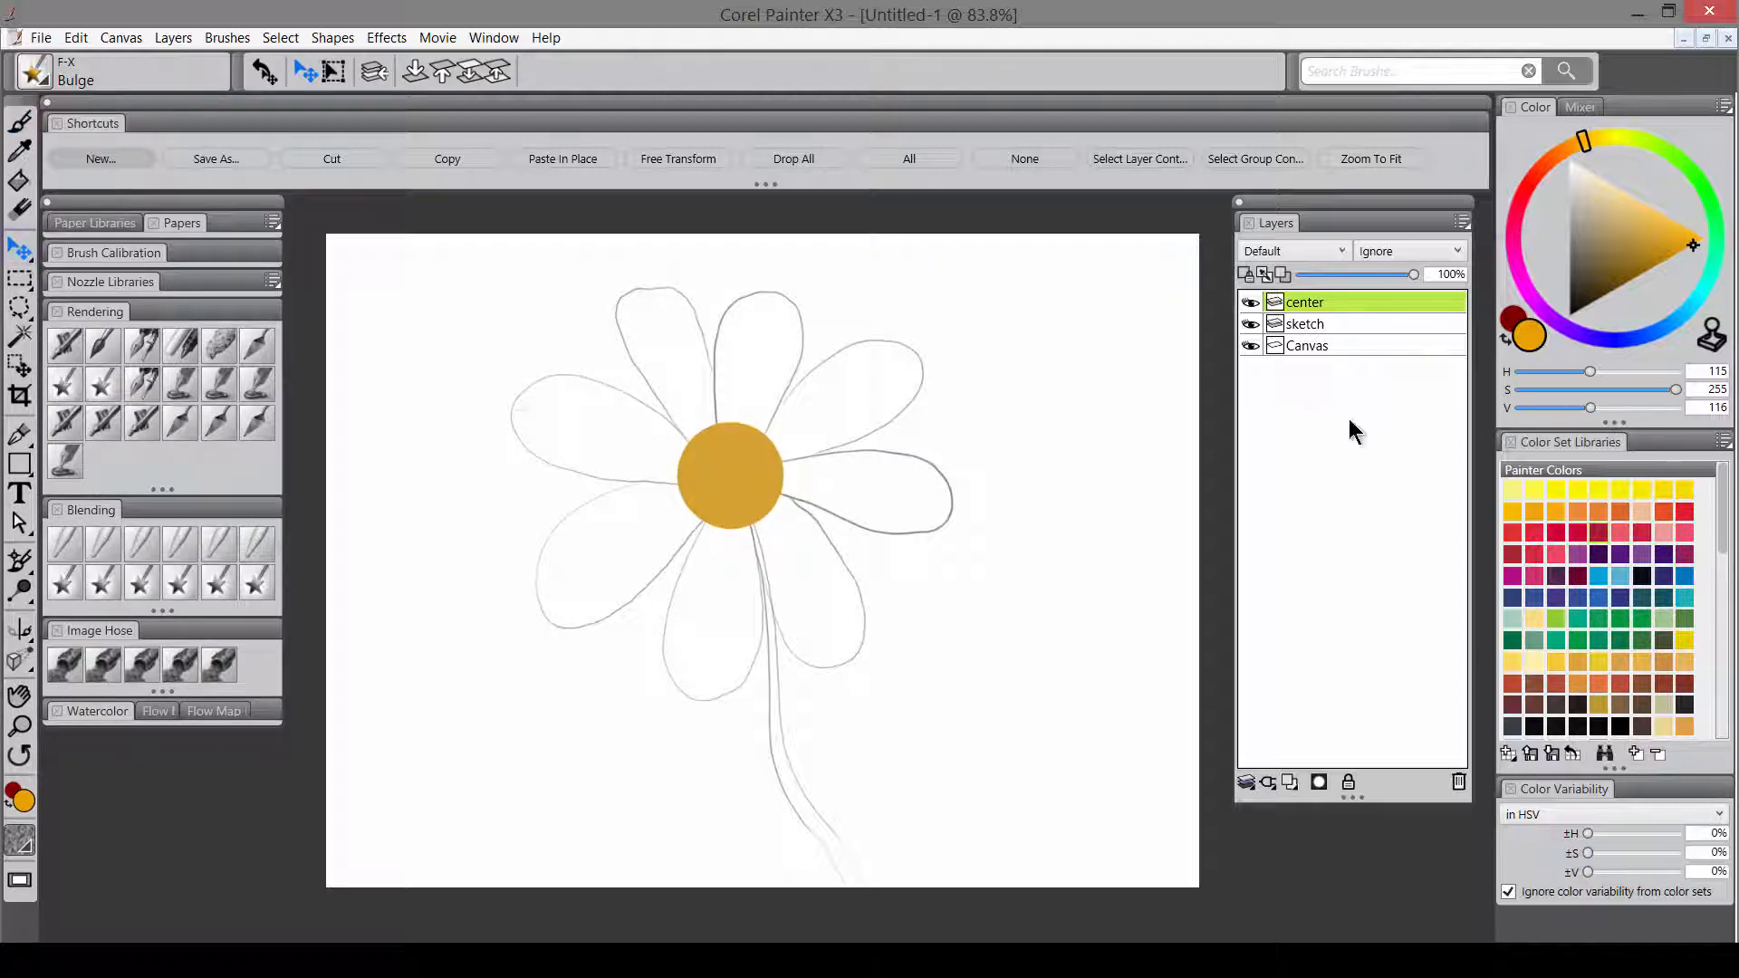
# - Add two new layers above the center layer and name them "petals1" and "petals2"
pyautogui.click(1290, 782)
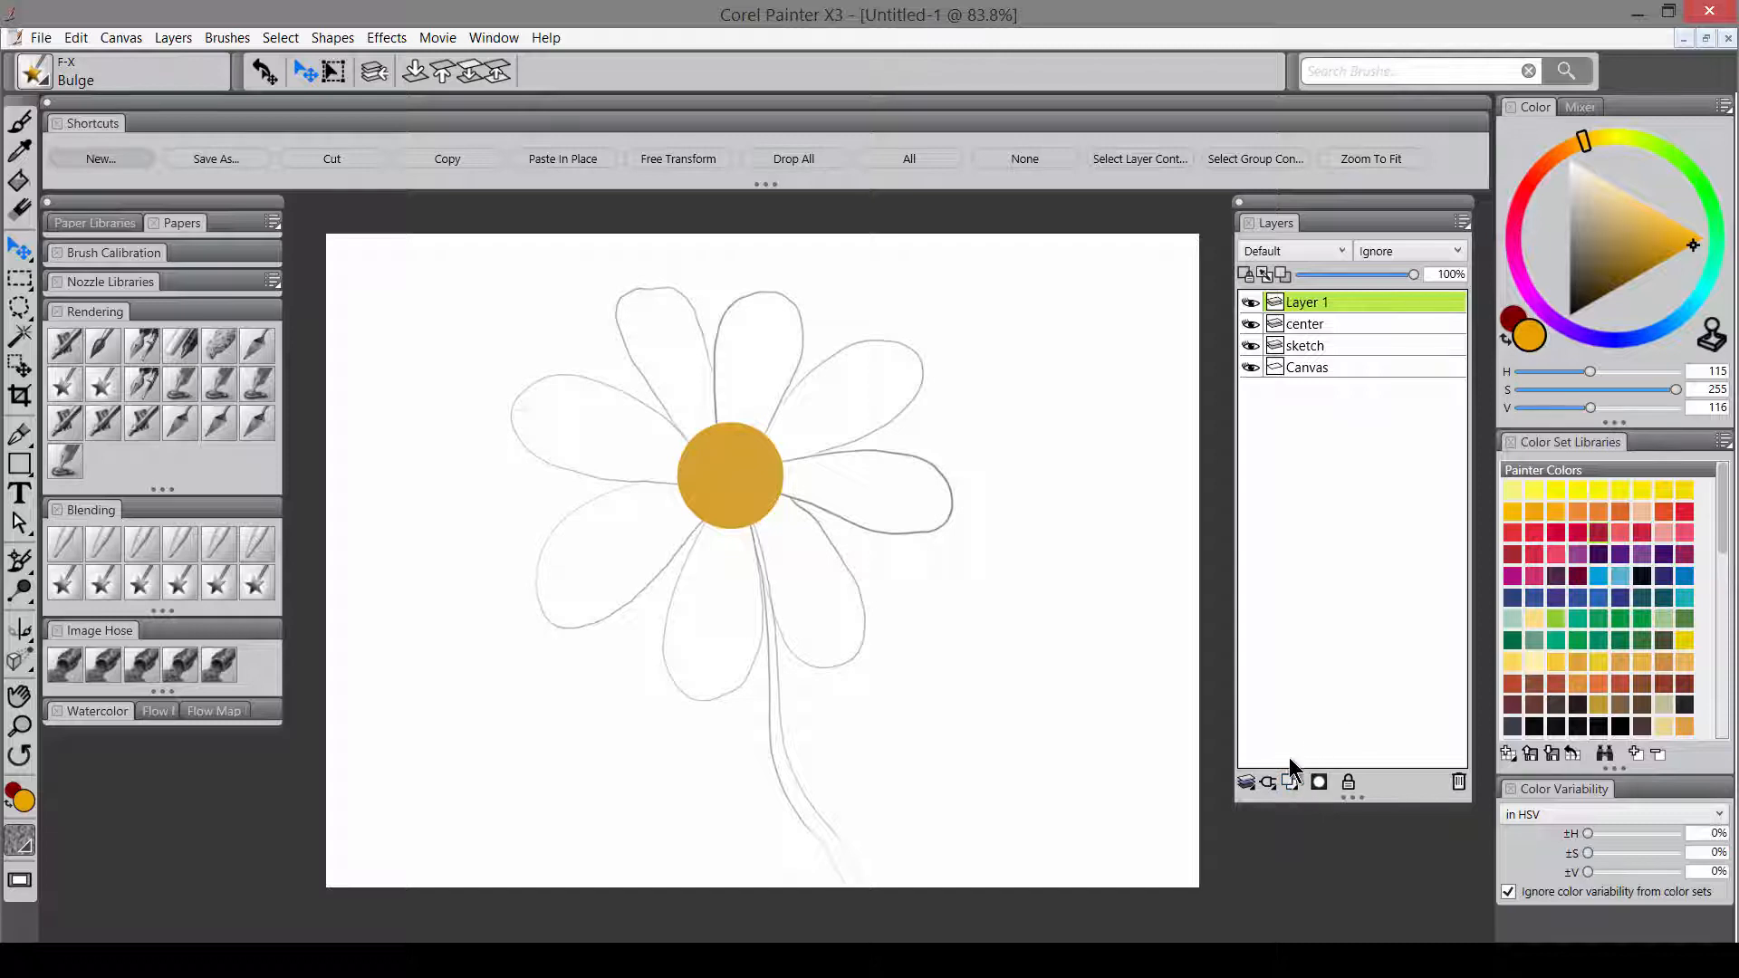
pyautogui.click(1289, 782)
pyautogui.doubleClick(1309, 324)
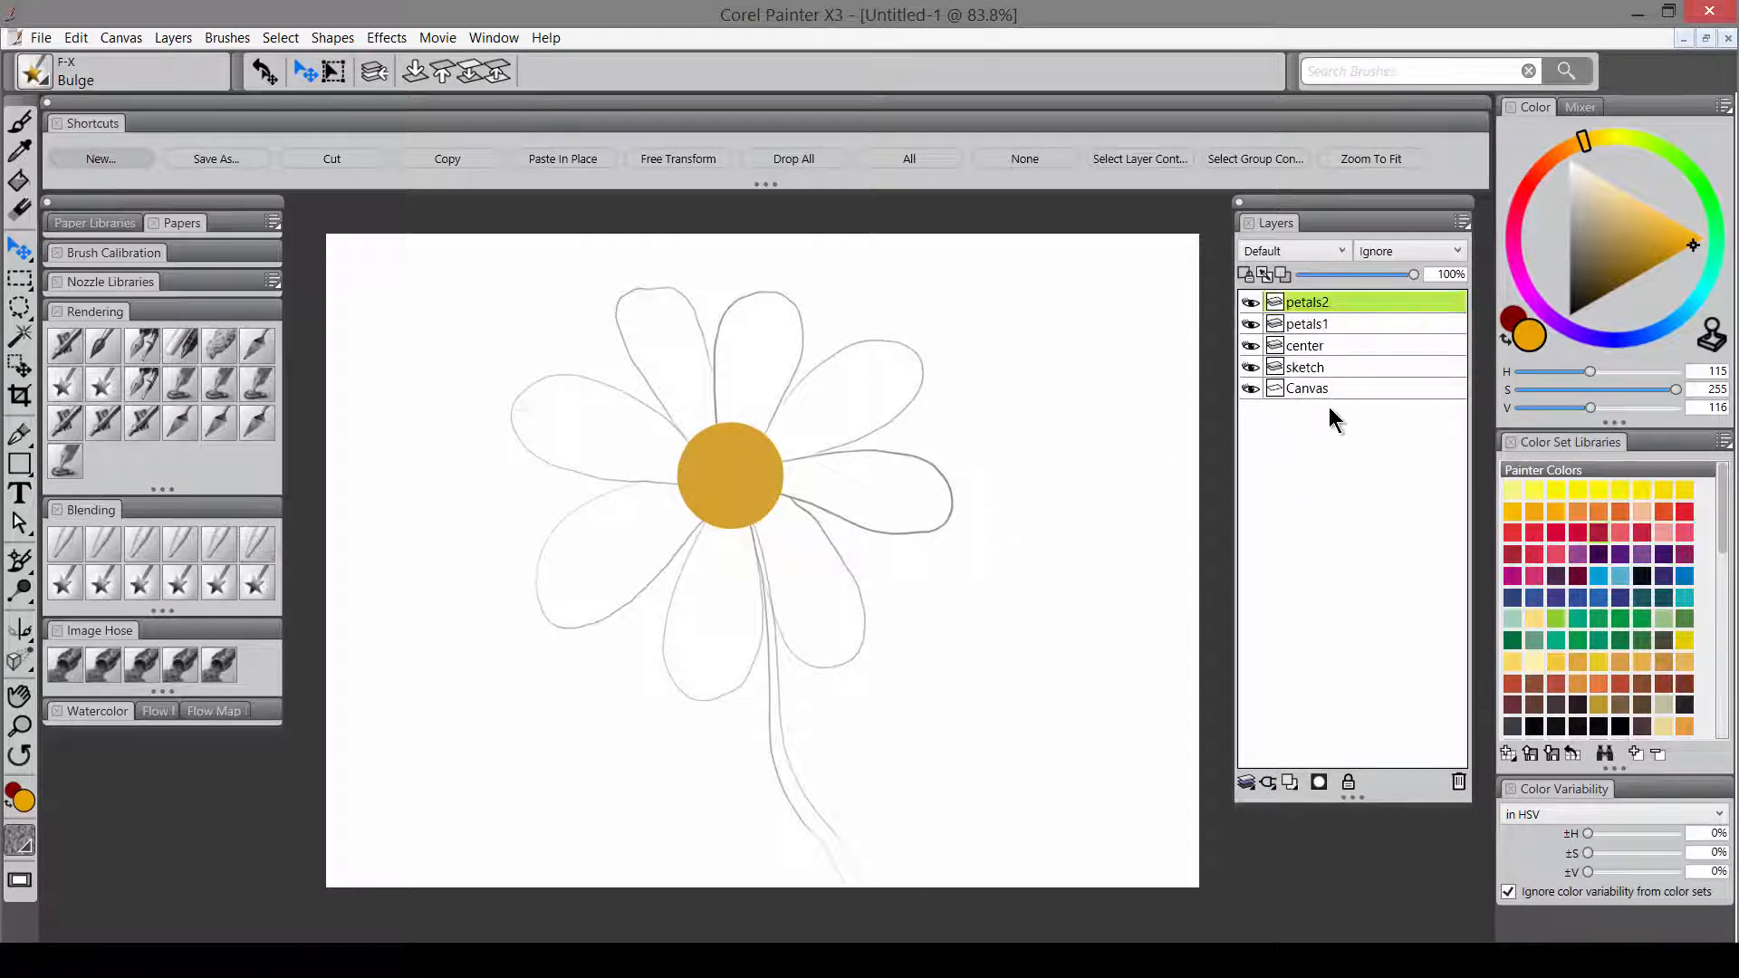
# - Outline the upper petal on the petals1 layer in light purple (H 26, S 255, V 190) with the Scratchboard Tool at size 19.2
pyautogui.click(1344, 331)
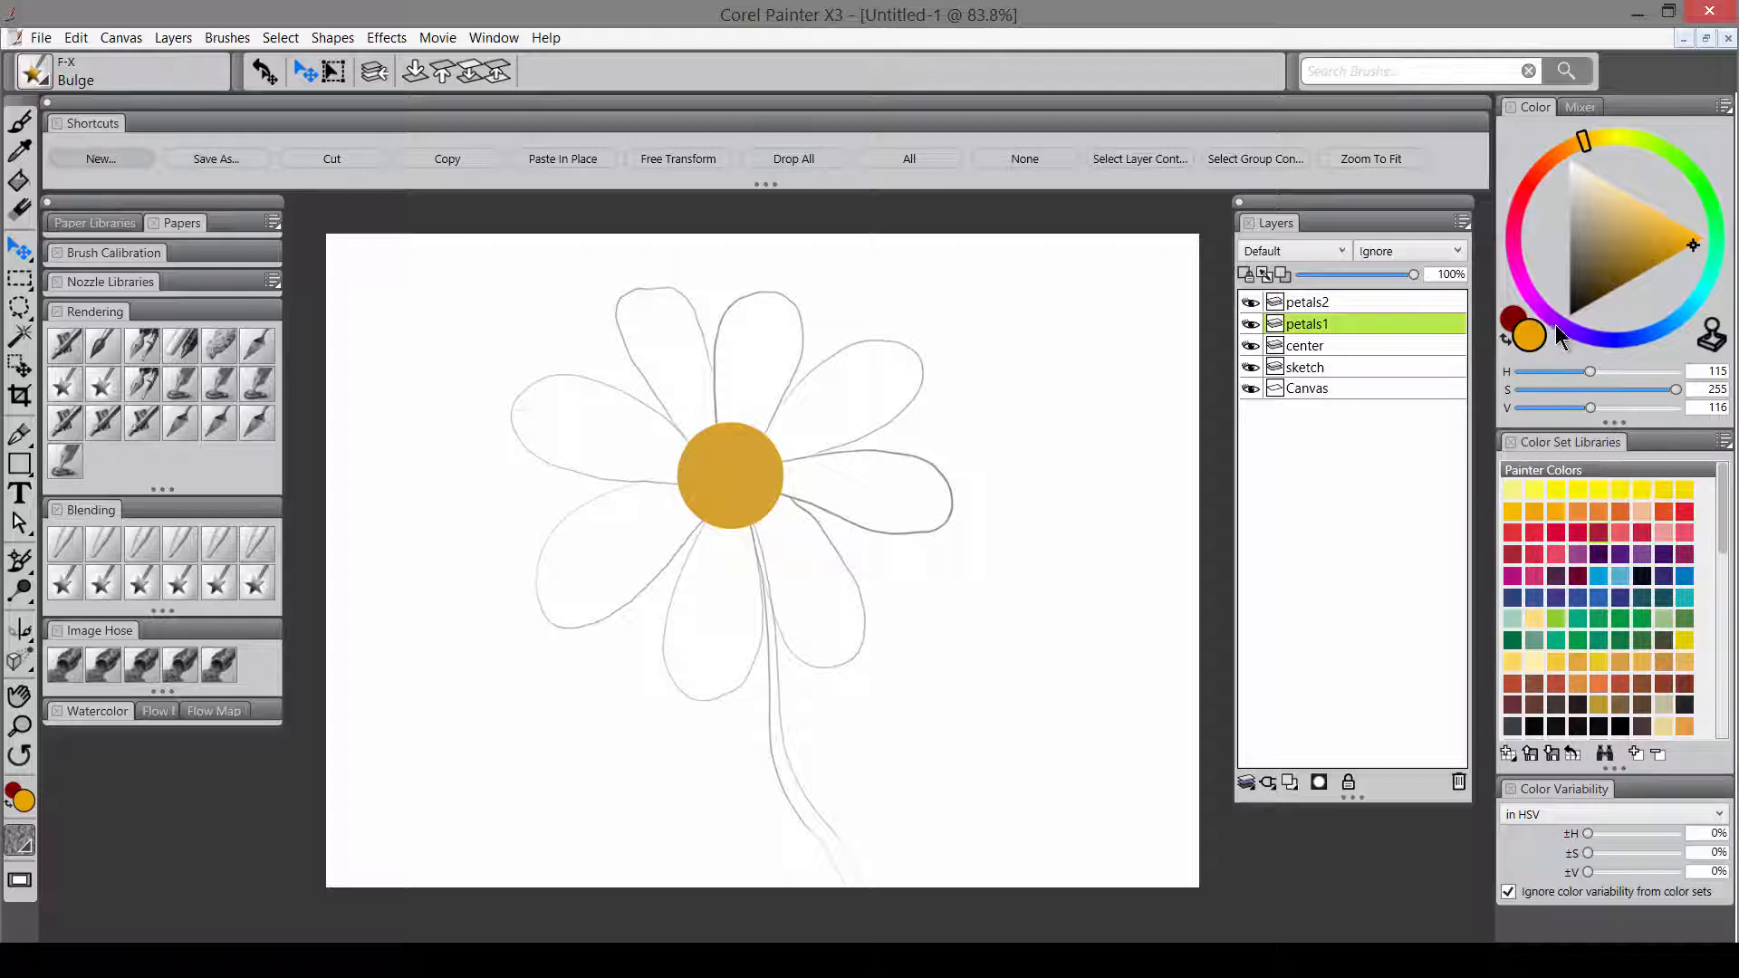
pyautogui.click(1557, 333)
pyautogui.click(1632, 197)
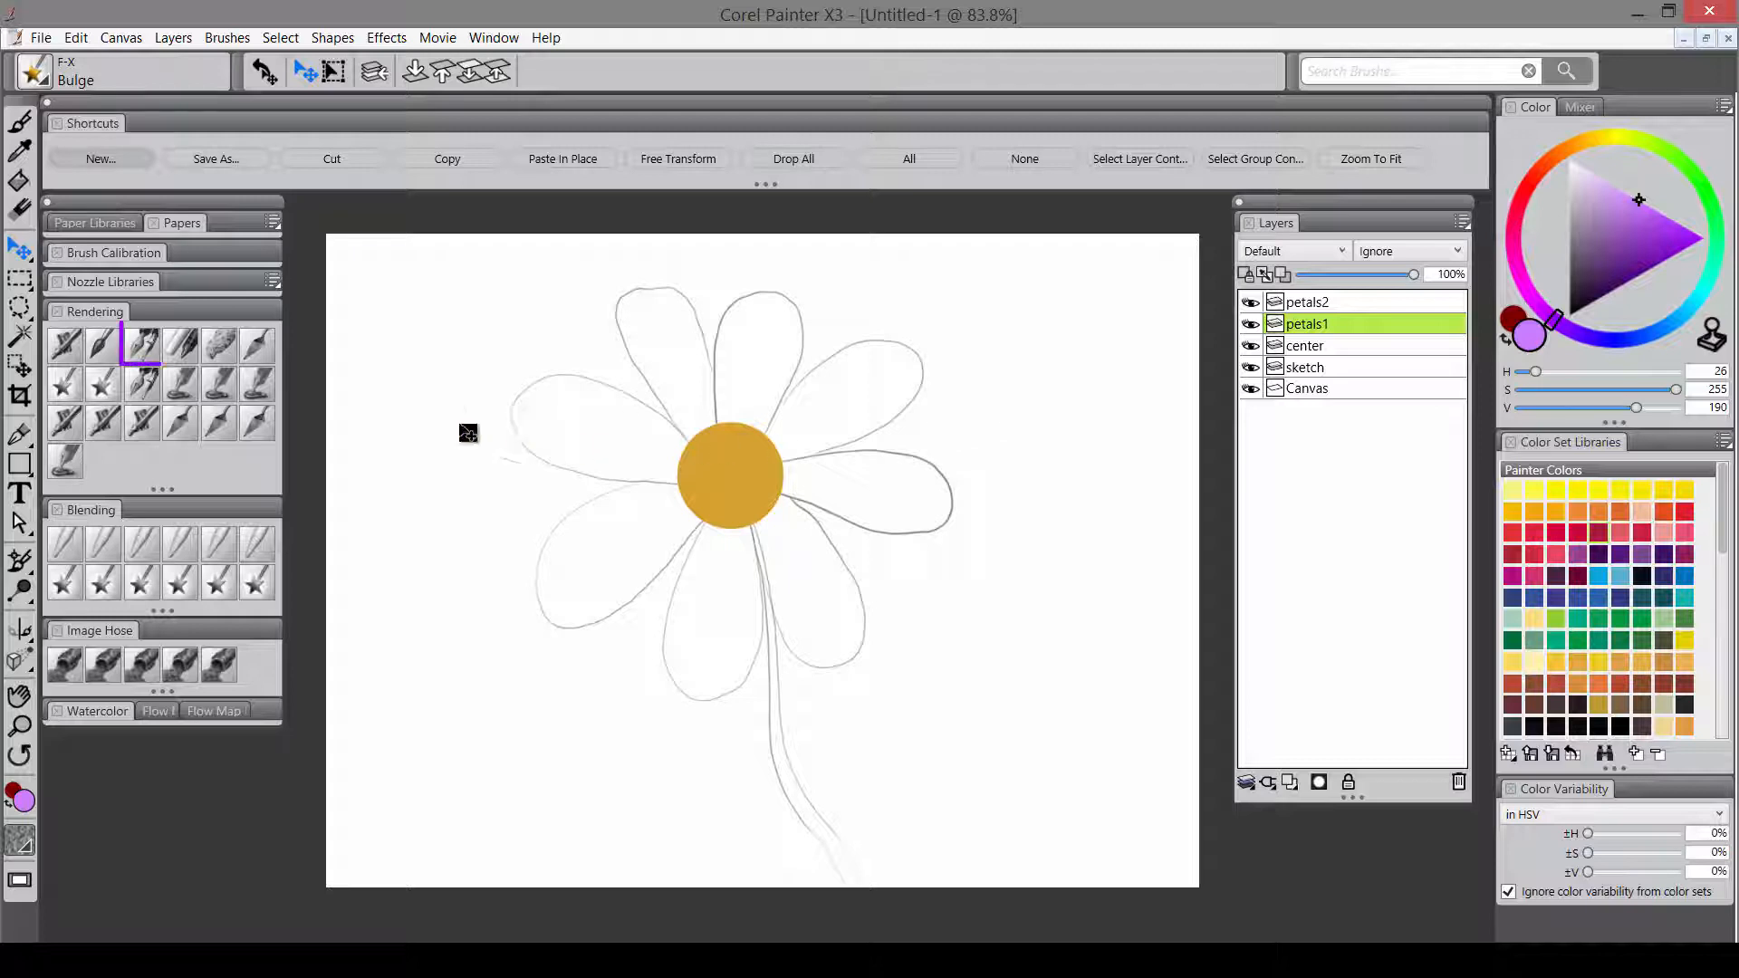
pyautogui.click(143, 351)
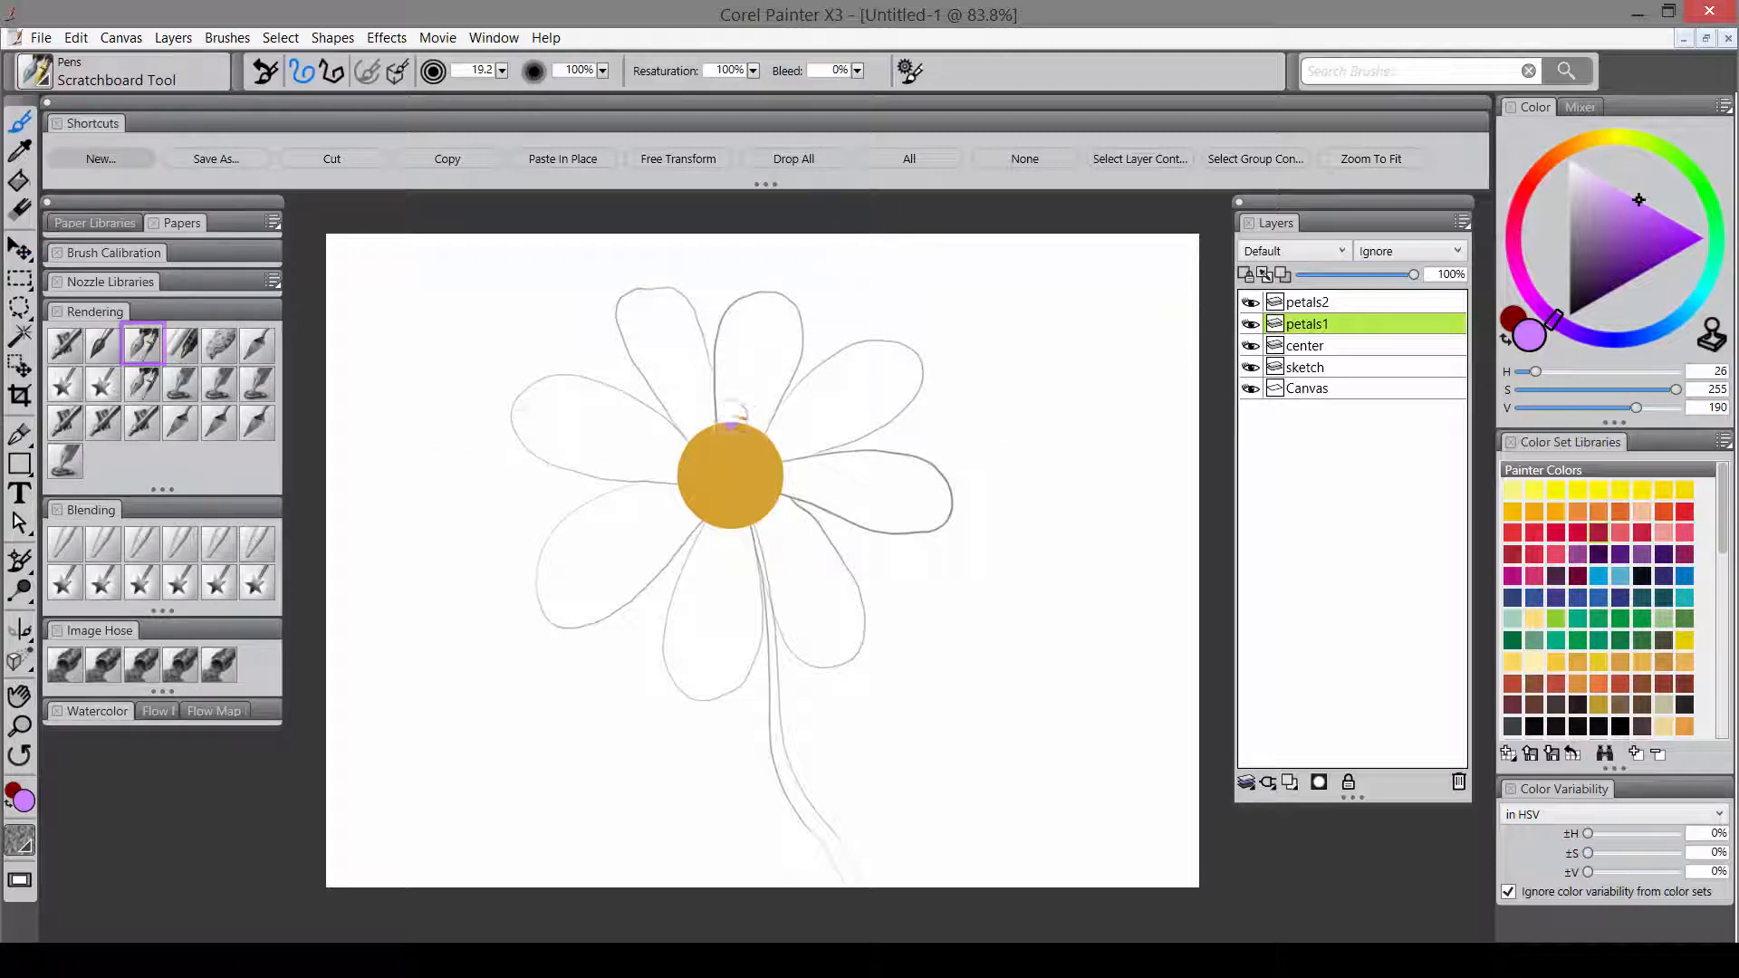
pyautogui.moveTo(731, 424)
pyautogui.mouseDown()
pyautogui.moveTo(736, 322)
pyautogui.moveTo(796, 316)
pyautogui.moveTo(794, 363)
pyautogui.moveTo(744, 433)
pyautogui.mouseUp()
# - Raise the center layer above both petal layers and paint the upper, lower, left and right petals solid light purple on petals1
pyautogui.moveTo(1318, 348); pyautogui.dragTo(1324, 295)
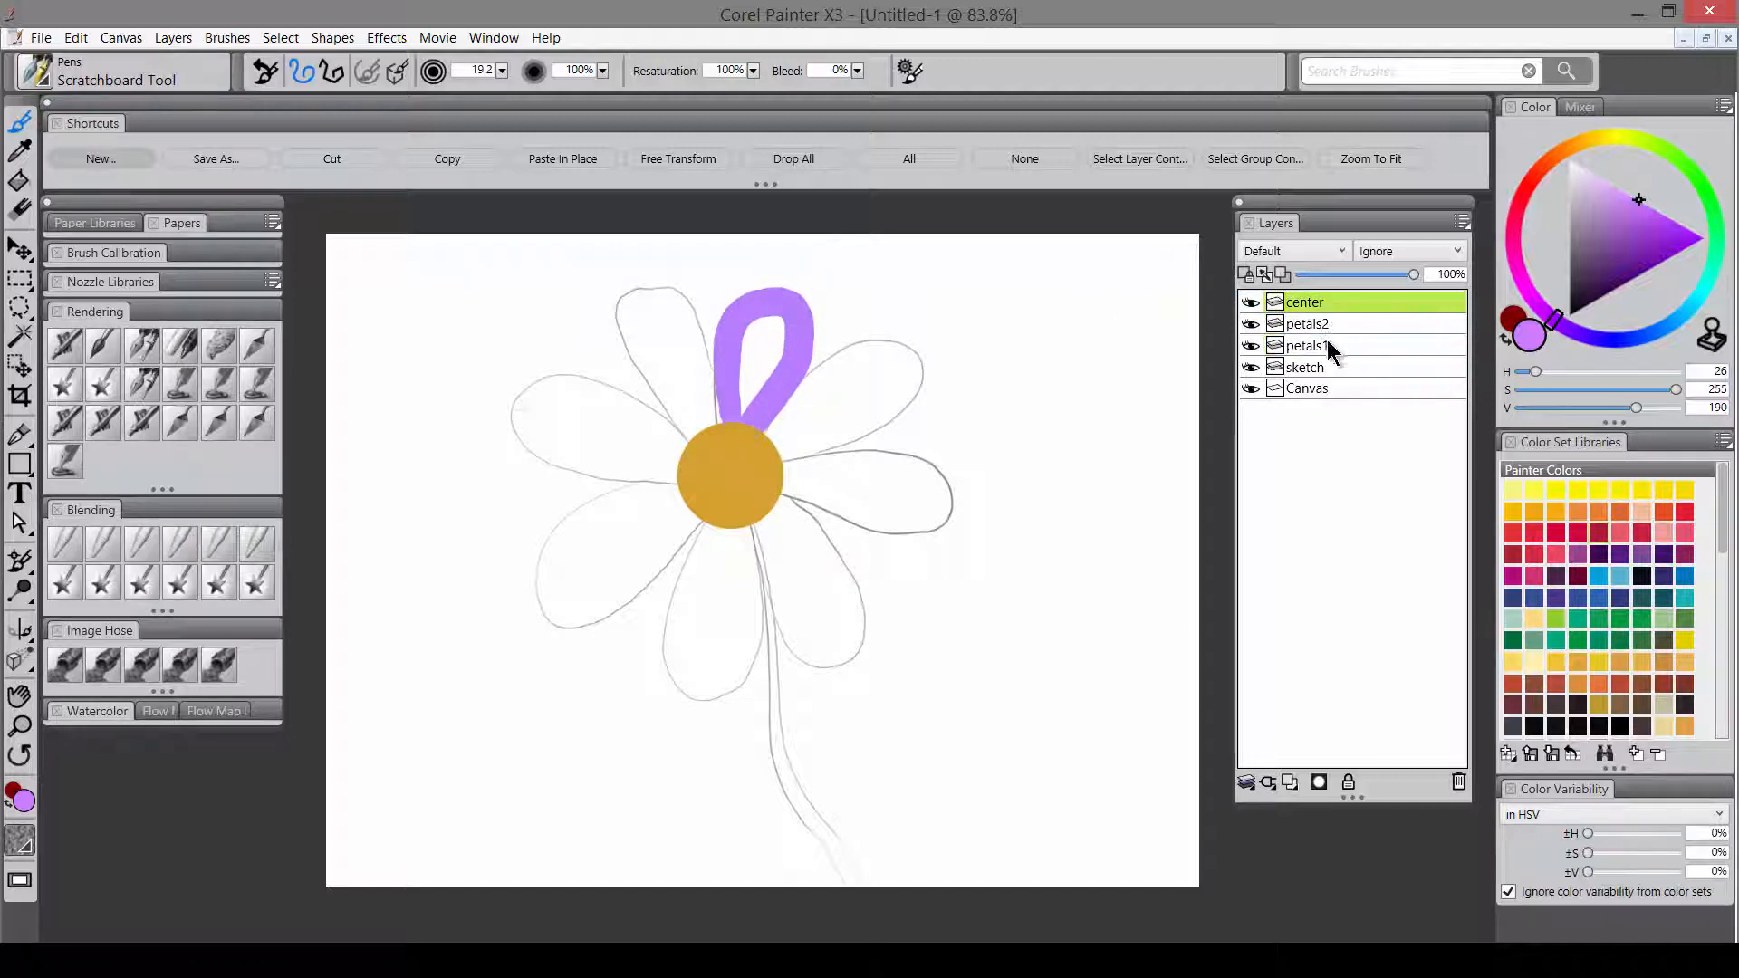
pyautogui.click(1328, 344)
pyautogui.moveTo(759, 344)
pyautogui.mouseDown()
pyautogui.moveTo(733, 426)
pyautogui.moveTo(771, 331)
pyautogui.mouseUp()
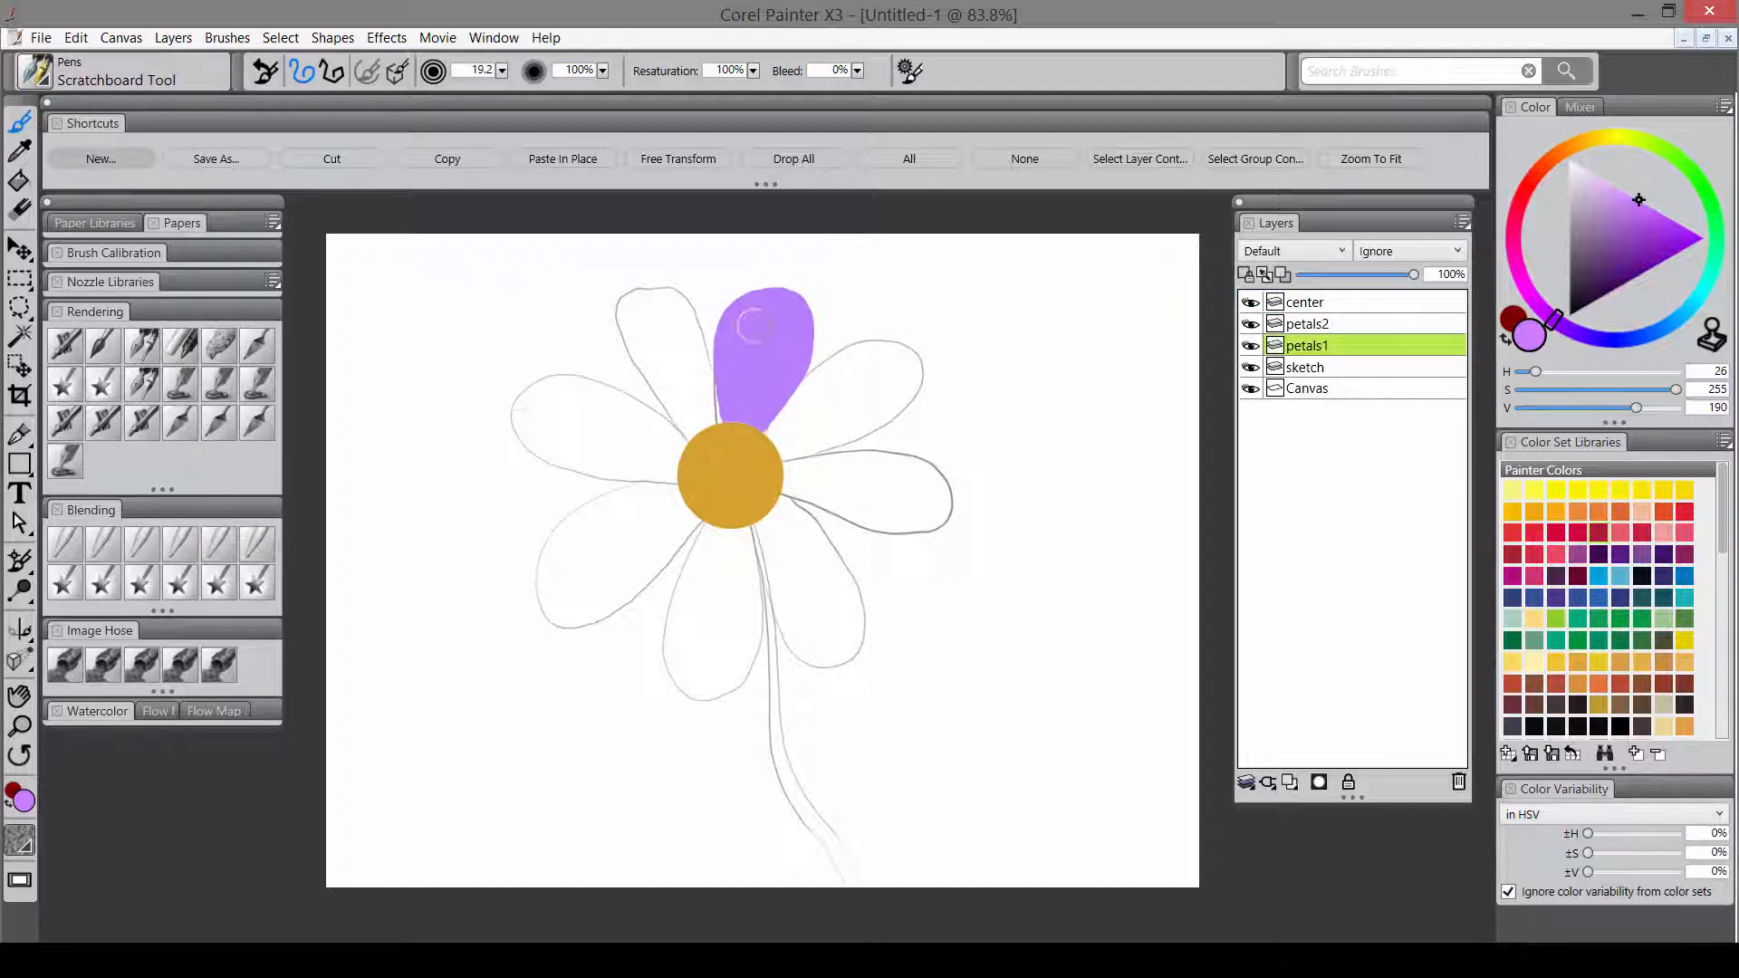
pyautogui.moveTo(716, 507)
pyautogui.mouseDown()
pyautogui.moveTo(674, 602)
pyautogui.moveTo(715, 692)
pyautogui.moveTo(754, 584)
pyautogui.moveTo(720, 550)
pyautogui.moveTo(706, 625)
pyautogui.moveTo(729, 643)
pyautogui.mouseUp()
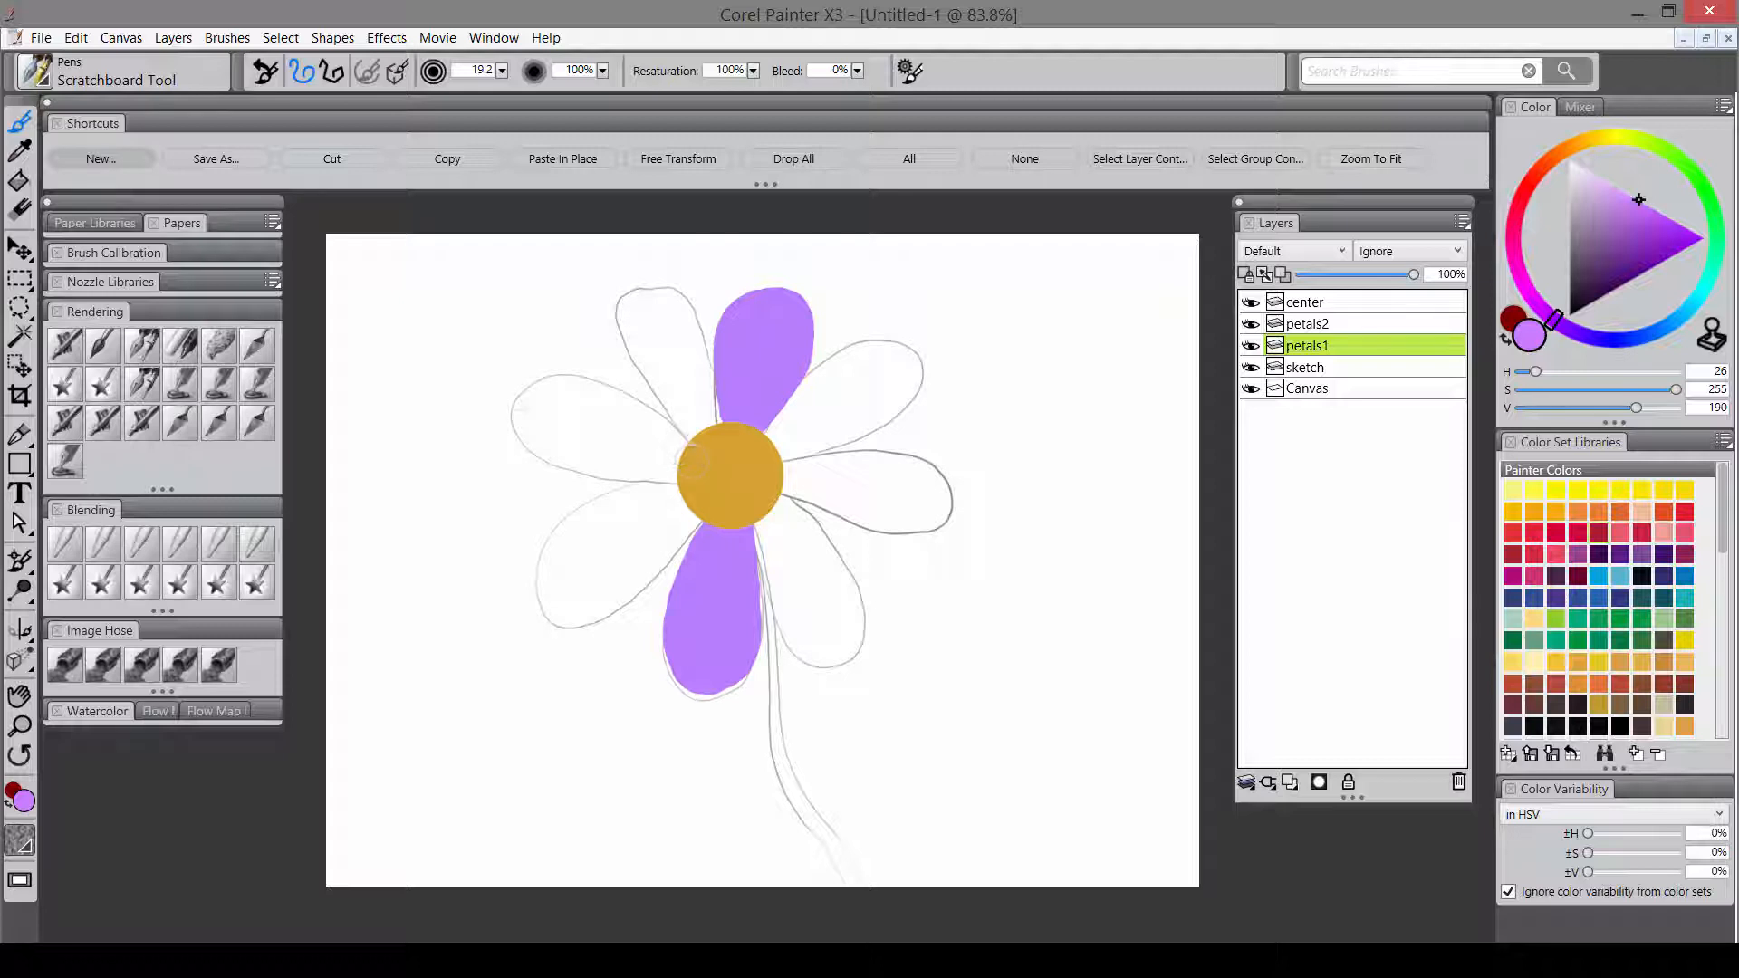
pyautogui.moveTo(693, 462)
pyautogui.mouseDown()
pyautogui.moveTo(555, 403)
pyautogui.moveTo(525, 440)
pyautogui.moveTo(581, 487)
pyautogui.moveTo(705, 479)
pyautogui.moveTo(557, 418)
pyautogui.moveTo(567, 465)
pyautogui.moveTo(617, 451)
pyautogui.moveTo(618, 467)
pyautogui.moveTo(560, 464)
pyautogui.mouseUp()
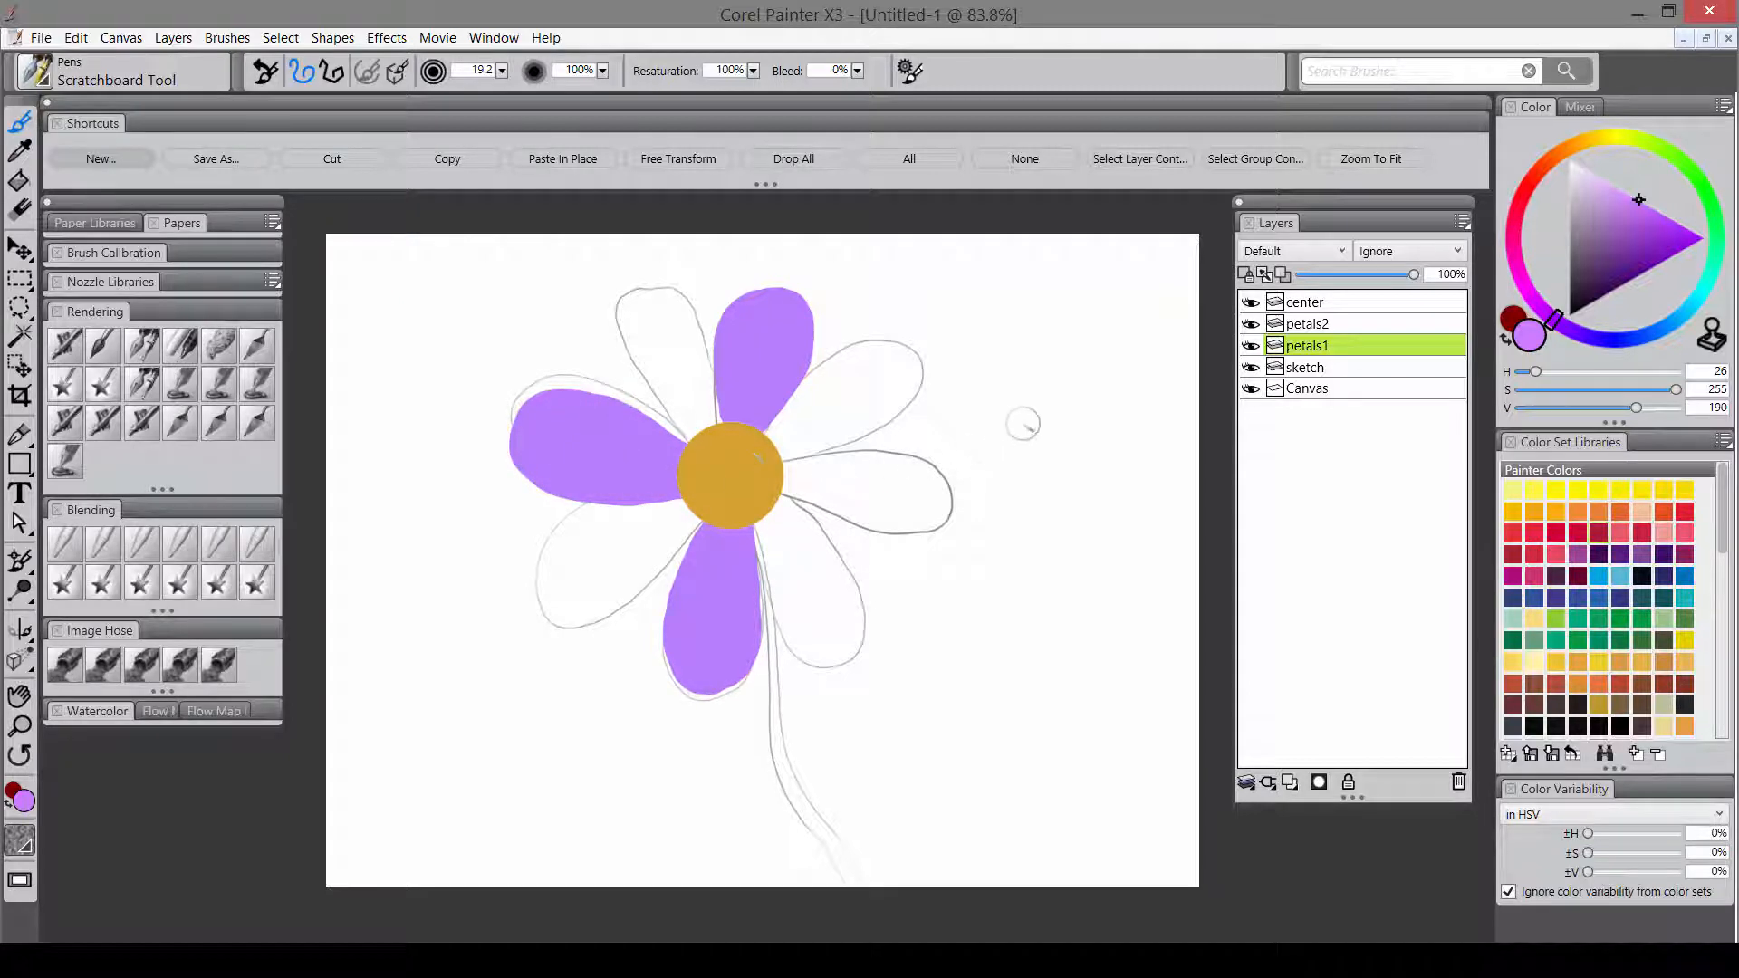
pyautogui.moveTo(777, 462)
pyautogui.mouseDown()
pyautogui.moveTo(897, 461)
pyautogui.moveTo(915, 499)
pyautogui.moveTo(878, 523)
pyautogui.moveTo(762, 485)
pyautogui.moveTo(879, 491)
pyautogui.moveTo(842, 483)
pyautogui.mouseUp()
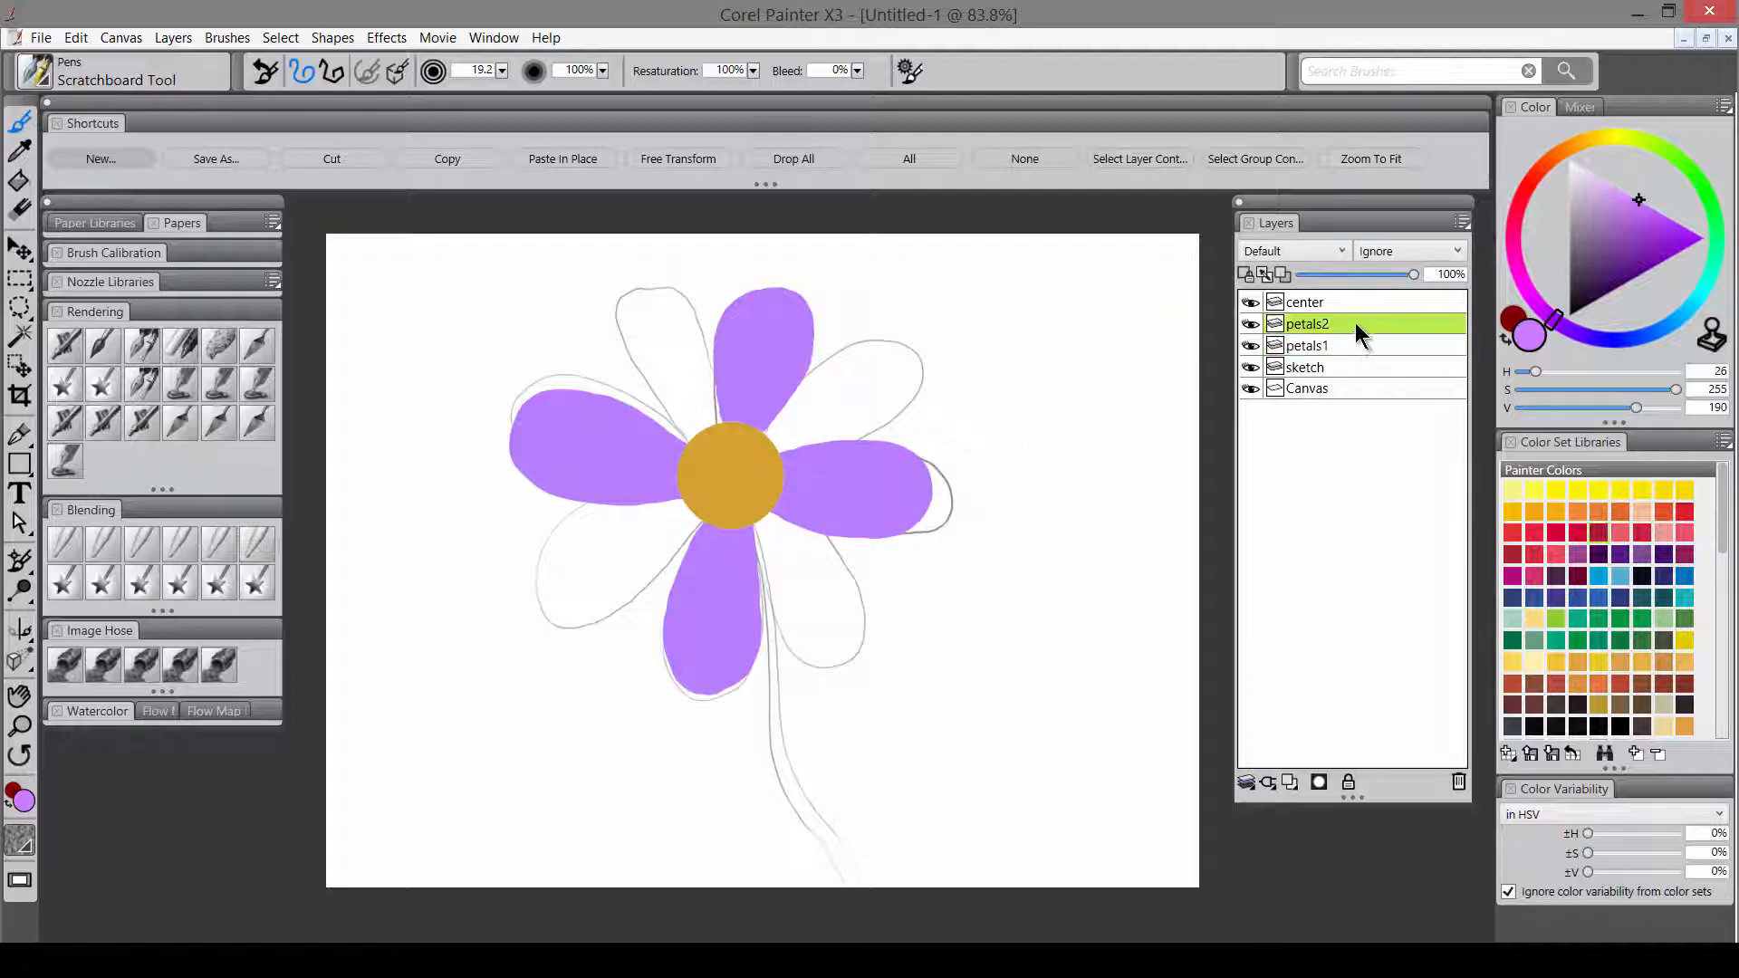
# - Place the petals2 layer below petals1 and paint the four diagonal petals on it in a darker purple (H 26, S 255, V 177)
pyautogui.moveTo(1318, 322); pyautogui.dragTo(1321, 359)
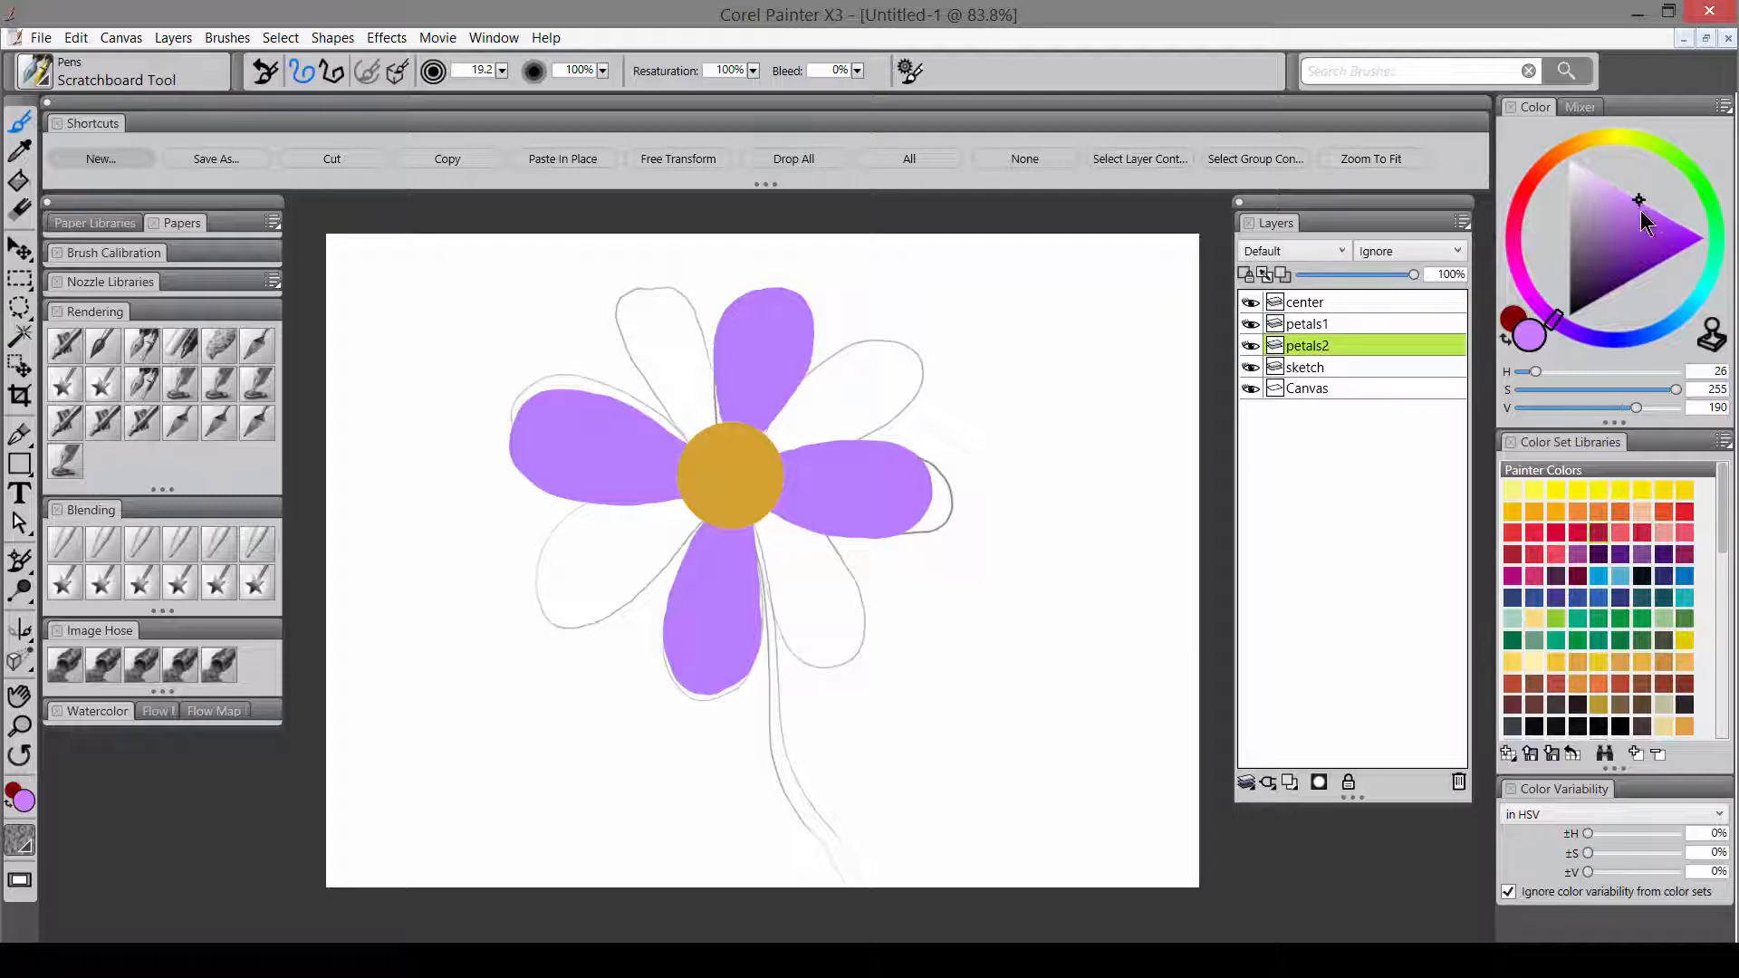
pyautogui.moveTo(1641, 214); pyautogui.dragTo(1652, 207)
pyautogui.moveTo(697, 446)
pyautogui.mouseDown()
pyautogui.moveTo(614, 365)
pyautogui.moveTo(611, 318)
pyautogui.moveTo(658, 300)
pyautogui.moveTo(697, 325)
pyautogui.moveTo(715, 443)
pyautogui.moveTo(652, 325)
pyautogui.moveTo(639, 376)
pyautogui.mouseUp()
pyautogui.moveTo(768, 433)
pyautogui.mouseDown()
pyautogui.moveTo(848, 352)
pyautogui.moveTo(895, 381)
pyautogui.moveTo(890, 425)
pyautogui.moveTo(761, 452)
pyautogui.moveTo(828, 406)
pyautogui.moveTo(794, 423)
pyautogui.moveTo(875, 417)
pyautogui.mouseUp()
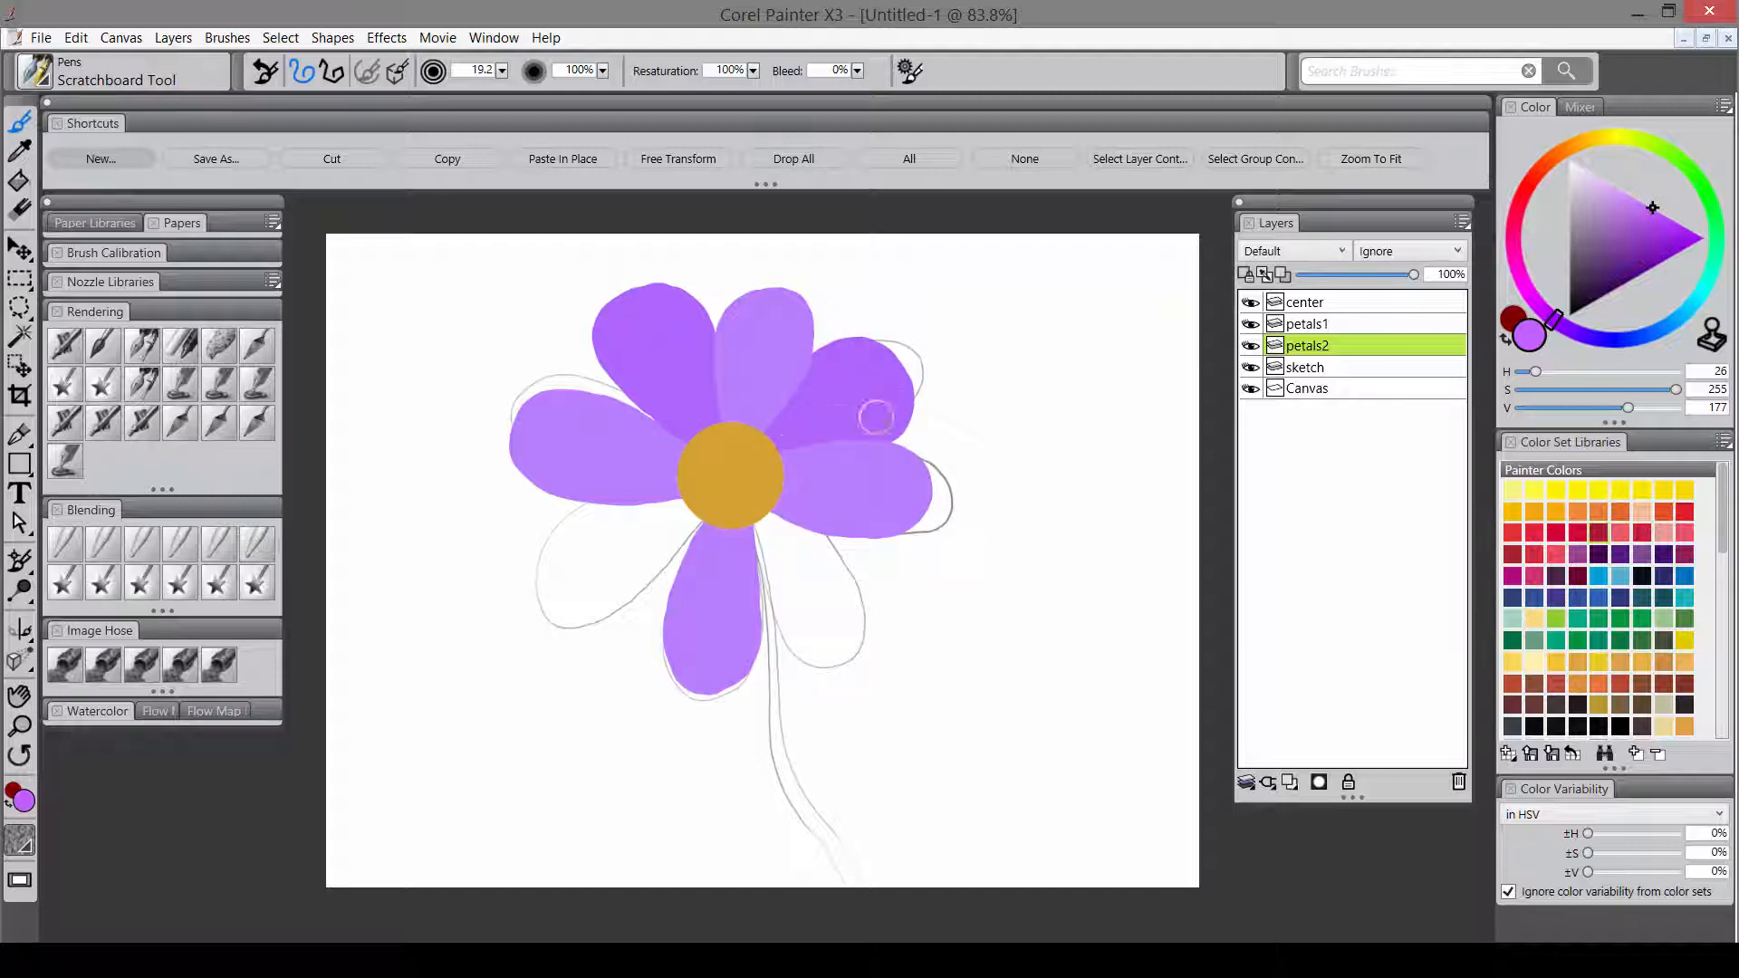
pyautogui.moveTo(685, 476)
pyautogui.mouseDown()
pyautogui.moveTo(620, 495)
pyautogui.moveTo(567, 550)
pyautogui.moveTo(580, 609)
pyautogui.moveTo(642, 593)
pyautogui.moveTo(713, 499)
pyautogui.moveTo(606, 549)
pyautogui.moveTo(586, 581)
pyautogui.moveTo(634, 588)
pyautogui.mouseUp()
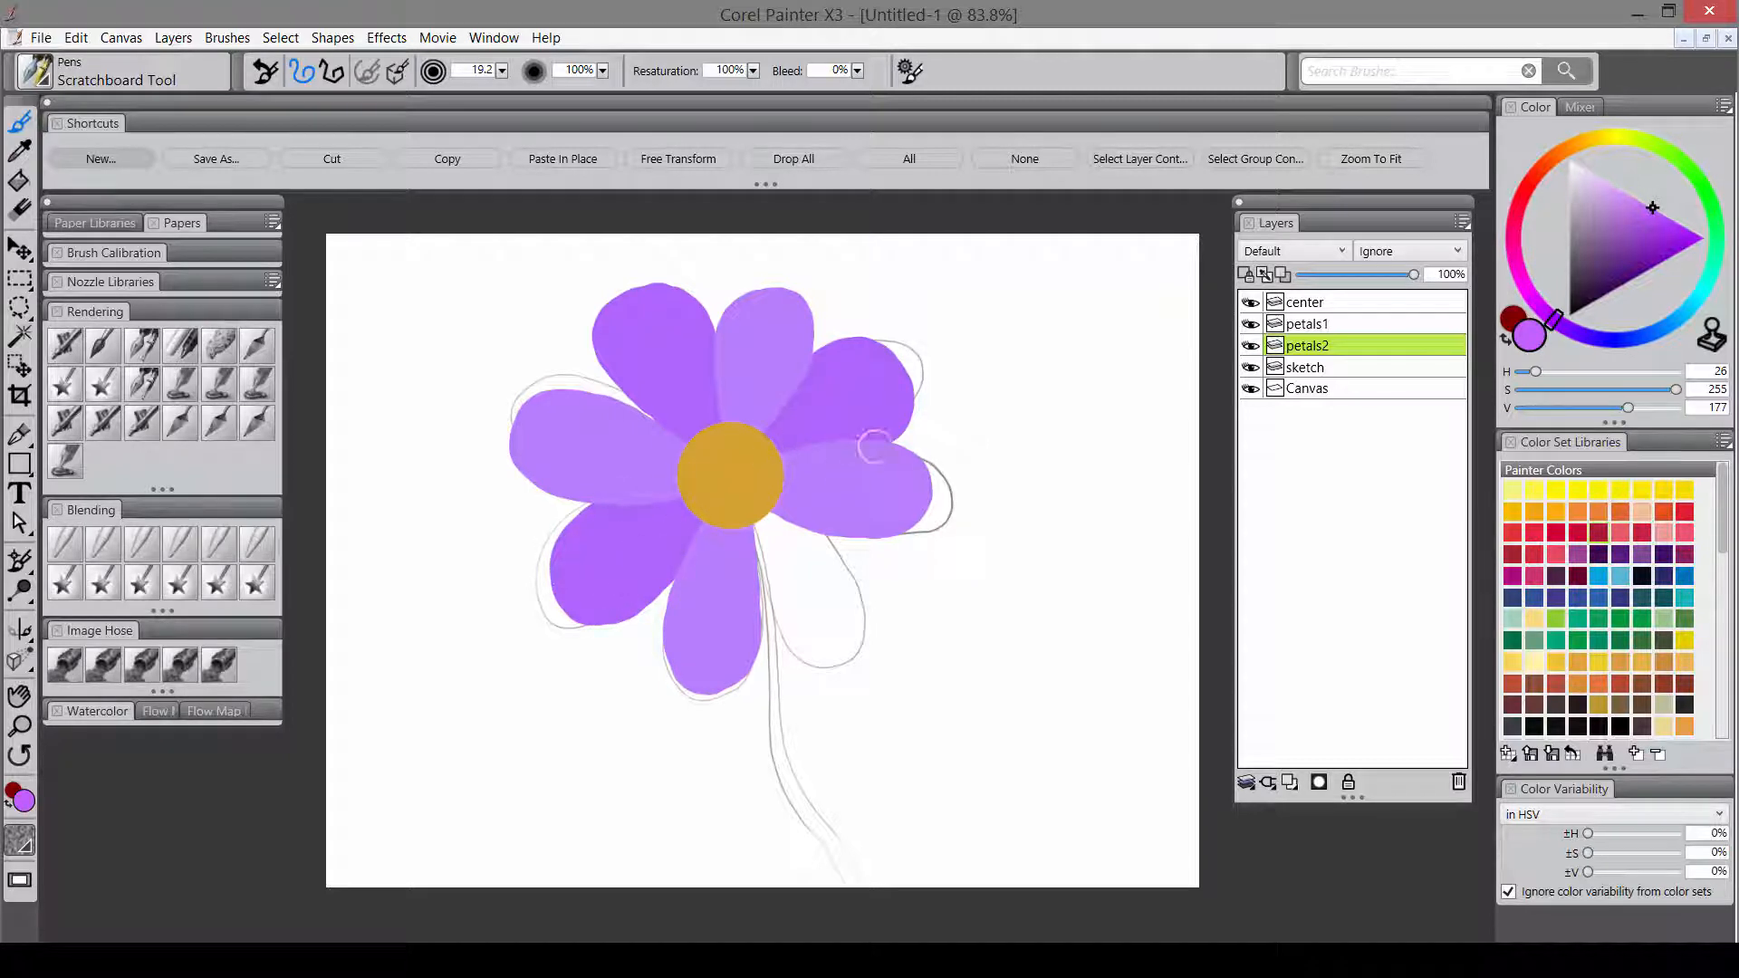
pyautogui.moveTo(750, 523)
pyautogui.mouseDown()
pyautogui.moveTo(769, 605)
pyautogui.moveTo(817, 656)
pyautogui.moveTo(851, 603)
pyautogui.moveTo(827, 555)
pyautogui.moveTo(766, 501)
pyautogui.moveTo(815, 604)
pyautogui.mouseUp()
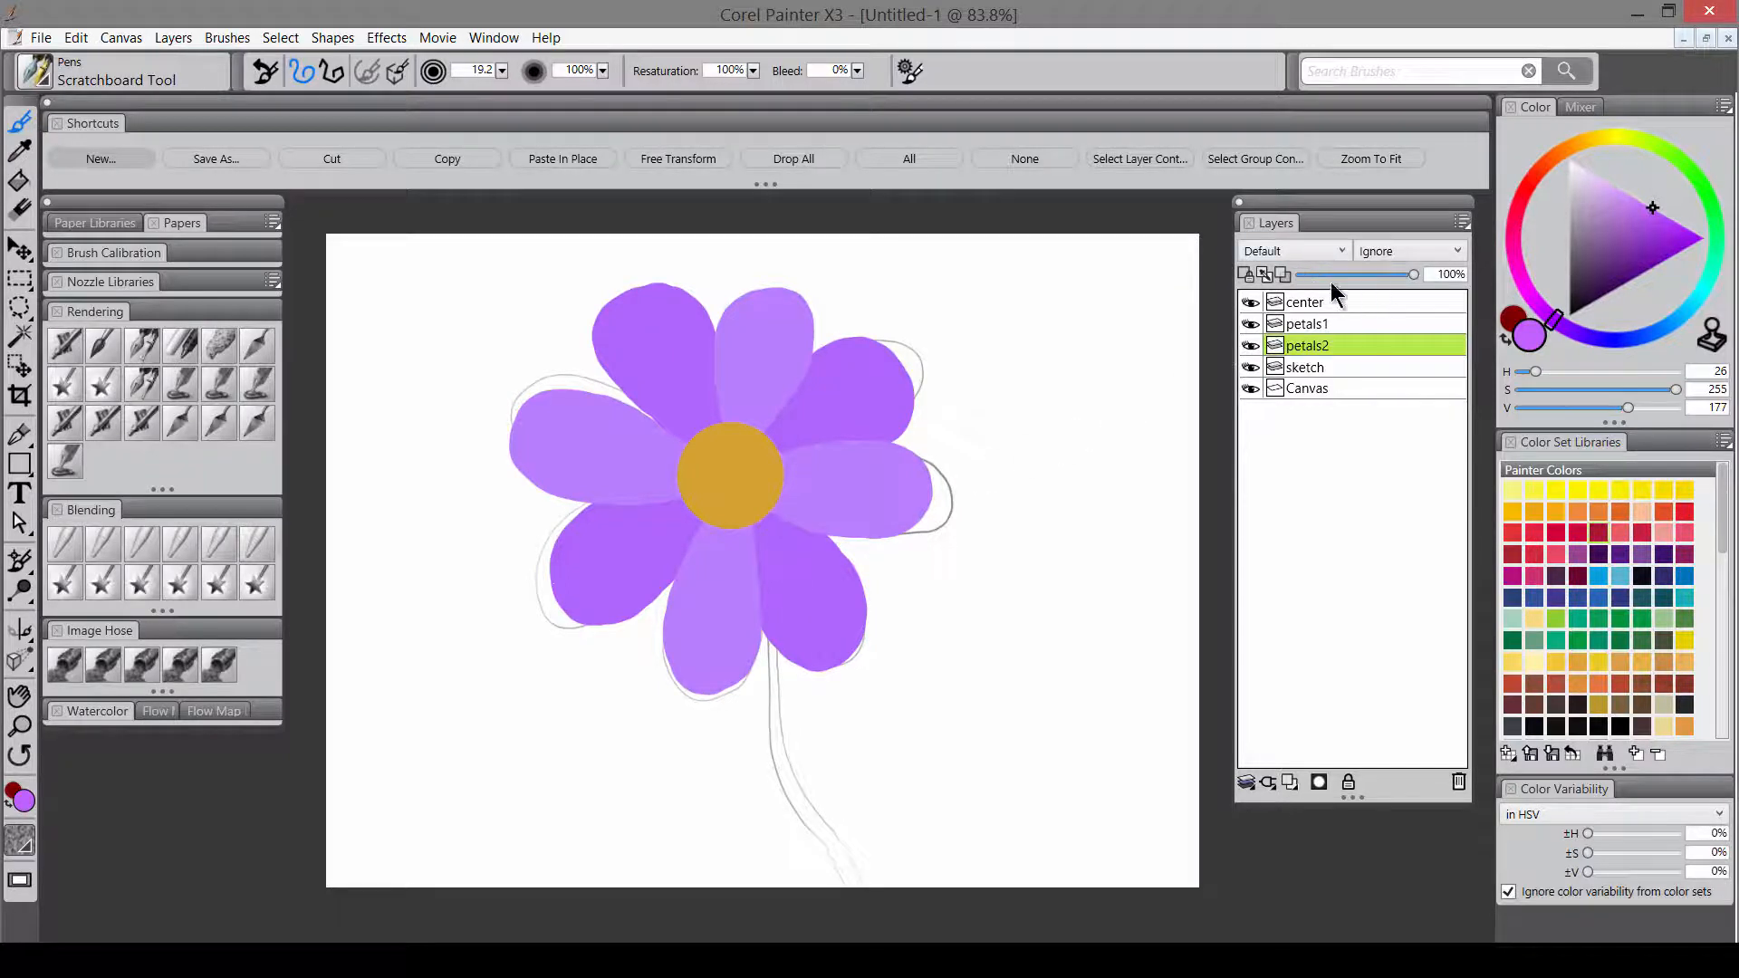
# - Move the sketch layer to the top of the layer stack and hide it
pyautogui.moveTo(1329, 367); pyautogui.dragTo(1341, 309)
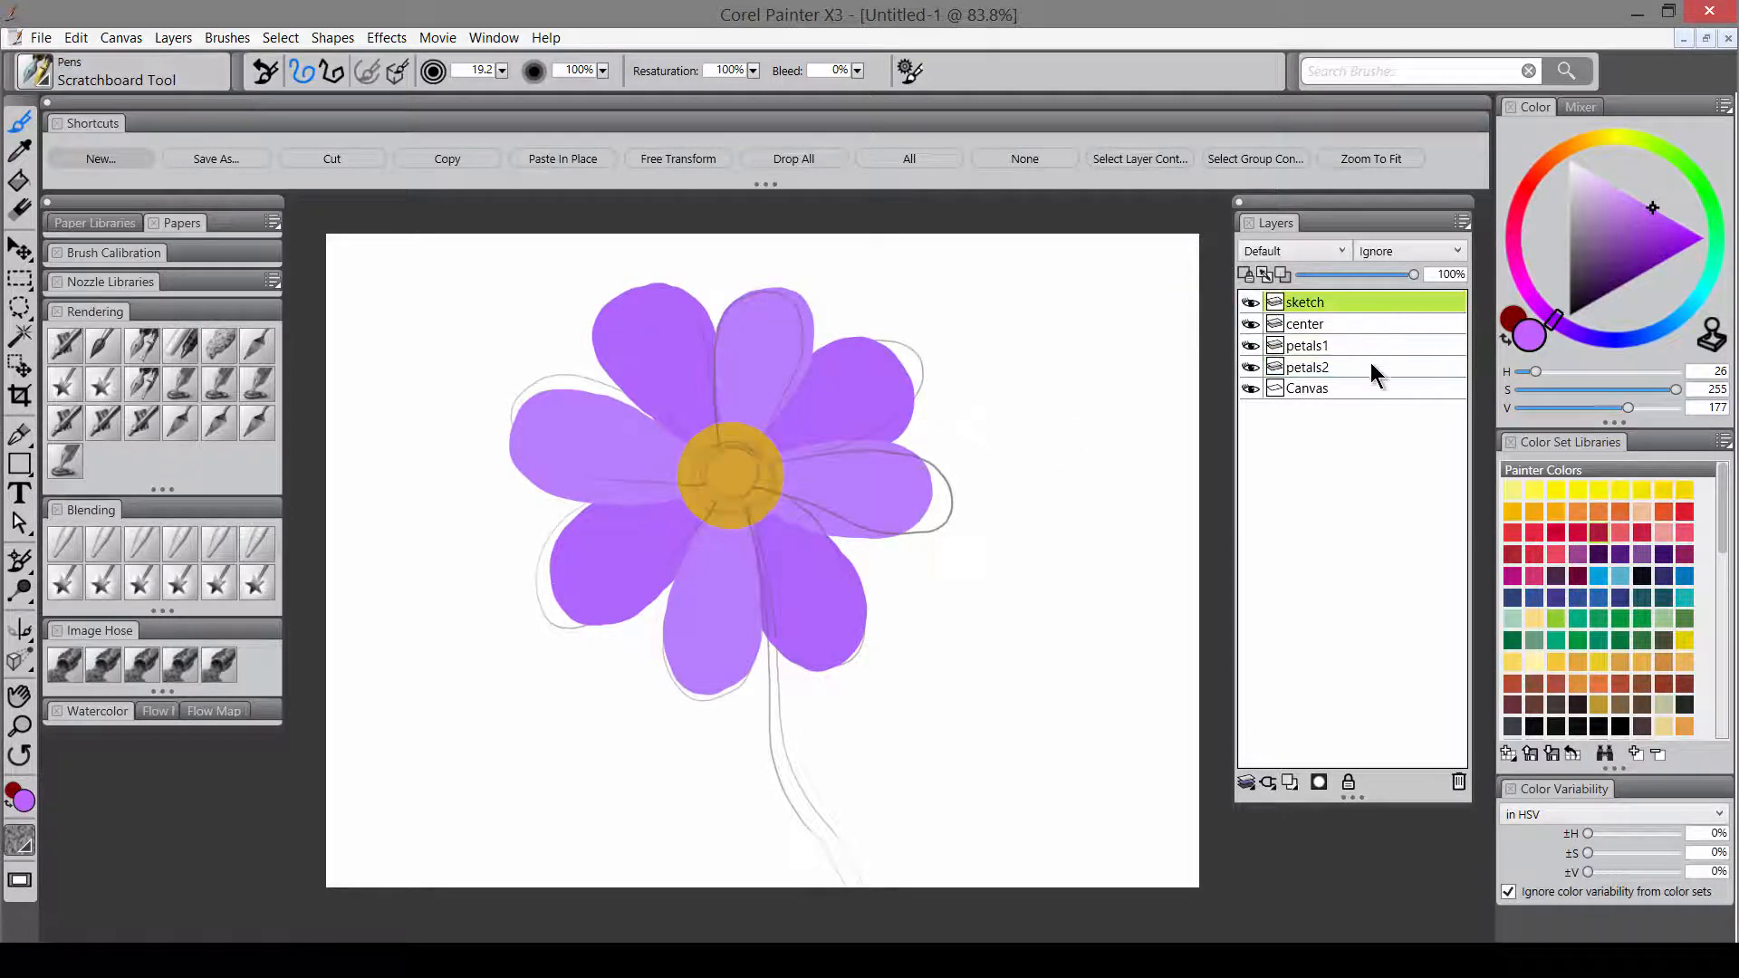
pyautogui.click(1249, 301)
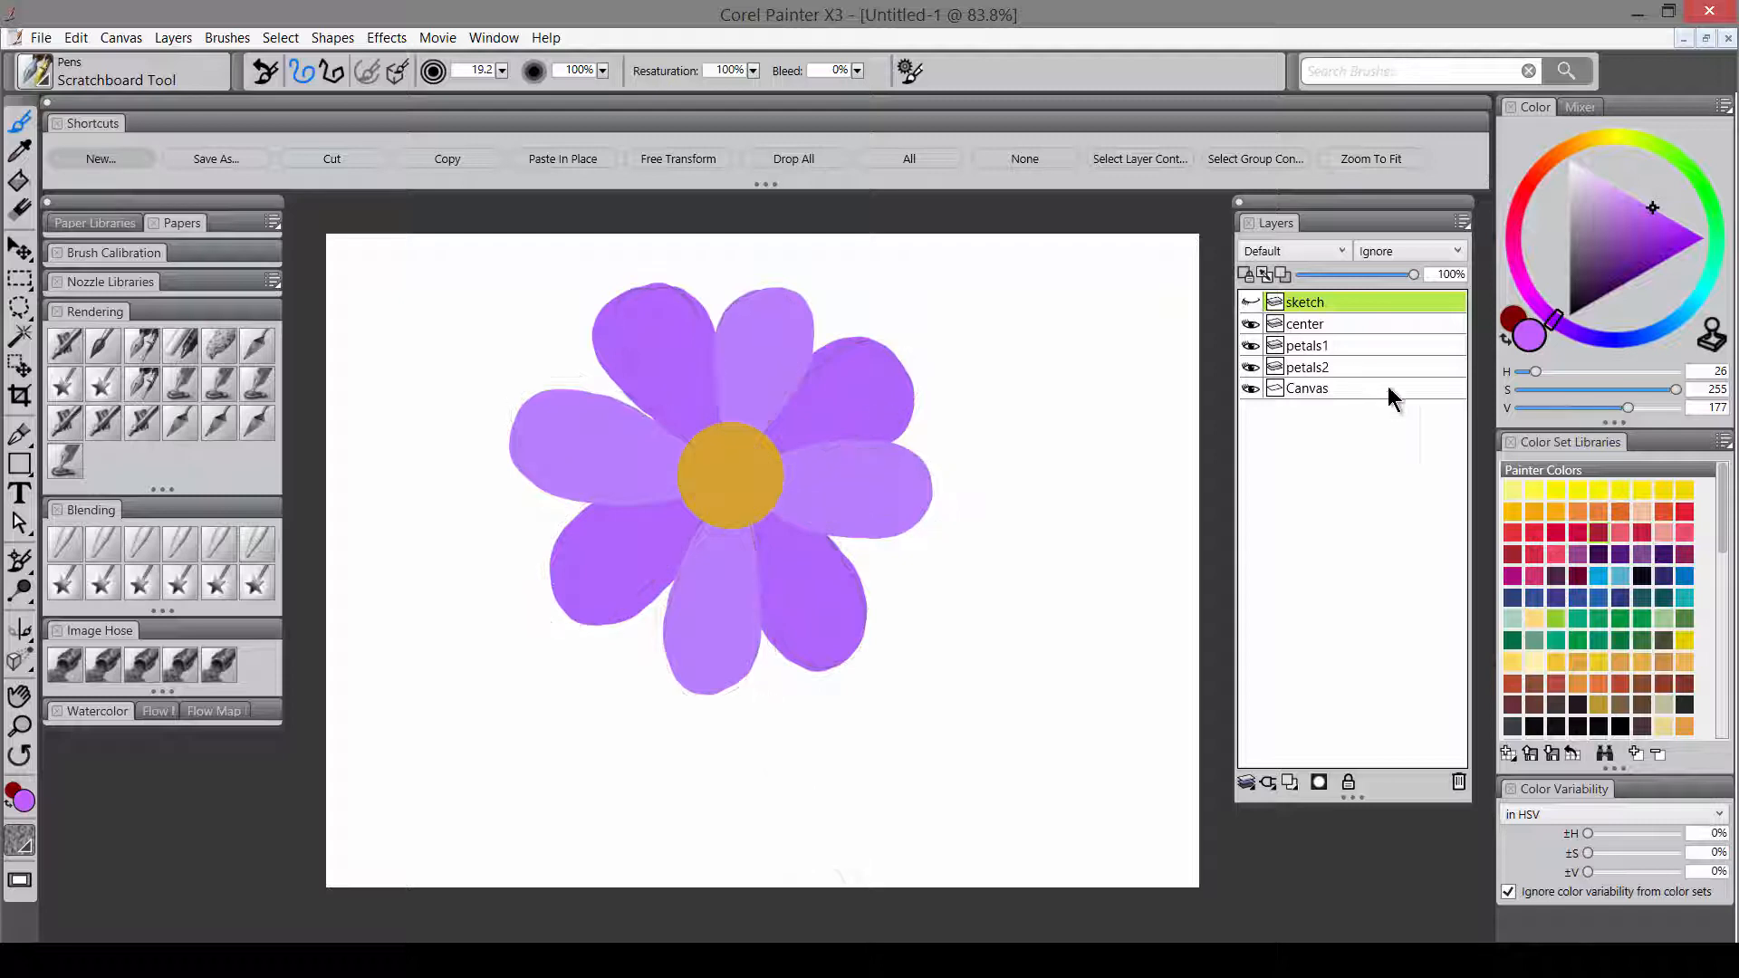
# - Add a new layer named "stem" directly below the petals2 layer
pyautogui.click(1330, 366)
pyautogui.click(1289, 781)
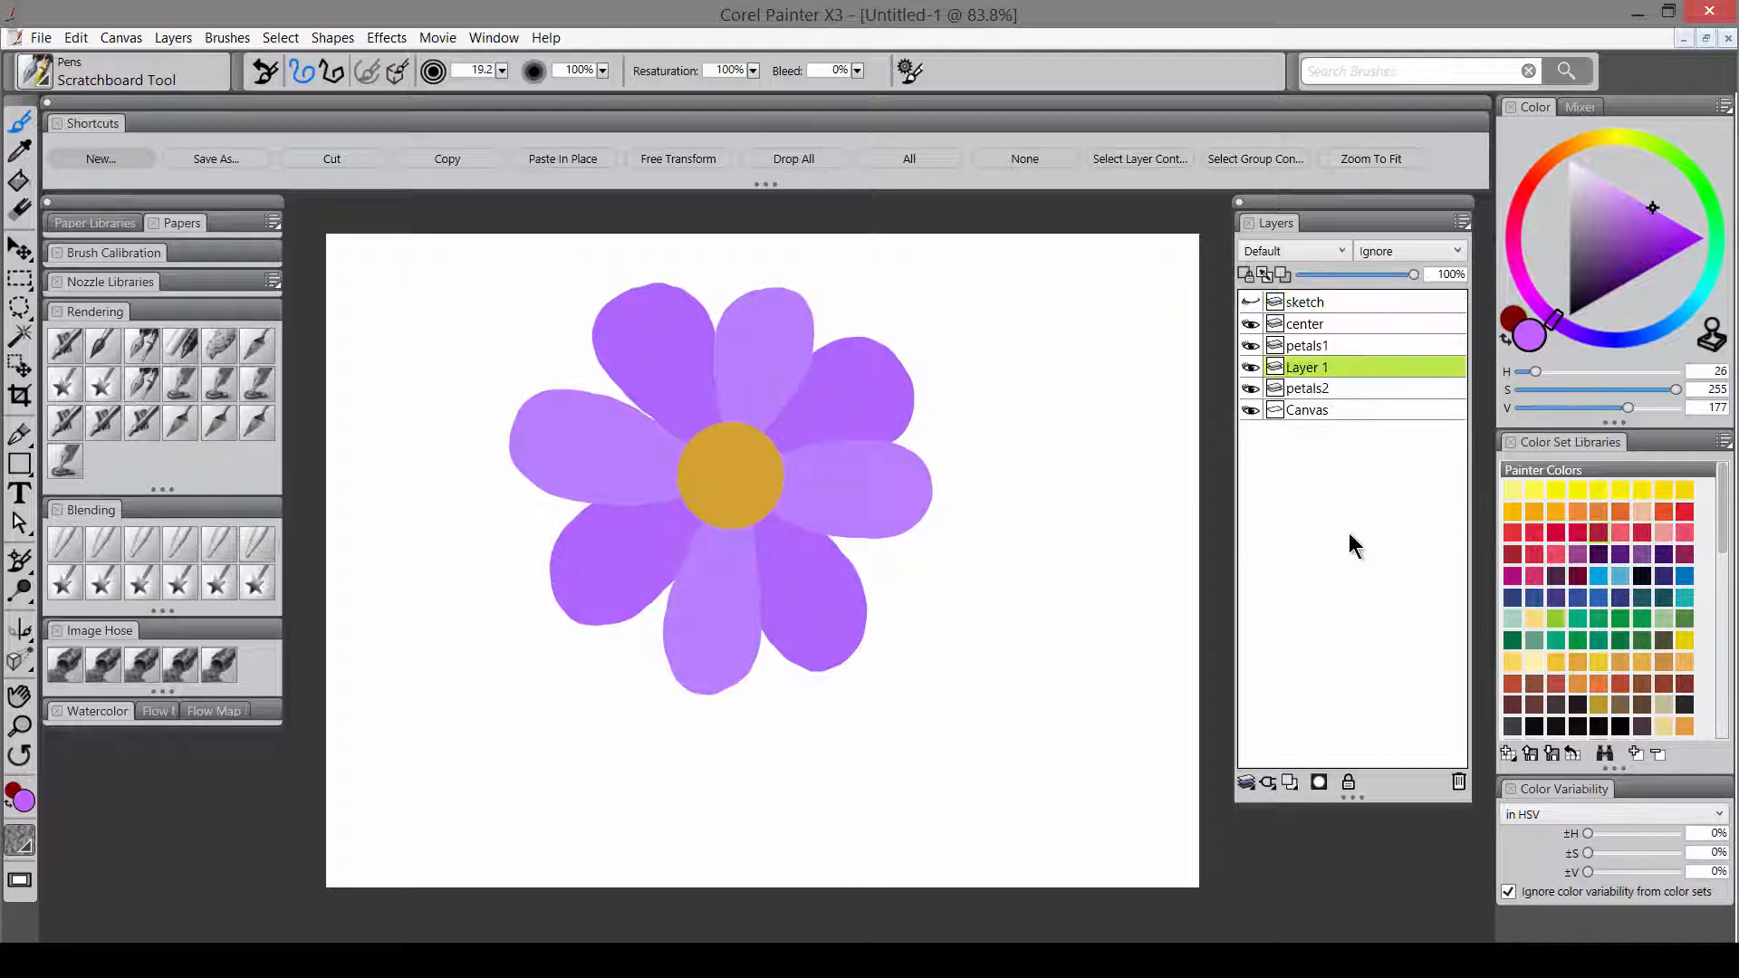
pyautogui.moveTo(1333, 379); pyautogui.dragTo(1334, 395)
pyautogui.doubleClick(1322, 390)
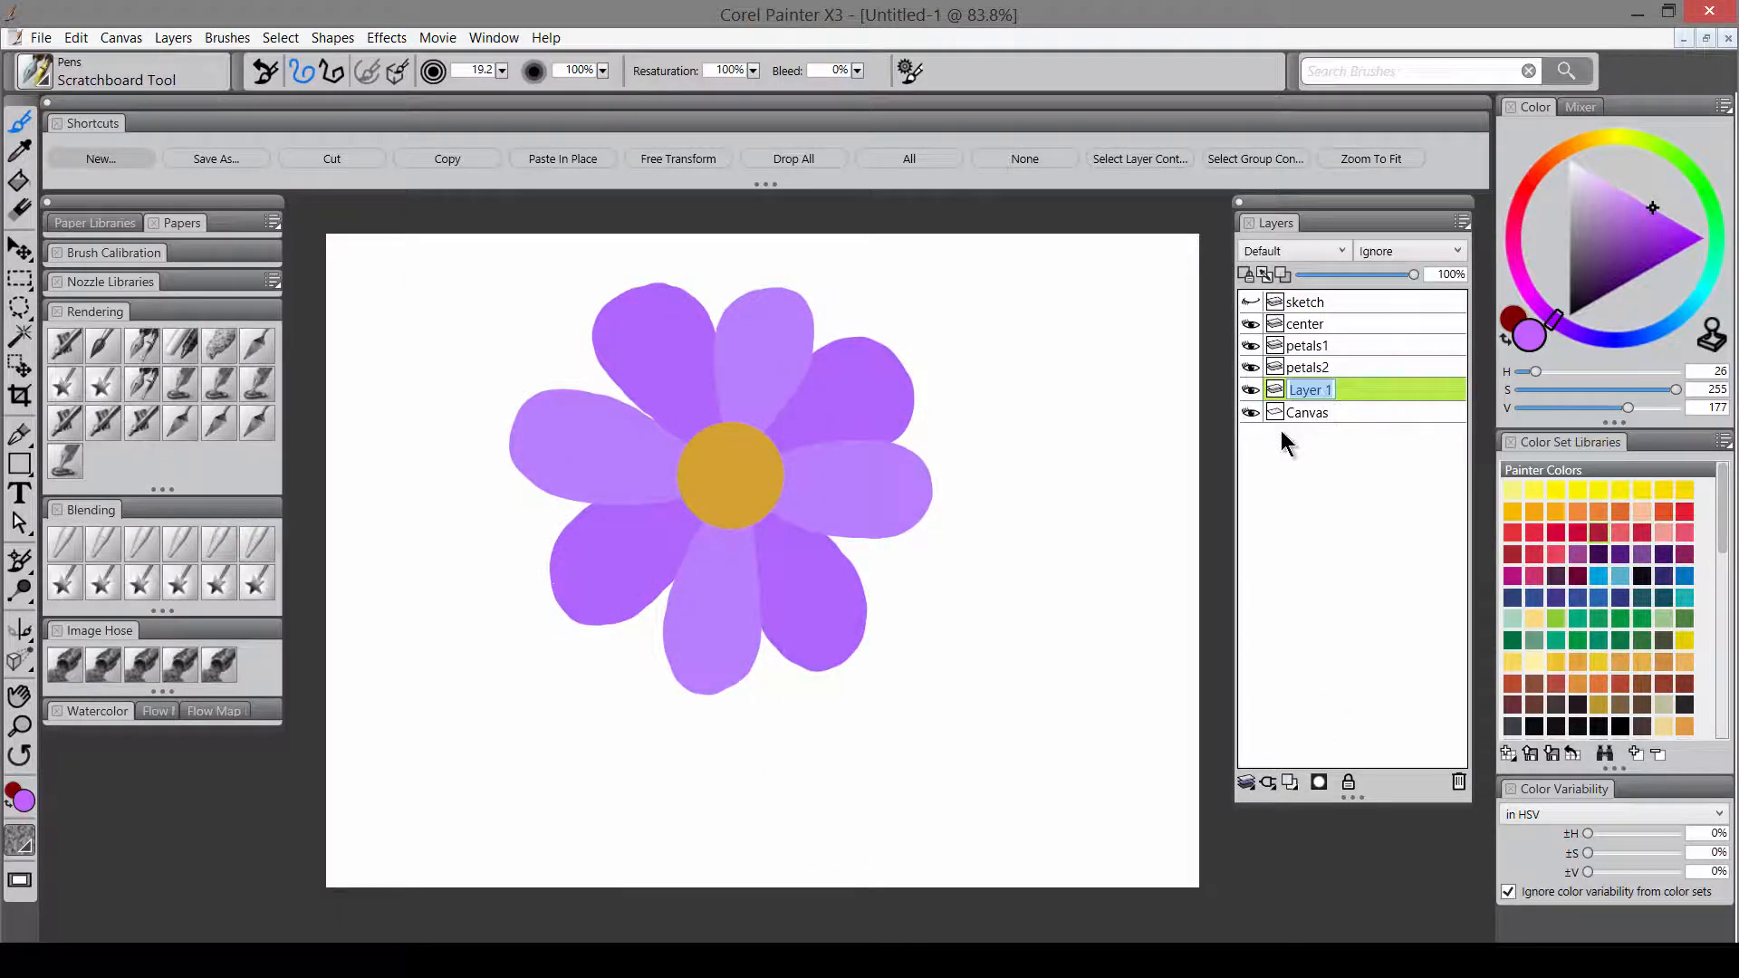
pyautogui.write('stem')
pyautogui.press('Return')
# - Paint a curved dark green (H 146, S 255, V 67) stem from beneath the petals to the canvas's lower edge at brush size 7.5
pyautogui.moveTo(1716, 289)
pyautogui.mouseDown()
pyautogui.moveTo(1719, 253)
pyautogui.moveTo(1666, 150)
pyautogui.mouseUp()
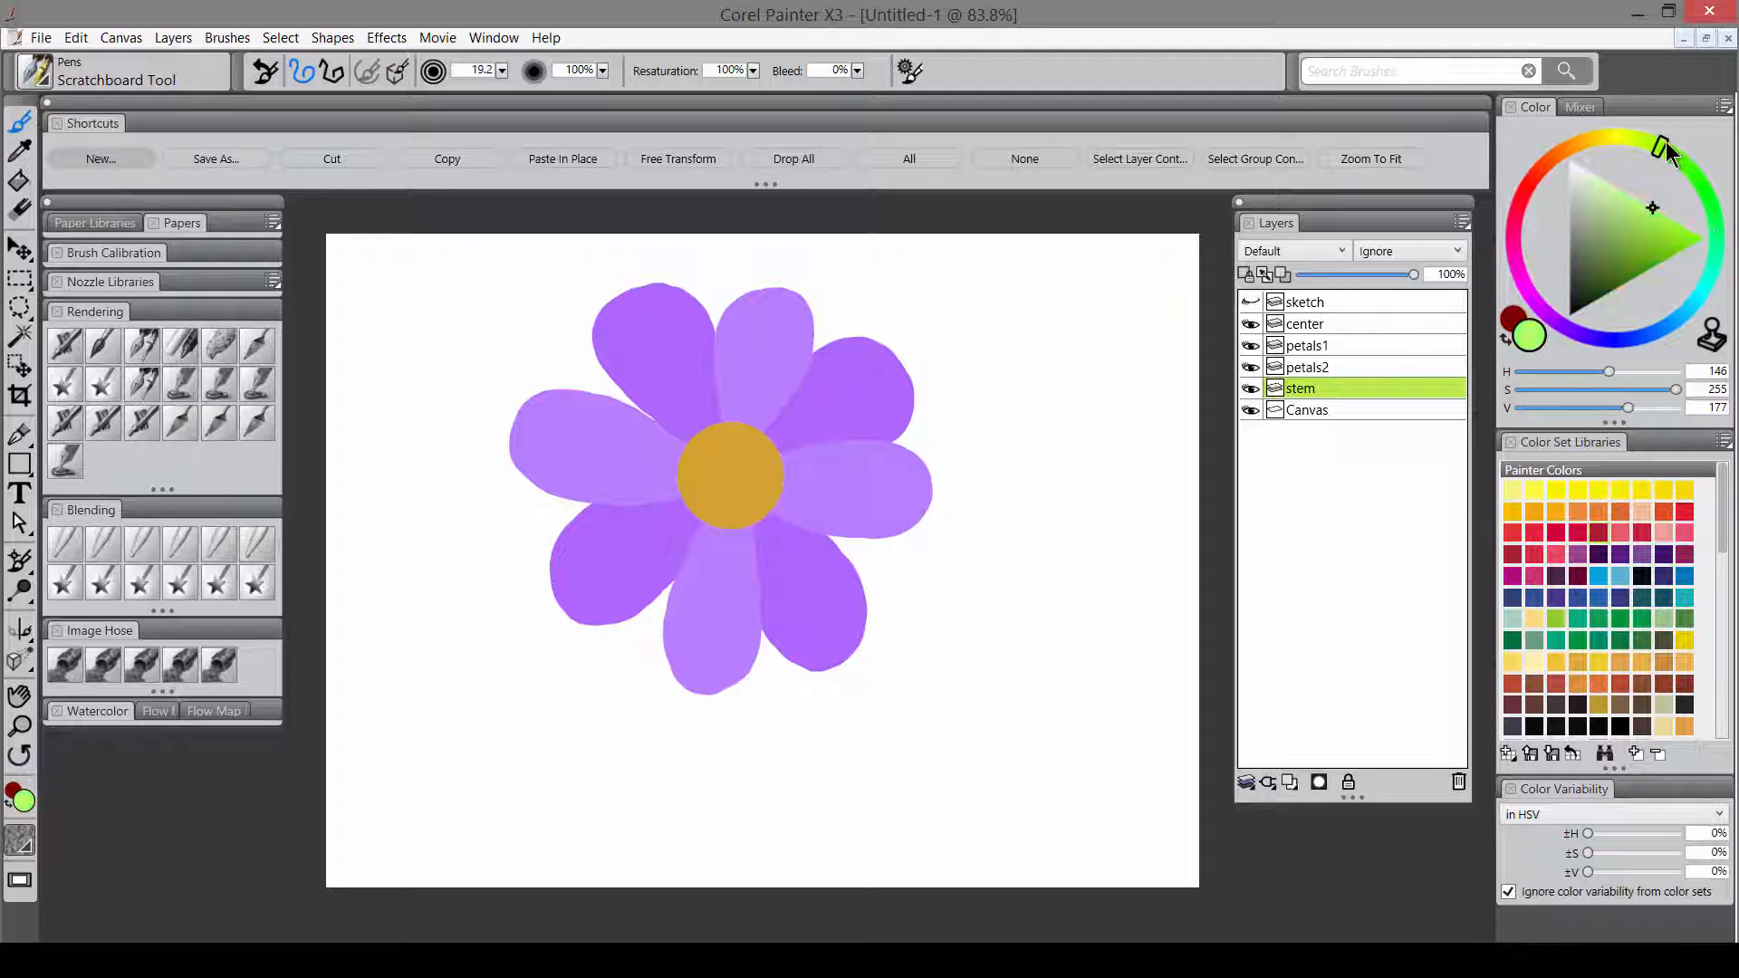
pyautogui.moveTo(1637, 217); pyautogui.dragTo(1639, 276)
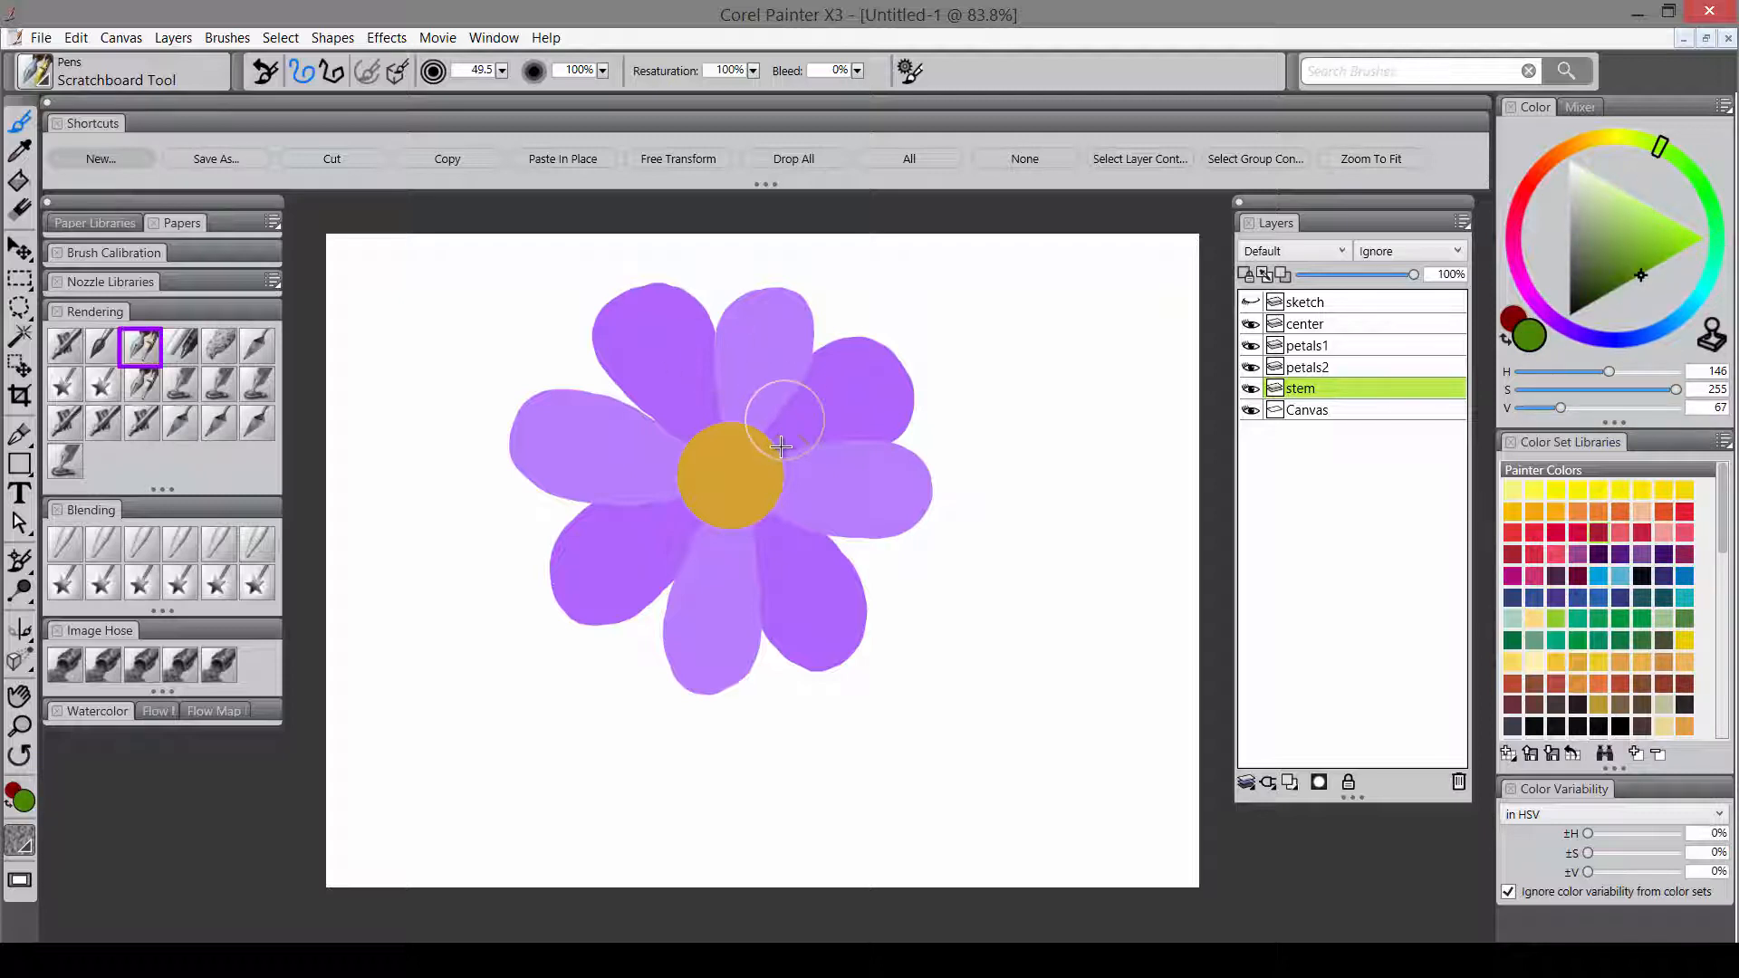
pyautogui.moveTo(769, 467); pyautogui.dragTo(775, 470)
pyautogui.moveTo(736, 679); pyautogui.dragTo(840, 886)
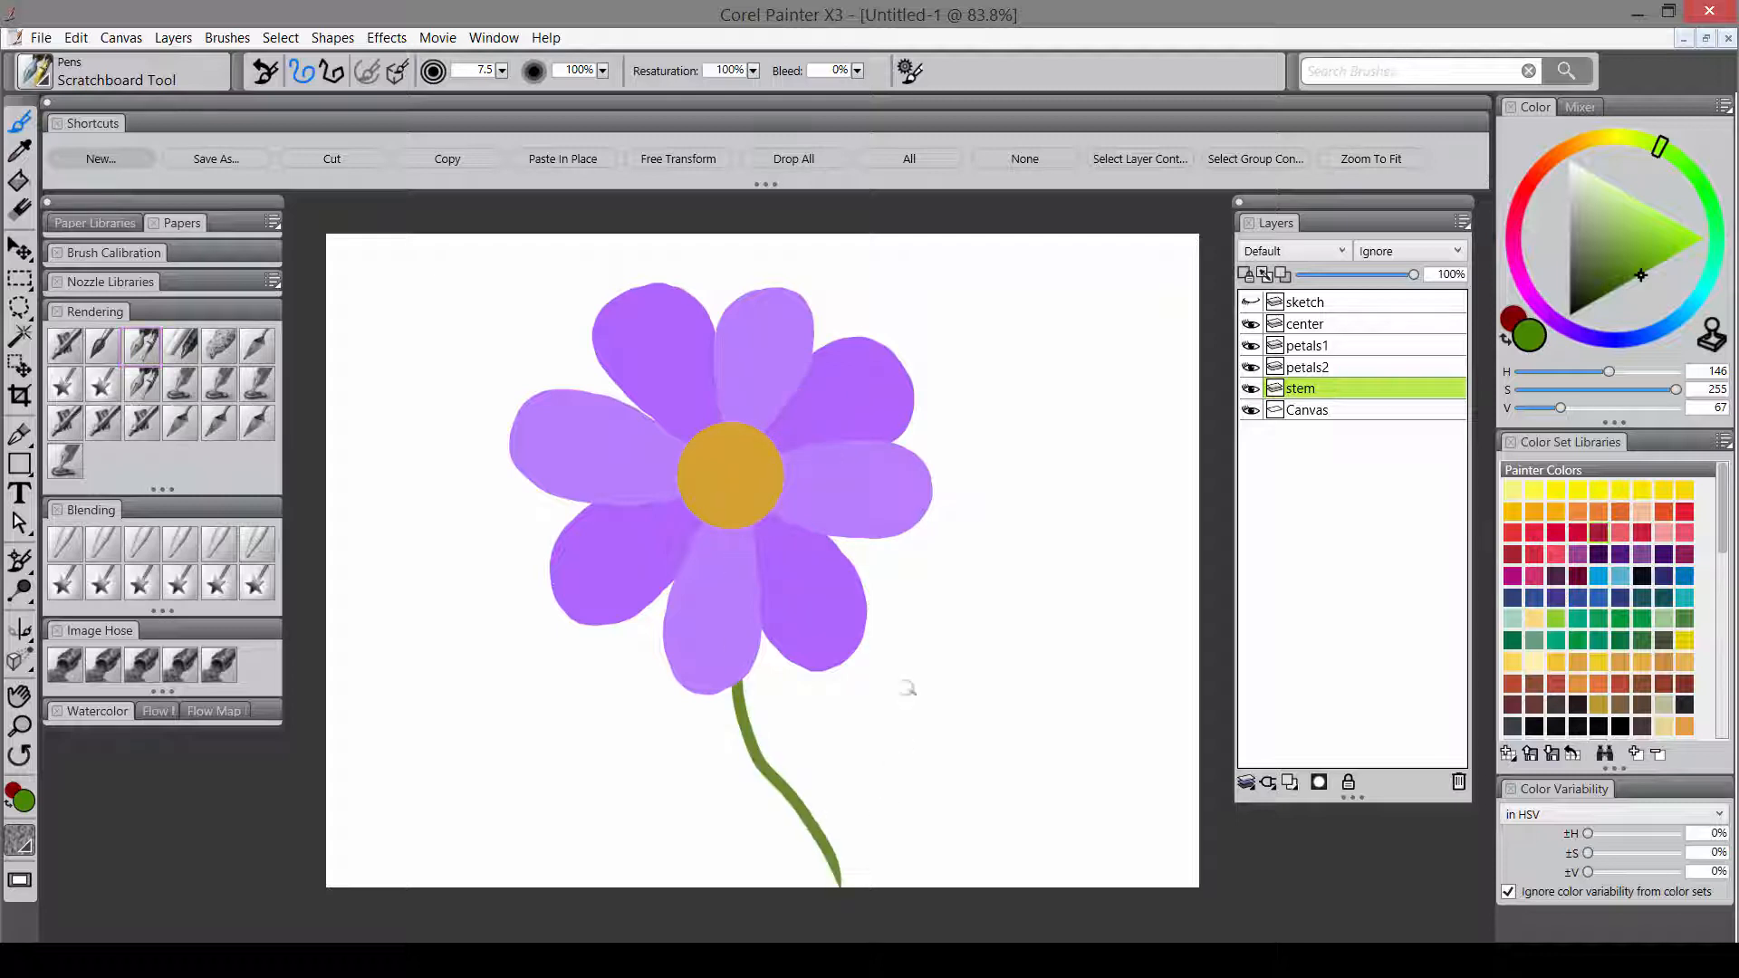
pyautogui.hotkey('ctrl', 'z')
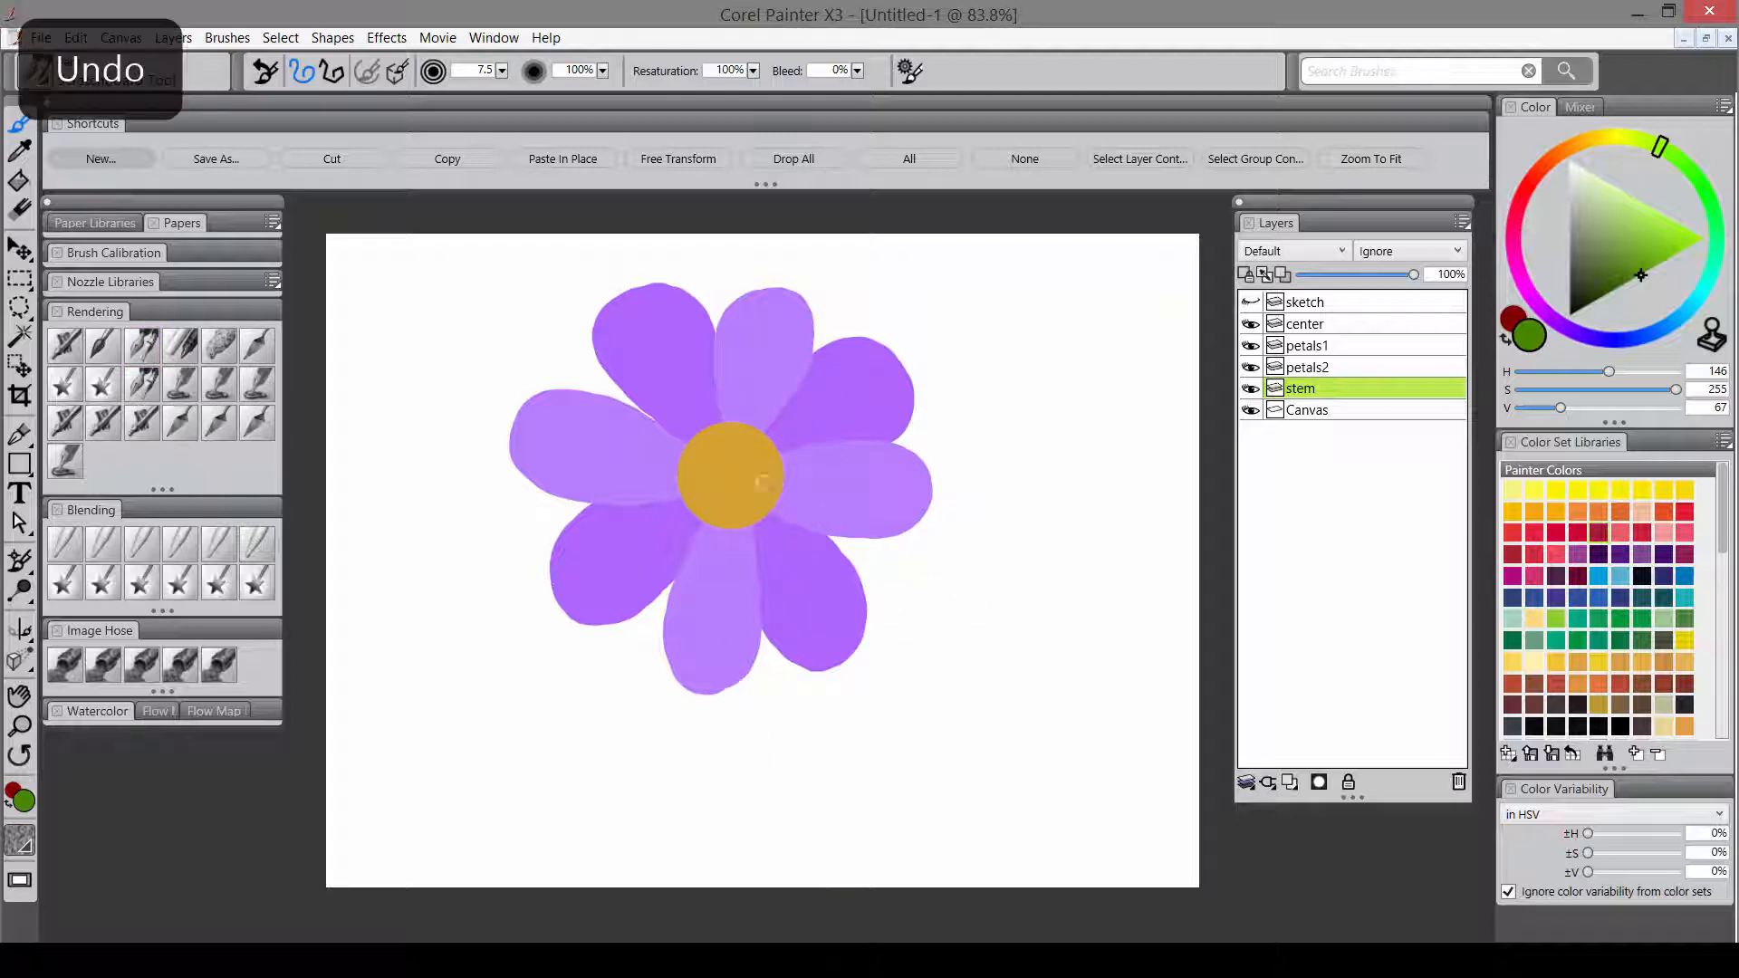
pyautogui.moveTo(767, 634); pyautogui.dragTo(826, 888)
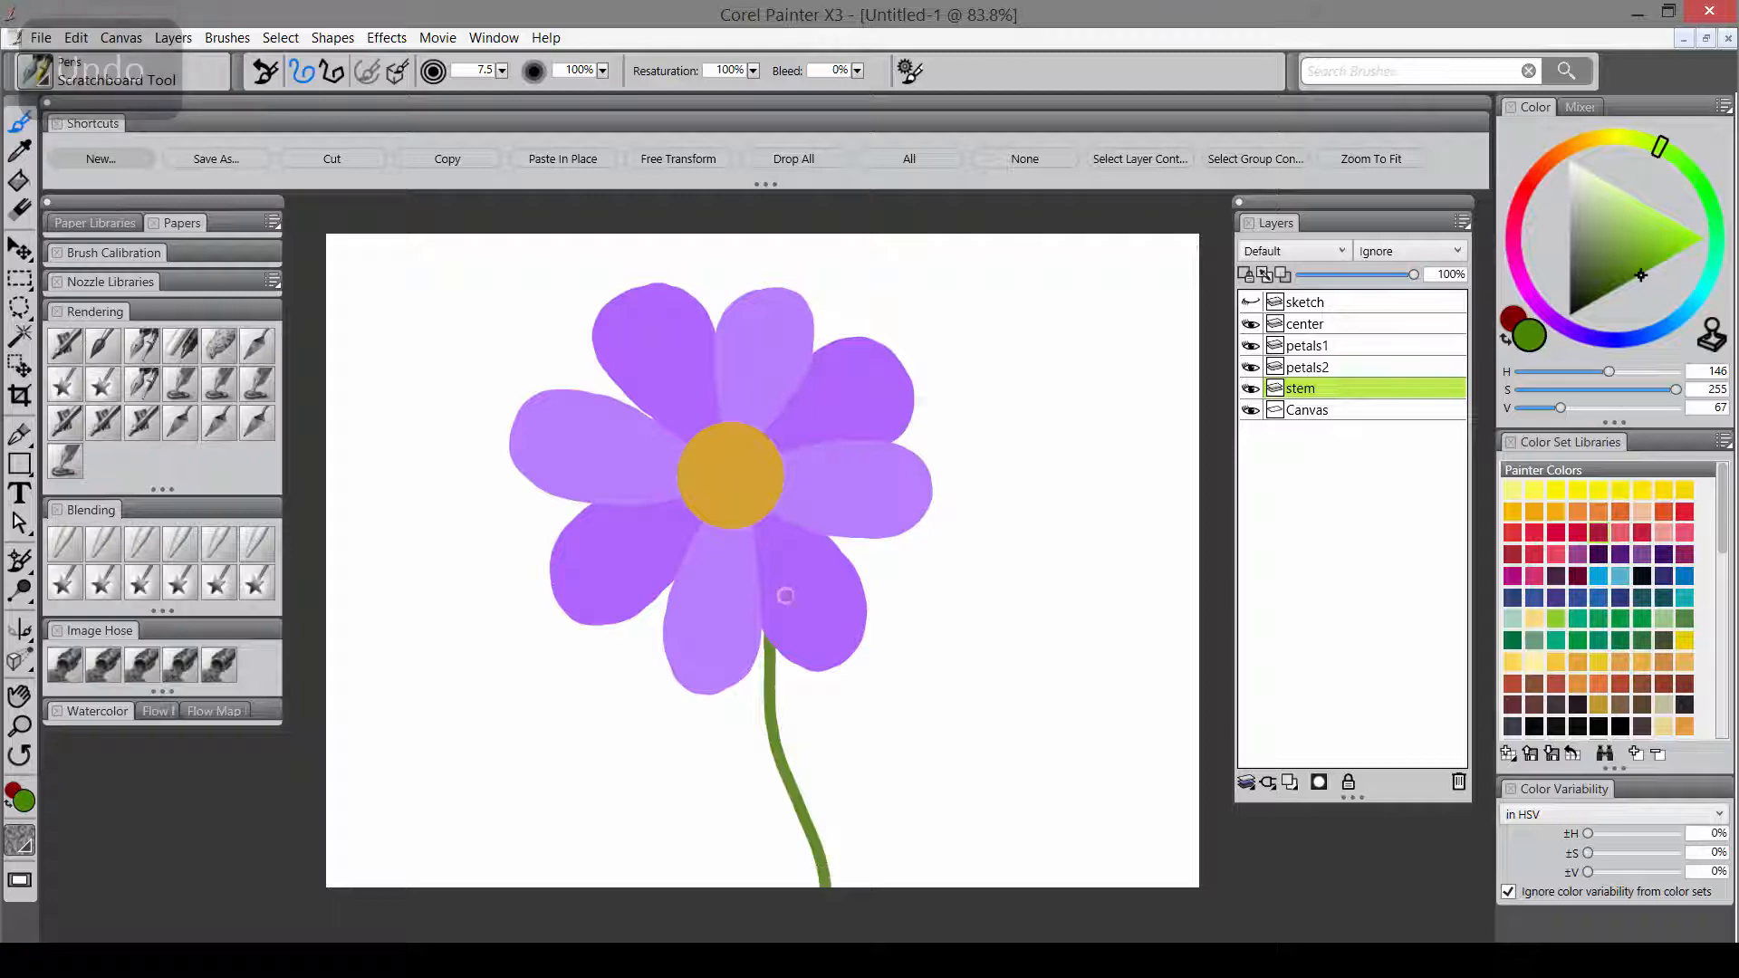
# - Reshape the petal outlines on the petals1 and petals2 layers with the Pinch brush at 7% opacity
pyautogui.click(1328, 349)
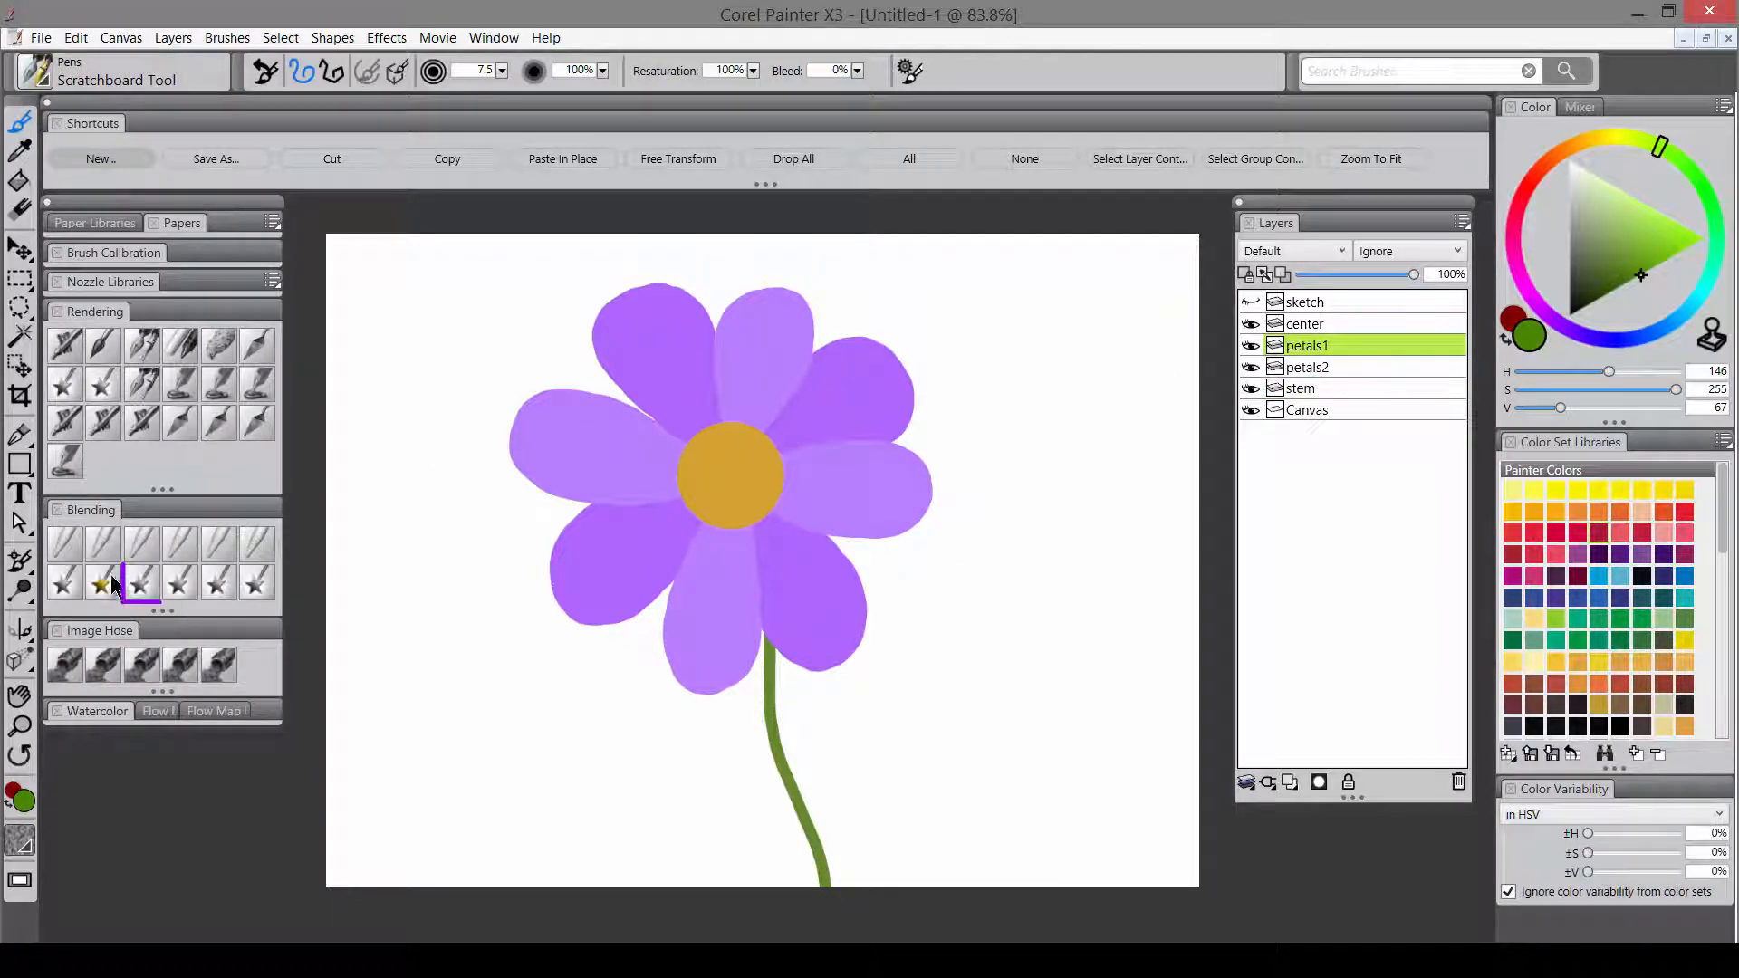
pyautogui.click(141, 584)
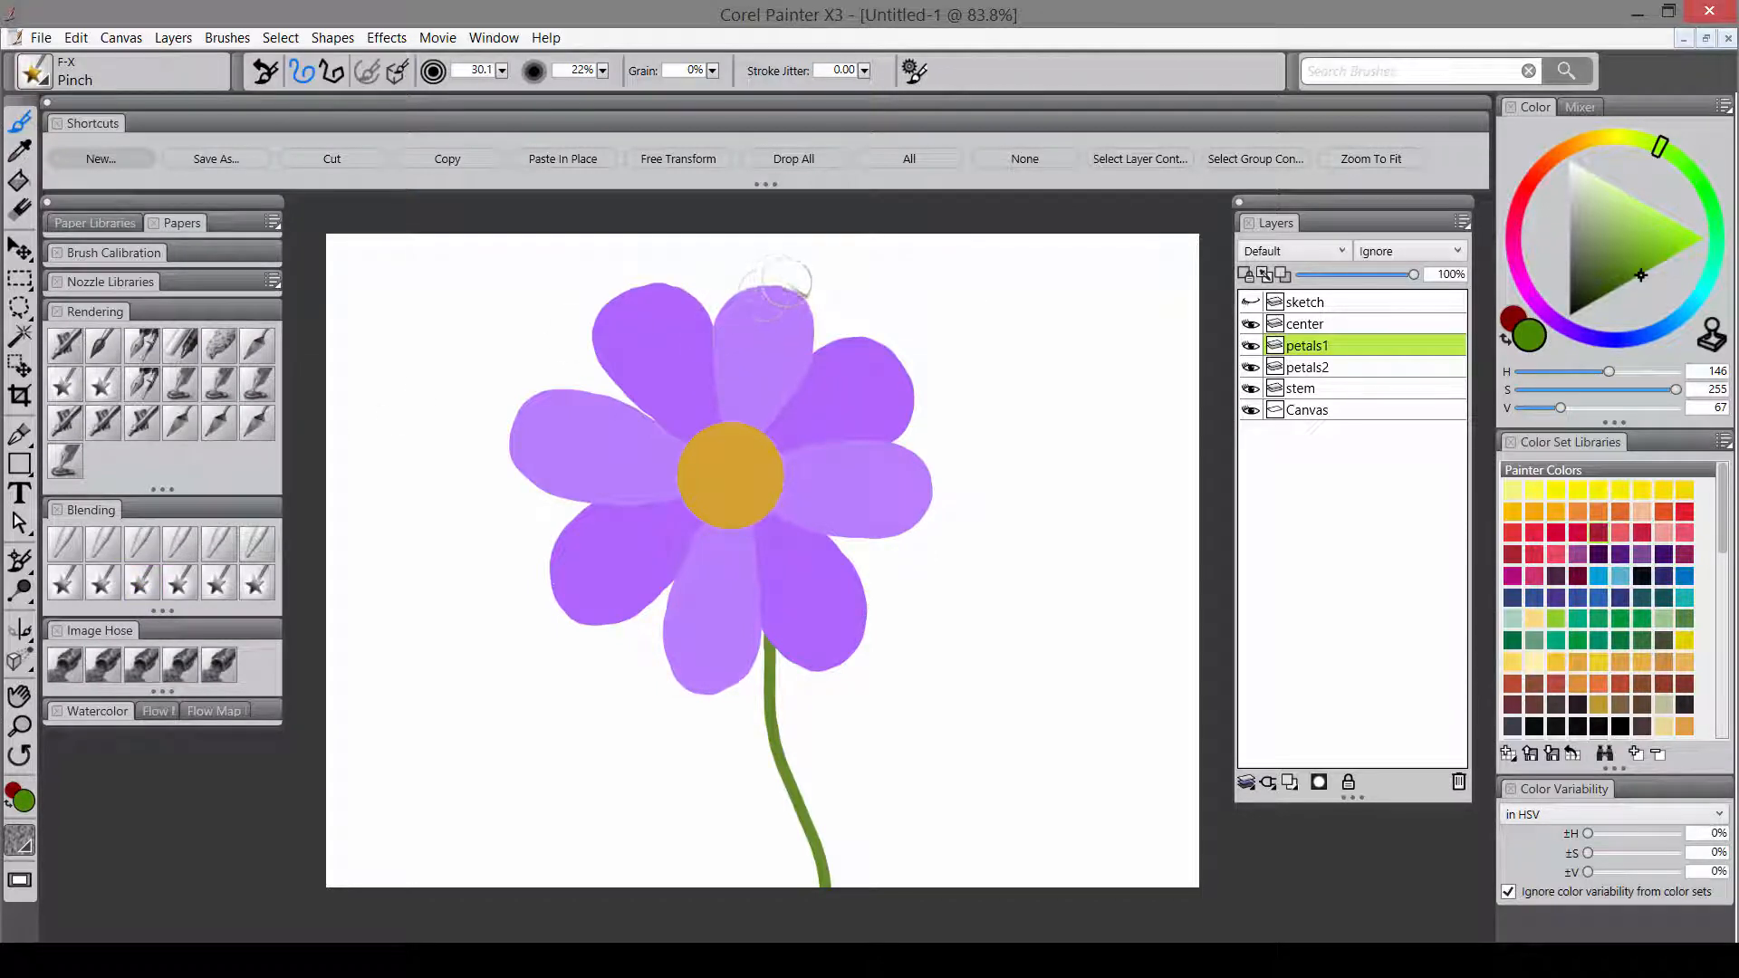
pyautogui.click(602, 71)
pyautogui.moveTo(310, 90); pyautogui.dragTo(310, 90)
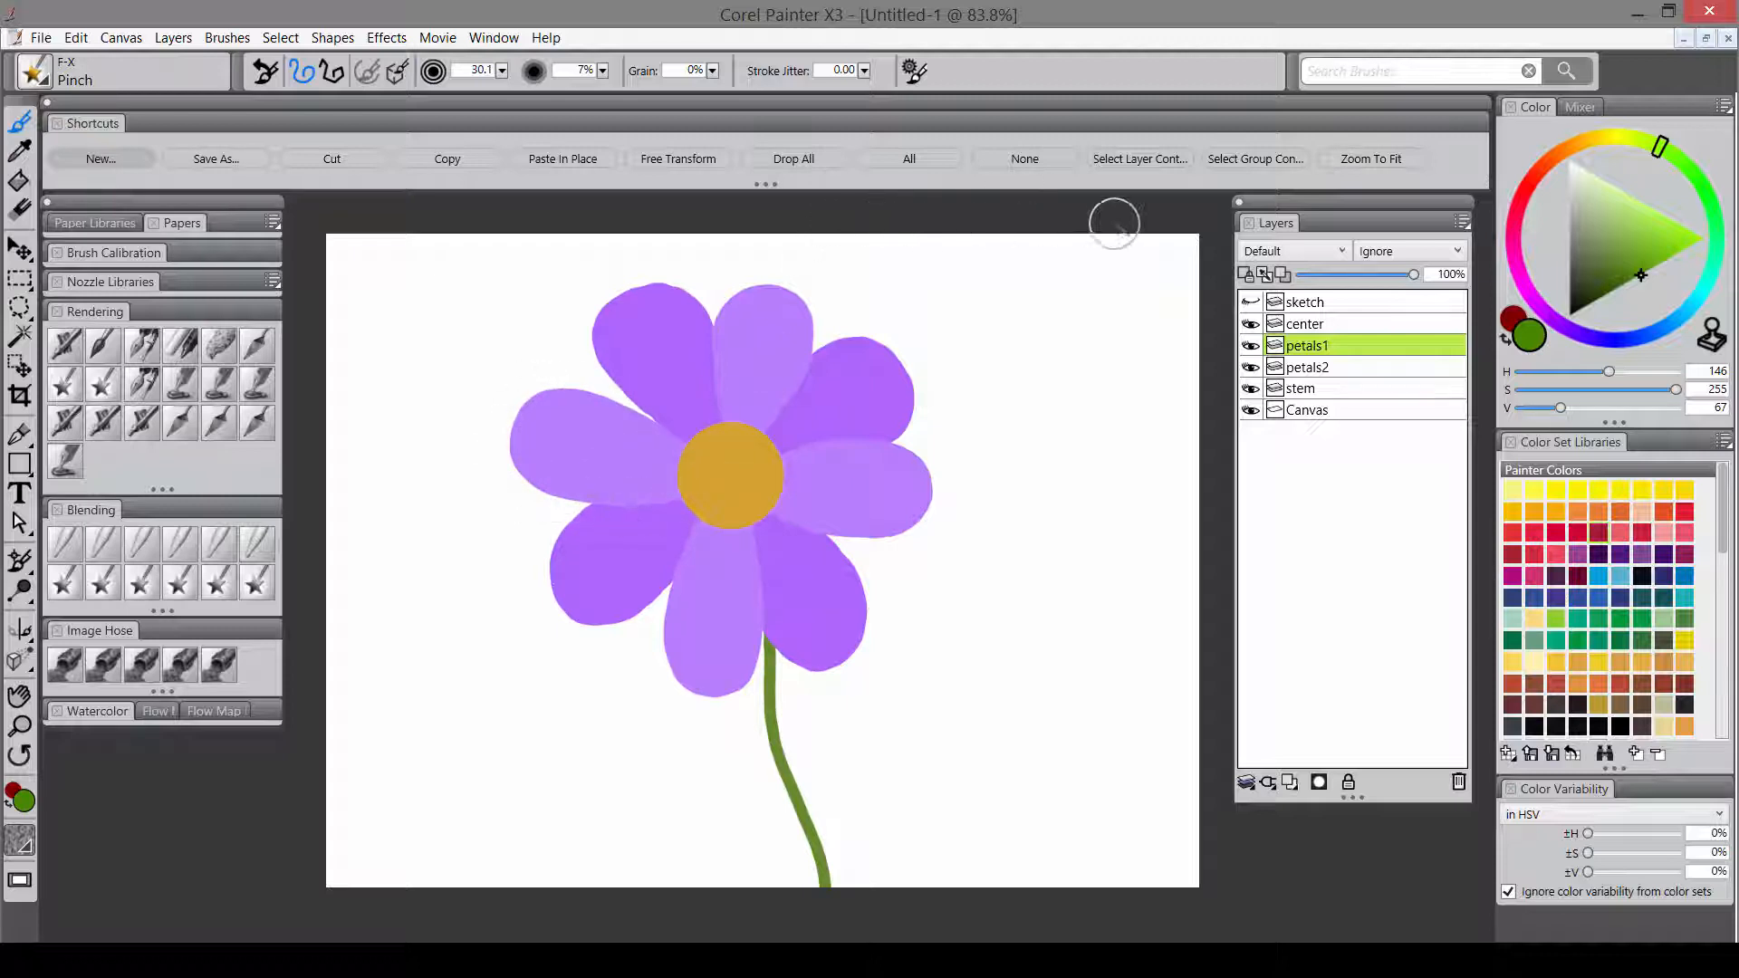
pyautogui.click(1345, 367)
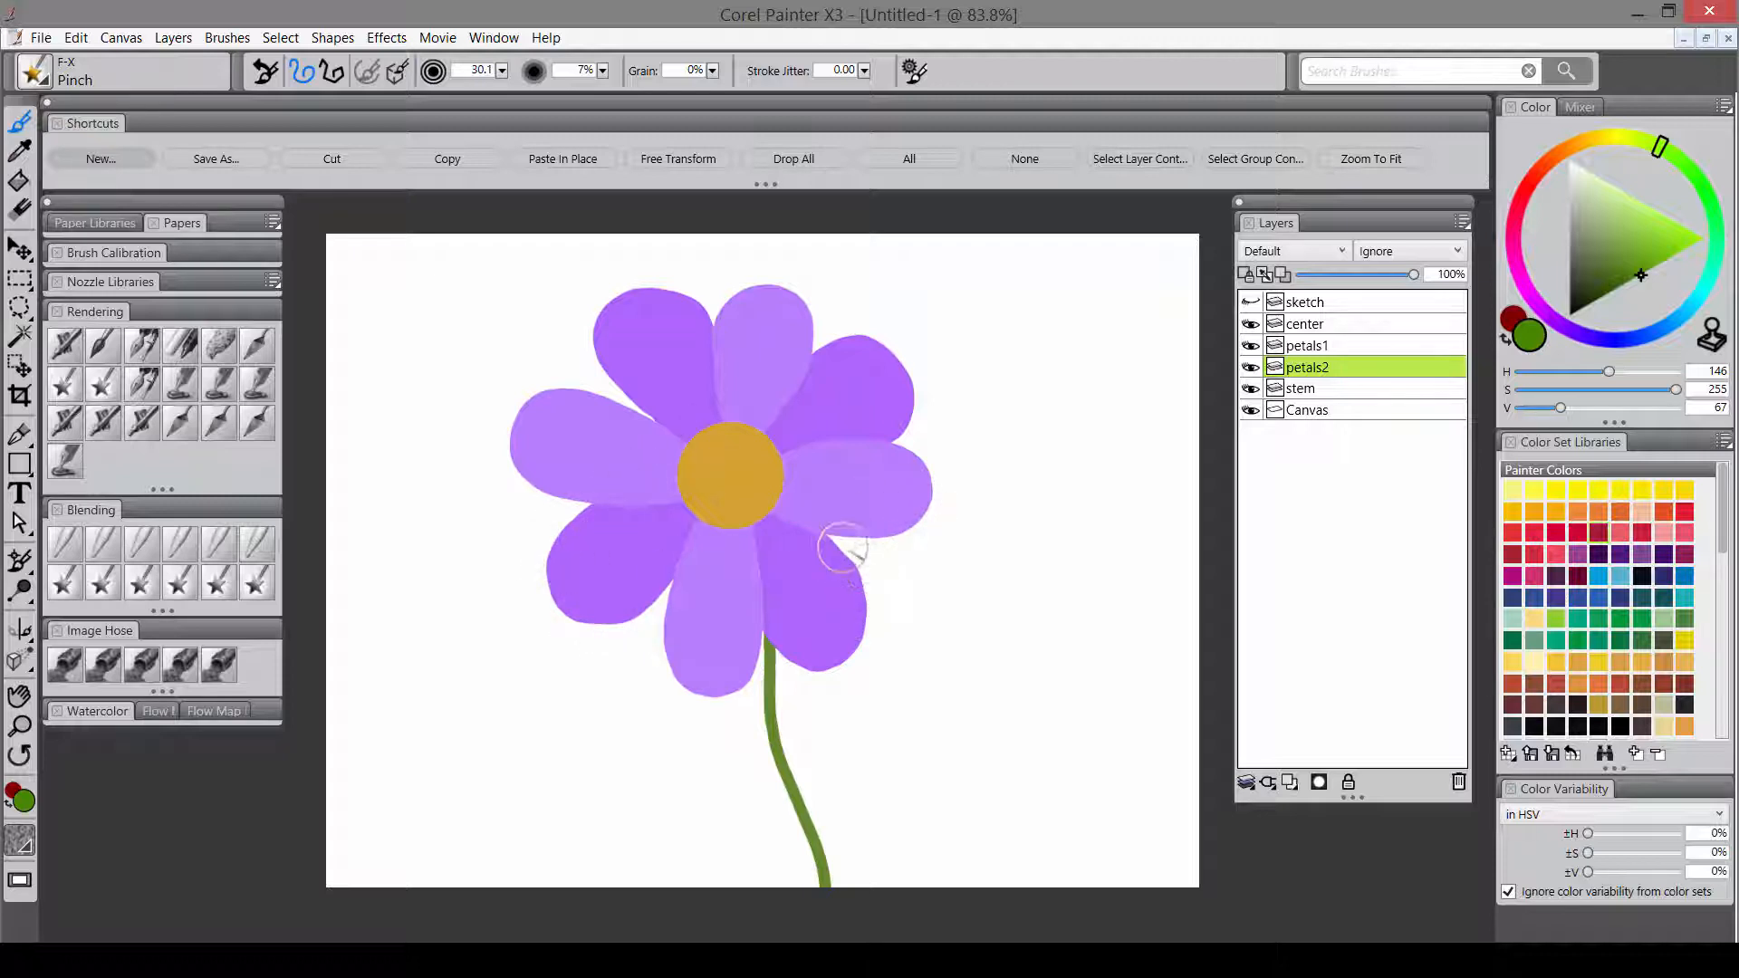
pyautogui.moveTo(881, 617)
pyautogui.mouseDown()
pyautogui.moveTo(874, 569)
pyautogui.moveTo(872, 640)
pyautogui.moveTo(873, 575)
pyautogui.moveTo(882, 615)
pyautogui.mouseUp()
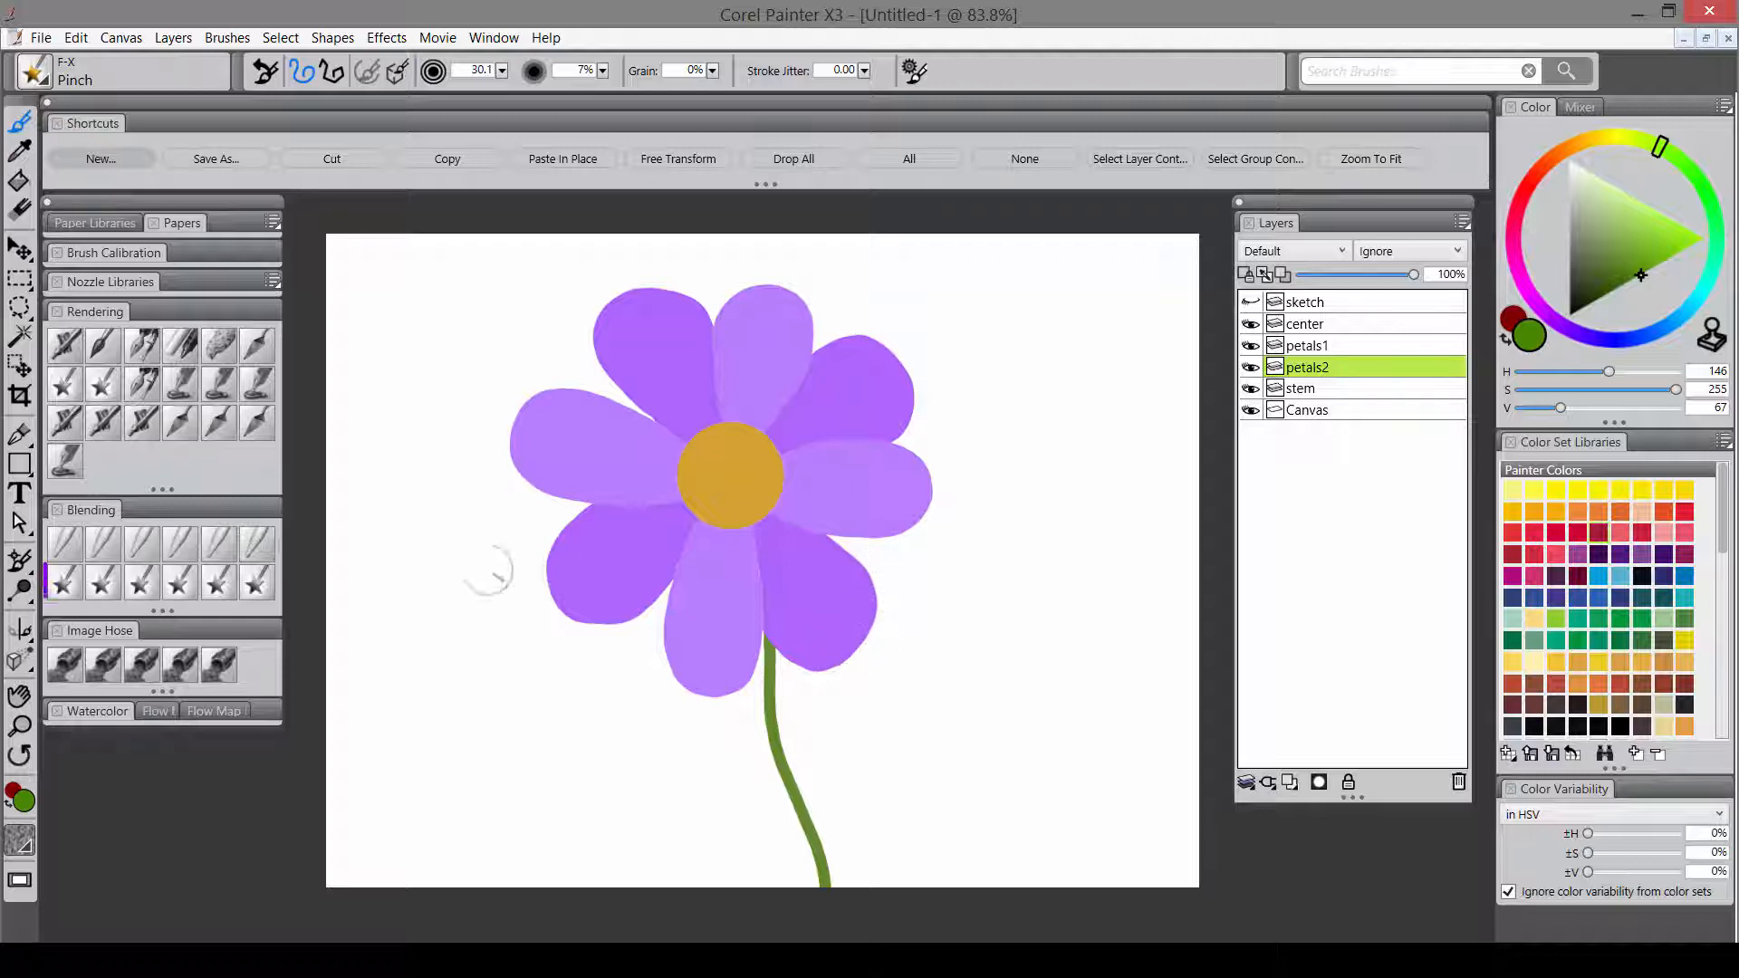
# - Carve a small notch into the tip of the lower-right petal on petals2 with the Distorto brush at size 10.7
pyautogui.click(63, 584)
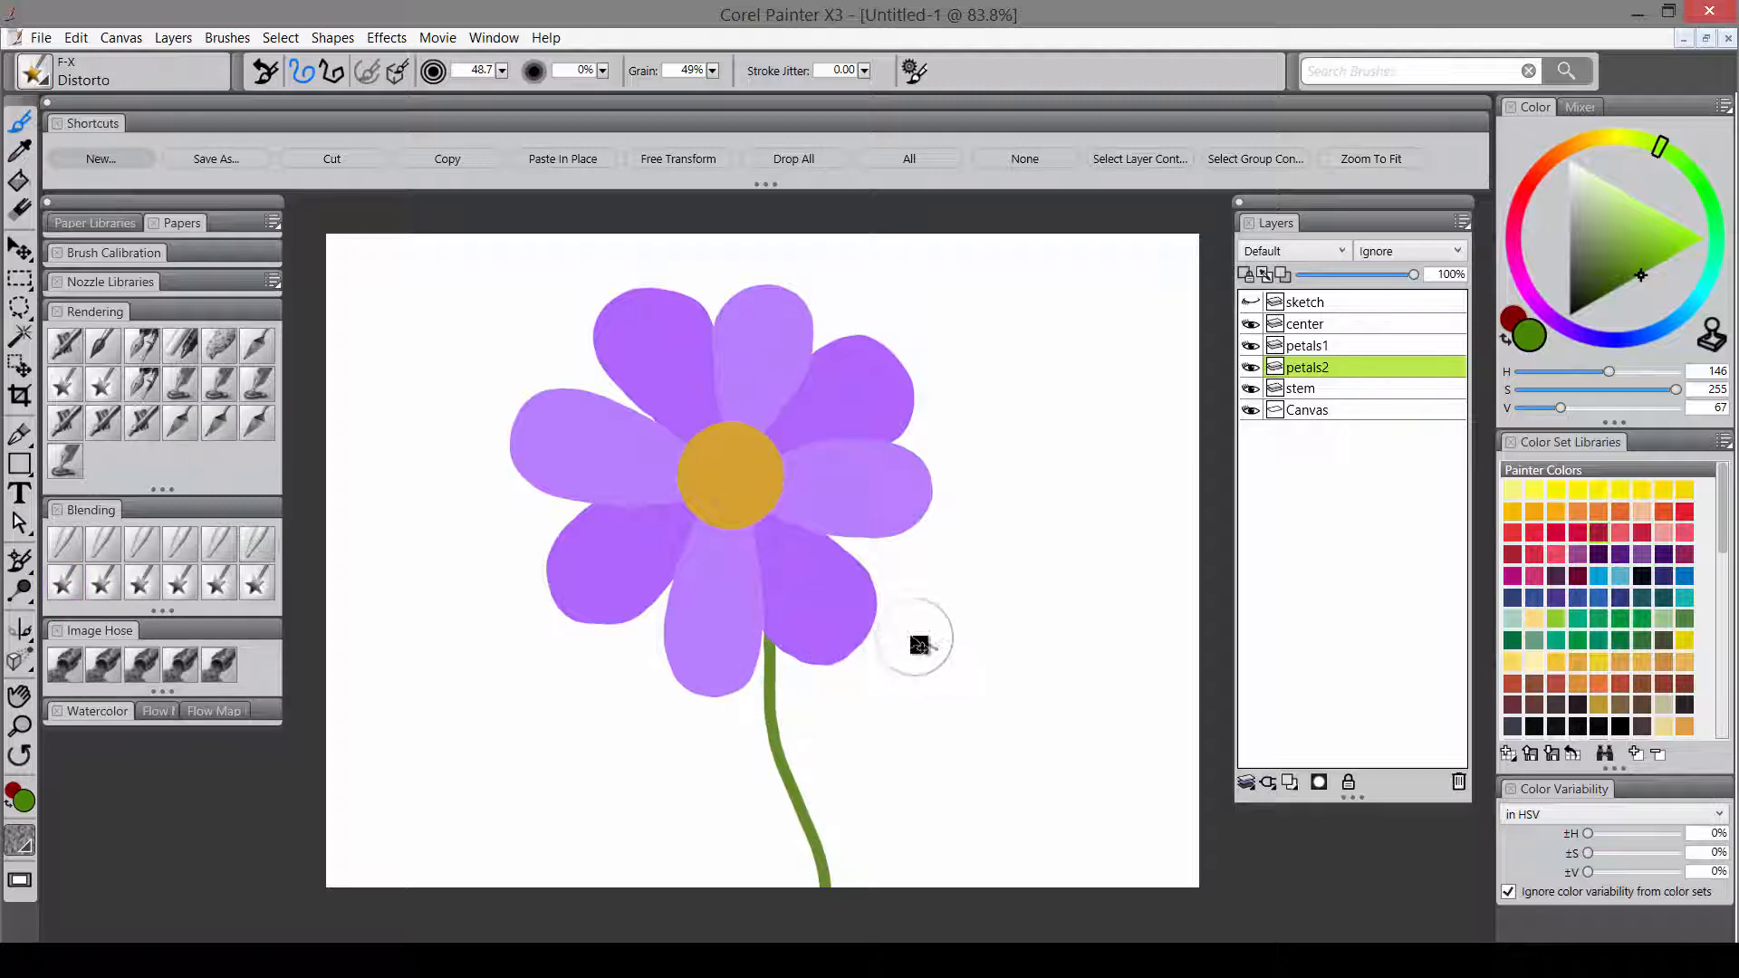
pyautogui.press('[')
pyautogui.press('[')
pyautogui.press('[')
pyautogui.press('[')
pyautogui.moveTo(893, 672); pyautogui.dragTo(867, 653)
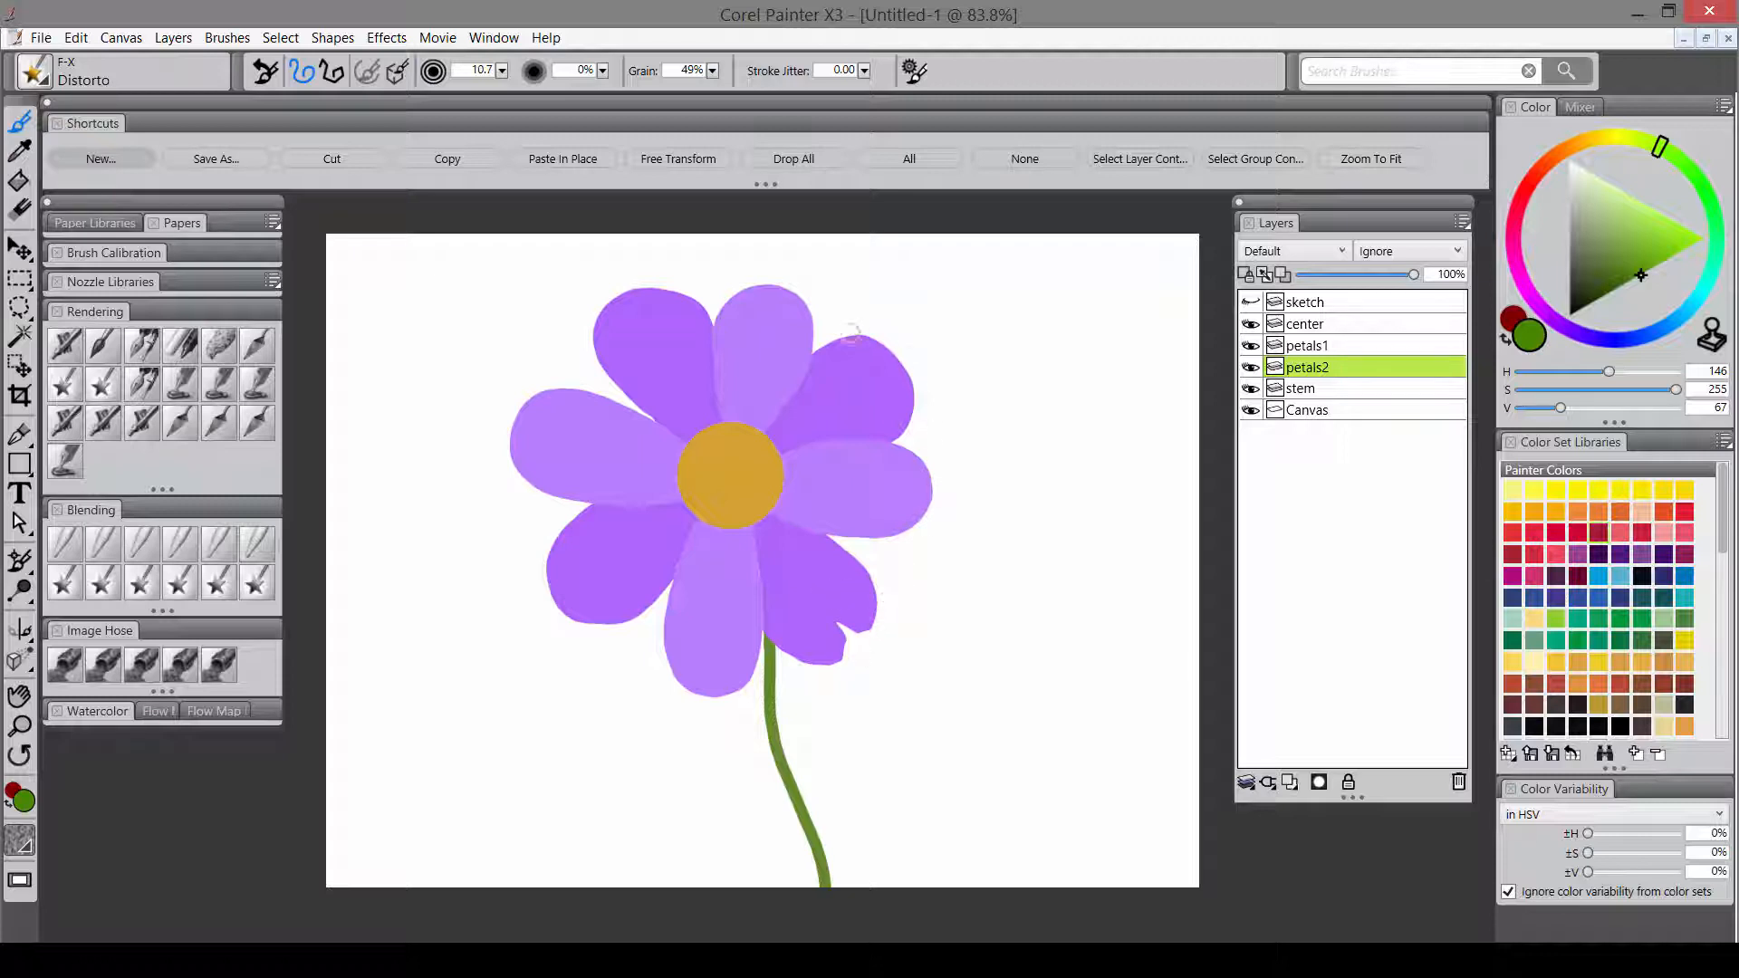
# - Notch the tips of the upper and left petals on petals1 with Distorto at size 51, and activate the petals2 layer
pyautogui.click(1339, 347)
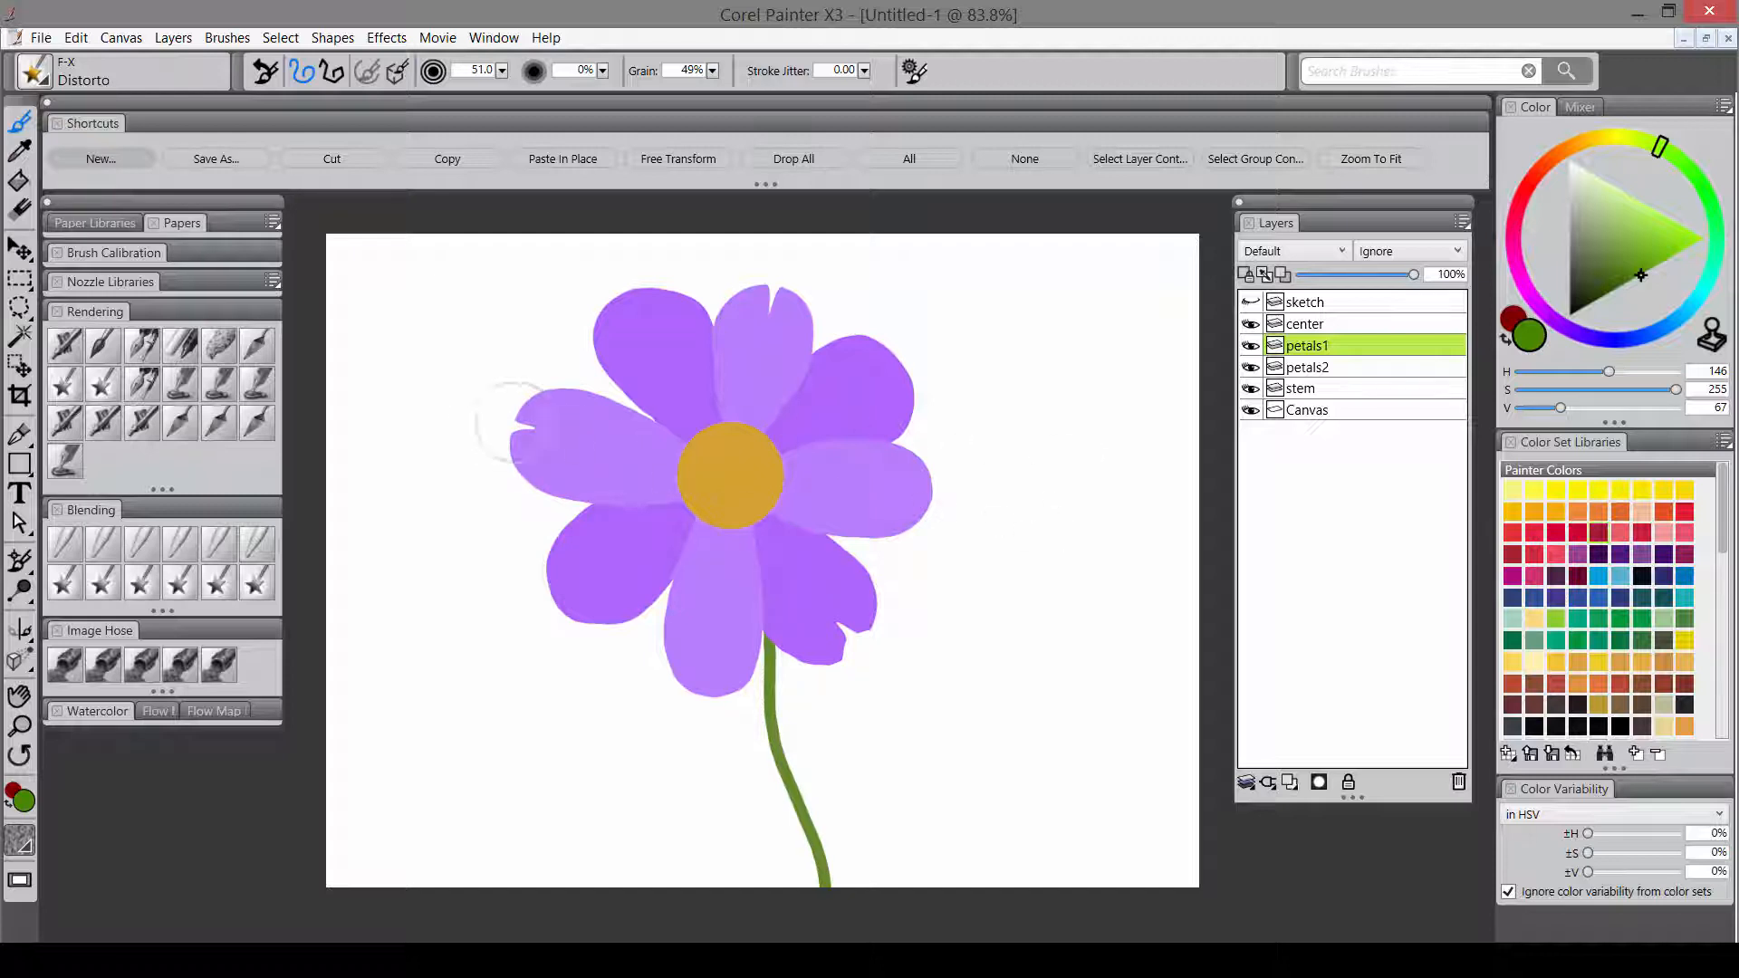
pyautogui.moveTo(508, 425); pyautogui.dragTo(549, 432)
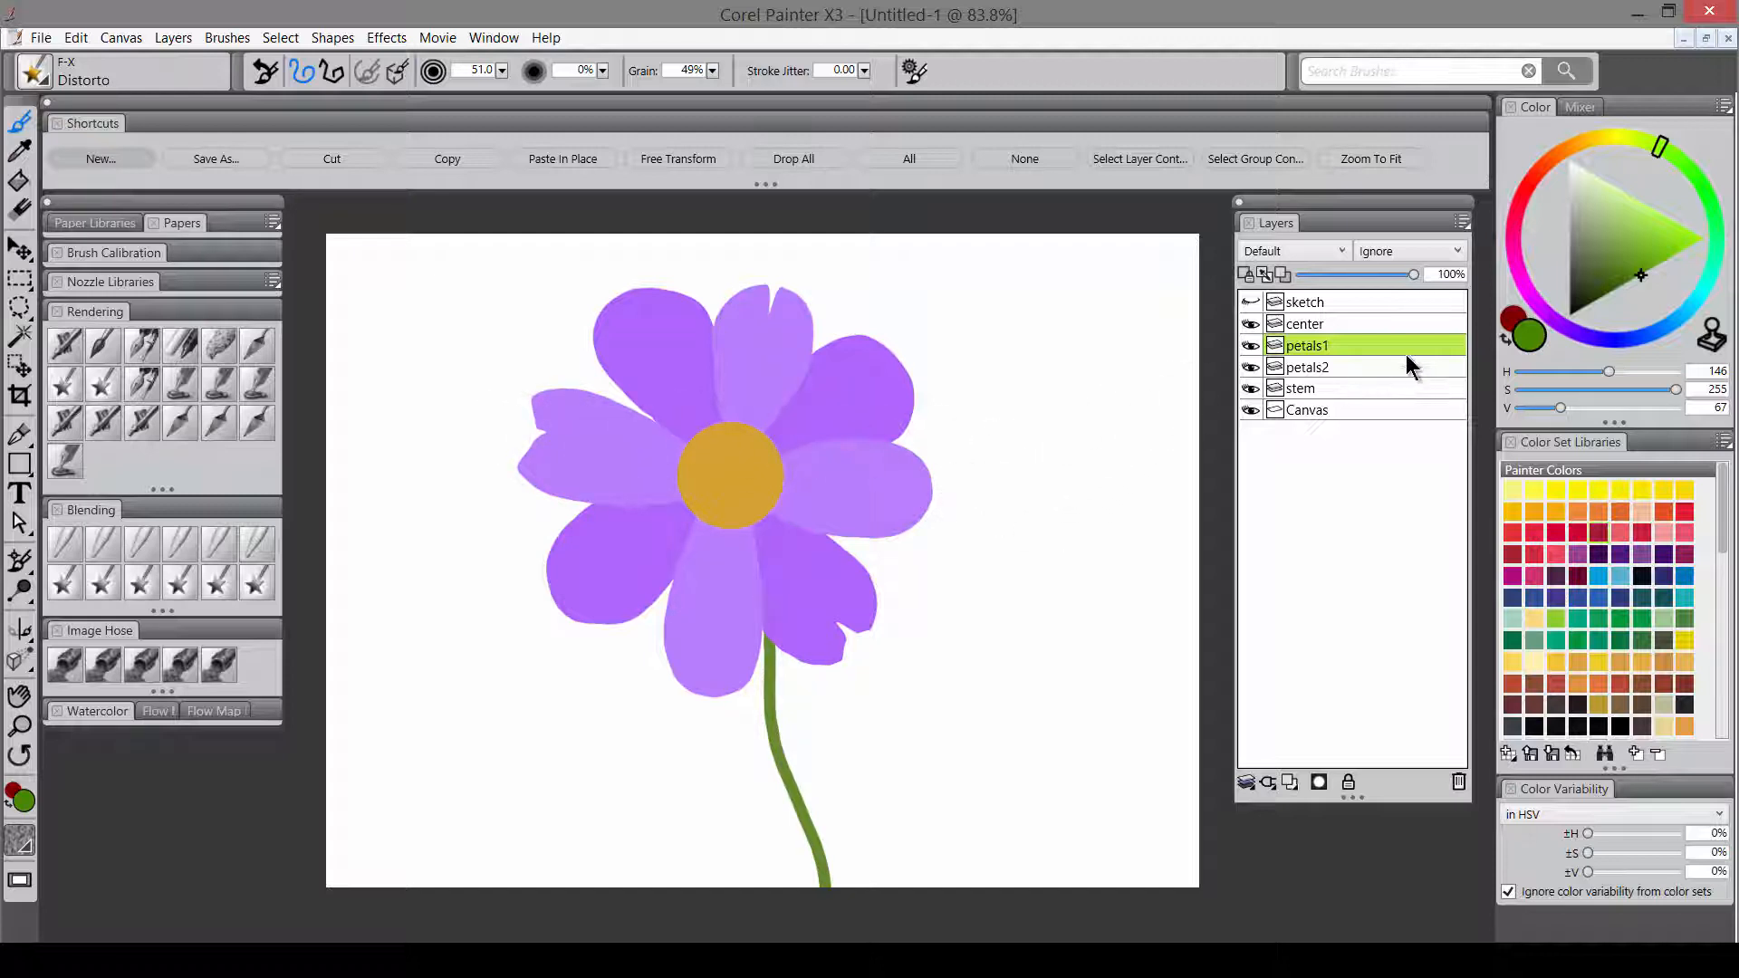
pyautogui.click(1345, 366)
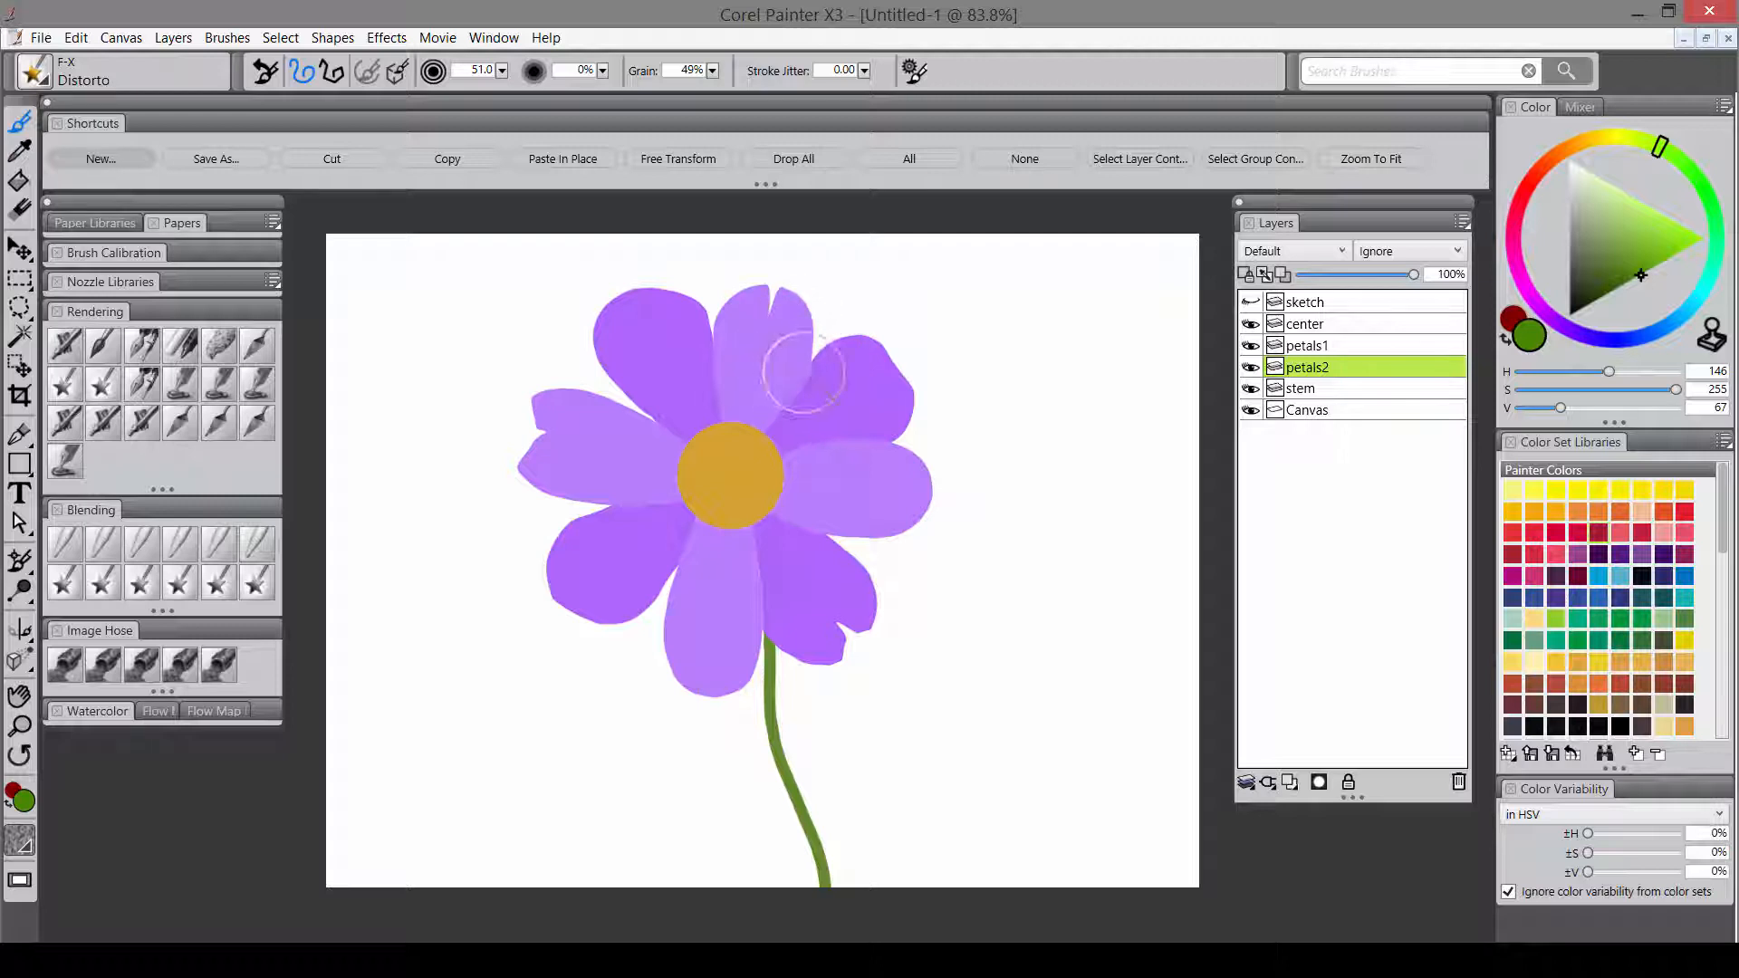
# - Recolor the flower center yellow (H 120, S 255, V 117) on the center layer, using the Scratchboard Tool at size 71.2 with transparency preserved
pyautogui.click(1405, 324)
pyautogui.click(1607, 152)
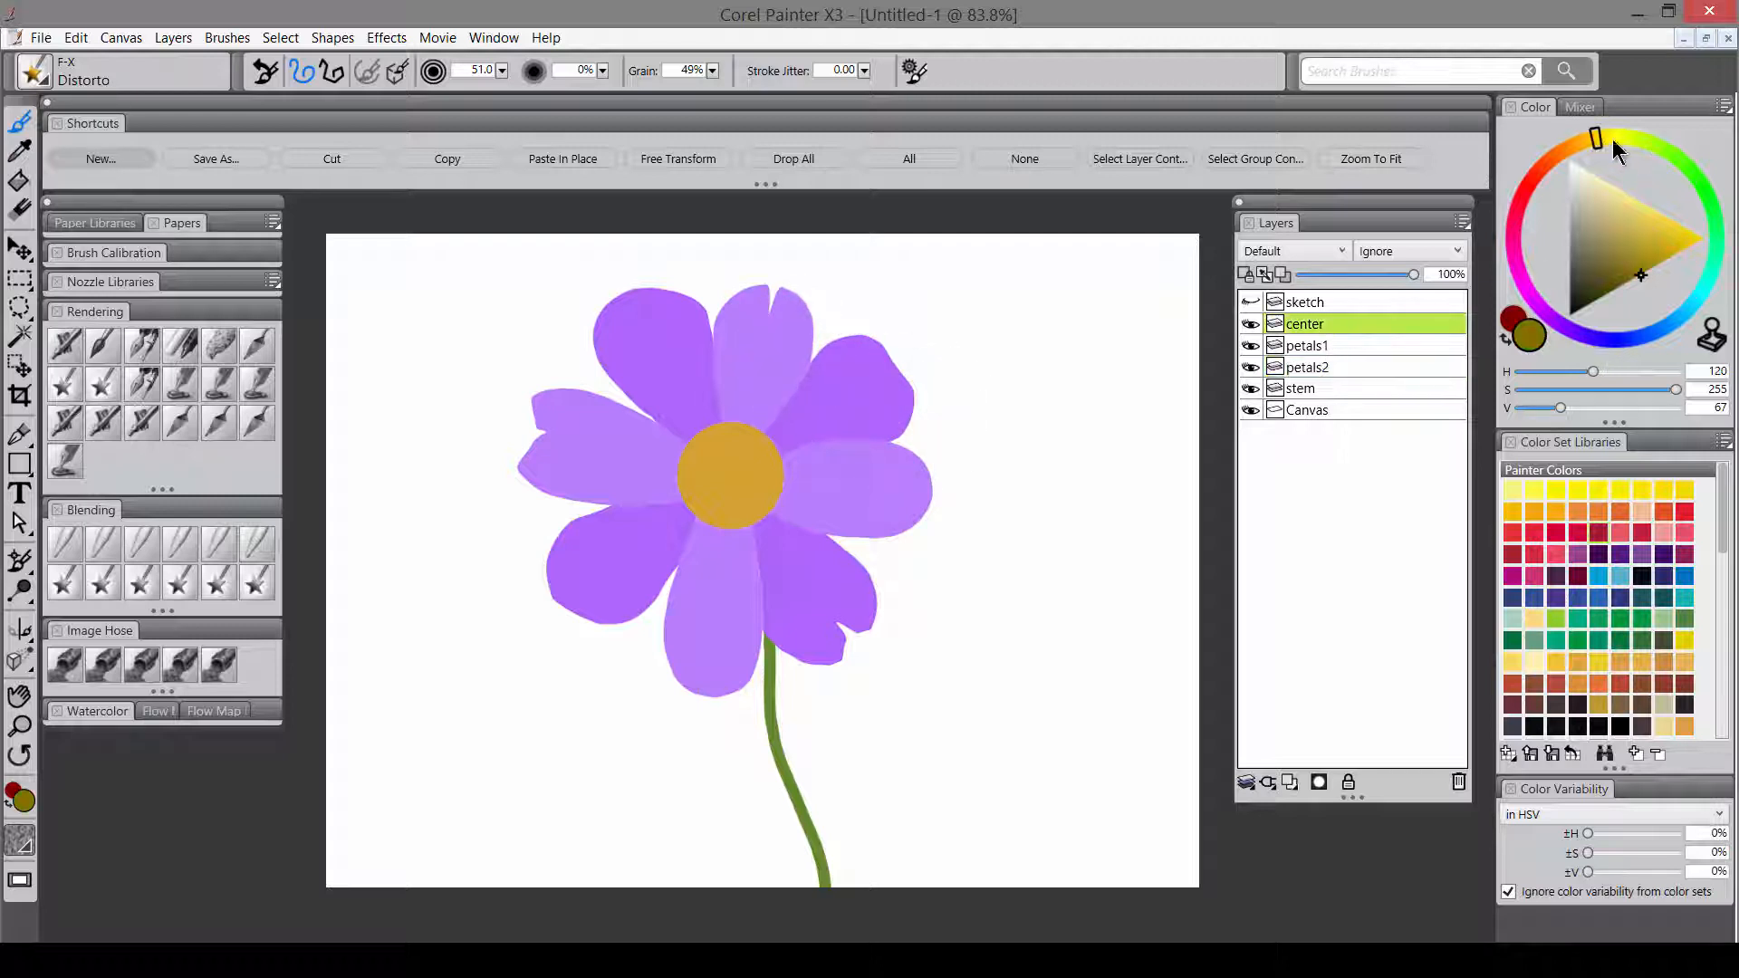
pyautogui.click(1693, 244)
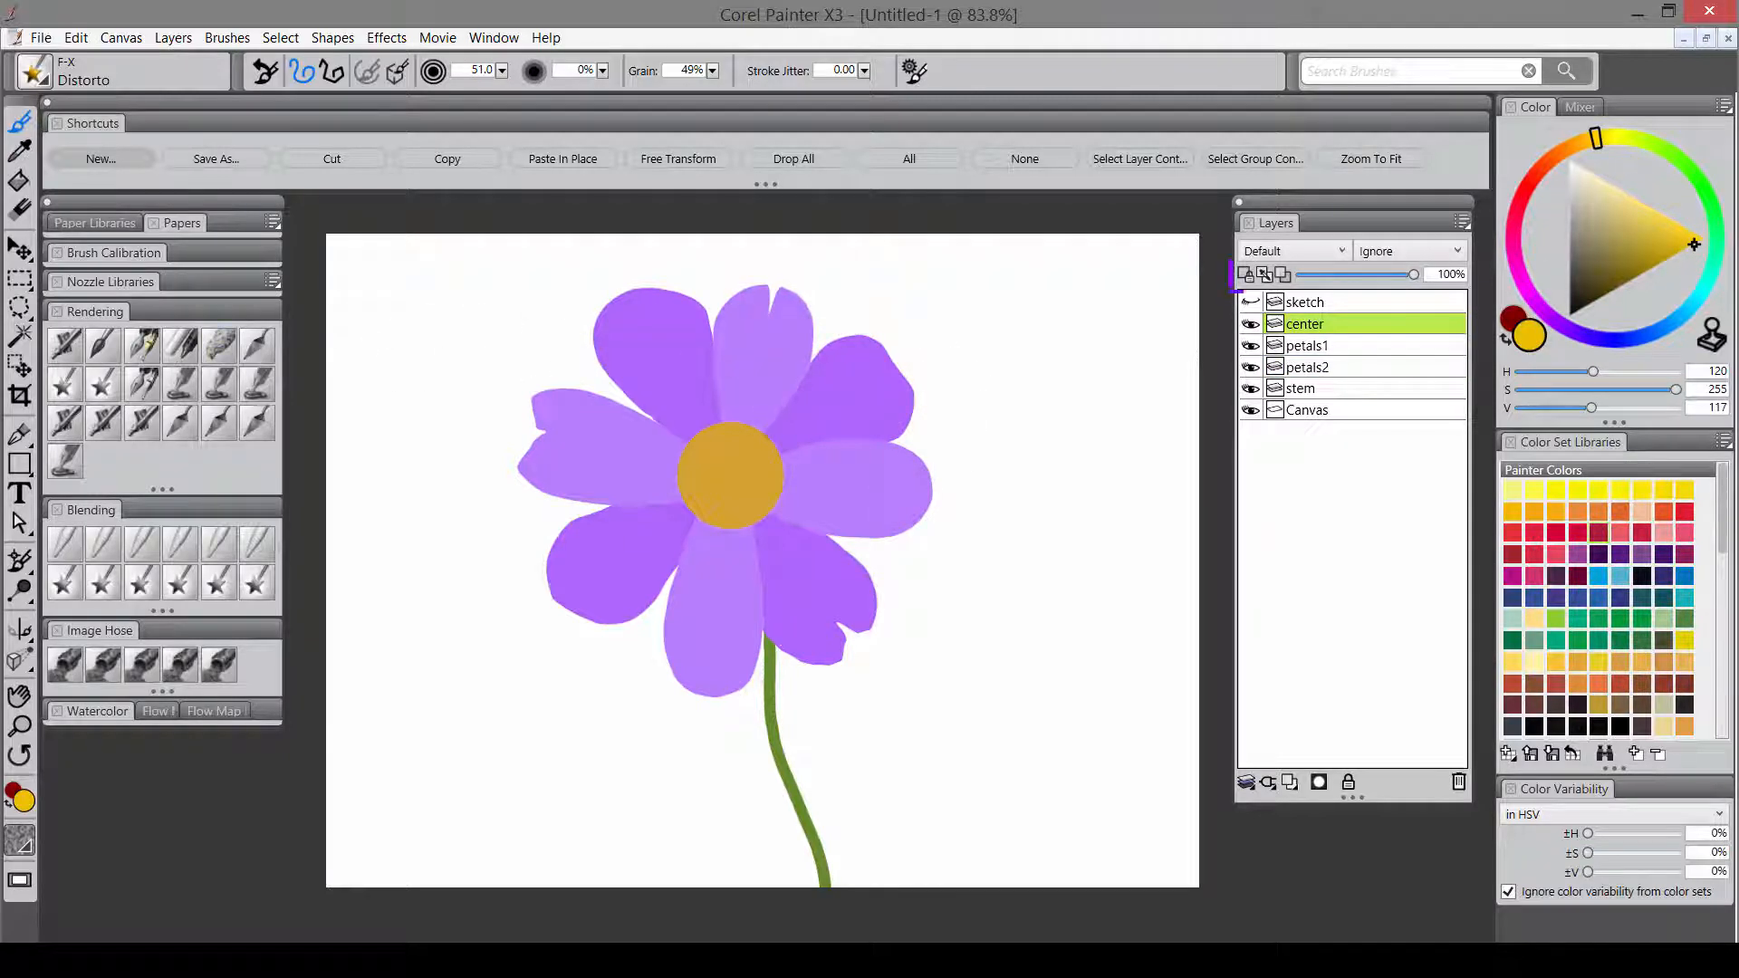
pyautogui.click(259, 350)
pyautogui.moveTo(981, 379); pyautogui.dragTo(994, 438)
pyautogui.moveTo(706, 459); pyautogui.dragTo(706, 517)
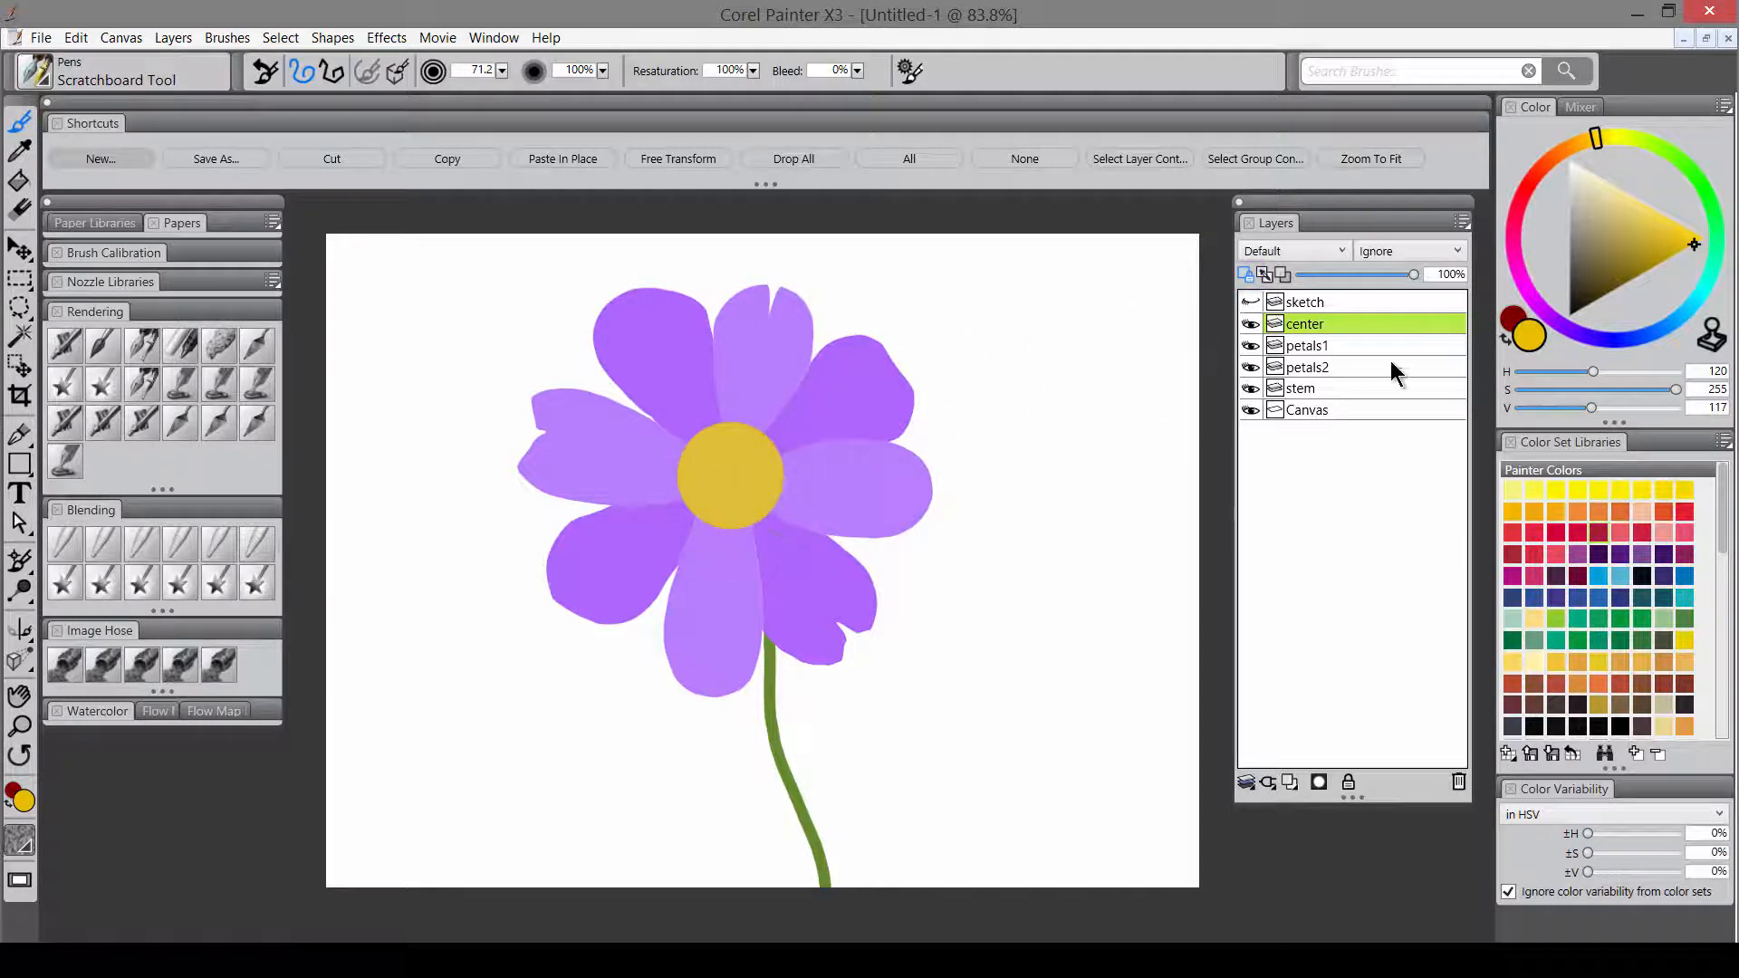
# - Recolor all petals on the petals1 and petals2 layers pale lilac (H 26, S 255, V 227) with the Scratchboard Tool
pyautogui.click(1333, 347)
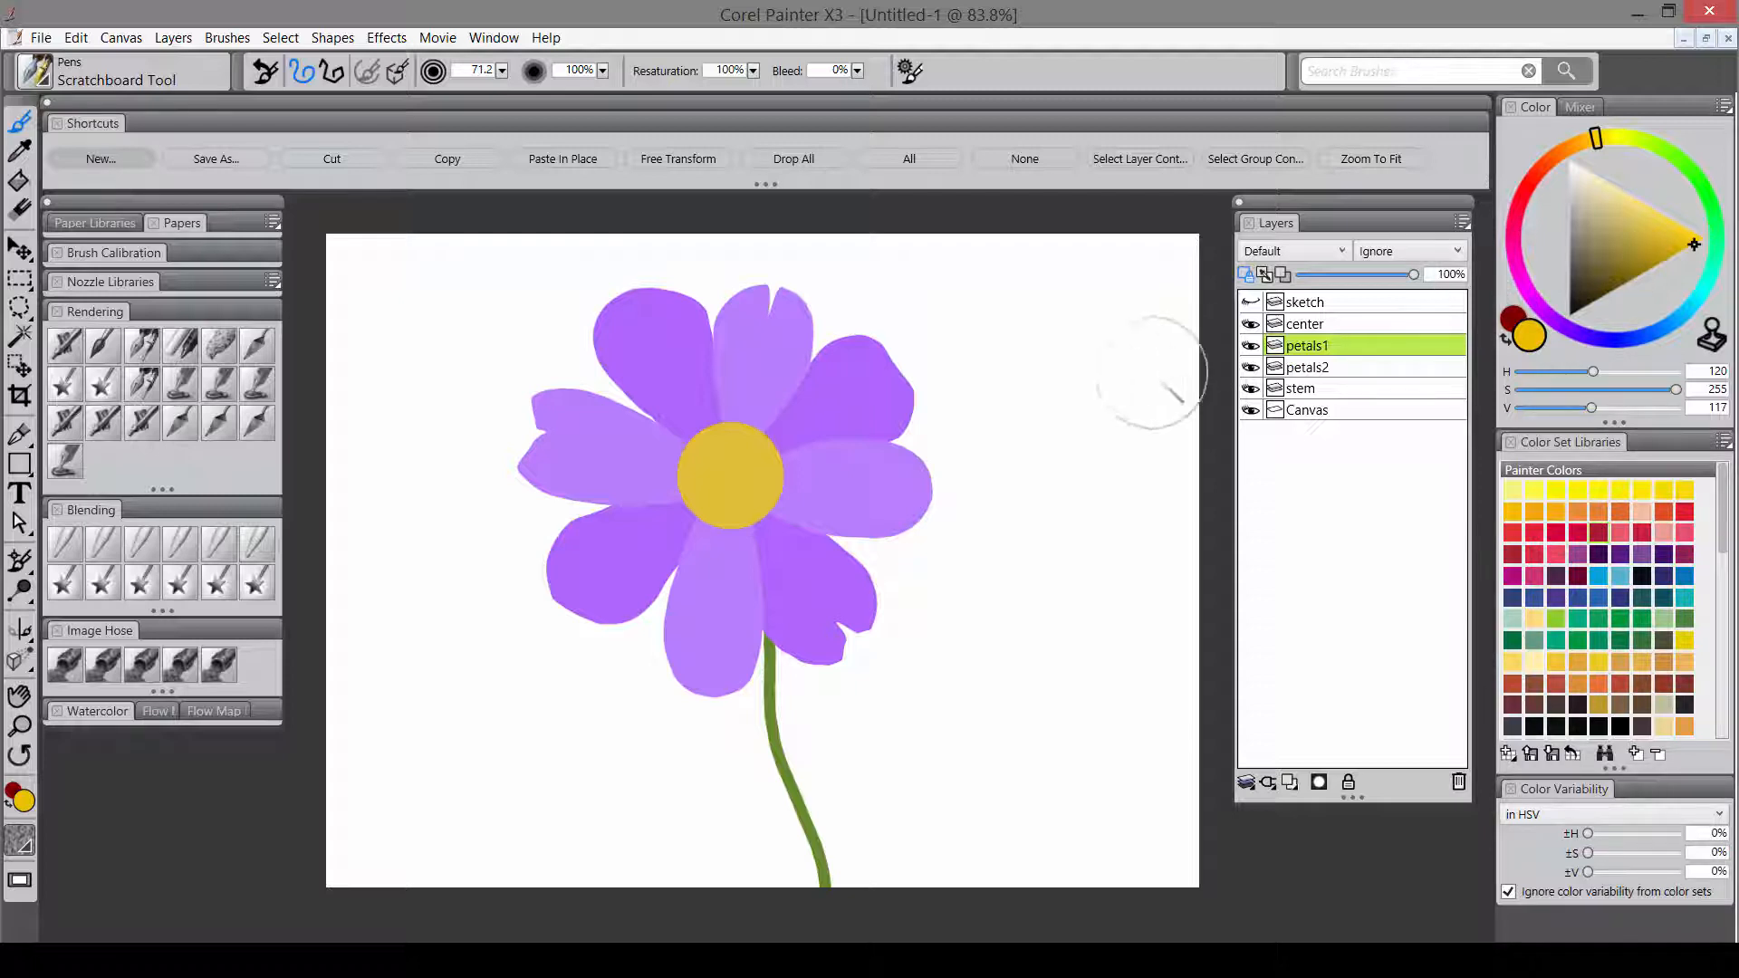
pyautogui.press('shift')
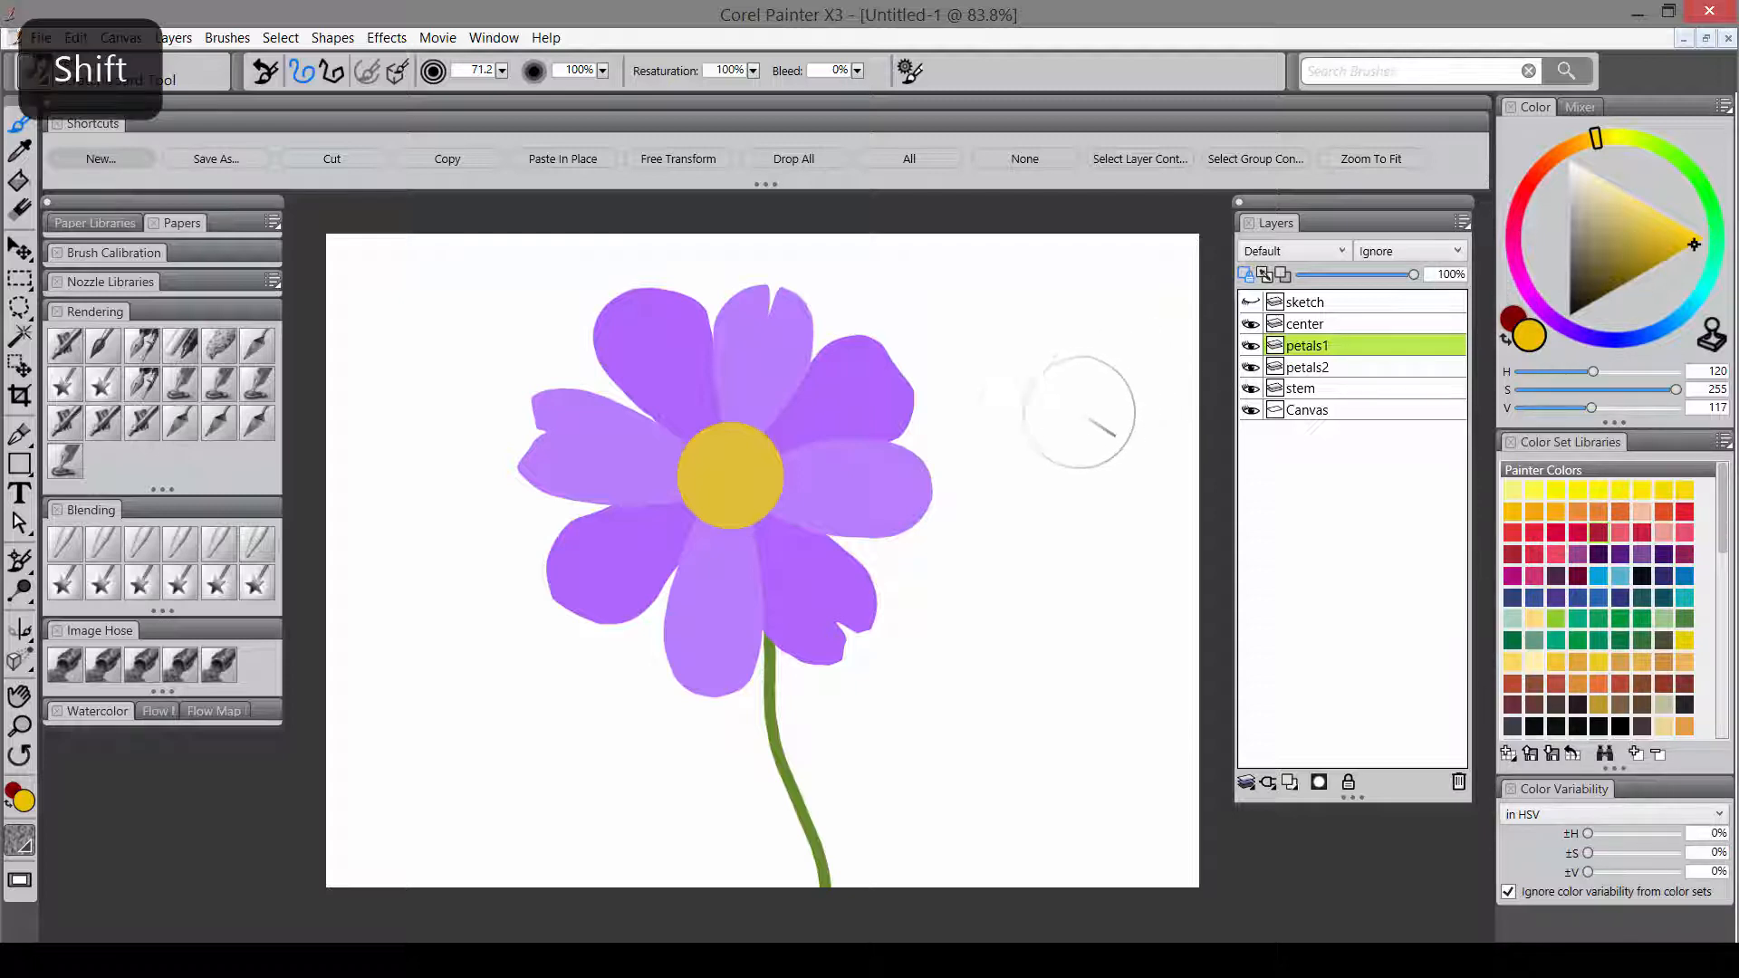
pyautogui.keyDown('alt'); pyautogui.click(871, 384); pyautogui.keyUp('alt')
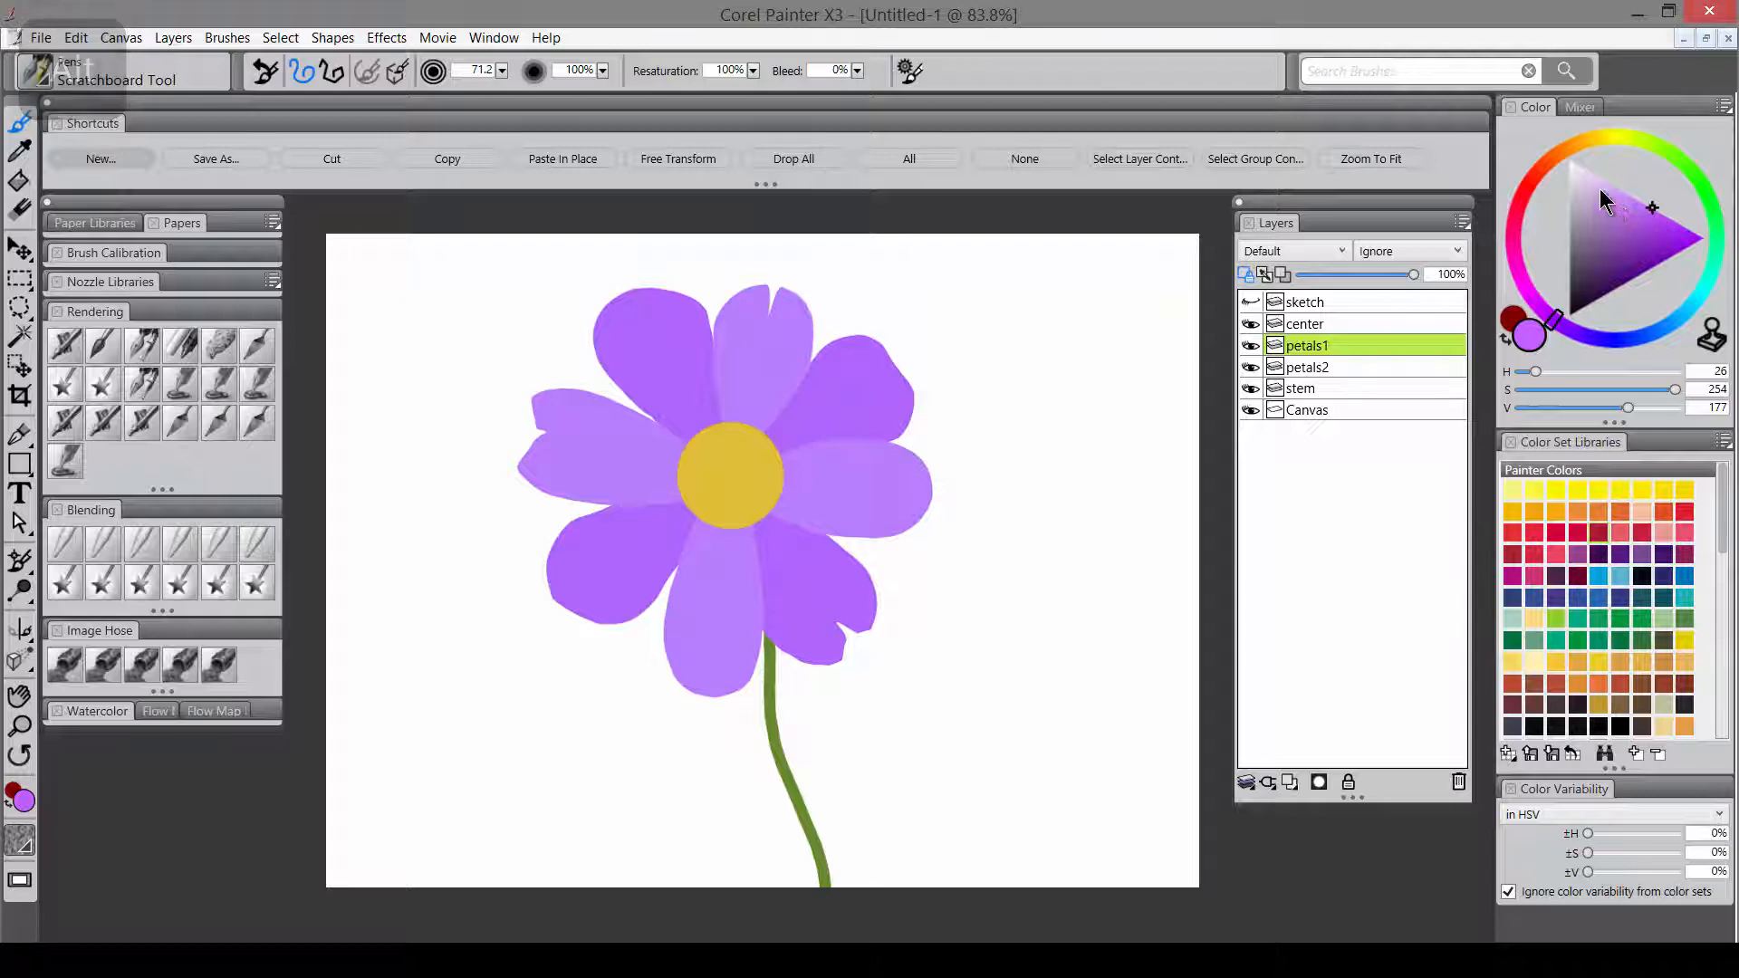
pyautogui.moveTo(1605, 201); pyautogui.dragTo(1598, 176)
pyautogui.moveTo(796, 334)
pyautogui.mouseDown()
pyautogui.moveTo(714, 327)
pyautogui.moveTo(826, 337)
pyautogui.moveTo(768, 611)
pyautogui.moveTo(714, 671)
pyautogui.moveTo(713, 553)
pyautogui.moveTo(600, 511)
pyautogui.moveTo(657, 399)
pyautogui.mouseUp()
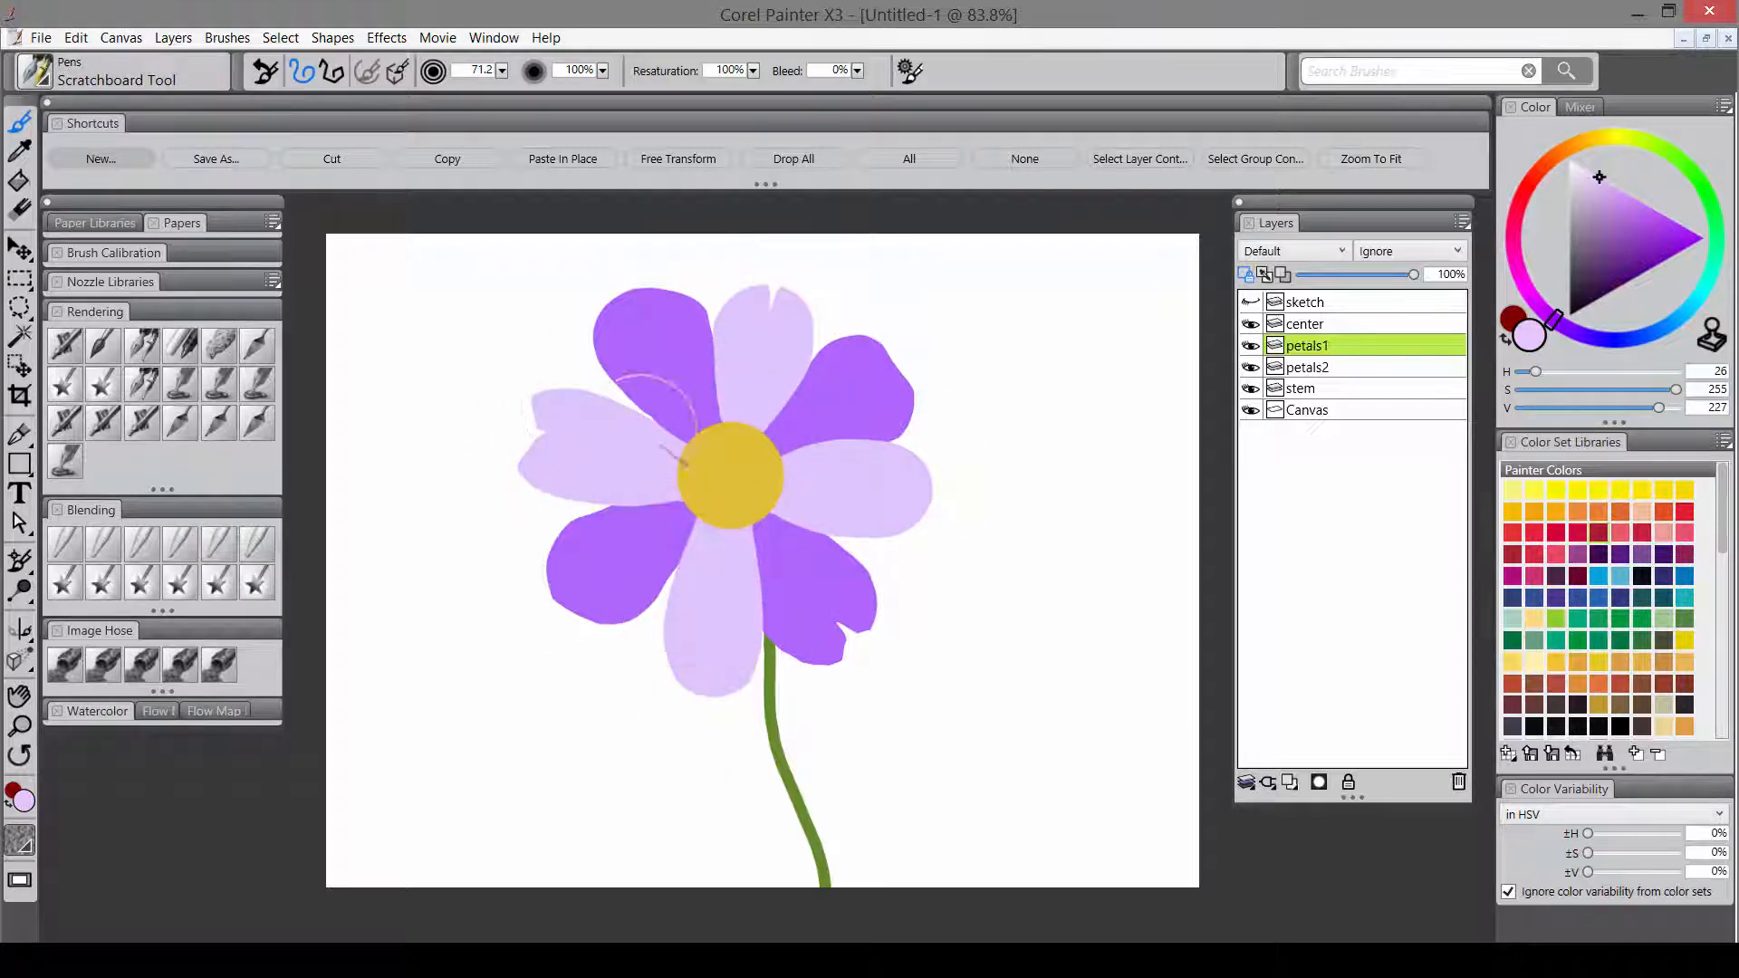
pyautogui.click(1337, 368)
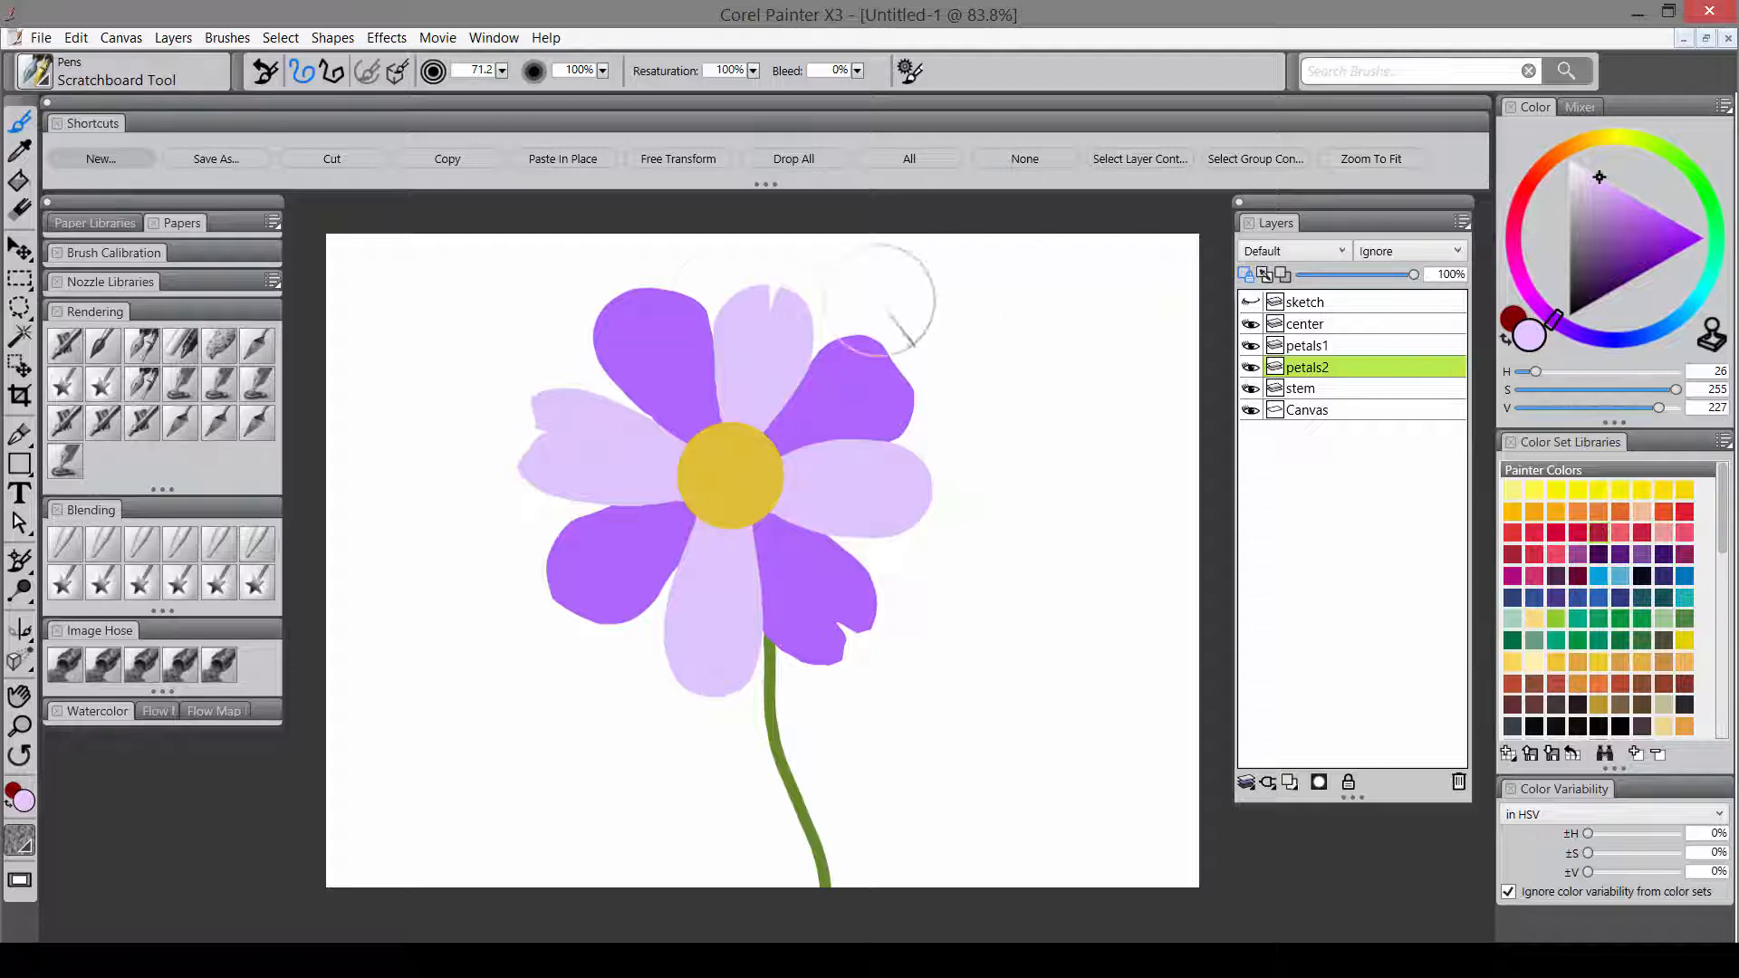
pyautogui.moveTo(634, 312)
pyautogui.mouseDown()
pyautogui.moveTo(661, 381)
pyautogui.moveTo(851, 398)
pyautogui.moveTo(907, 648)
pyautogui.mouseUp()
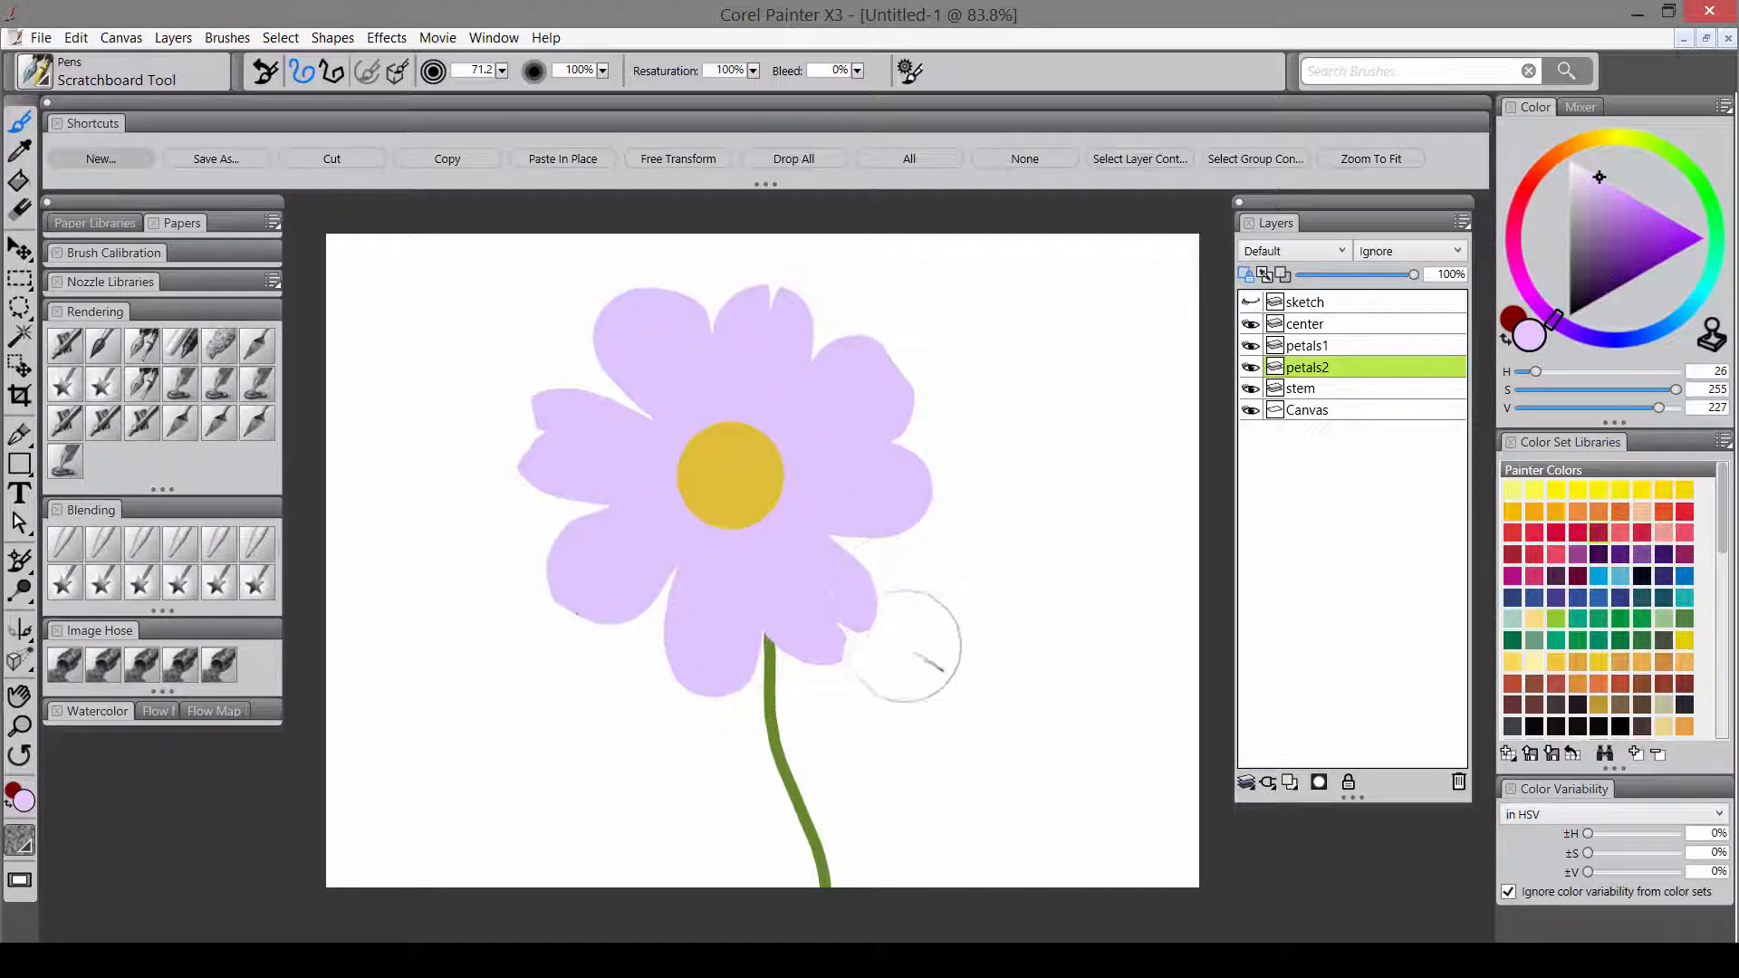
# - Shade the petals2 petals outward from the flower center with a Digital Airbrush in muted purple (H 23, S 131, V 185) at size 66.6
pyautogui.click(1609, 204)
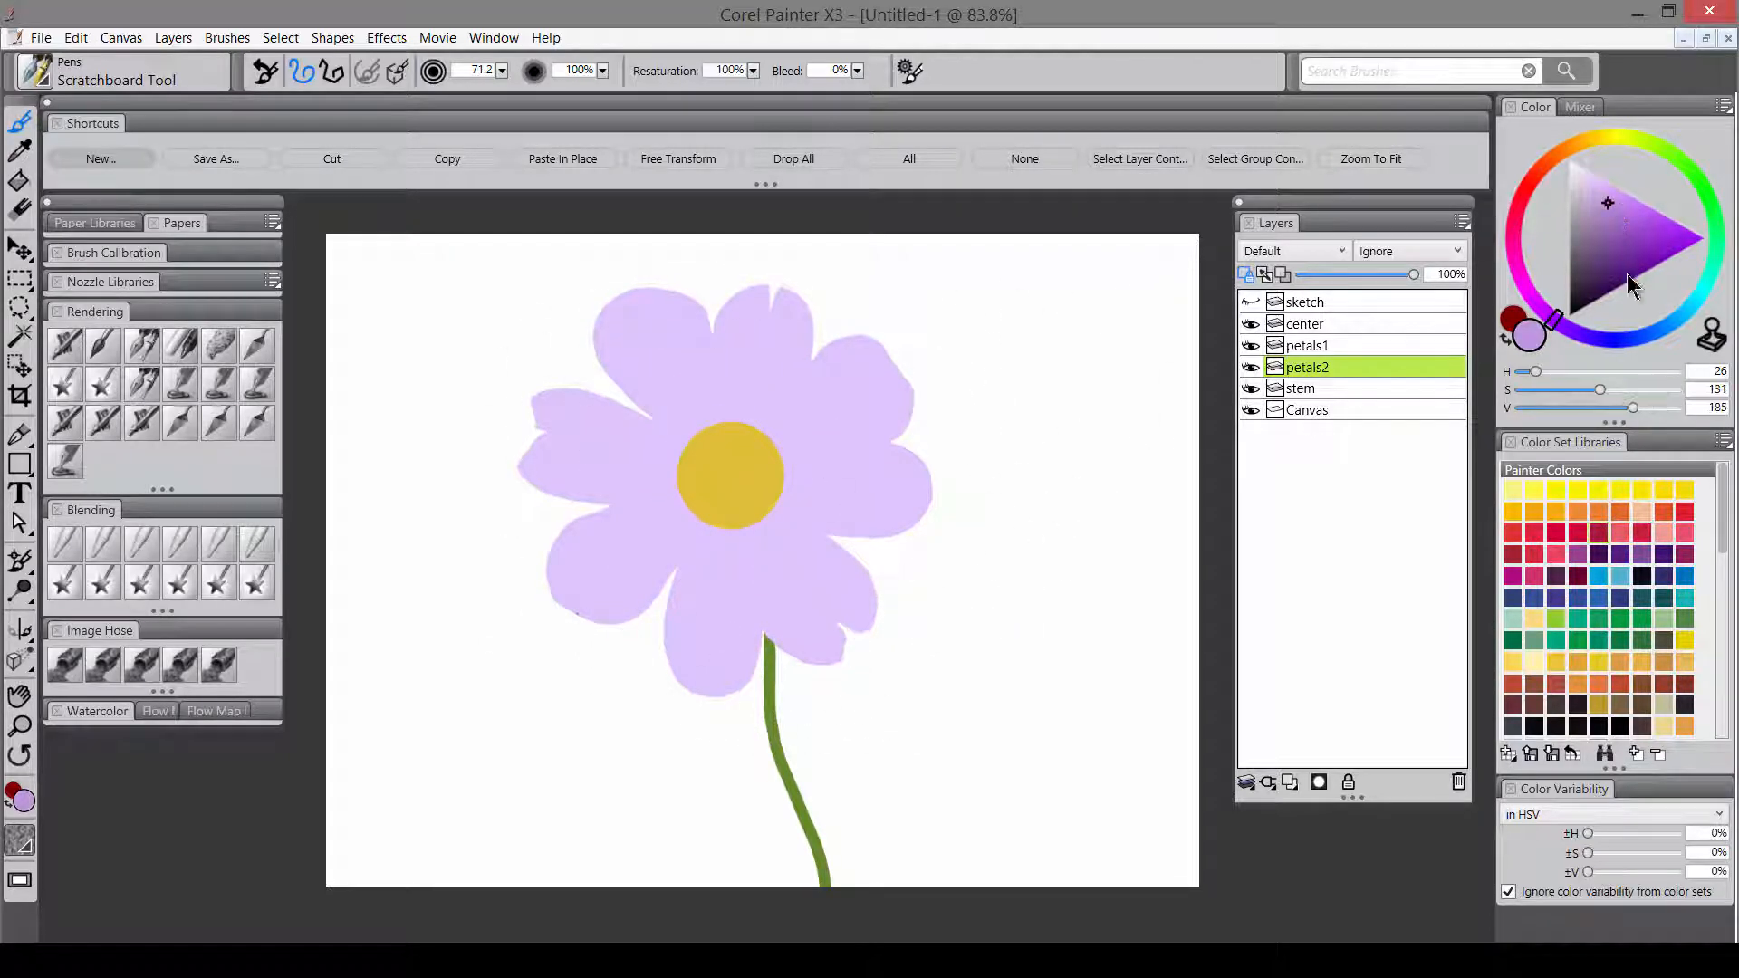
pyautogui.click(1564, 326)
pyautogui.click(66, 354)
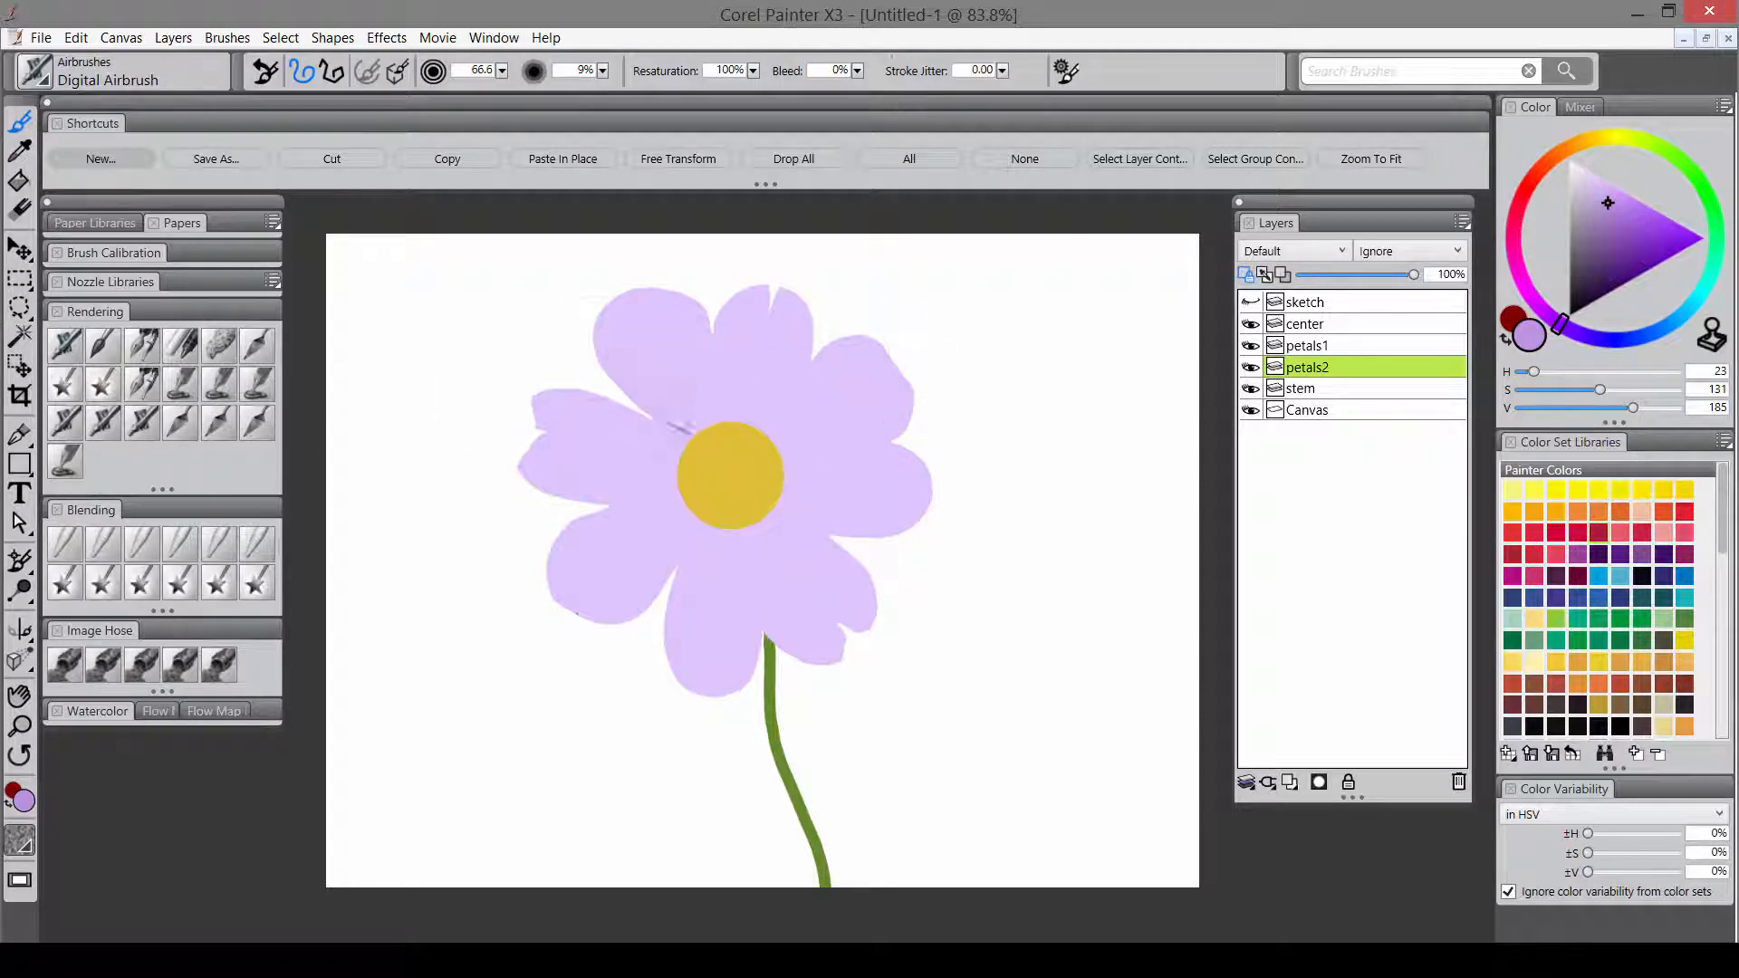
pyautogui.moveTo(683, 435); pyautogui.dragTo(609, 351)
pyautogui.moveTo(744, 479); pyautogui.dragTo(738, 303)
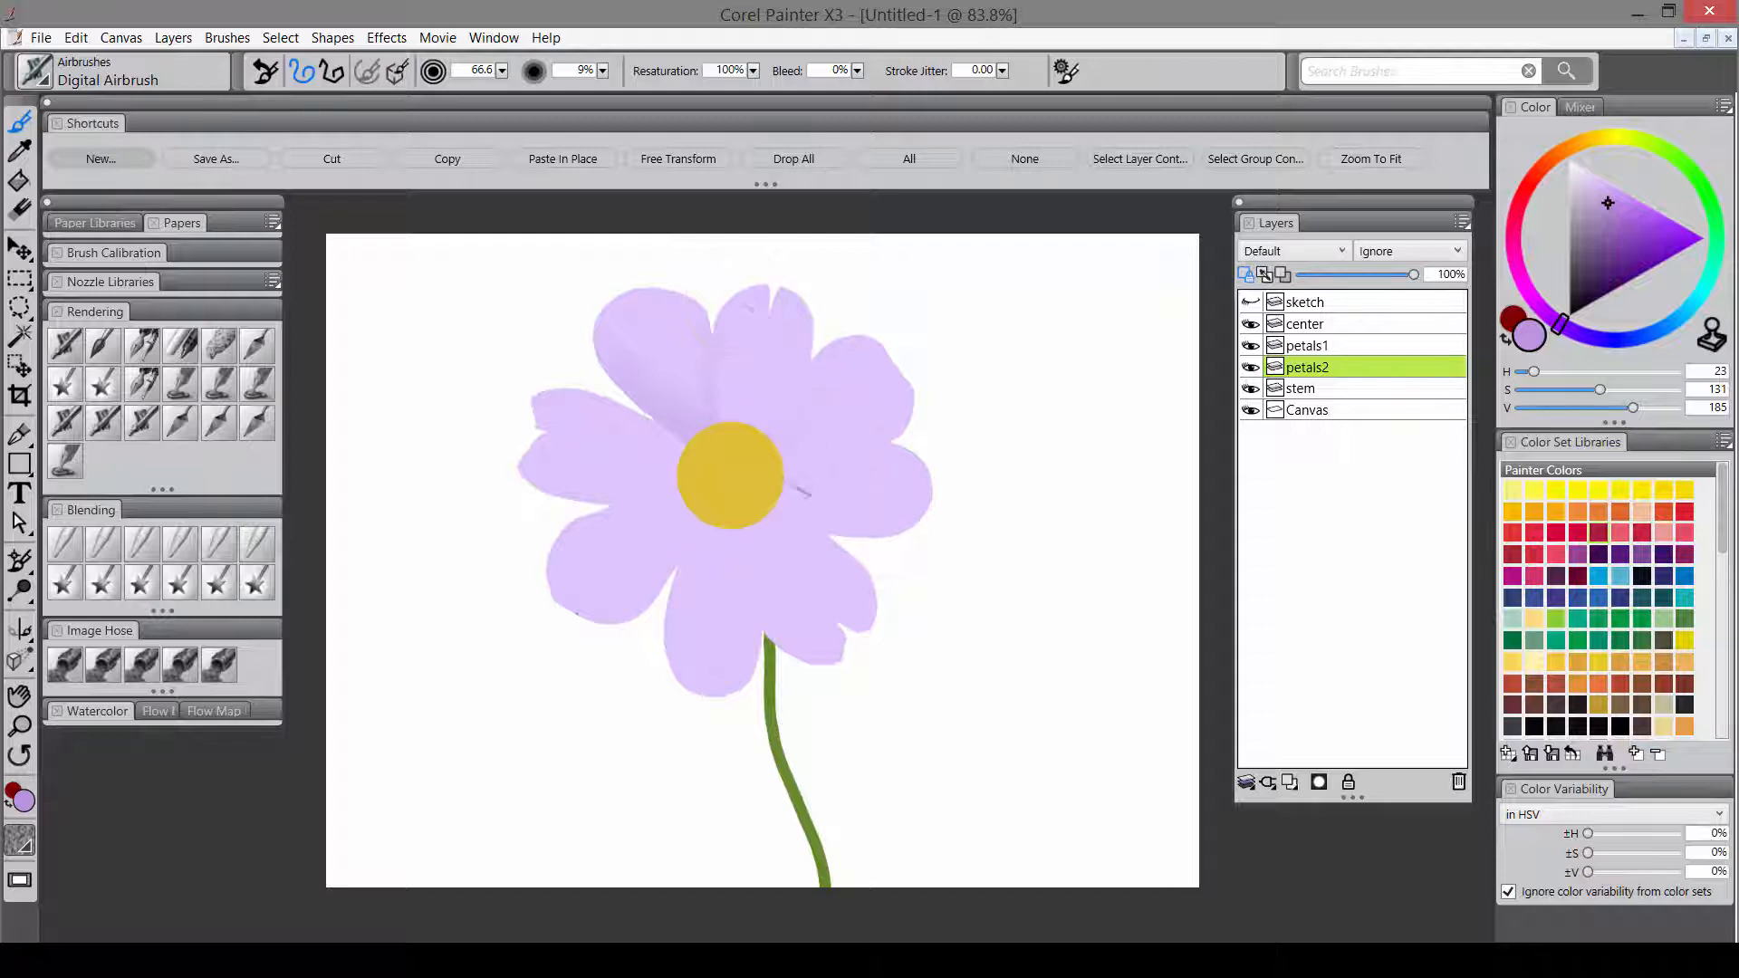
pyautogui.moveTo(780, 476)
pyautogui.mouseDown()
pyautogui.moveTo(828, 346)
pyautogui.moveTo(976, 451)
pyautogui.mouseUp()
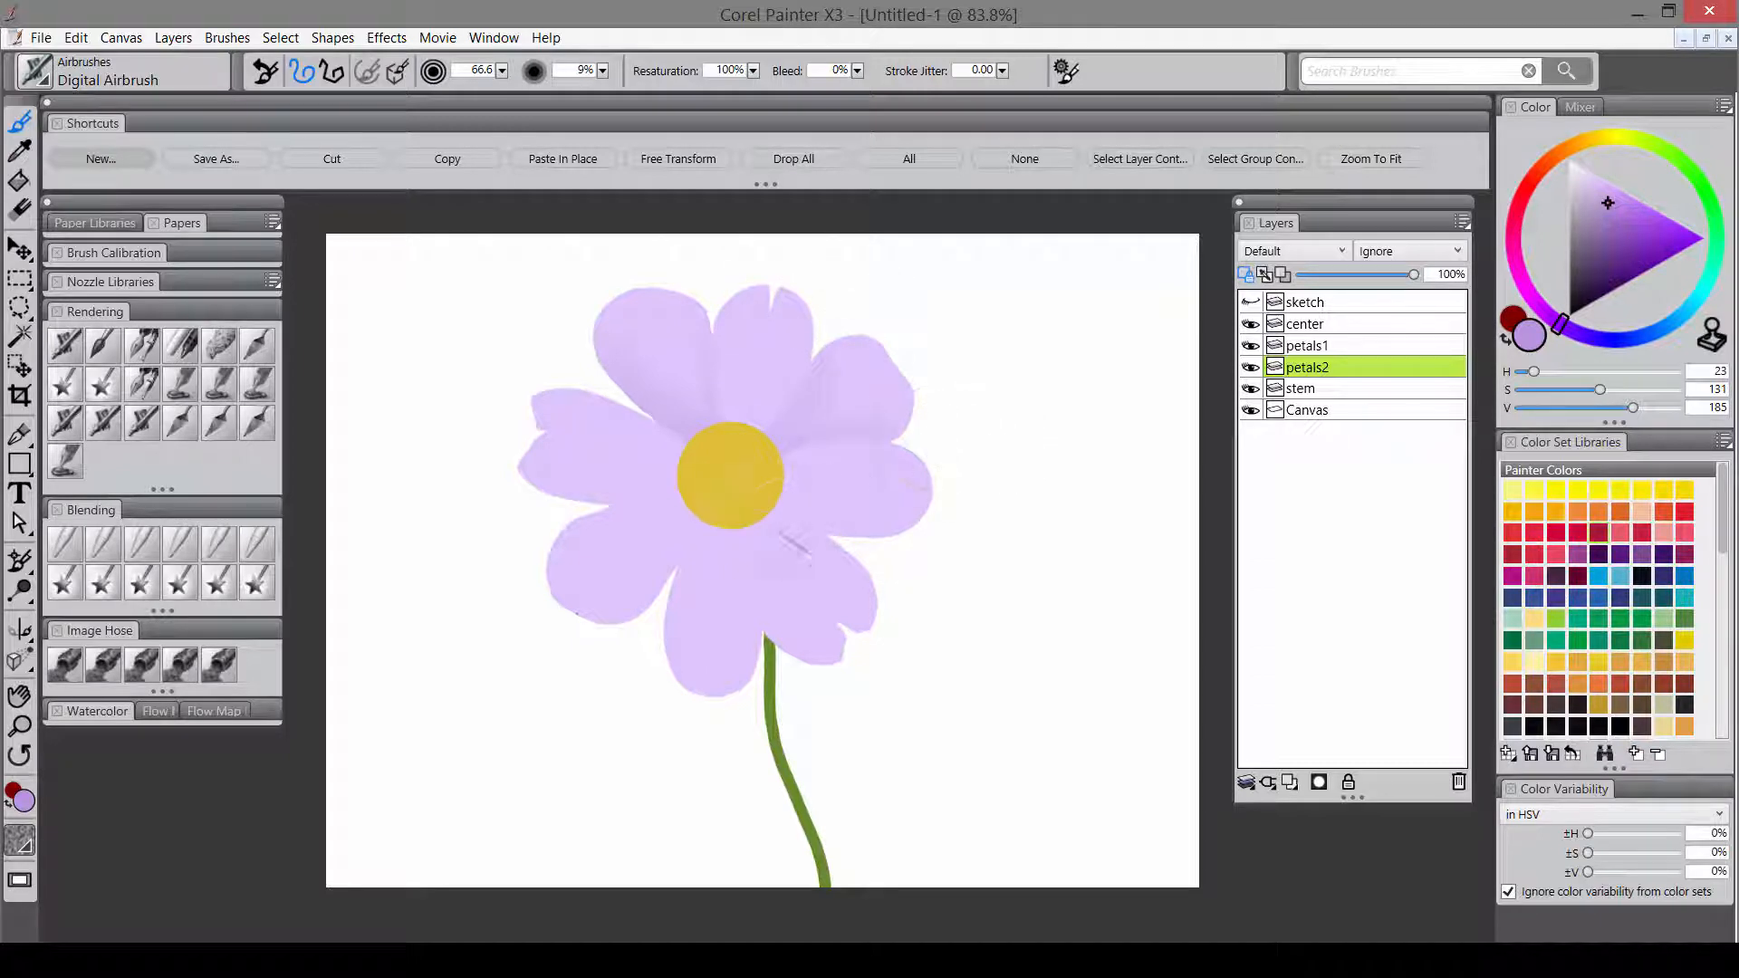
pyautogui.moveTo(775, 529)
pyautogui.mouseDown()
pyautogui.moveTo(817, 668)
pyautogui.moveTo(896, 582)
pyautogui.mouseUp()
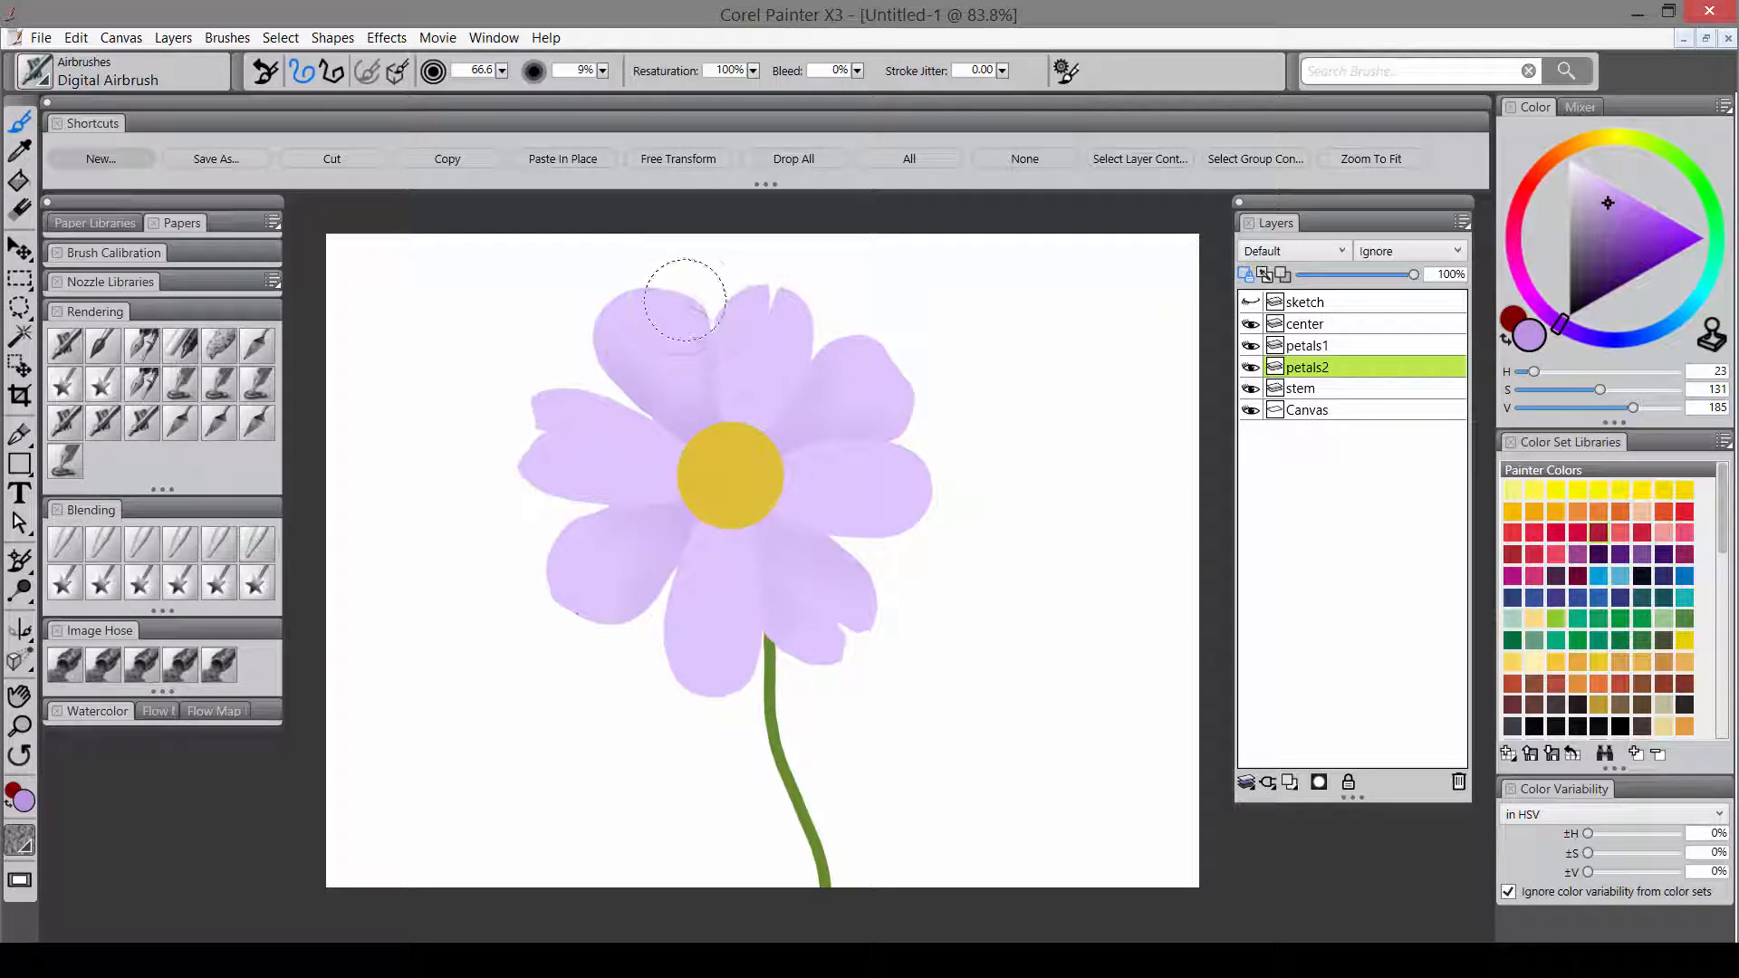
# - Build up the muted purple shading along the middle of the petals2 petals with the airbrush at size 37.7
pyautogui.moveTo(685, 300)
pyautogui.mouseDown()
pyautogui.moveTo(722, 263)
pyautogui.moveTo(664, 382)
pyautogui.mouseUp()
pyautogui.moveTo(854, 360); pyautogui.dragTo(850, 406)
pyautogui.moveTo(916, 470); pyautogui.dragTo(895, 490)
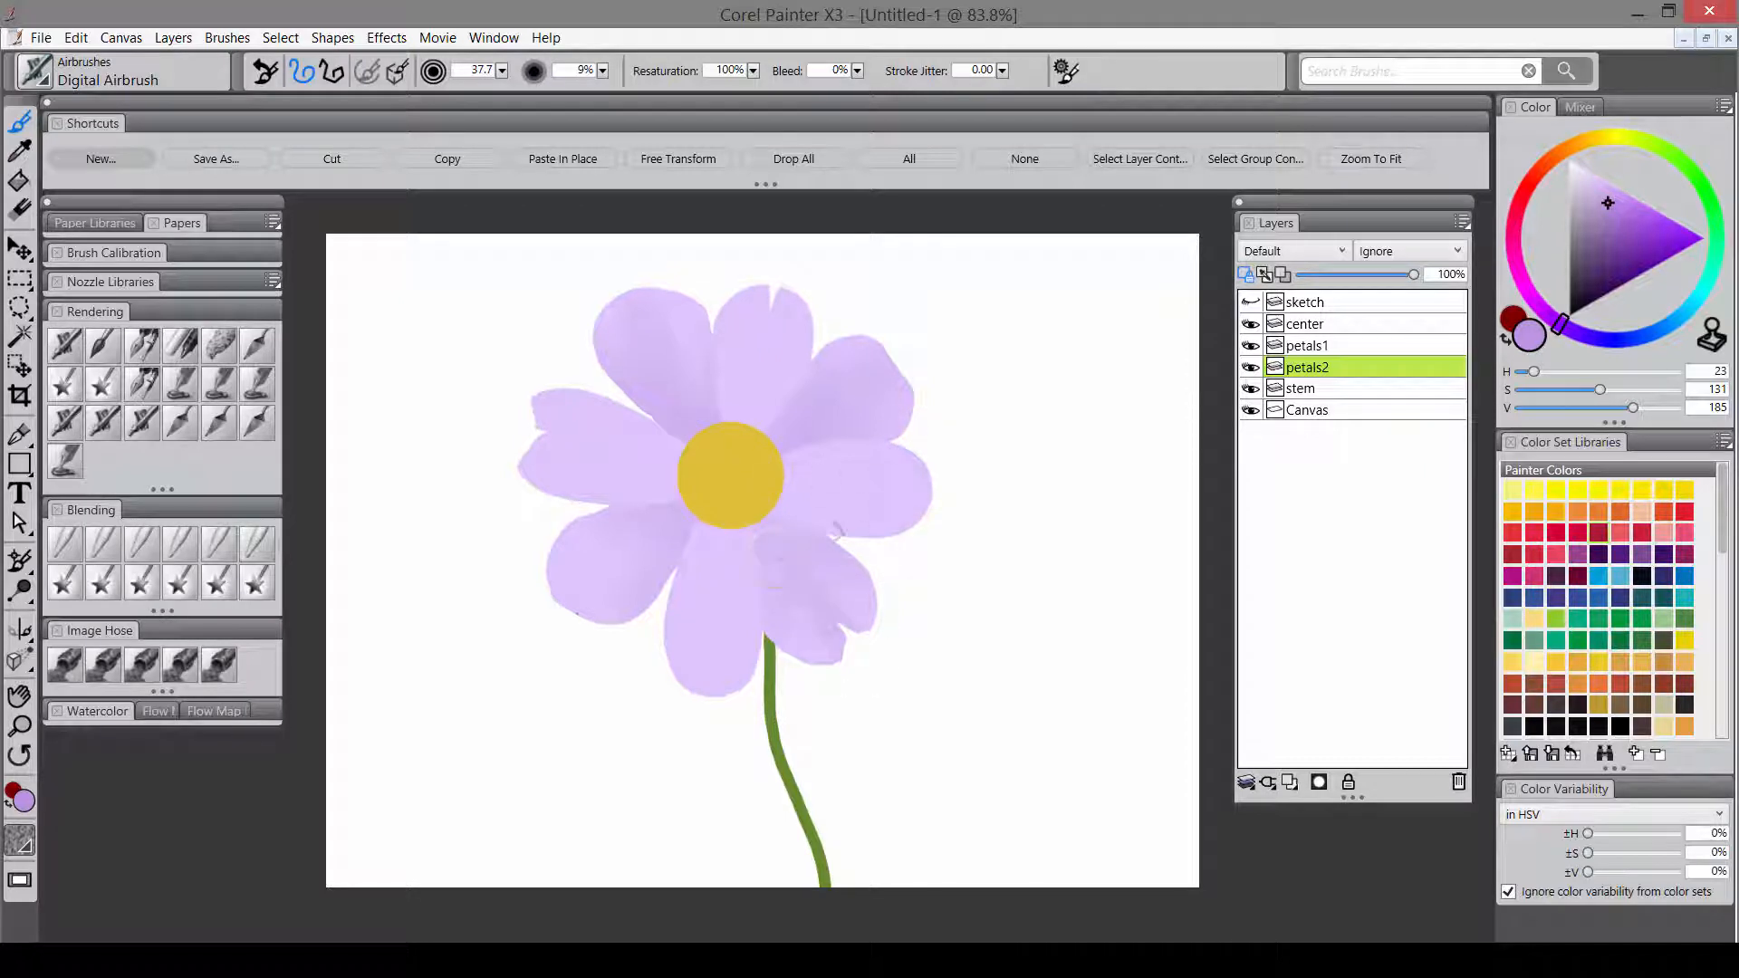
pyautogui.moveTo(565, 594); pyautogui.dragTo(632, 548)
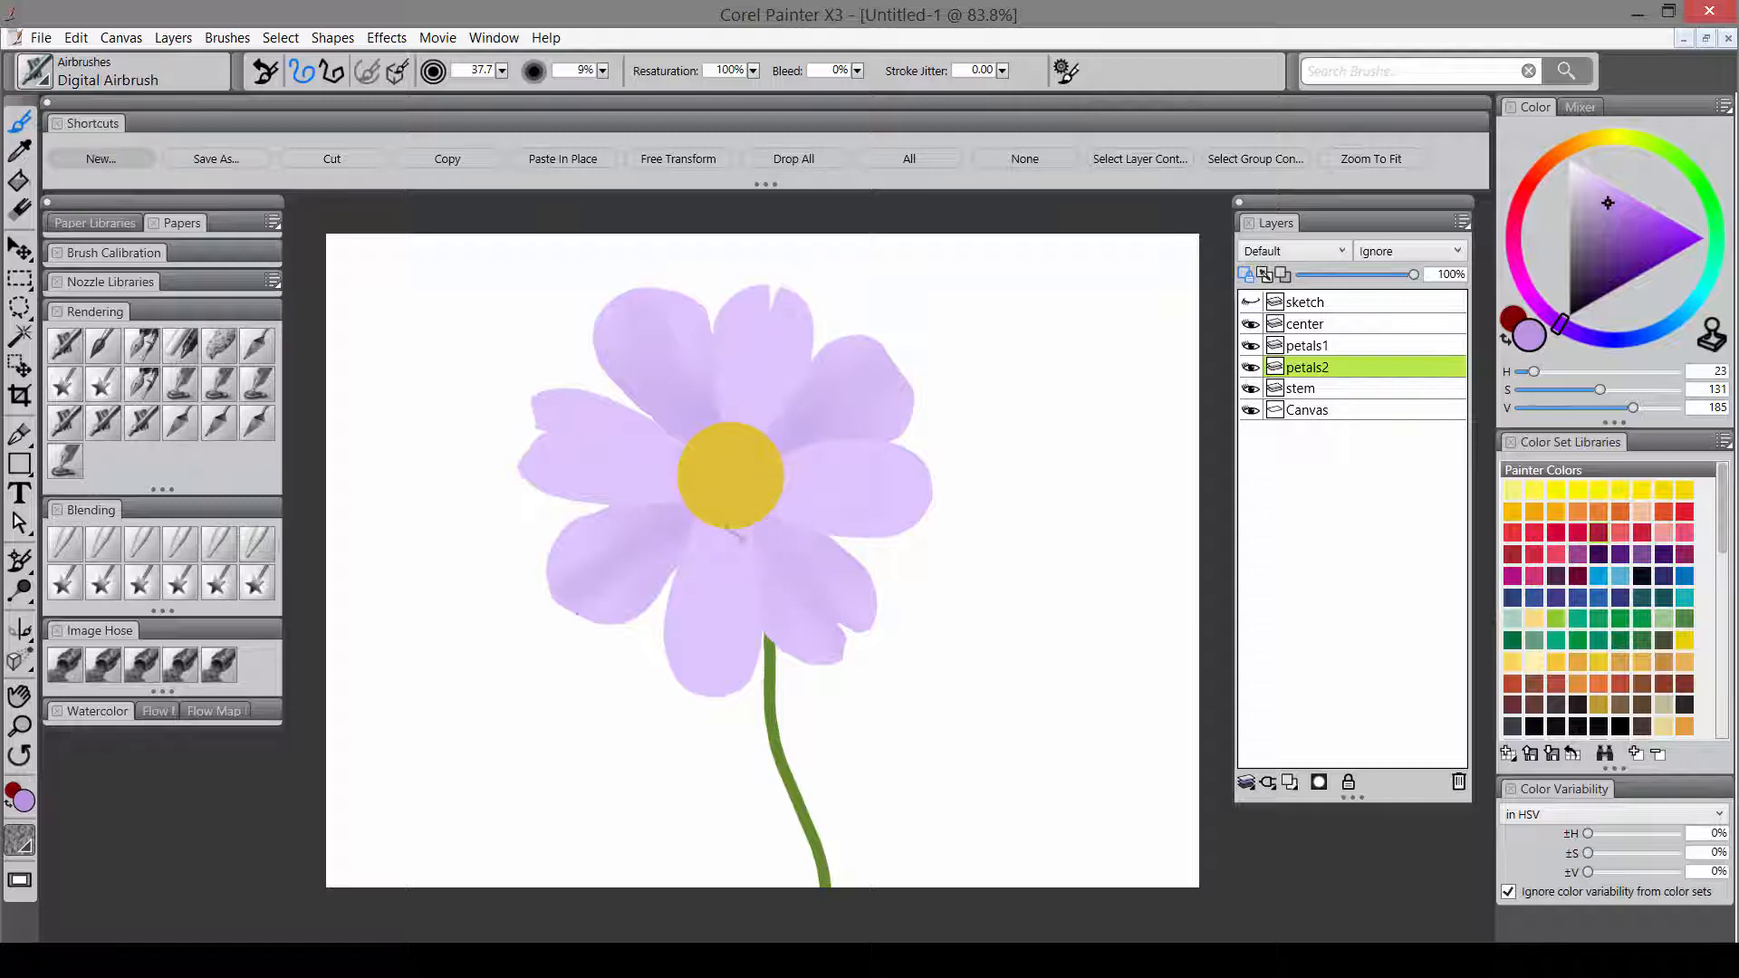
# - Airbrush muted purple shading from the flower center along the four petals on the petals1 layer
pyautogui.click(1347, 347)
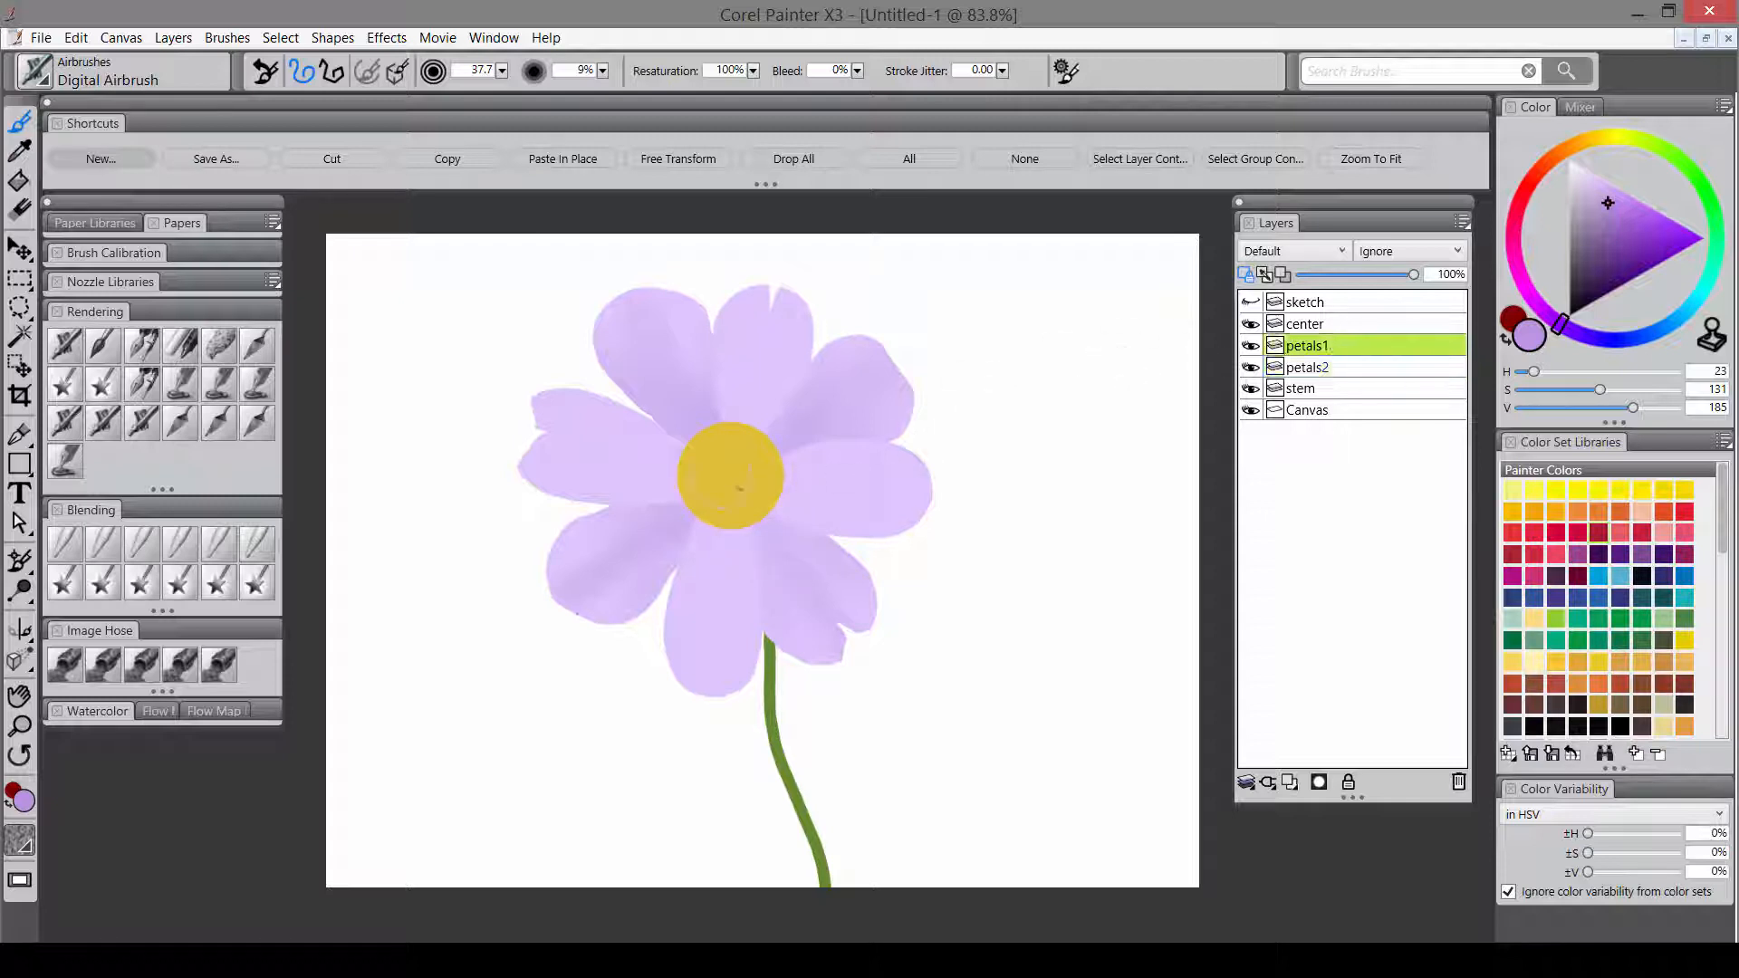
pyautogui.moveTo(748, 444); pyautogui.dragTo(767, 357)
pyautogui.moveTo(772, 496); pyautogui.dragTo(913, 472)
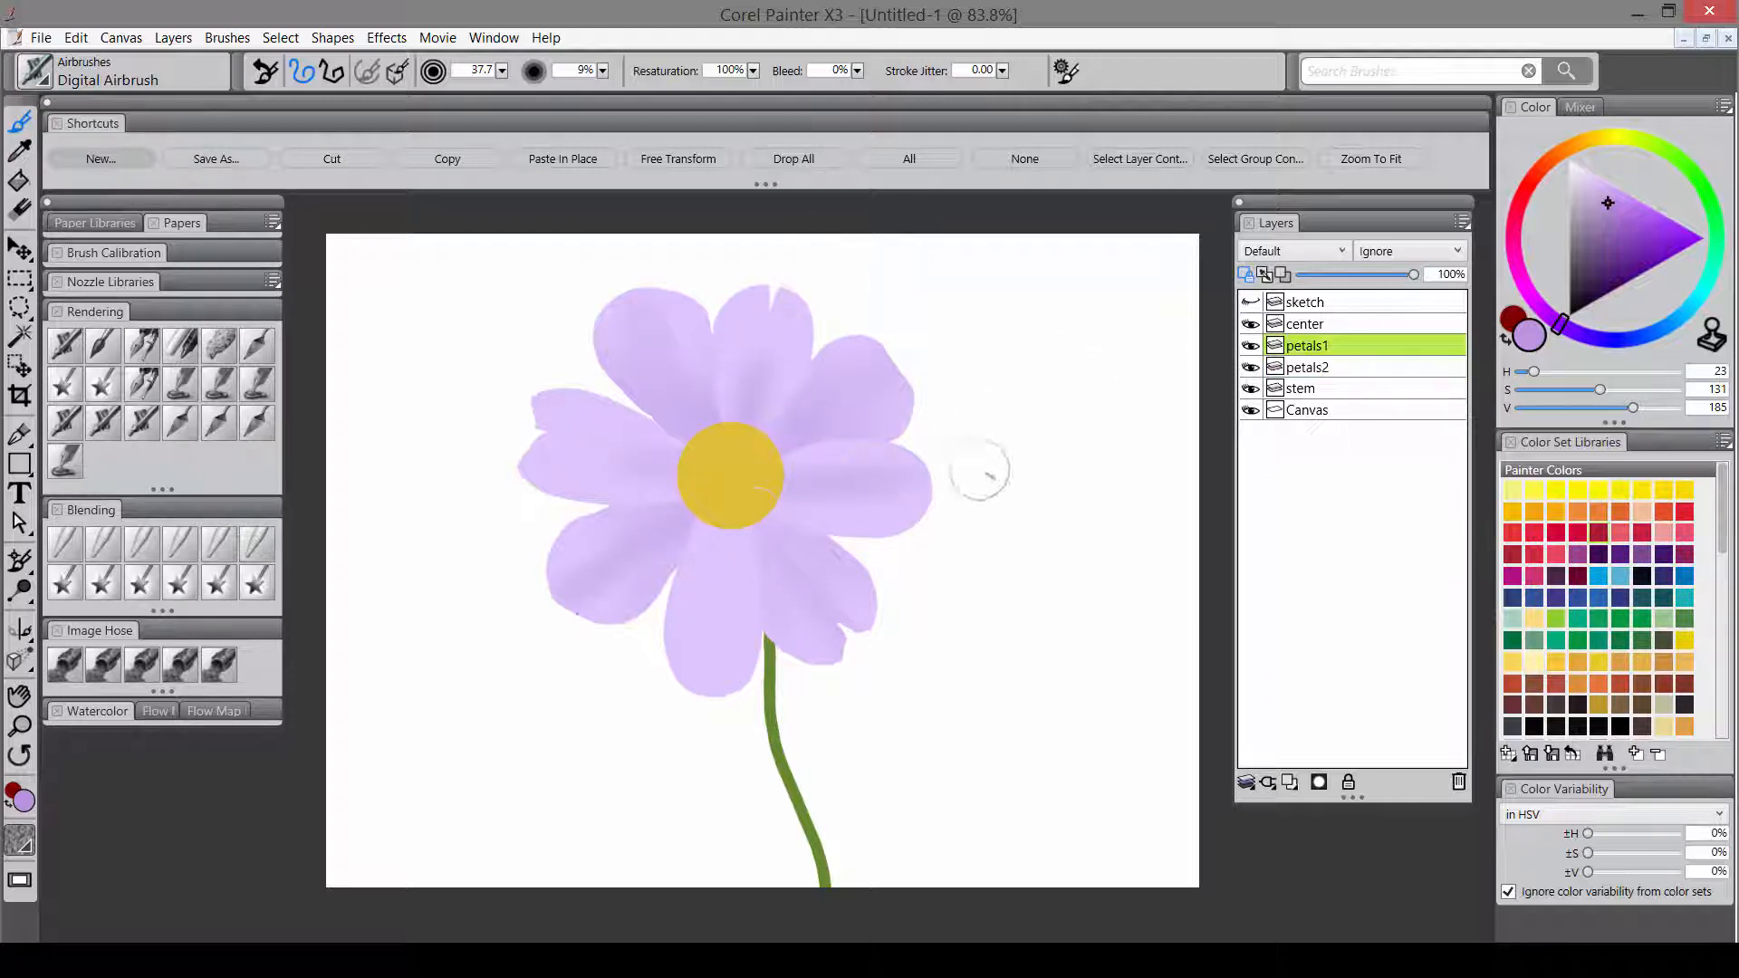
pyautogui.moveTo(737, 518); pyautogui.dragTo(725, 623)
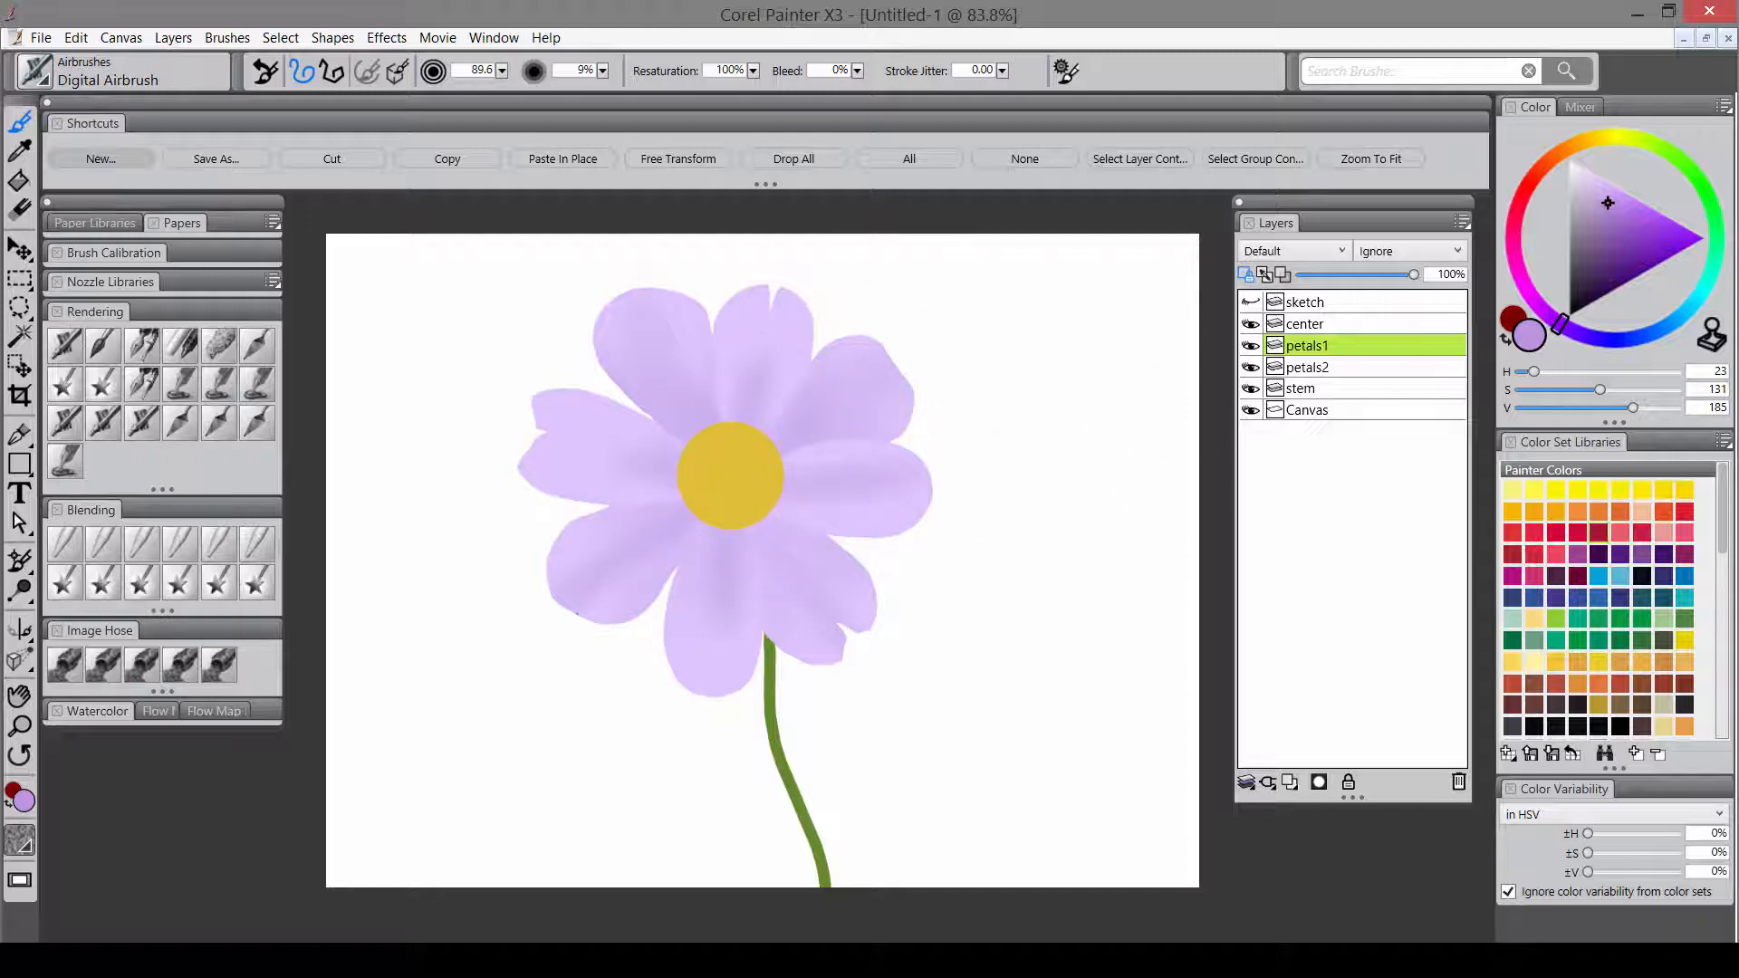
# - Airbrush near-white lilac highlights (H 29, S 255, V 244) onto the petals at size 30.1
pyautogui.moveTo(1592, 181); pyautogui.dragTo(1585, 156)
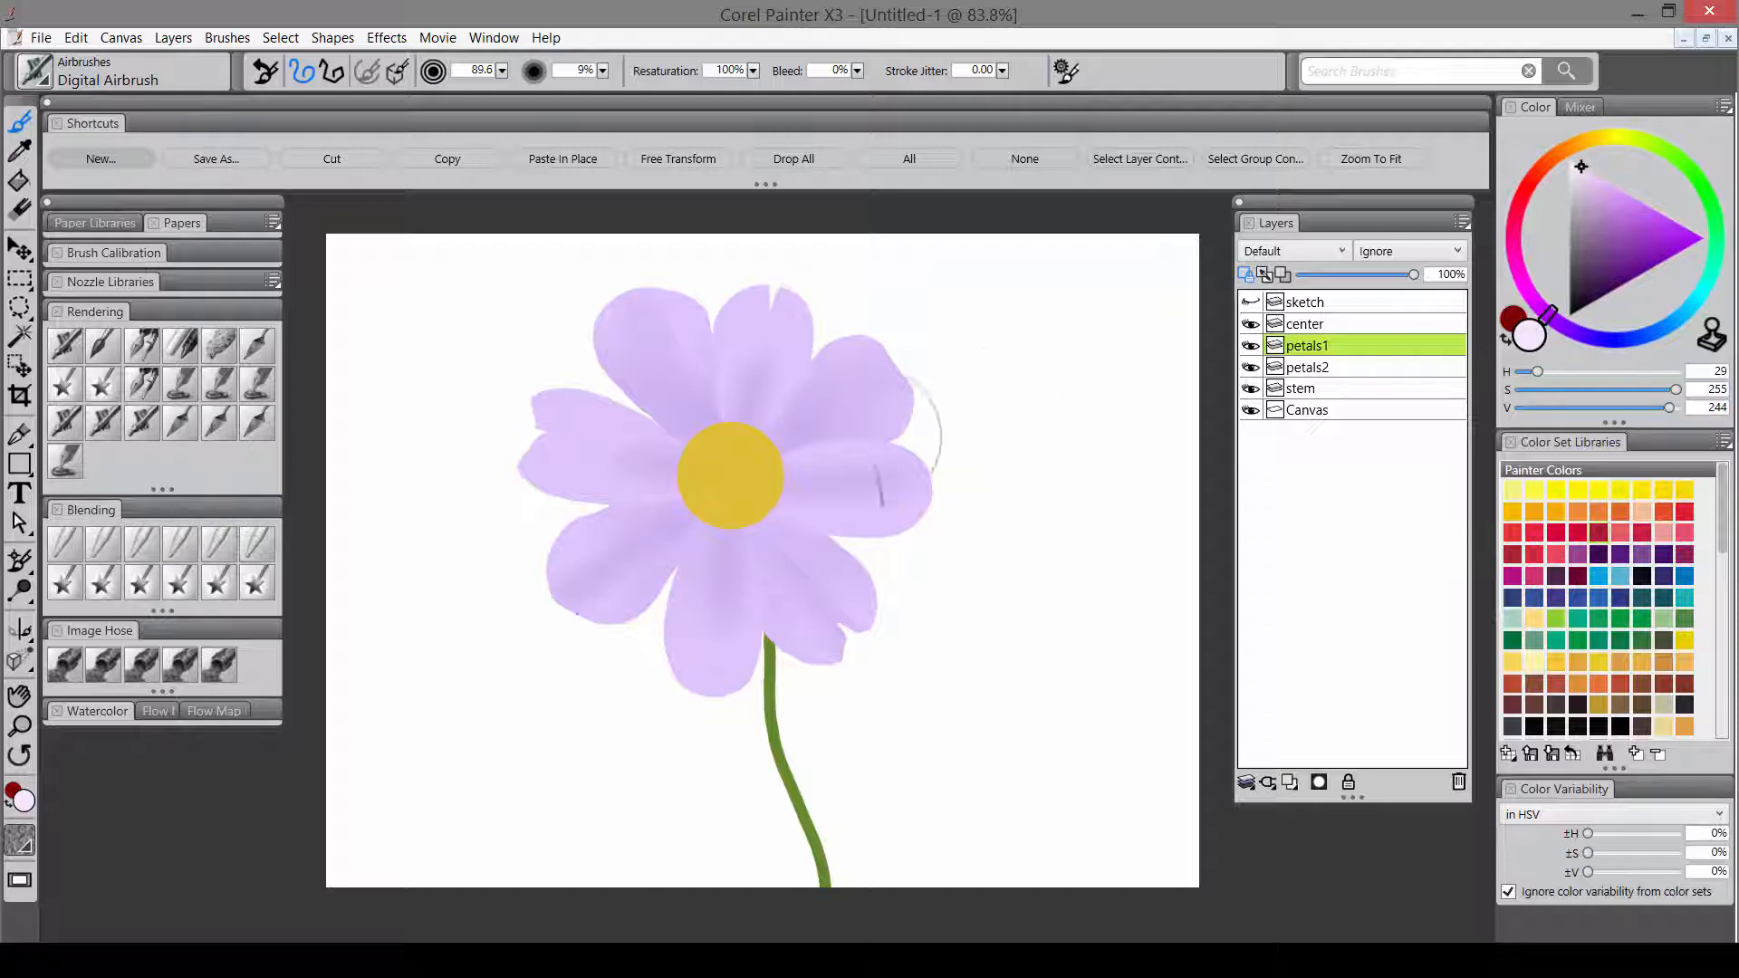
pyautogui.keyDown('ctrl'); pyautogui.keyDown('alt'); pyautogui.moveTo(880, 486); pyautogui.dragTo(885, 438); pyautogui.keyUp('alt'); pyautogui.keyUp('ctrl')
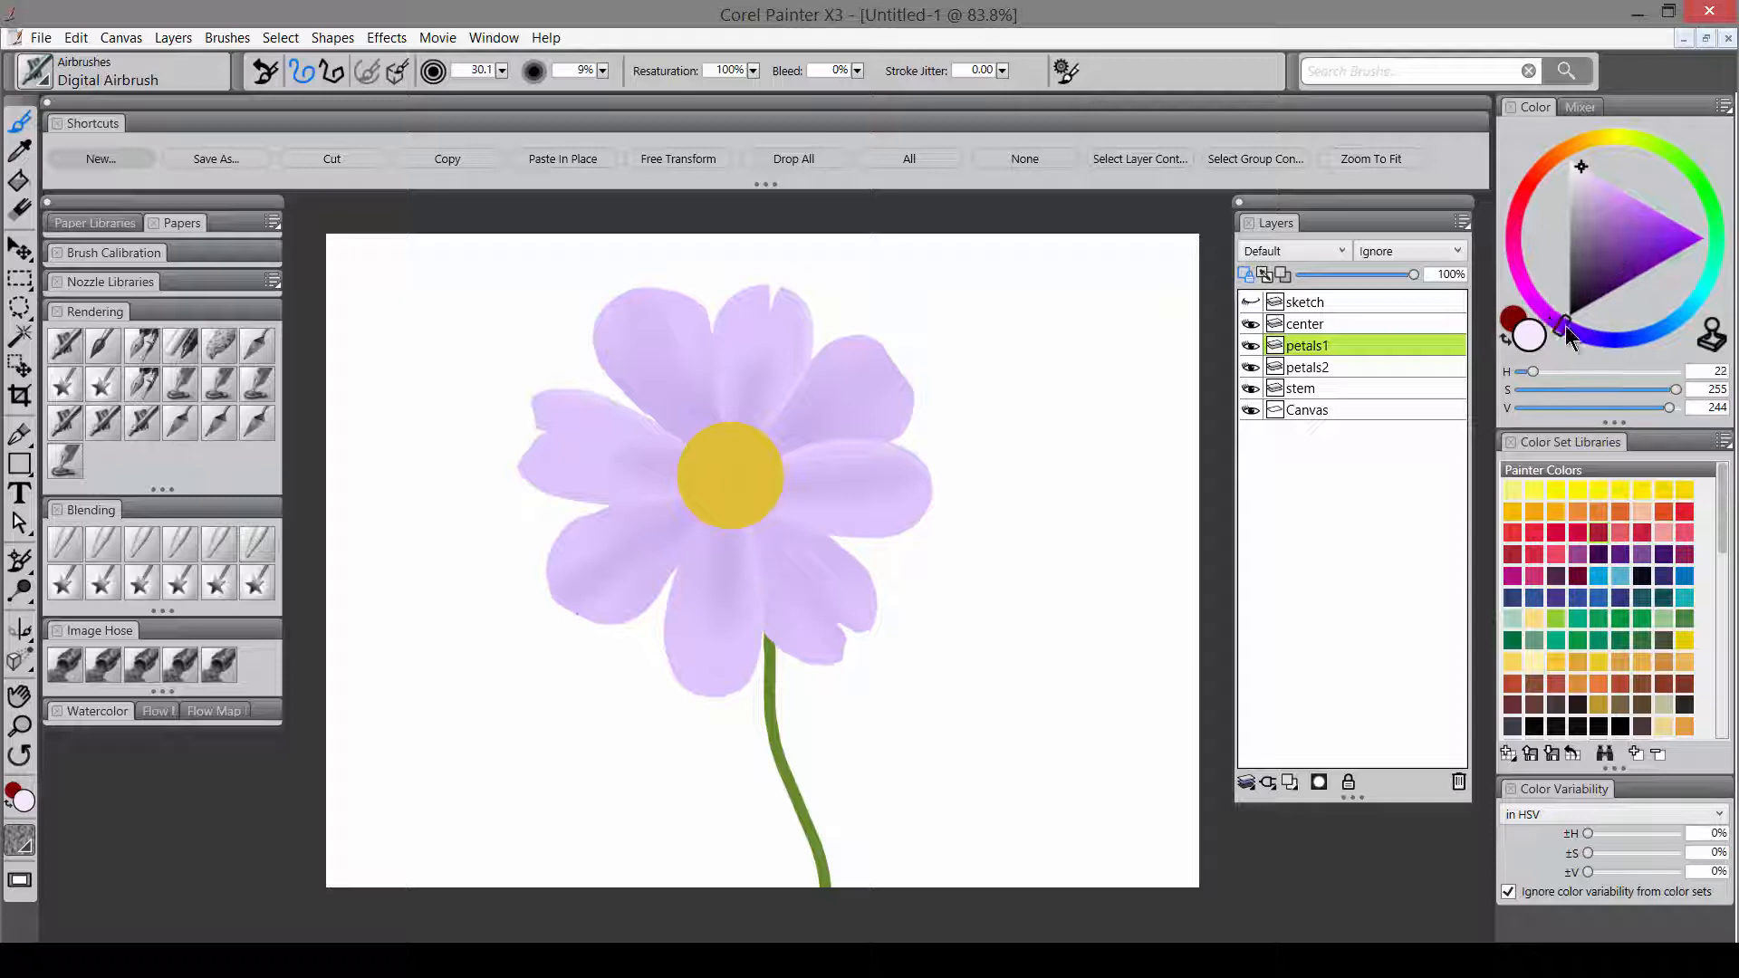
# - Airbrush dark purple shadows (H 23, S 87, V 100) on the petals2 layer where its petals meet the front petals
pyautogui.click(1606, 254)
pyautogui.click(1307, 367)
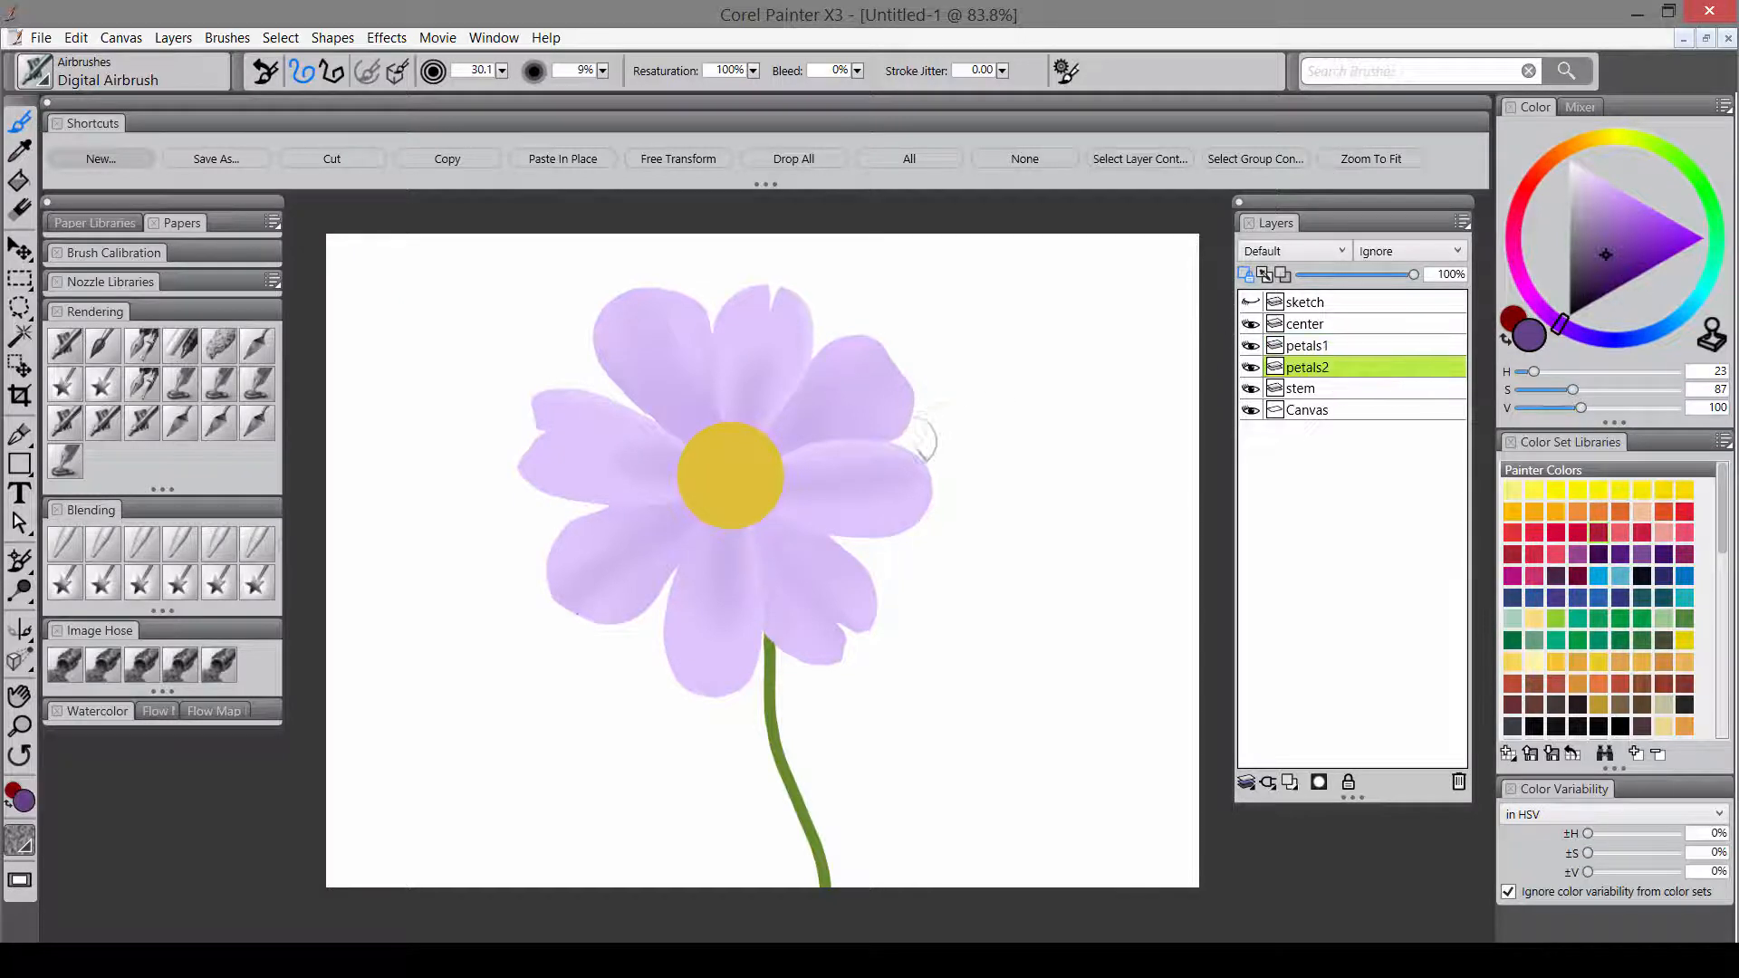
pyautogui.moveTo(897, 461)
pyautogui.mouseDown()
pyautogui.moveTo(934, 389)
pyautogui.moveTo(930, 437)
pyautogui.moveTo(922, 424)
pyautogui.mouseUp()
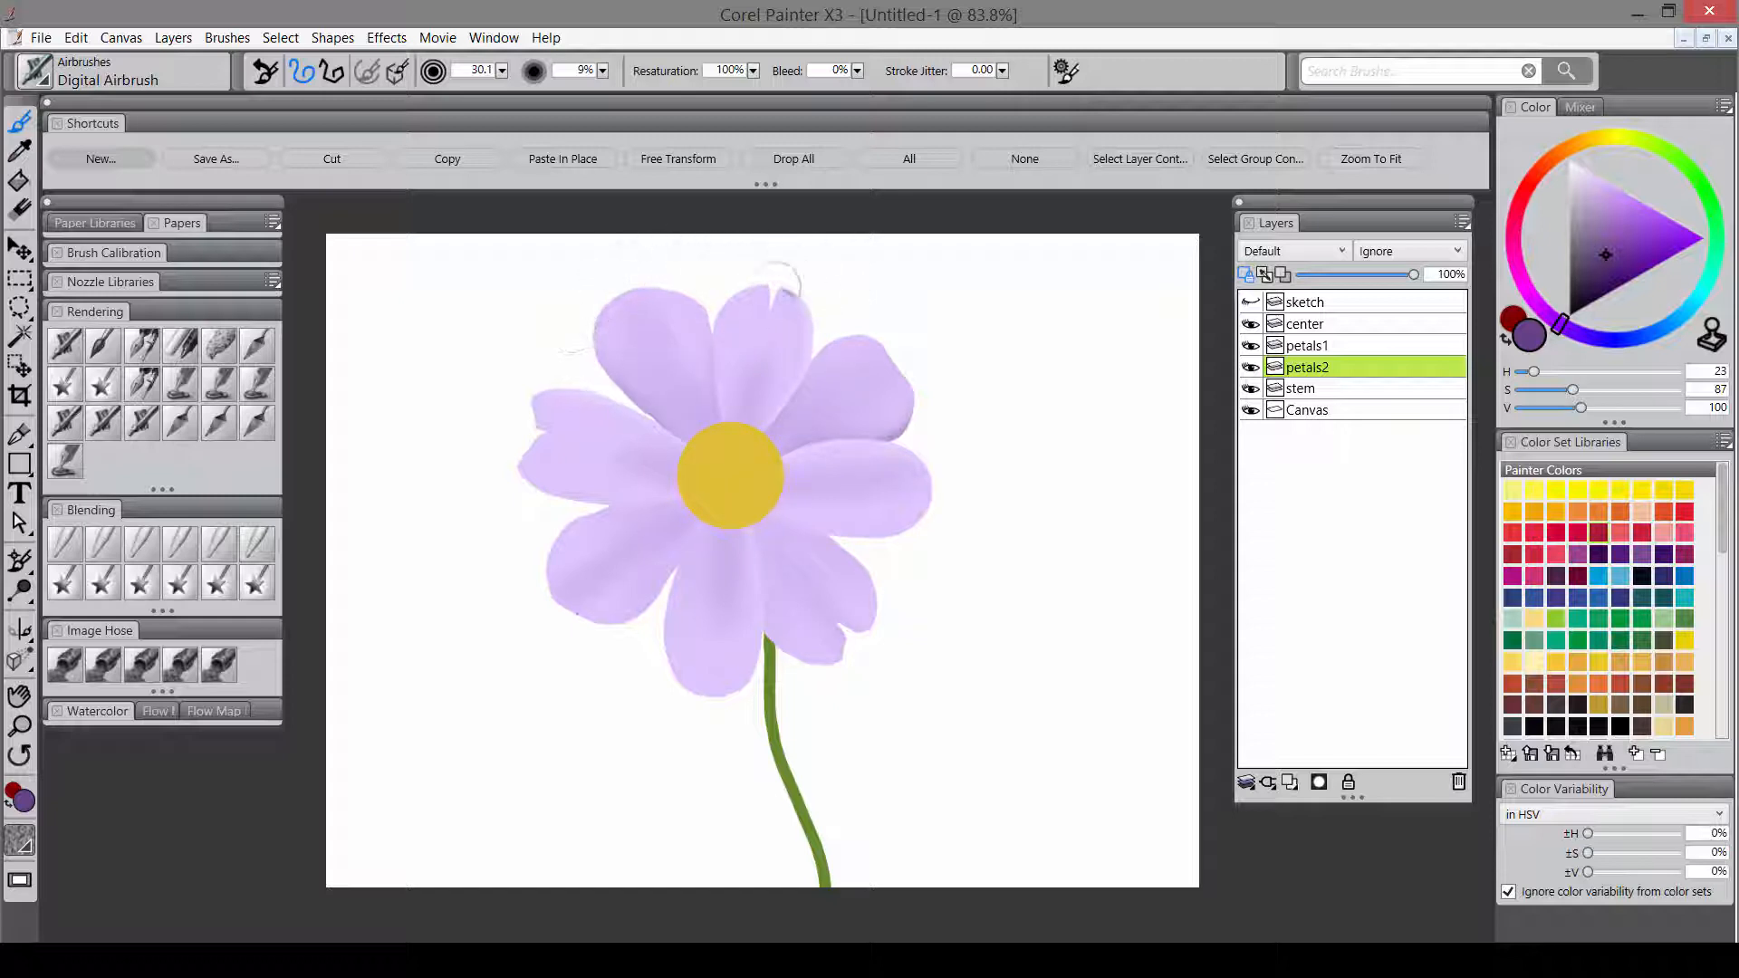
pyautogui.moveTo(782, 282); pyautogui.dragTo(779, 317)
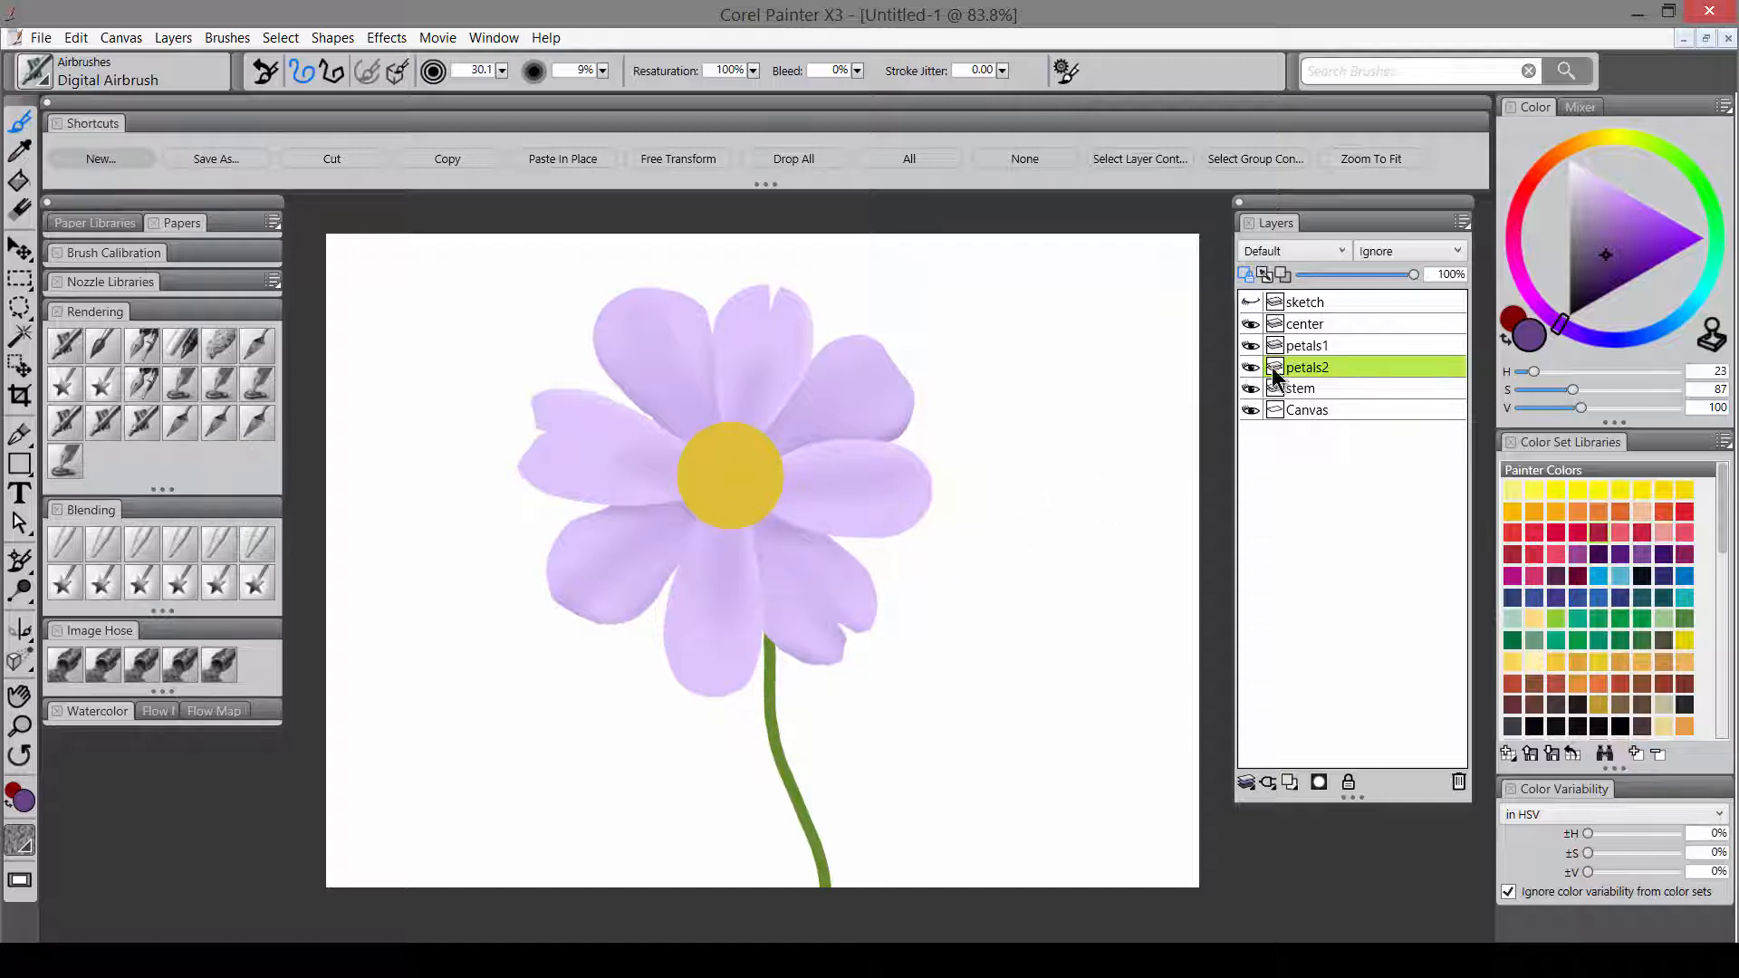
# - Airbrush dark golden shading (H 115, S 255, V 73) and a bright yellow highlight (H 122, S 255, V 141) on the center layer
pyautogui.click(1358, 325)
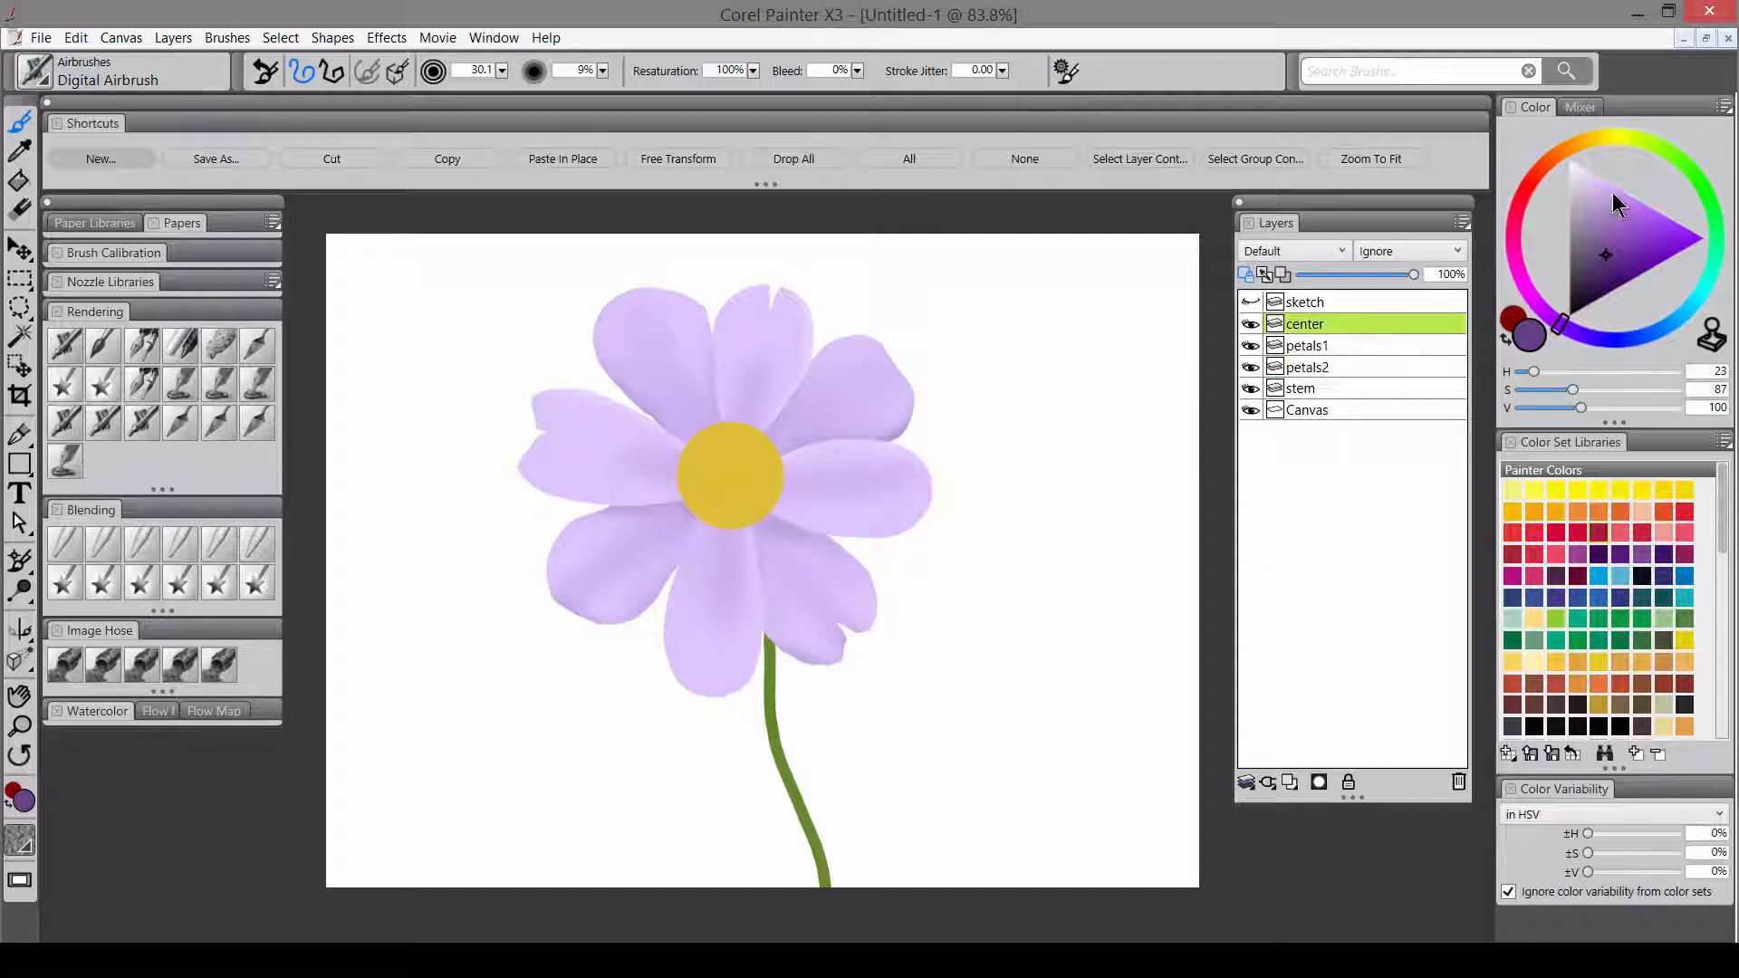
pyautogui.click(1587, 141)
pyautogui.click(1646, 271)
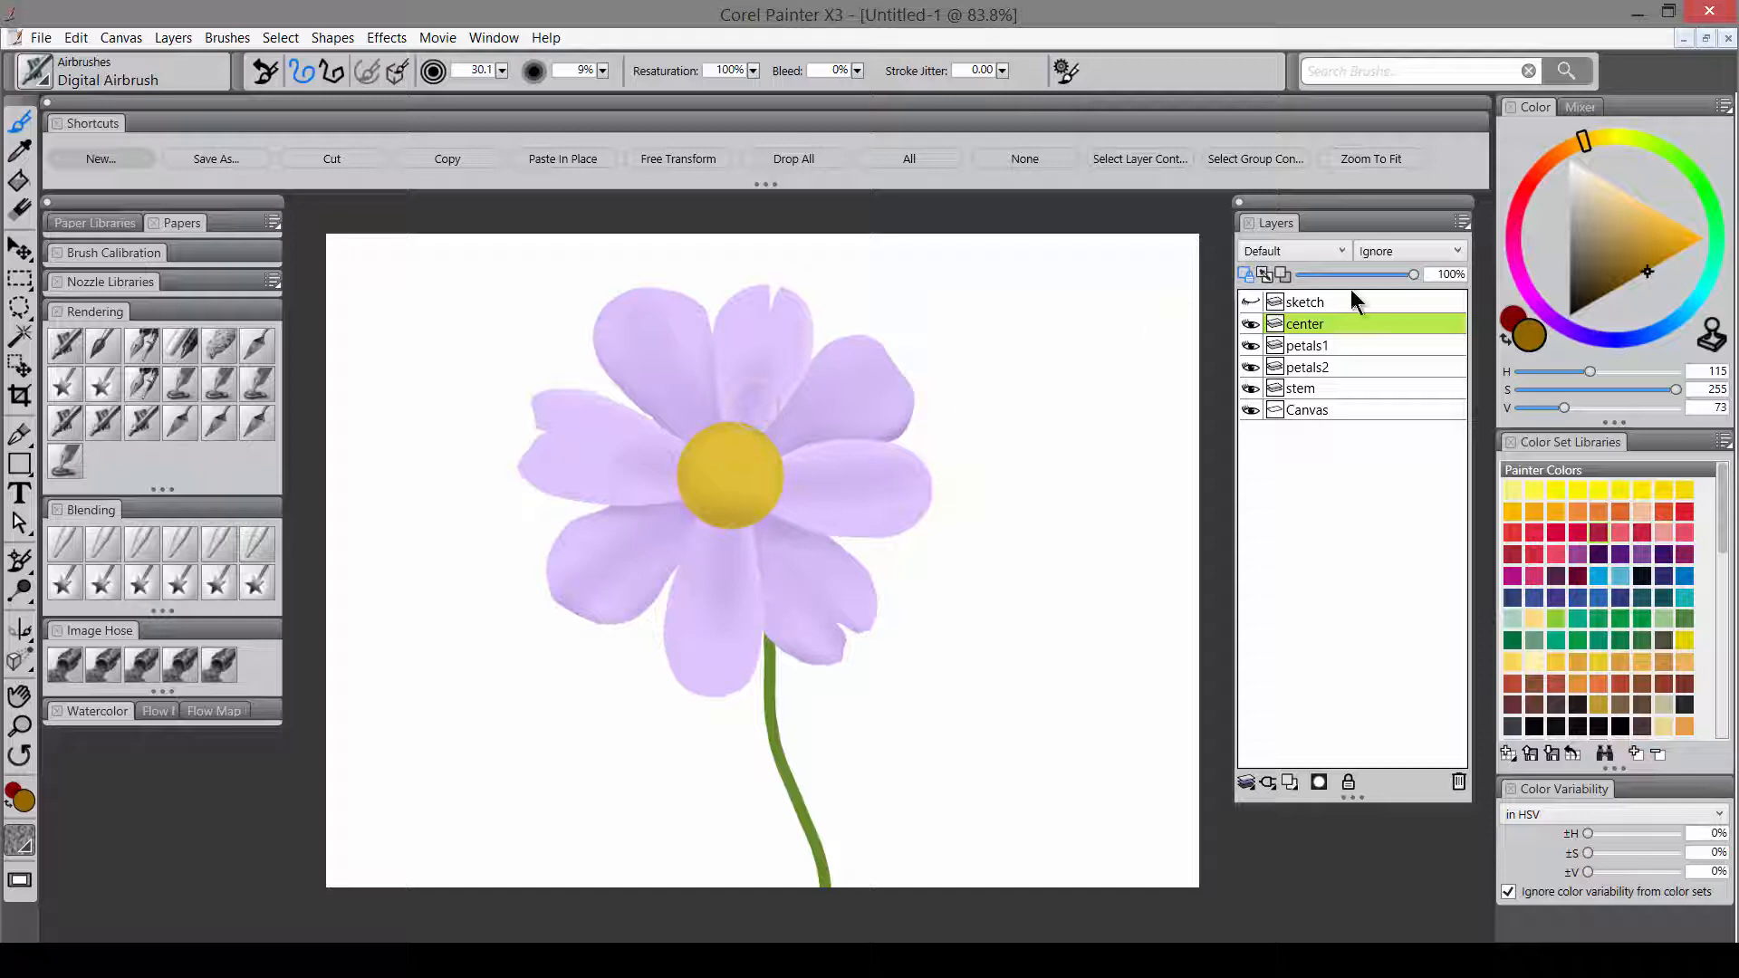
pyautogui.click(1601, 137)
pyautogui.moveTo(1704, 238); pyautogui.dragTo(1691, 230)
pyautogui.moveTo(720, 466); pyautogui.dragTo(744, 473)
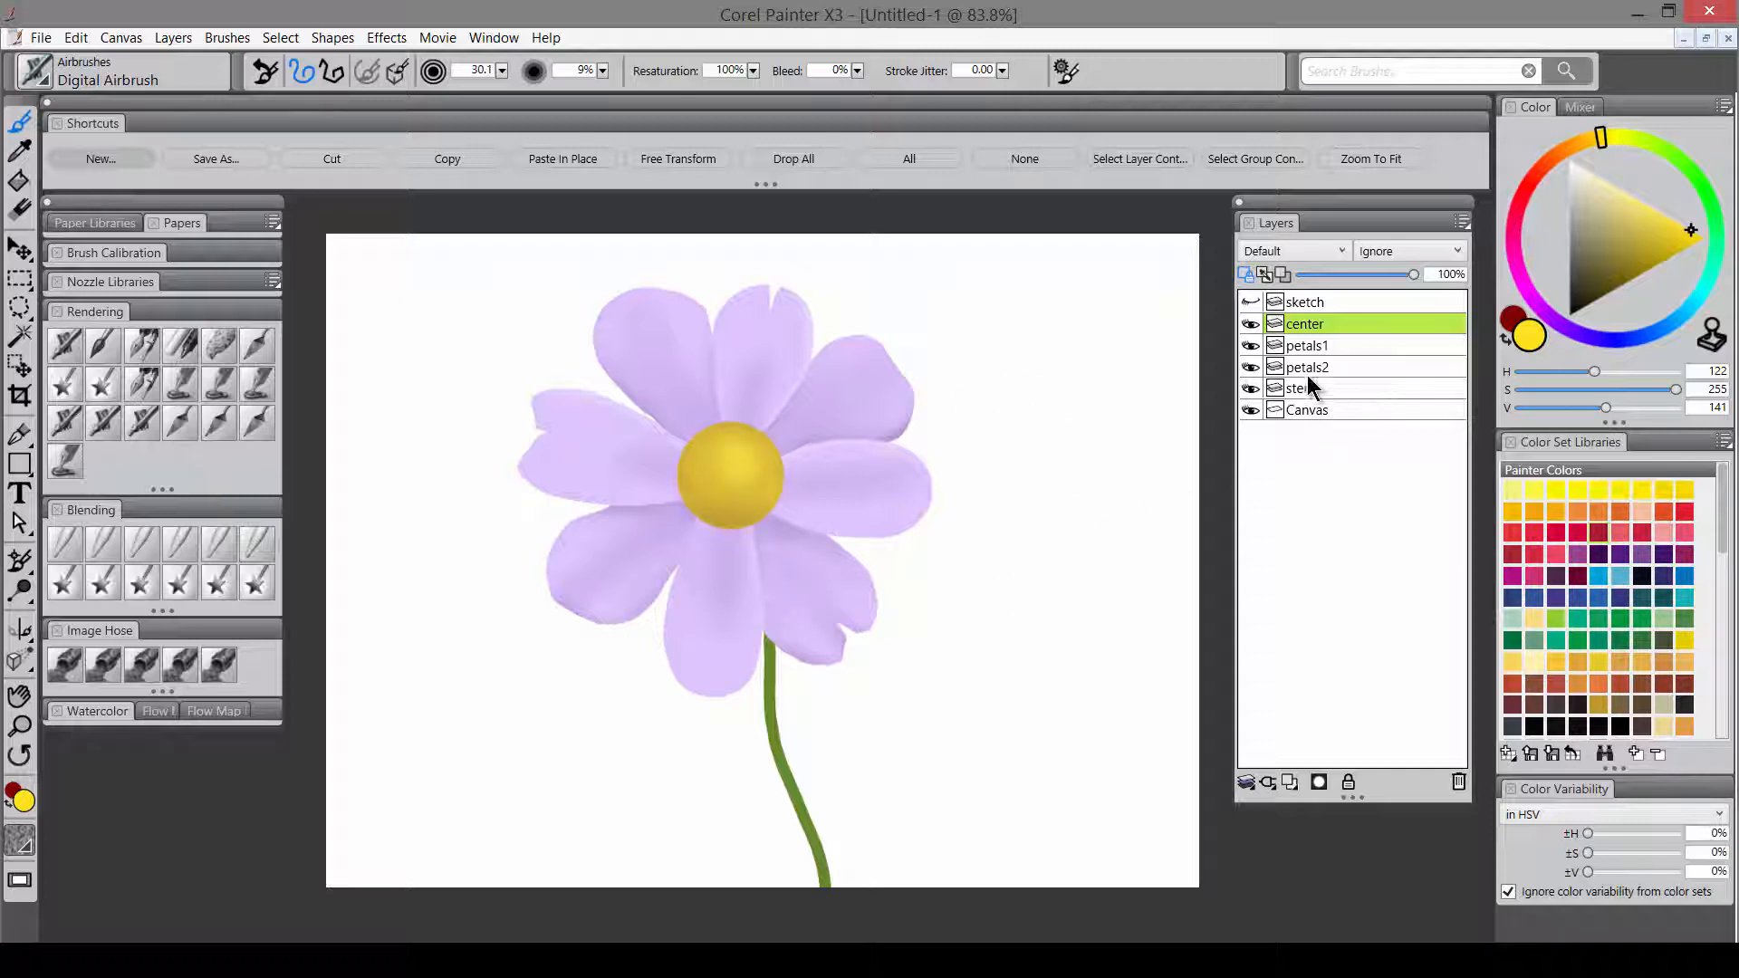
# - Airbrush a dark orange-brown shadow (H 105, S 255, V 75) along the lower edge of the flower's yellow center
pyautogui.click(1564, 156)
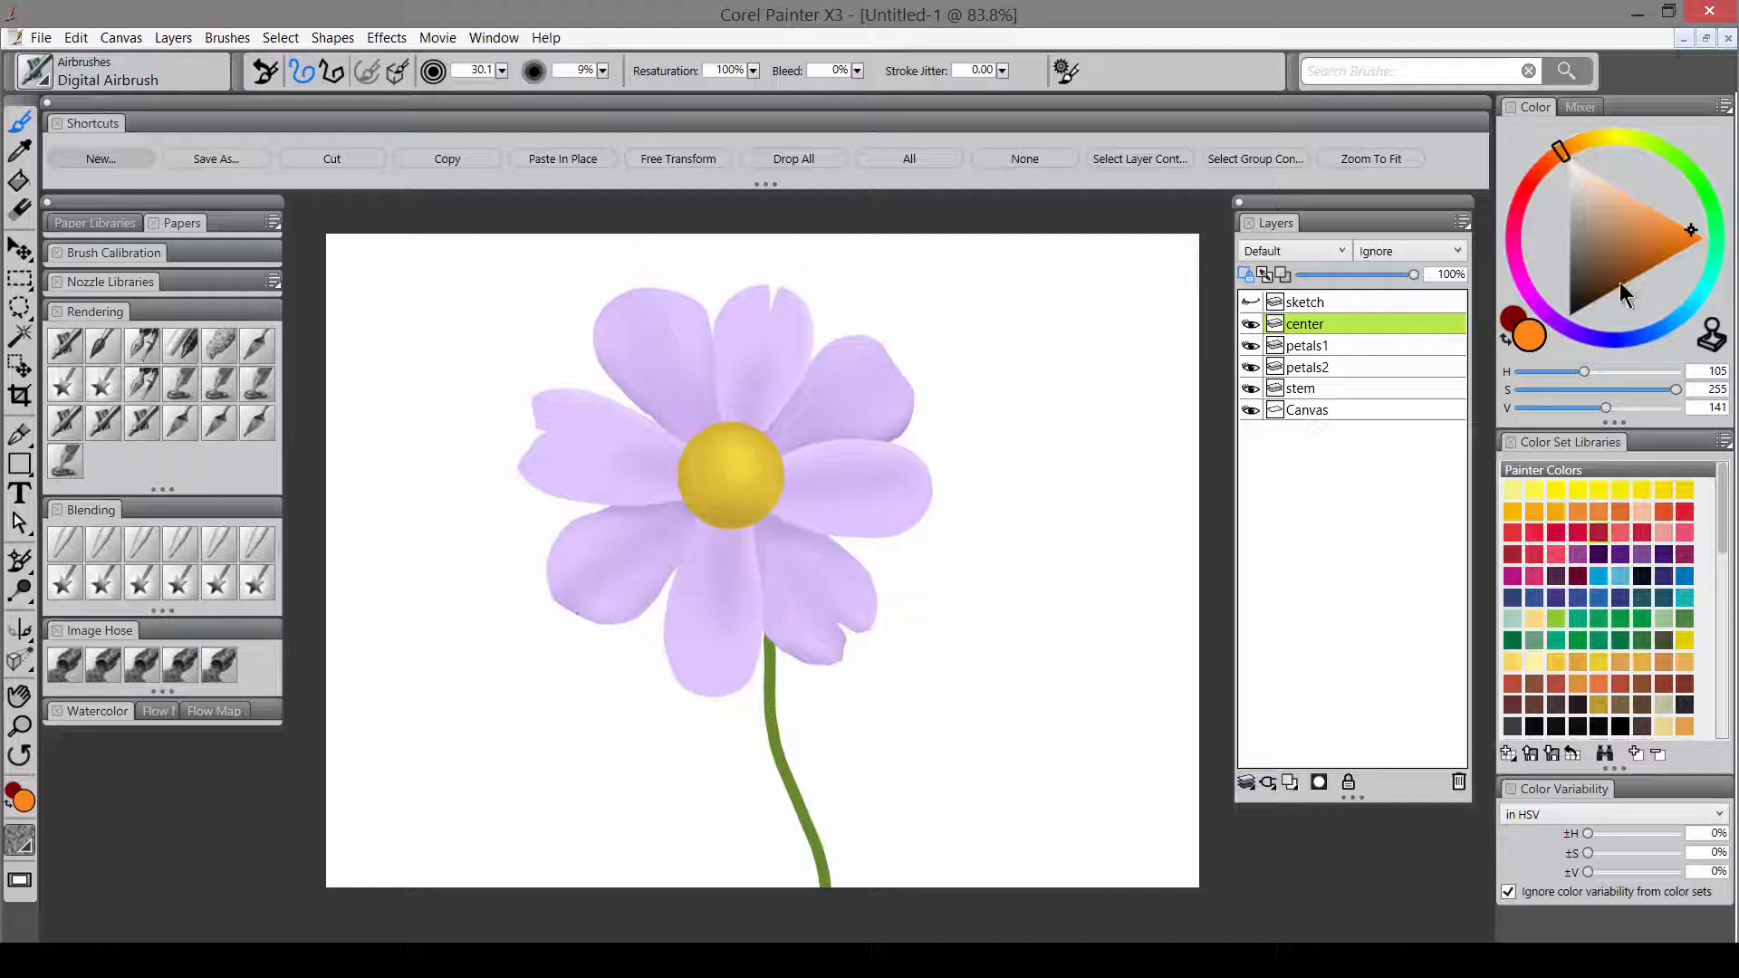
pyautogui.moveTo(1619, 281); pyautogui.dragTo(1648, 270)
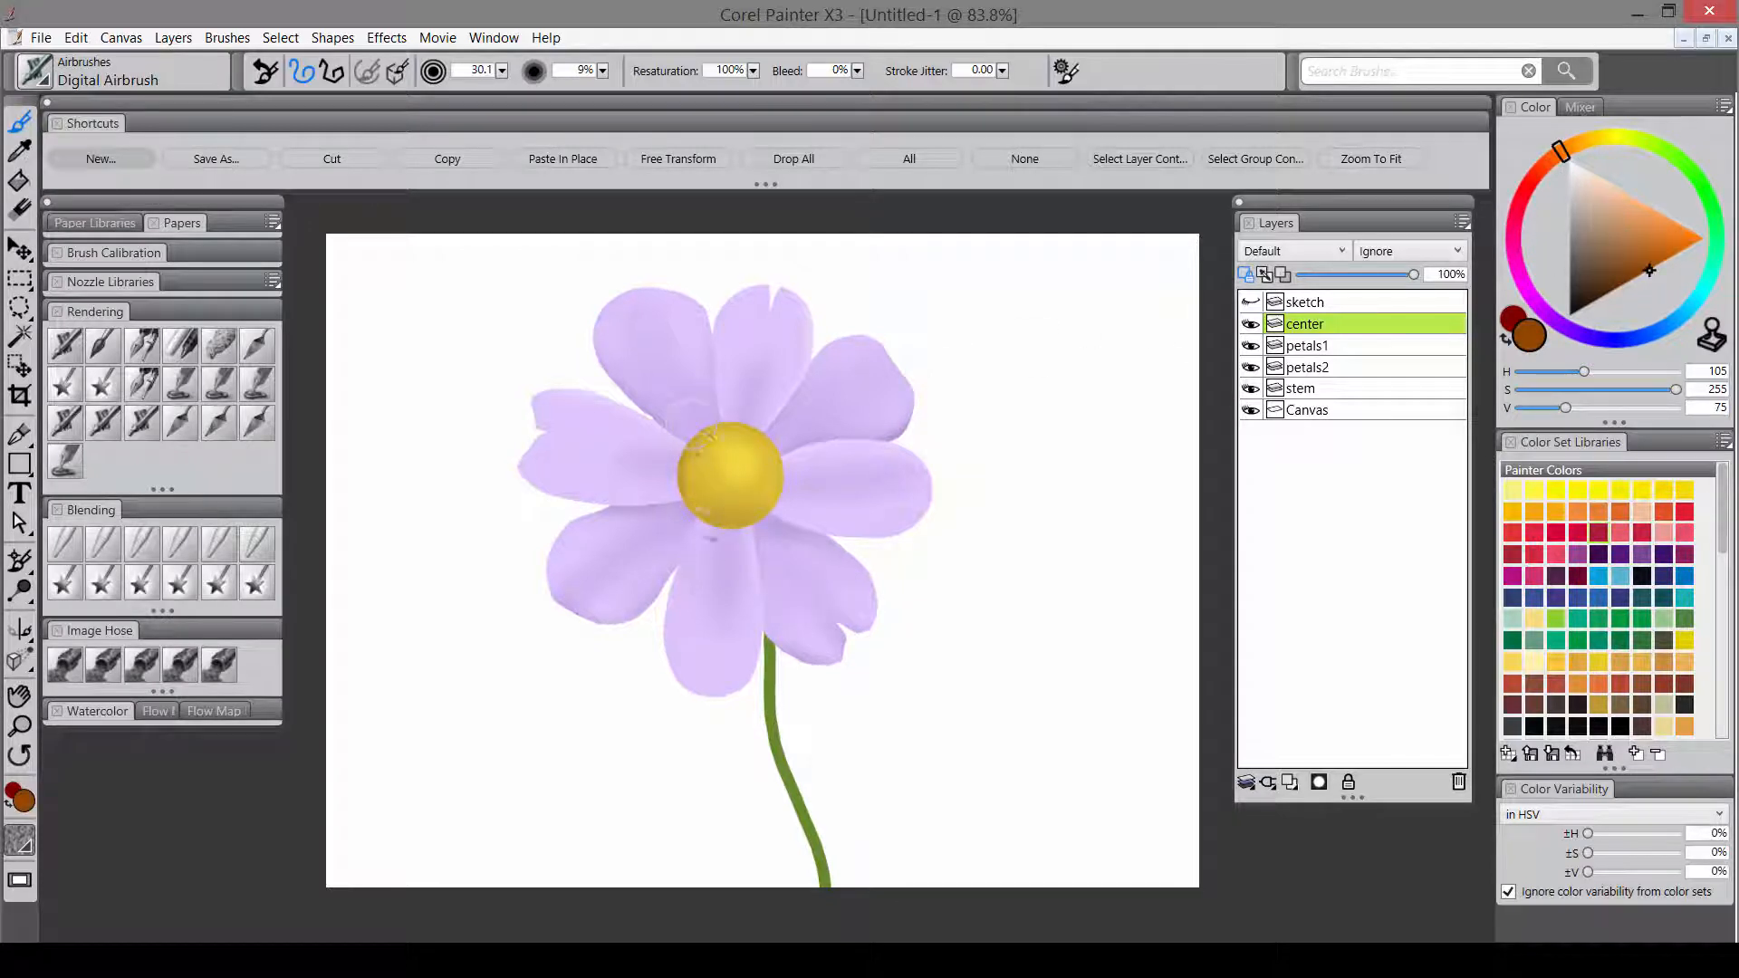
pyautogui.moveTo(744, 521)
pyautogui.mouseDown()
pyautogui.moveTo(688, 509)
pyautogui.moveTo(718, 514)
pyautogui.mouseUp()
# - Shade the stem in dark green (H 153, S 255, V 33) and highlight it in yellow-green (H 132, S 255, V 147) at size 10.8
pyautogui.click(1328, 387)
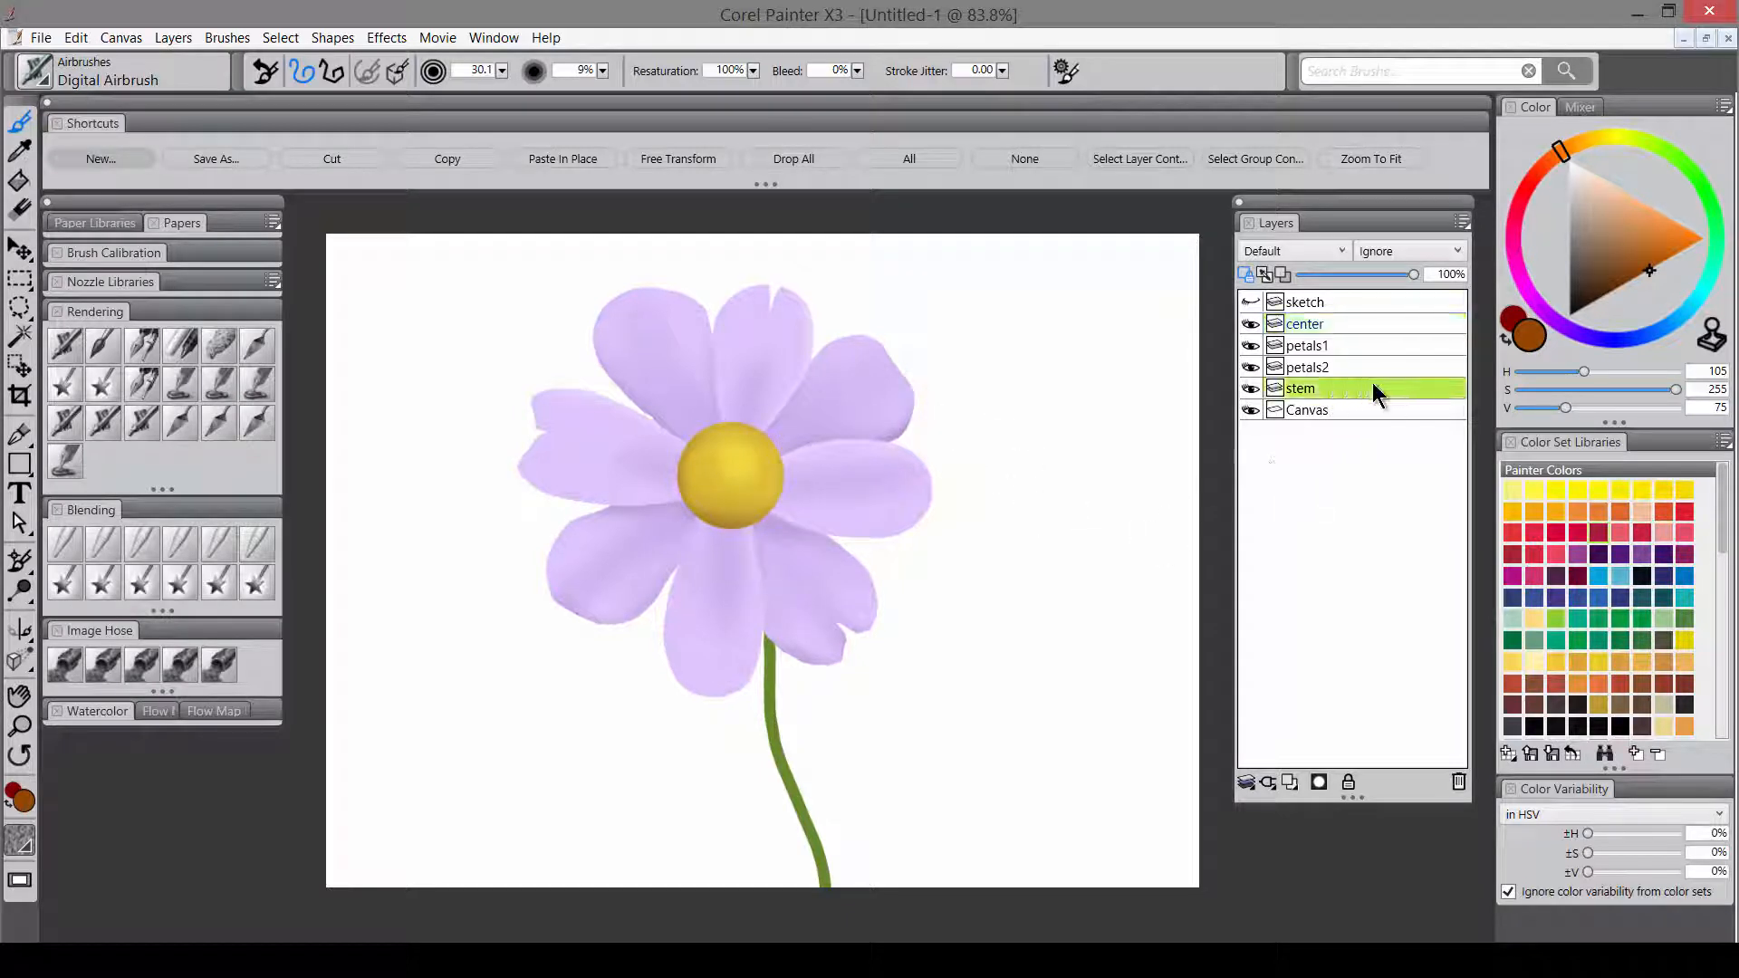
pyautogui.click(1668, 152)
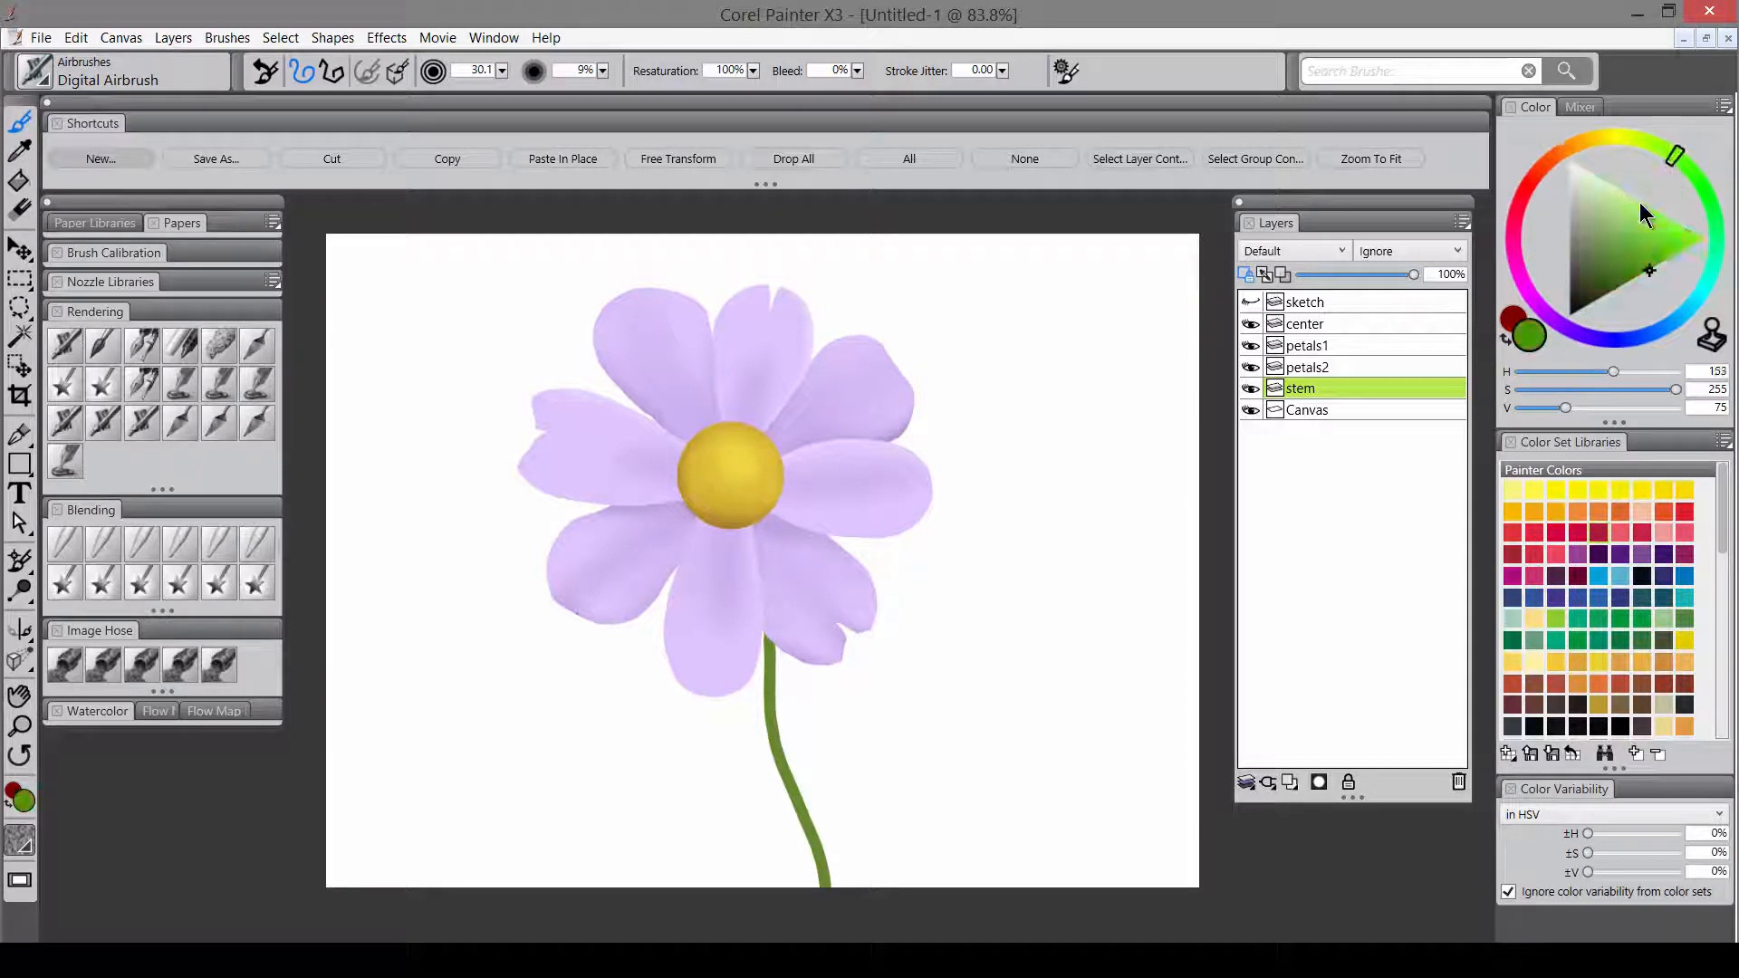
pyautogui.click(1629, 283)
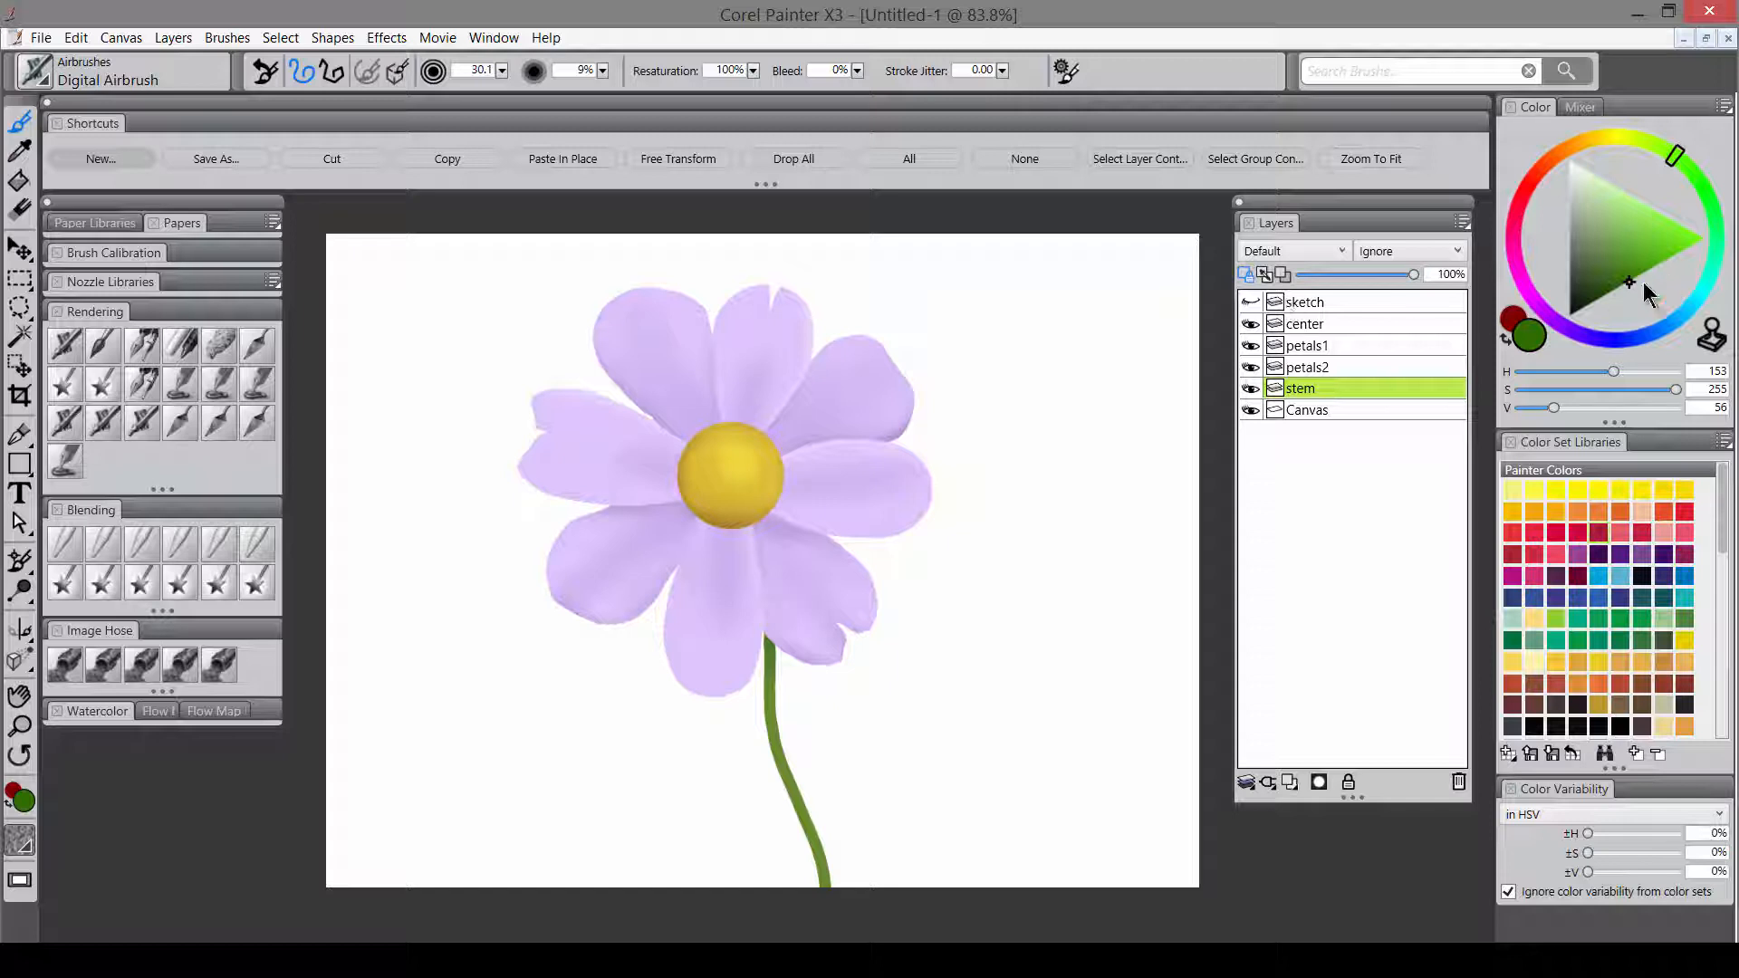
pyautogui.moveTo(1644, 284); pyautogui.dragTo(1610, 317)
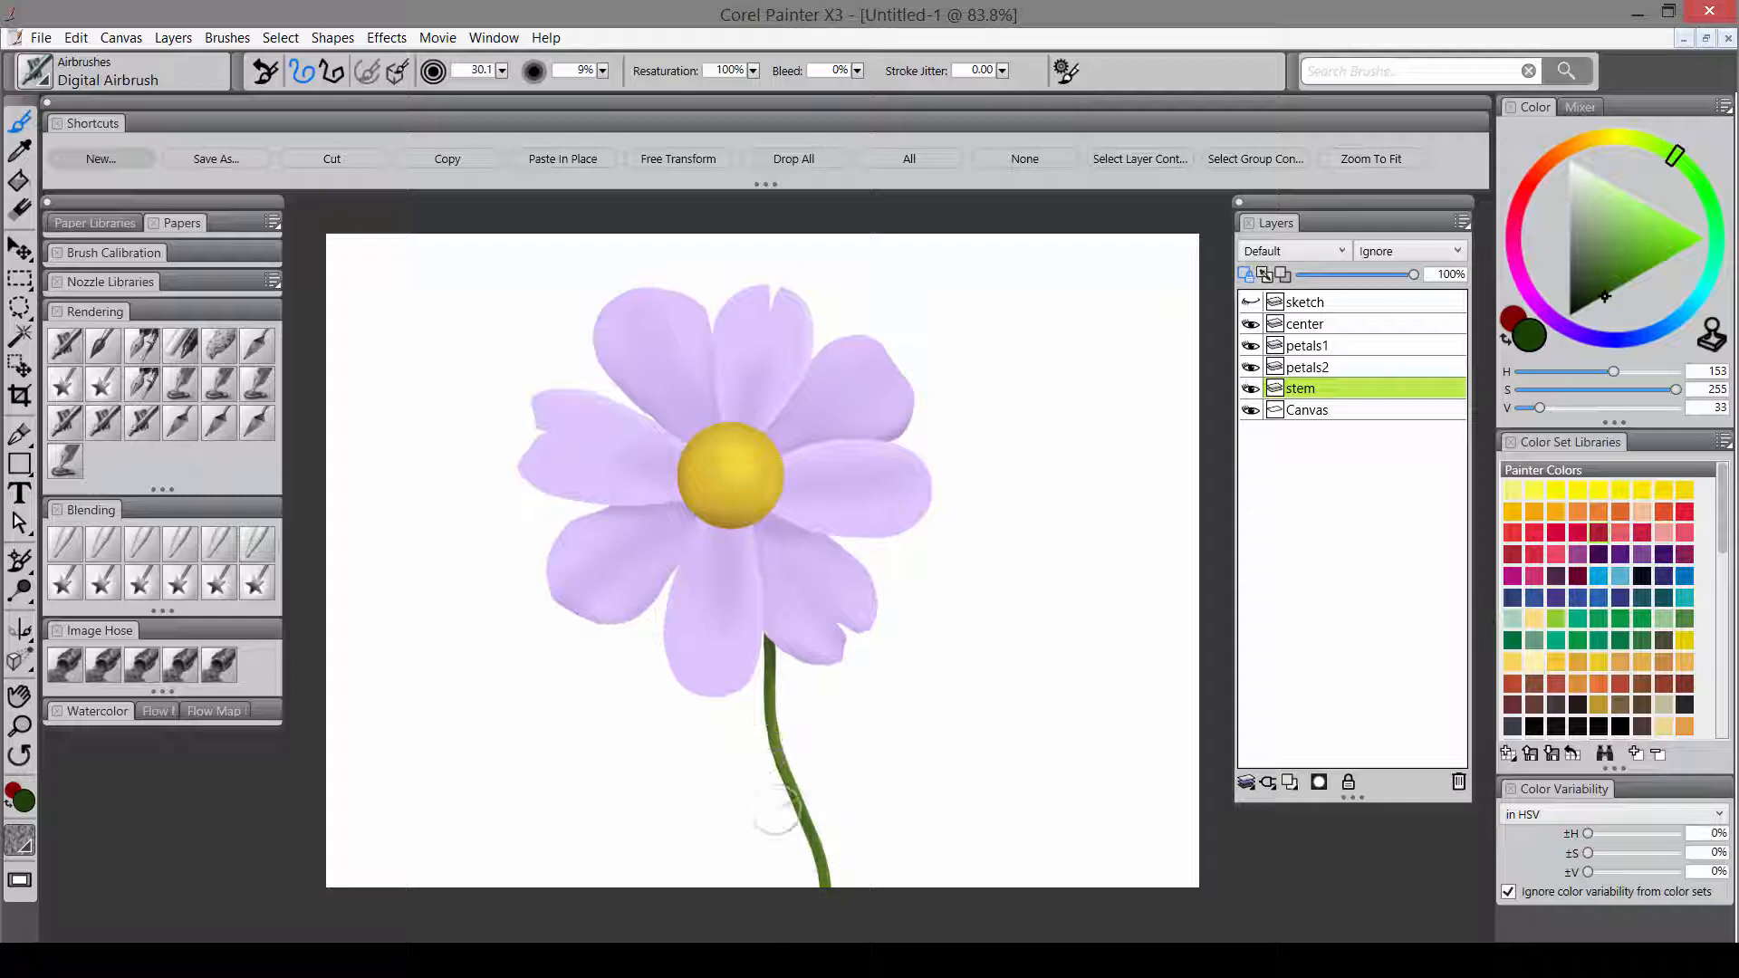
pyautogui.click(1628, 138)
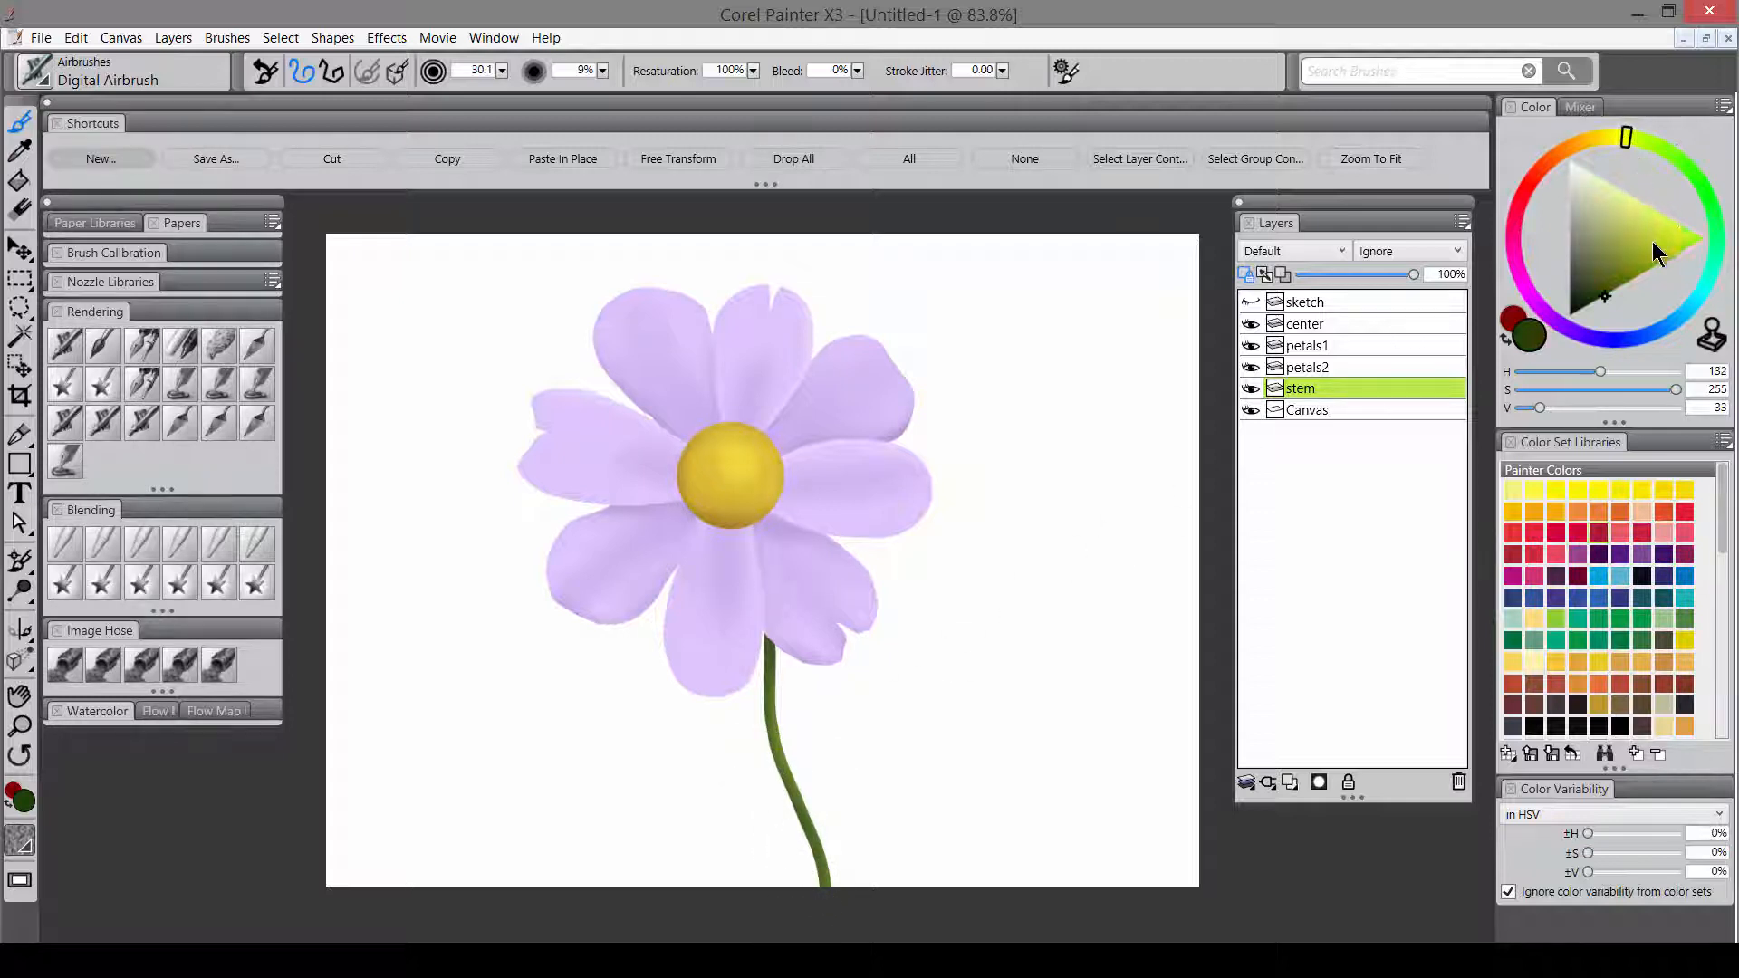
pyautogui.click(1684, 226)
pyautogui.moveTo(795, 692)
pyautogui.mouseDown()
pyautogui.moveTo(778, 659)
pyautogui.moveTo(784, 742)
pyautogui.moveTo(776, 708)
pyautogui.moveTo(821, 803)
pyautogui.moveTo(783, 740)
pyautogui.moveTo(830, 884)
pyautogui.mouseUp()
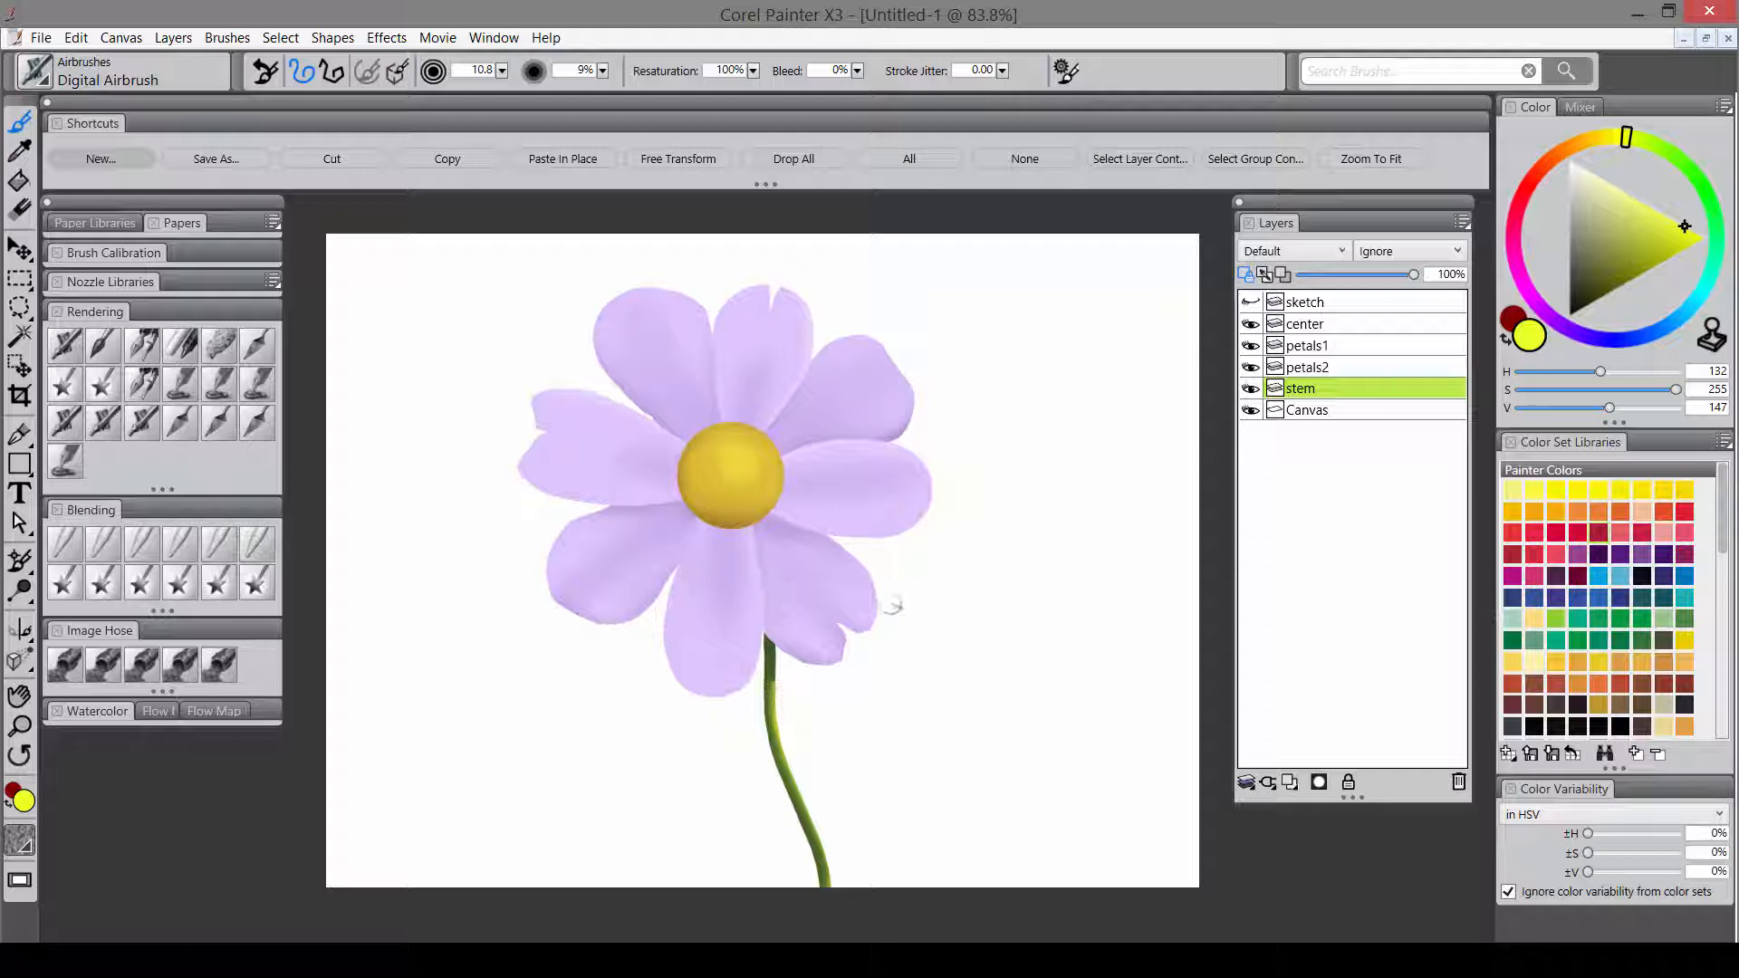
# - Fill the Canvas background behind the flower with light blue (H 229, S 255, V 207) using the Paint Bucket
pyautogui.click(1349, 407)
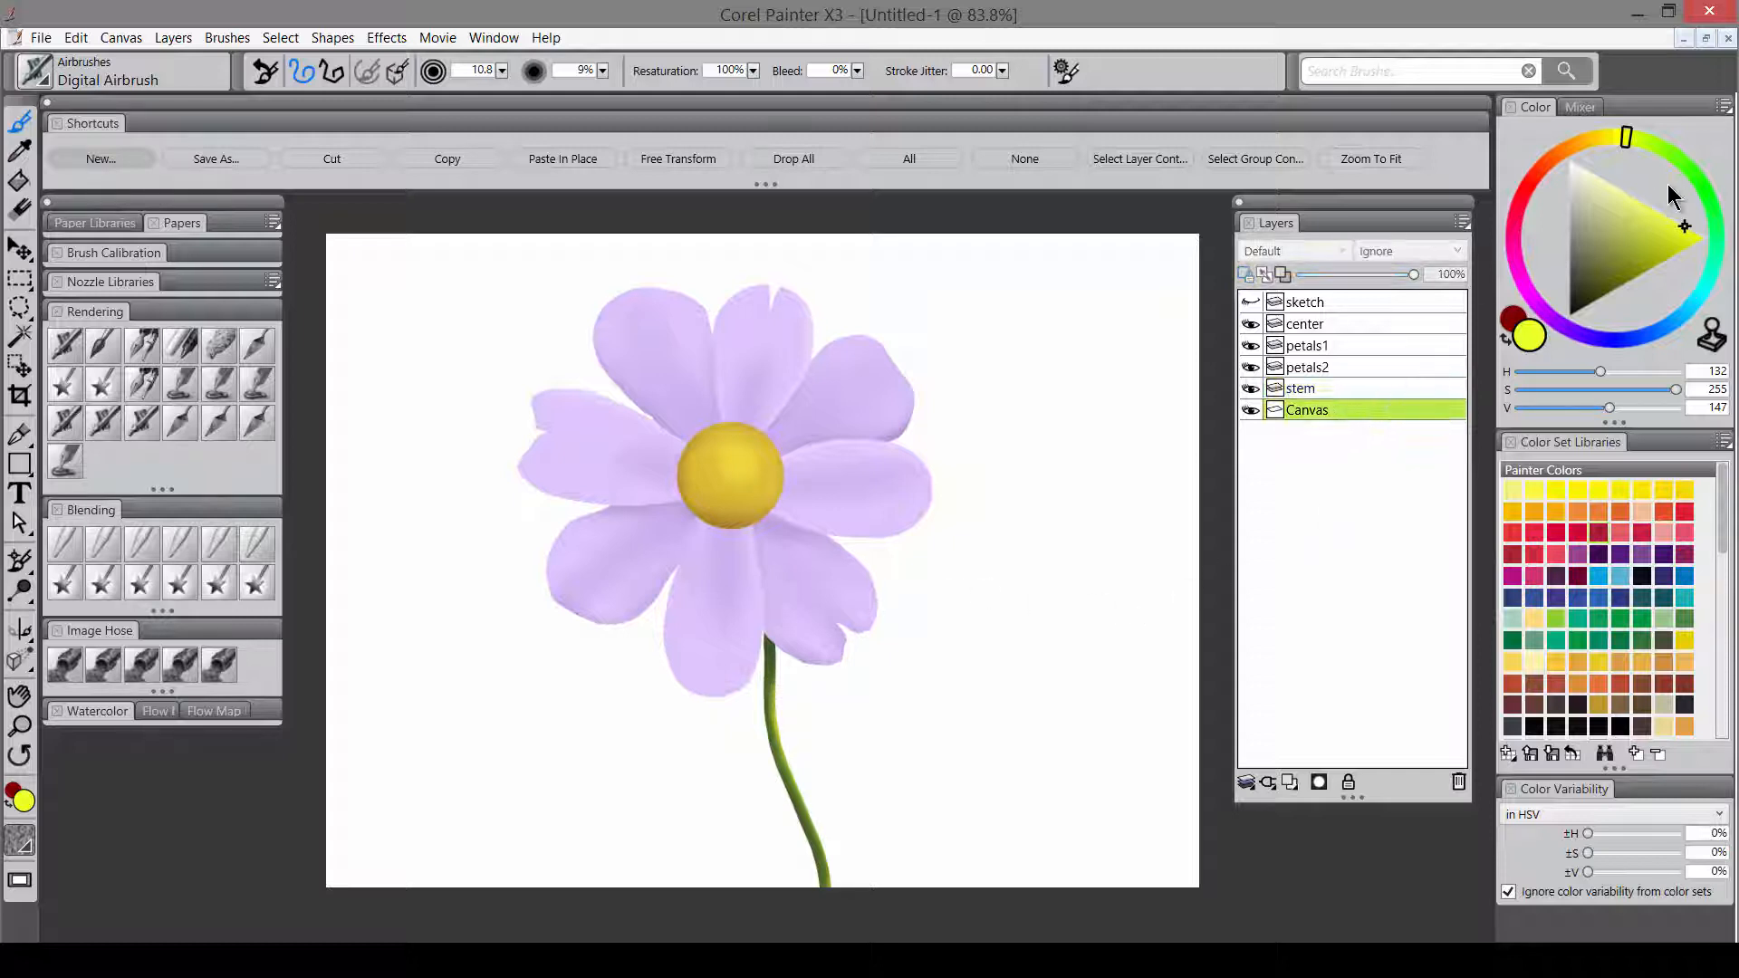
pyautogui.keyDown('alt'); pyautogui.click(887, 480); pyautogui.keyUp('alt')
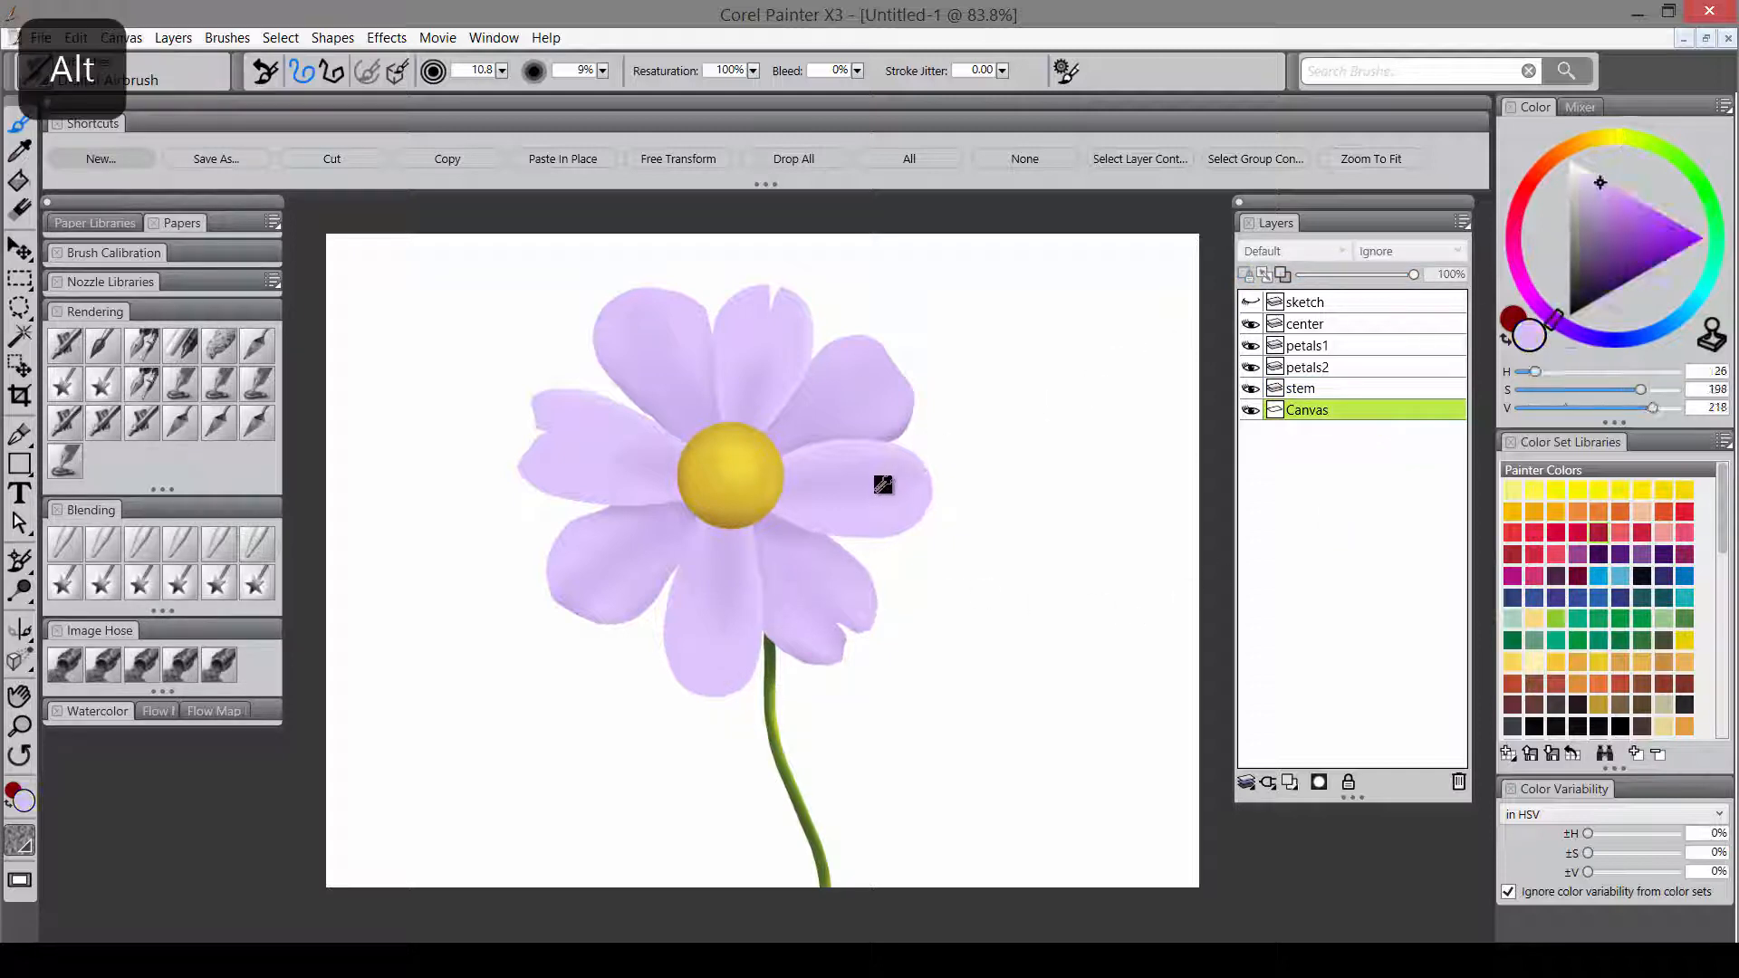
pyautogui.keyDown('alt'); pyautogui.click(772, 694); pyautogui.keyUp('alt')
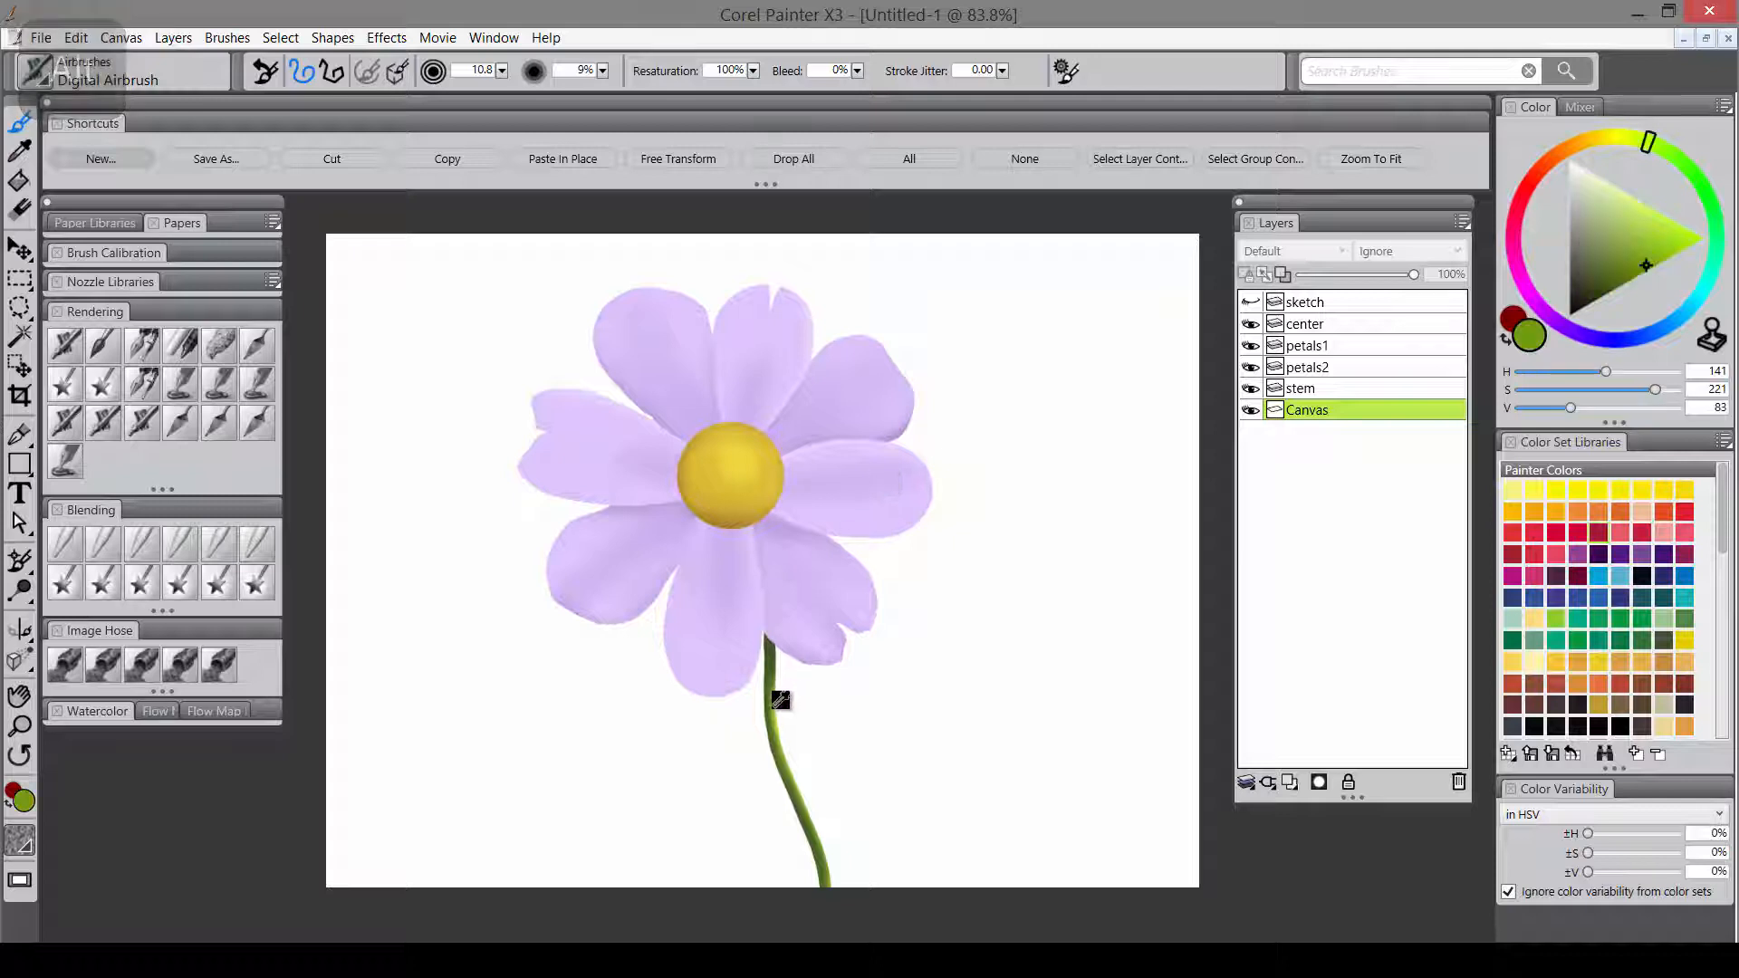
pyautogui.click(1545, 174)
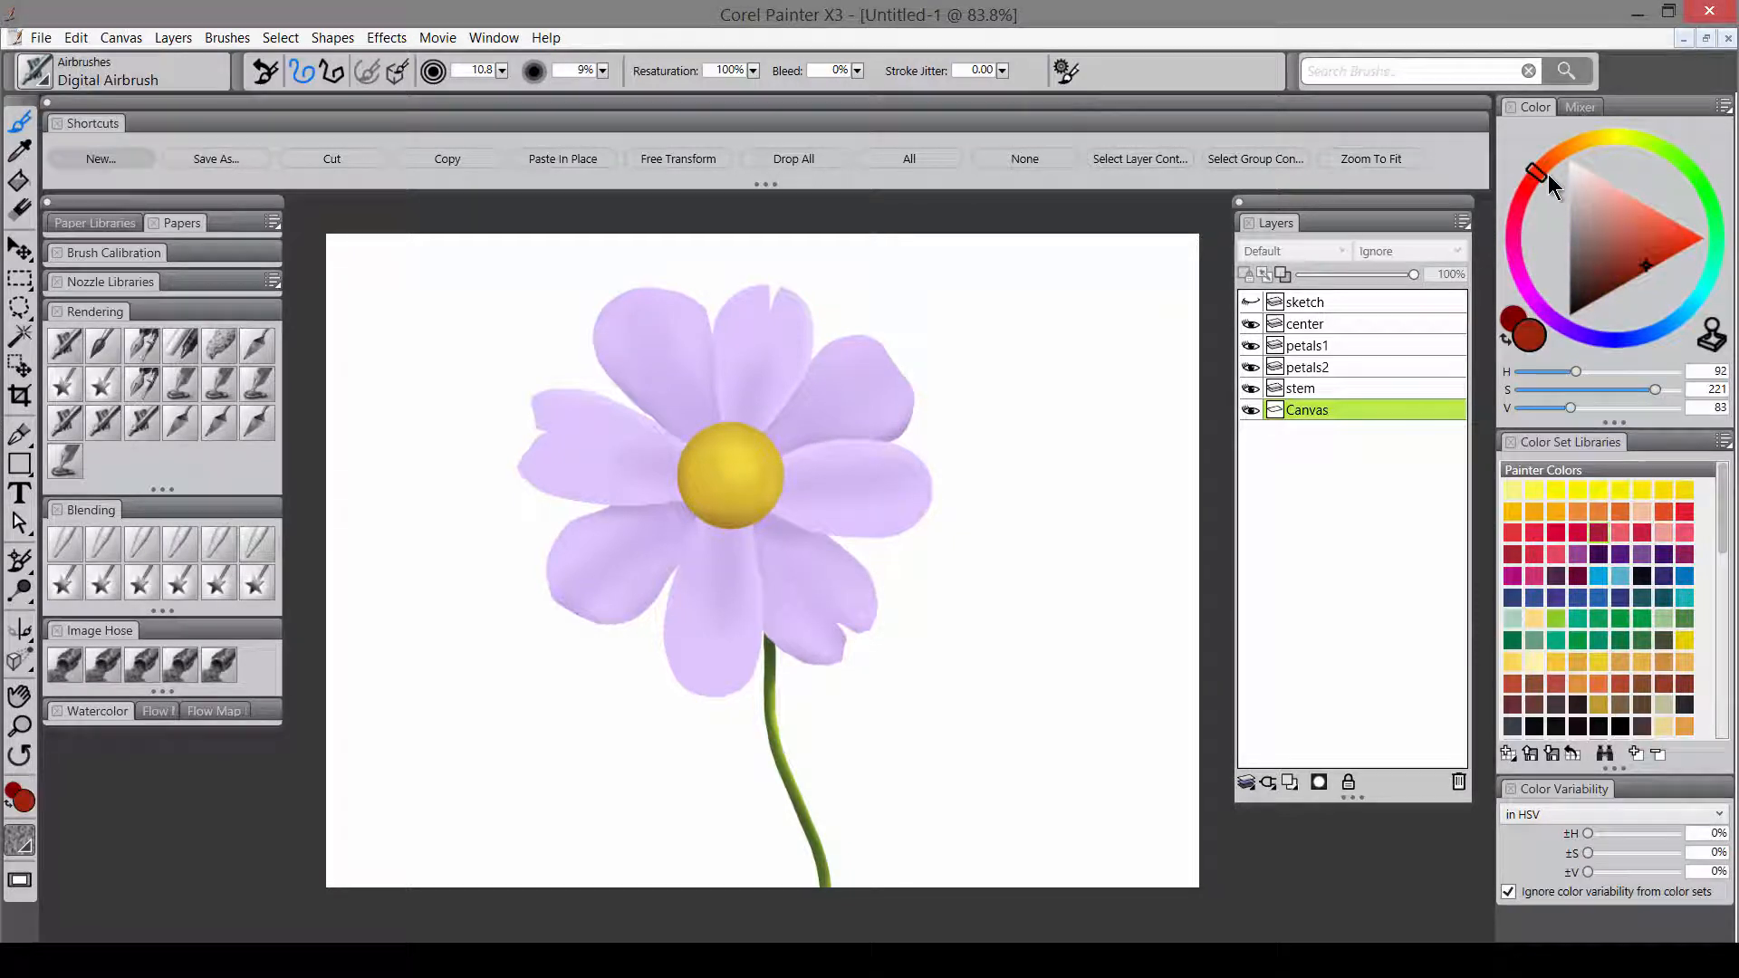
pyautogui.click(1677, 324)
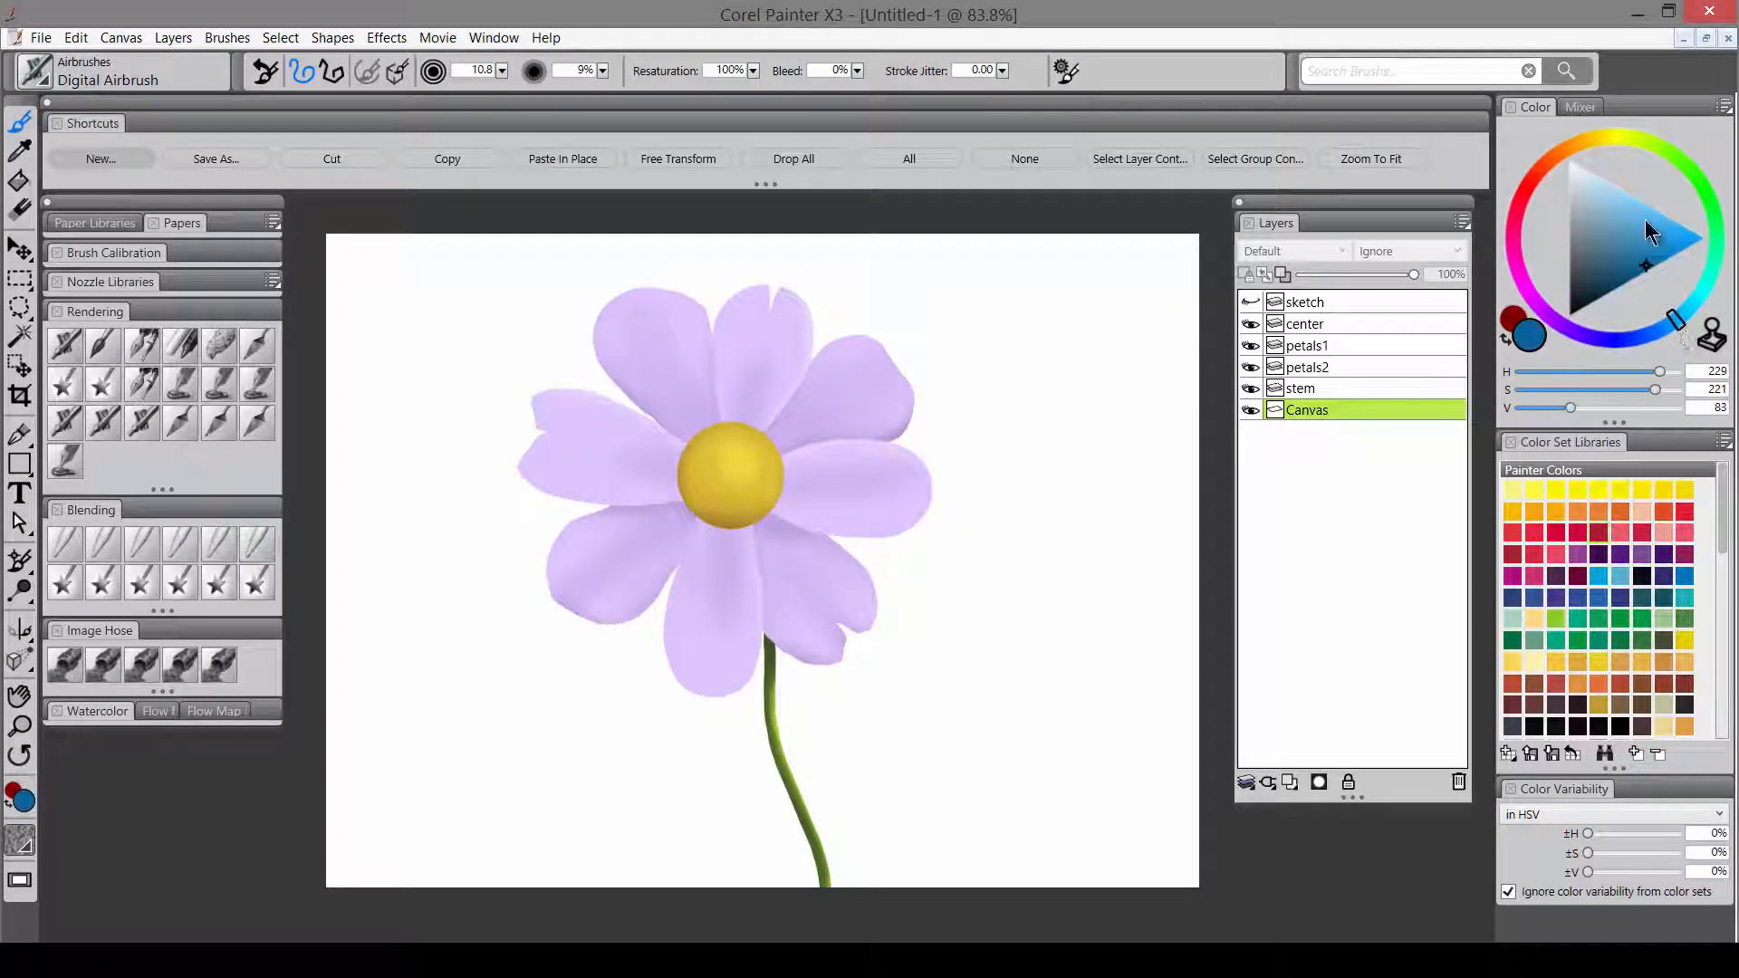
pyautogui.moveTo(1648, 231); pyautogui.dragTo(1620, 189)
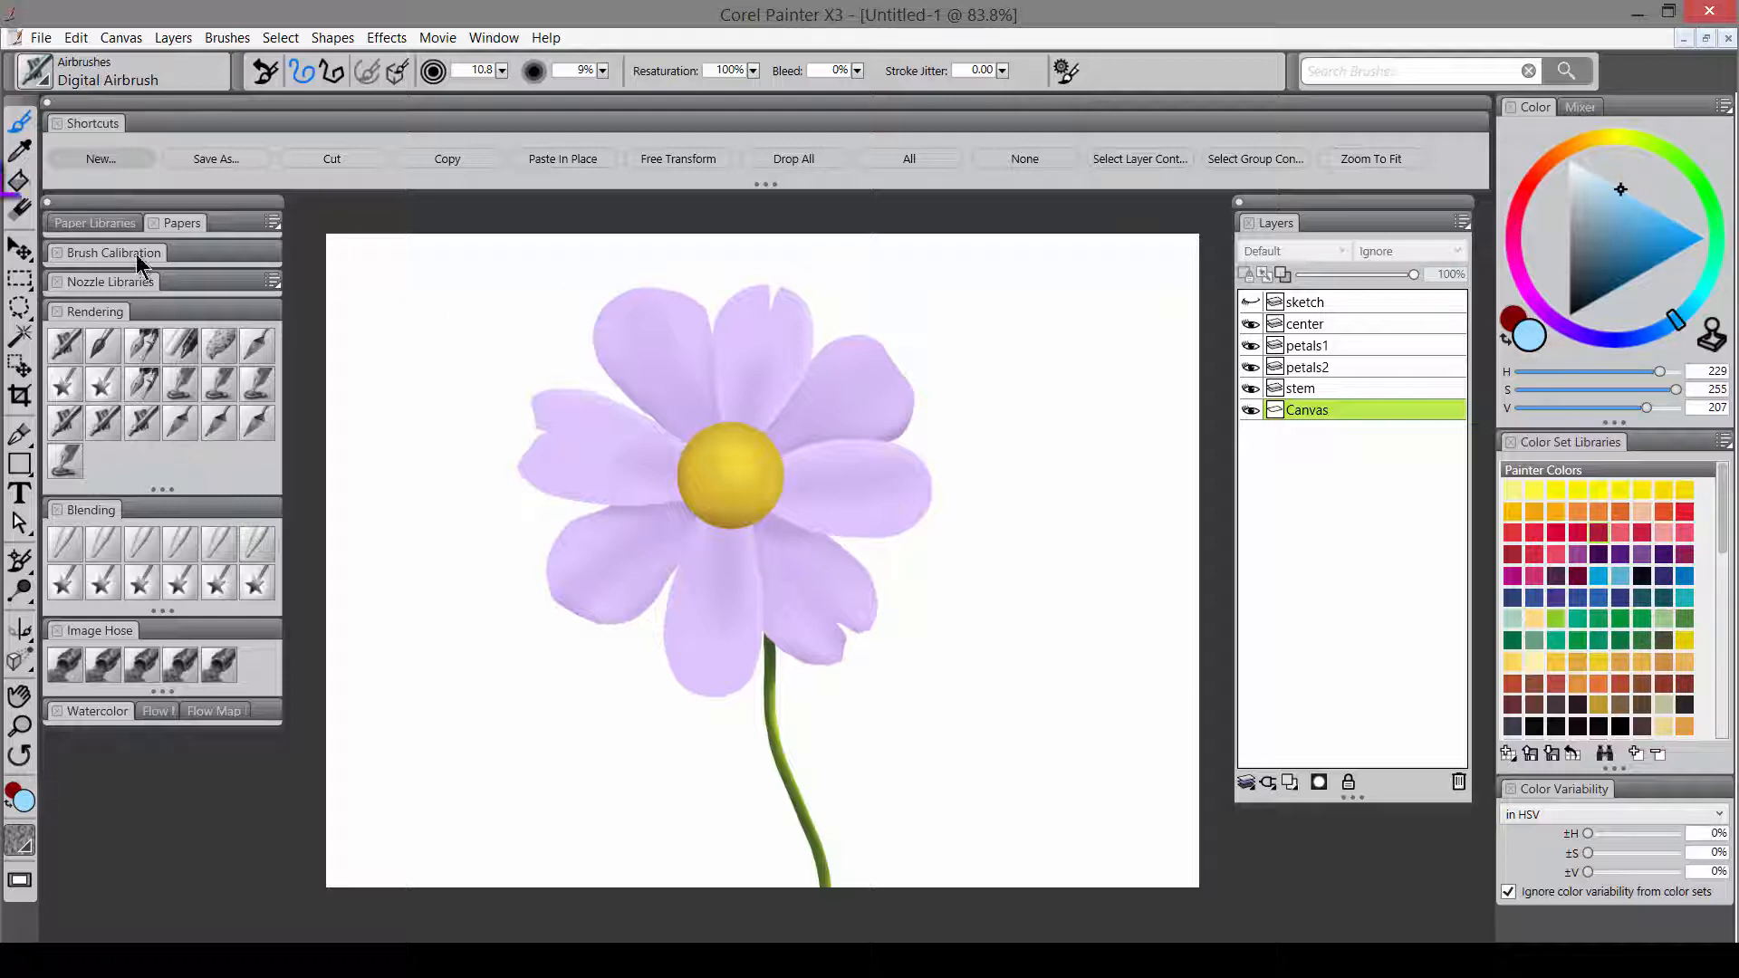
pyautogui.click(18, 180)
pyautogui.click(990, 376)
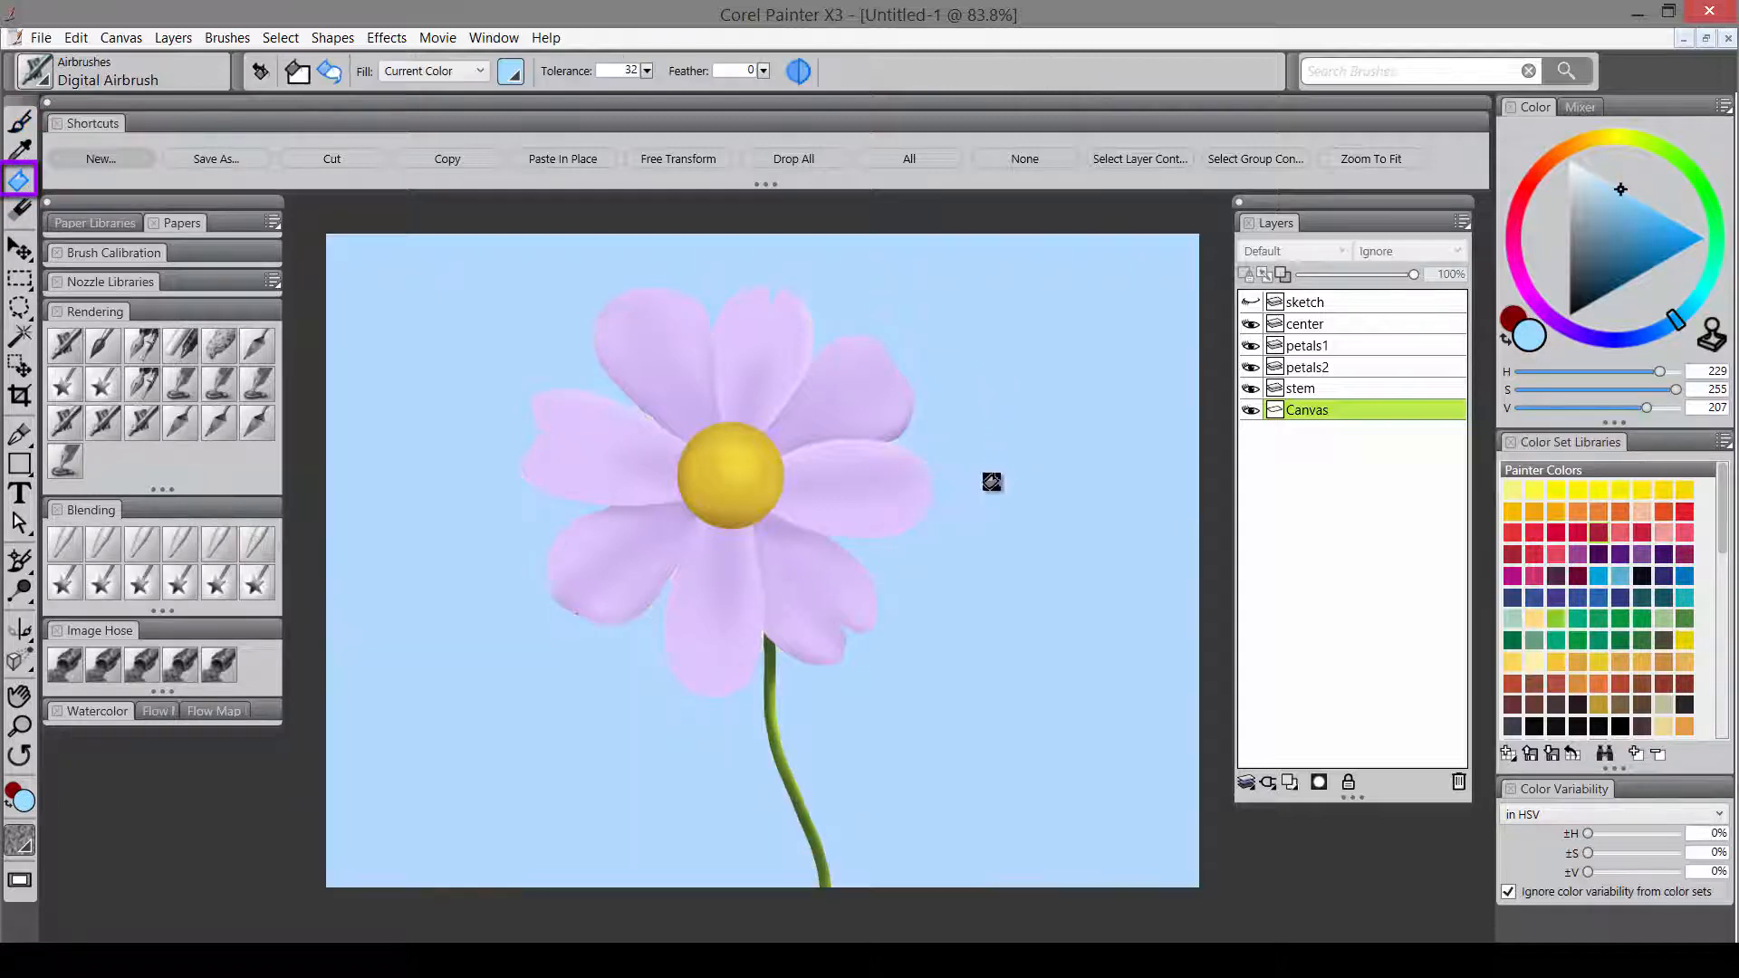
# - Airbrush a deeper blue (H 236, S 155, V 126) at size 275.6 across the upper part of the Canvas background
pyautogui.click(1651, 239)
pyautogui.click(1660, 327)
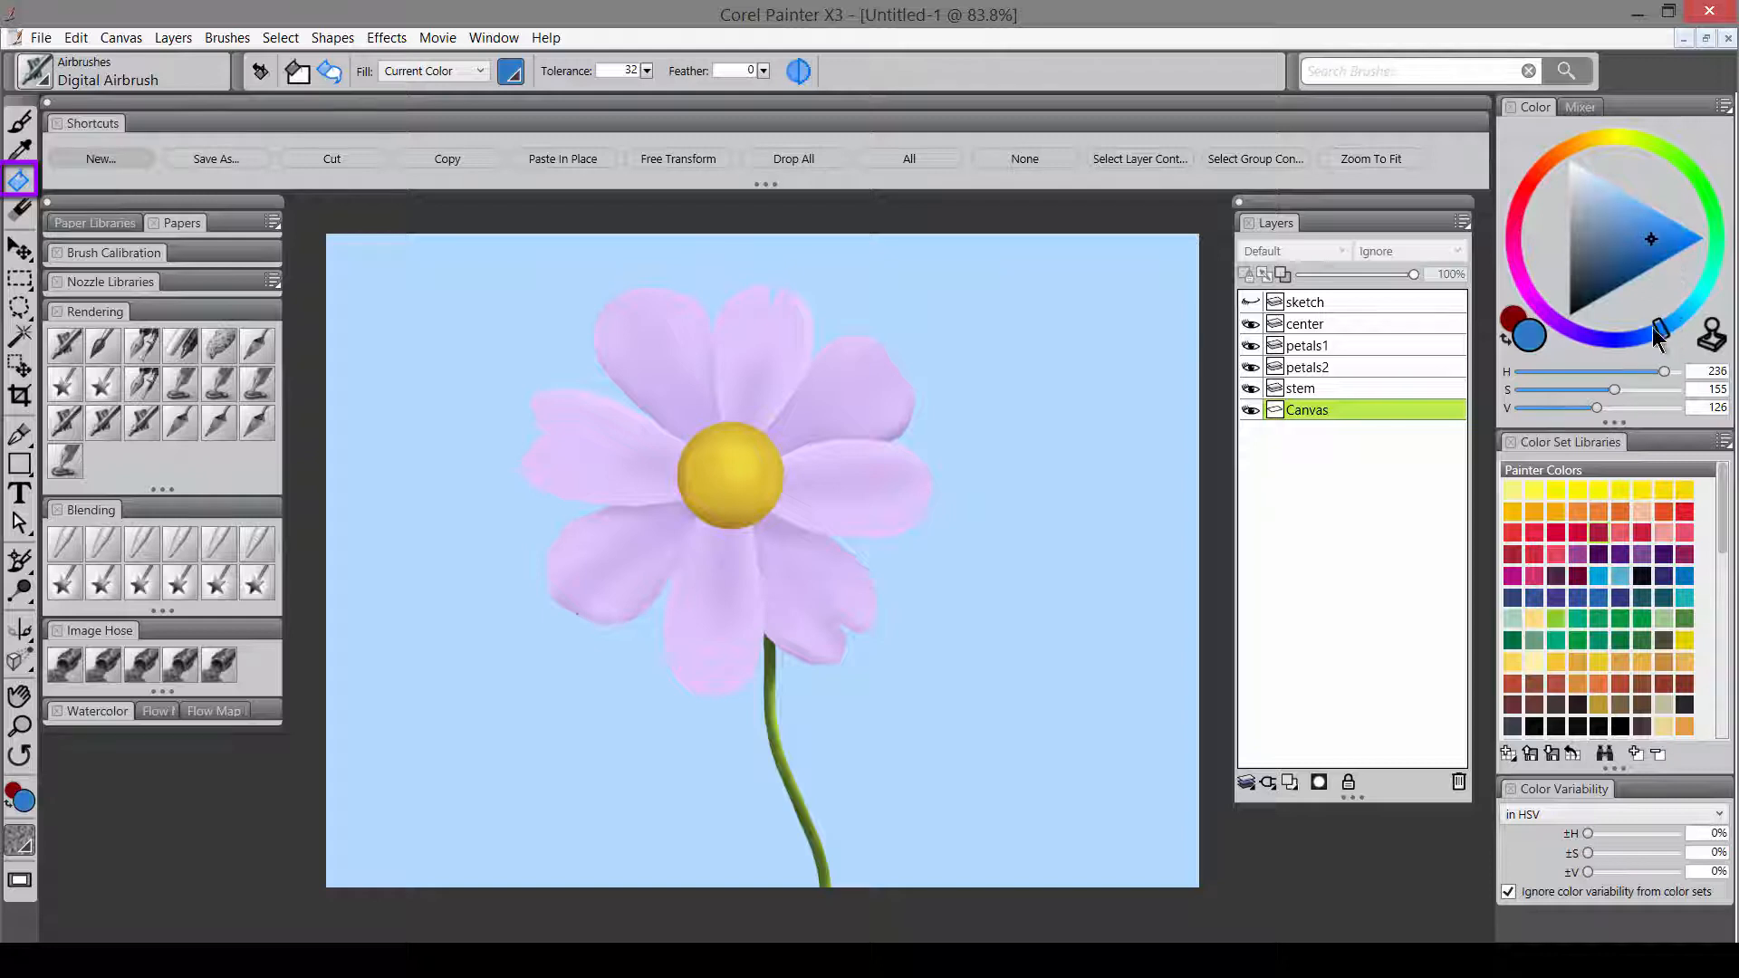
pyautogui.click(66, 349)
pyautogui.press('alt')
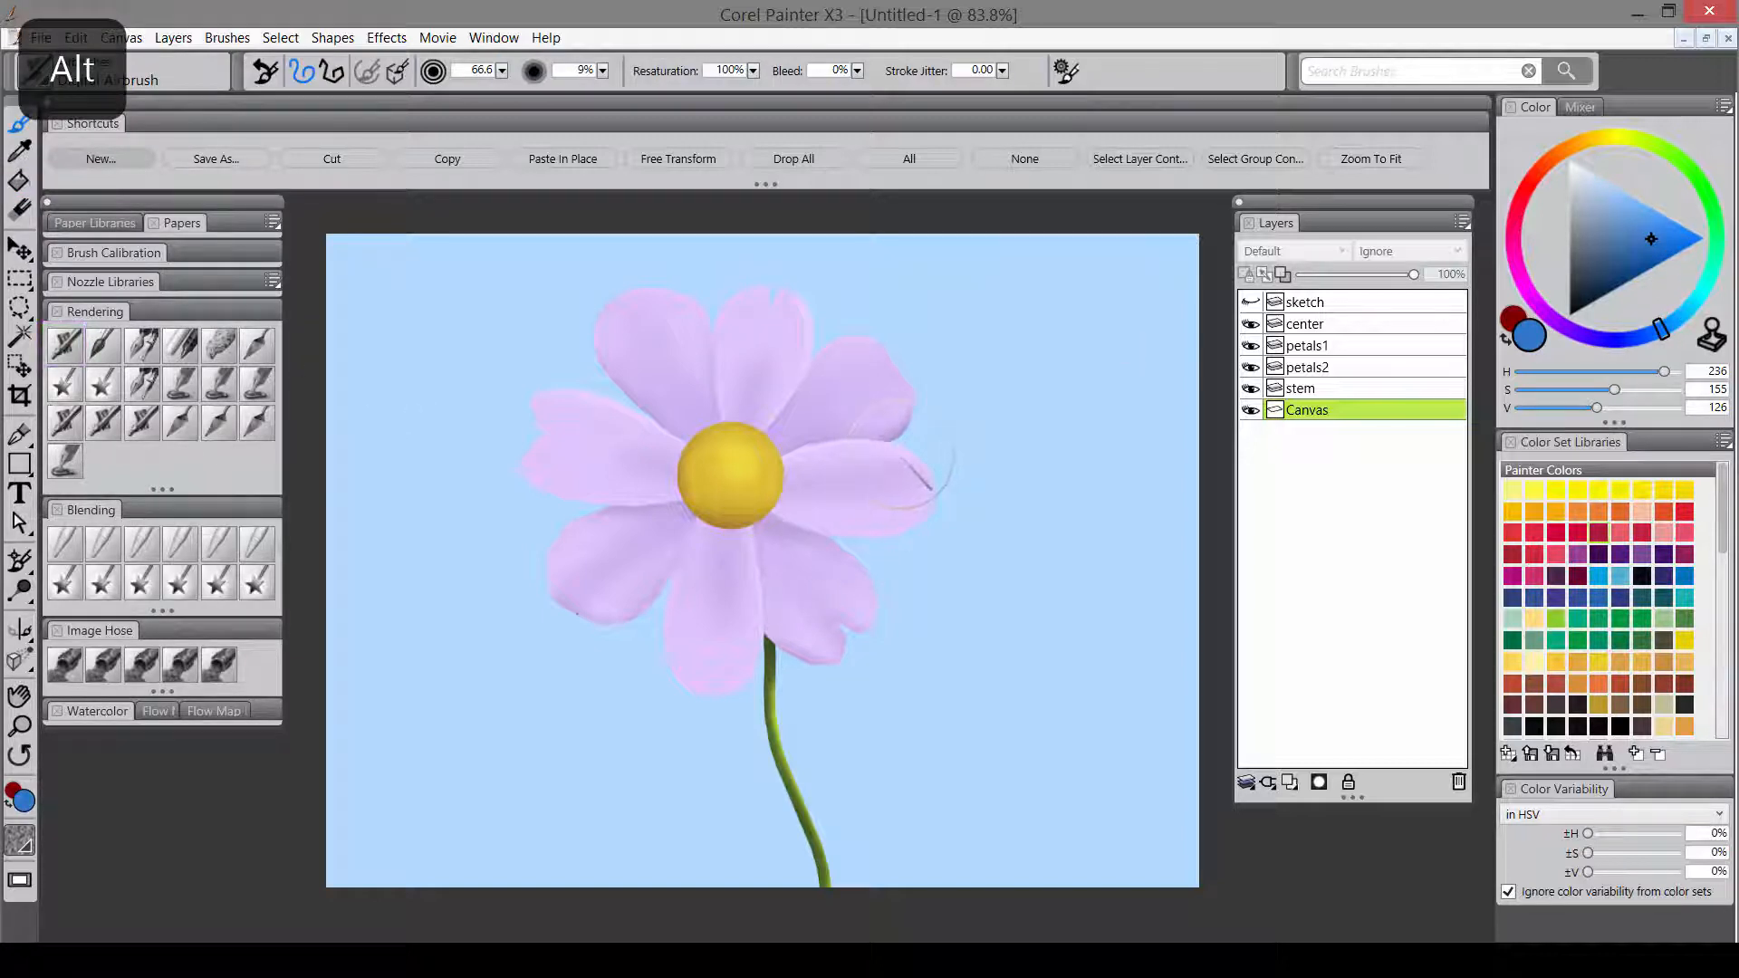
pyautogui.press('Tab')
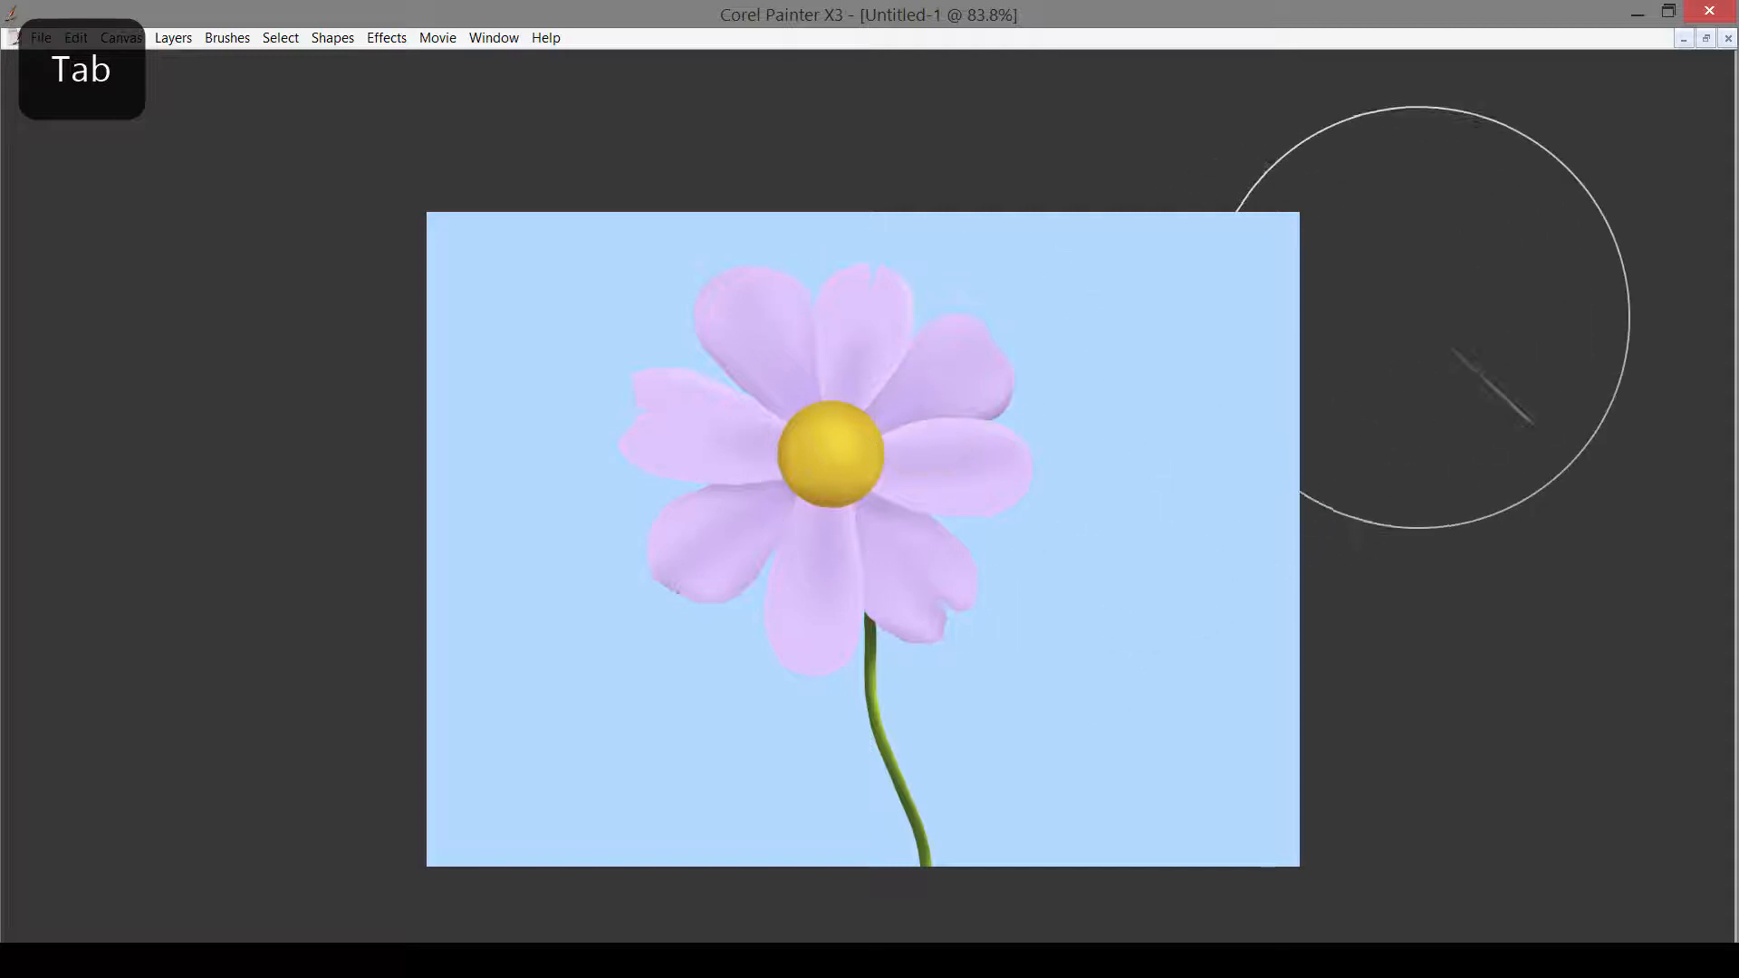
pyautogui.moveTo(1419, 318)
pyautogui.mouseDown()
pyautogui.moveTo(192, 270)
pyautogui.moveTo(1523, 319)
pyautogui.moveTo(388, 377)
pyautogui.moveTo(1009, 354)
pyautogui.moveTo(888, 376)
pyautogui.moveTo(685, 181)
pyautogui.mouseUp()
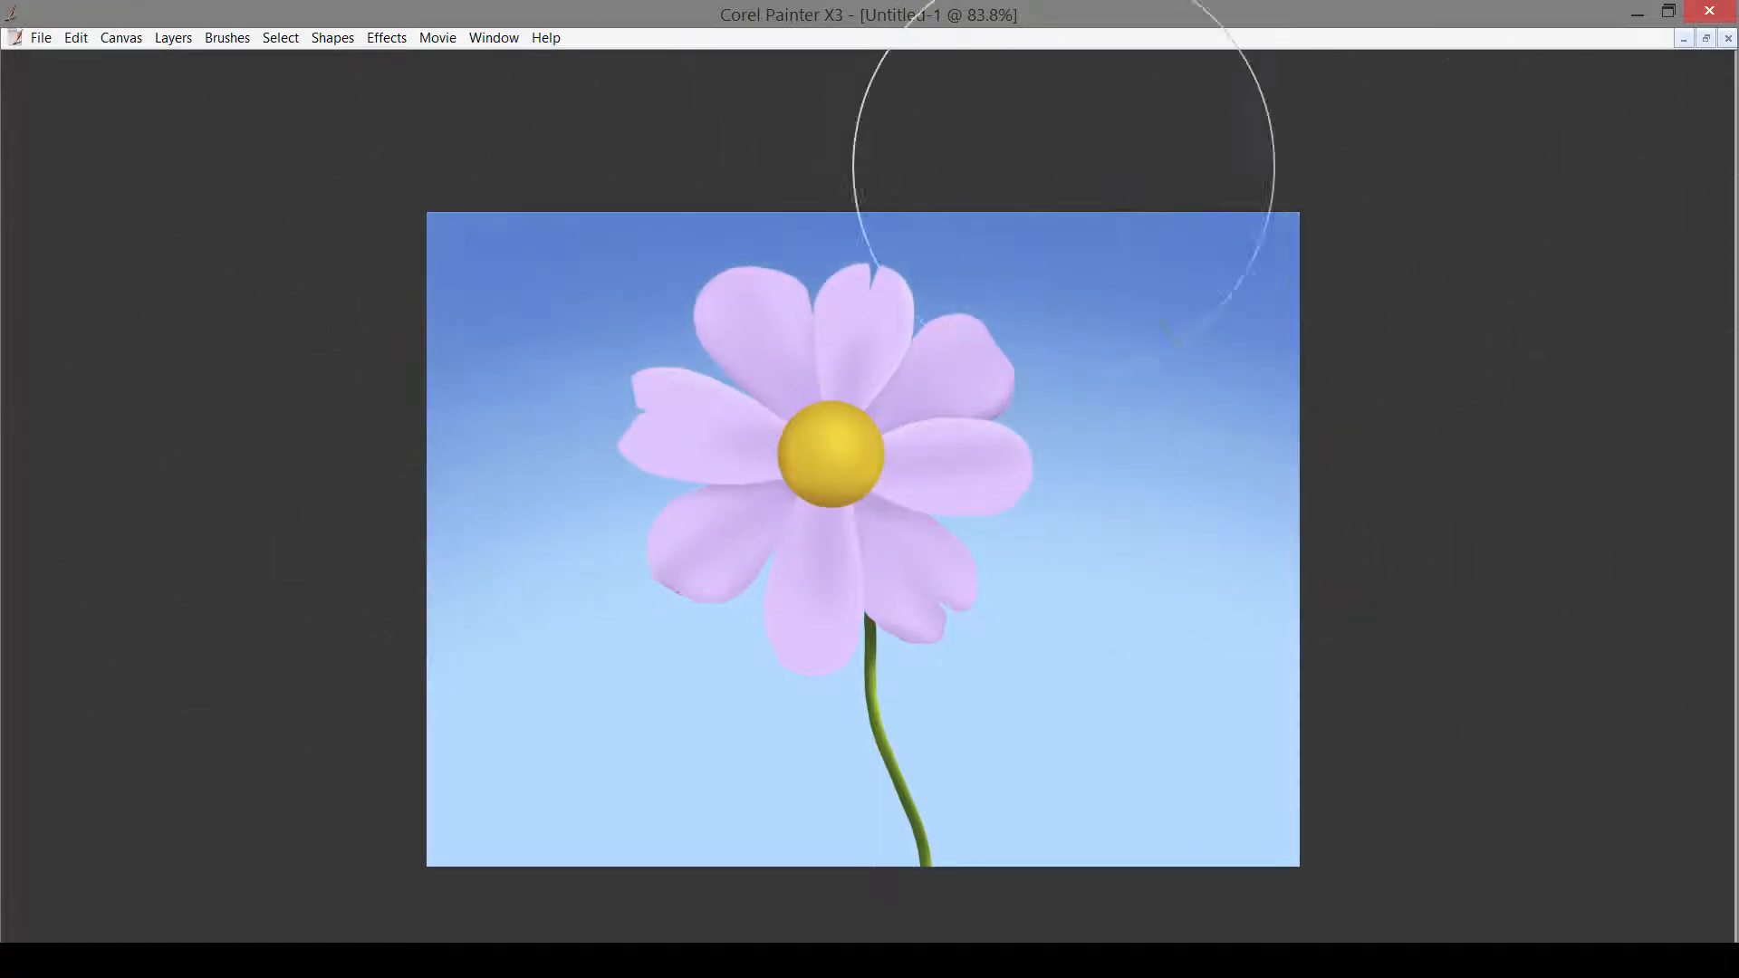
# - Airbrush a near-white blue (H 230, S 255, V 242) across the lower part of the Canvas background
pyautogui.press('Tab')
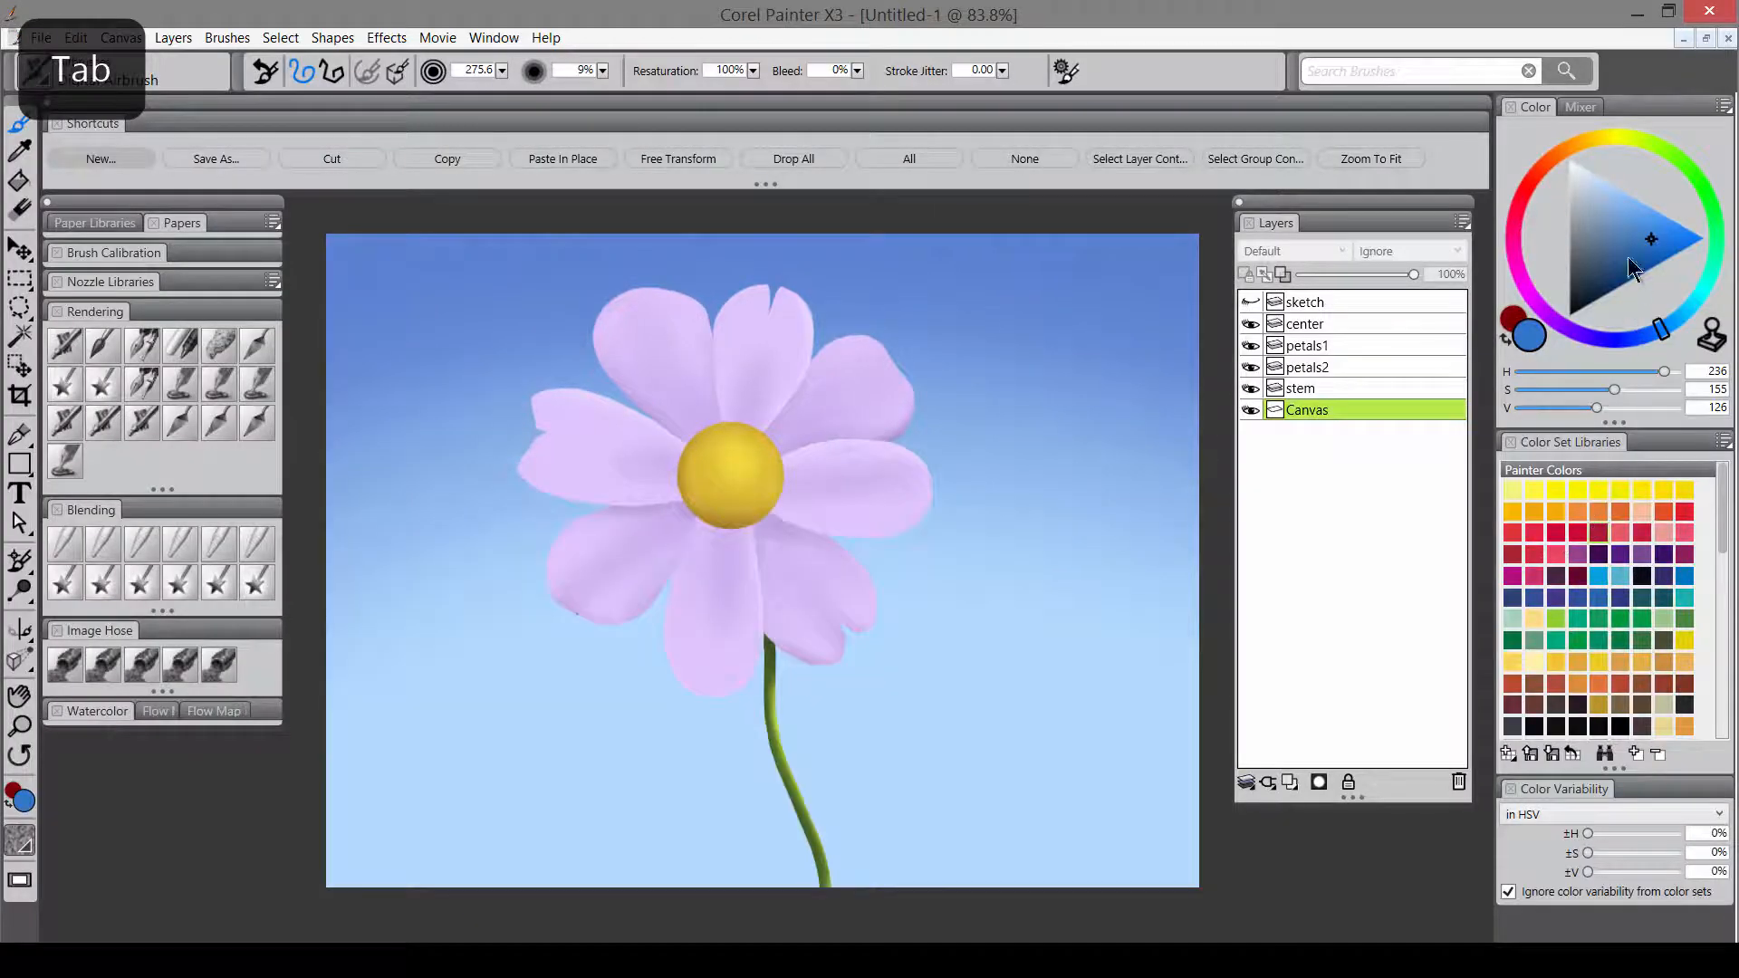
pyautogui.press('Tab')
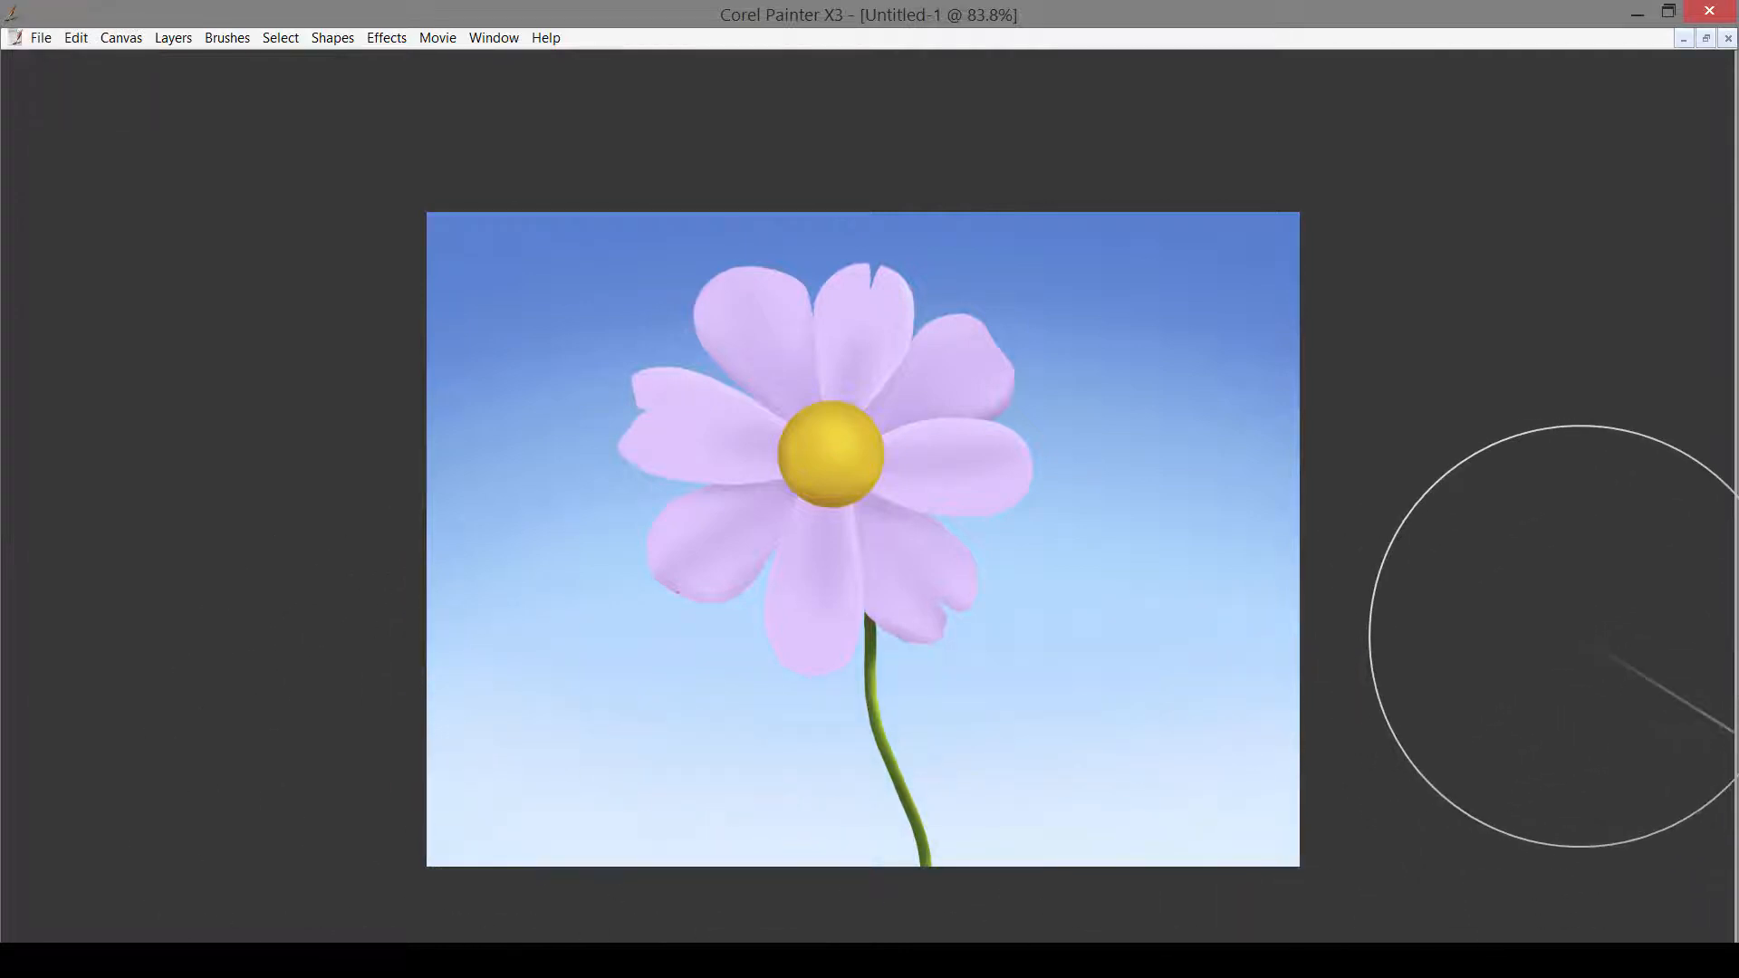
pyautogui.press('Tab')
# - Select the content of the center layer and add a new layer directly above it
pyautogui.click(1318, 326)
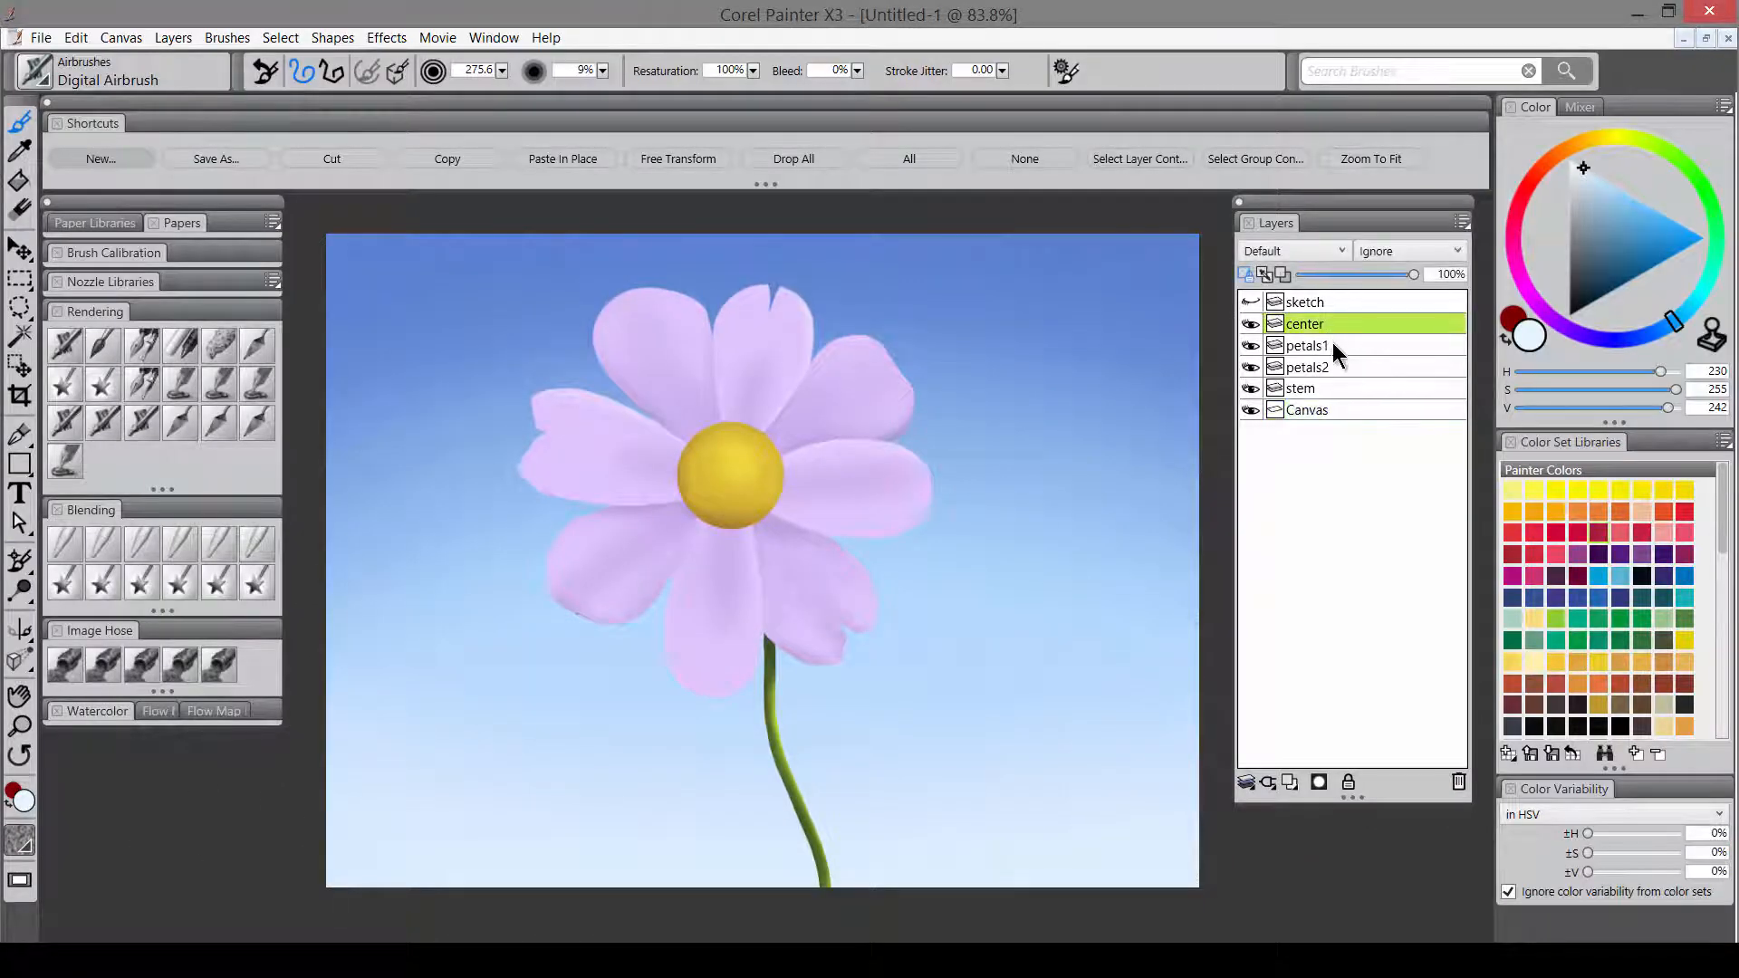
pyautogui.rightClick(1325, 328)
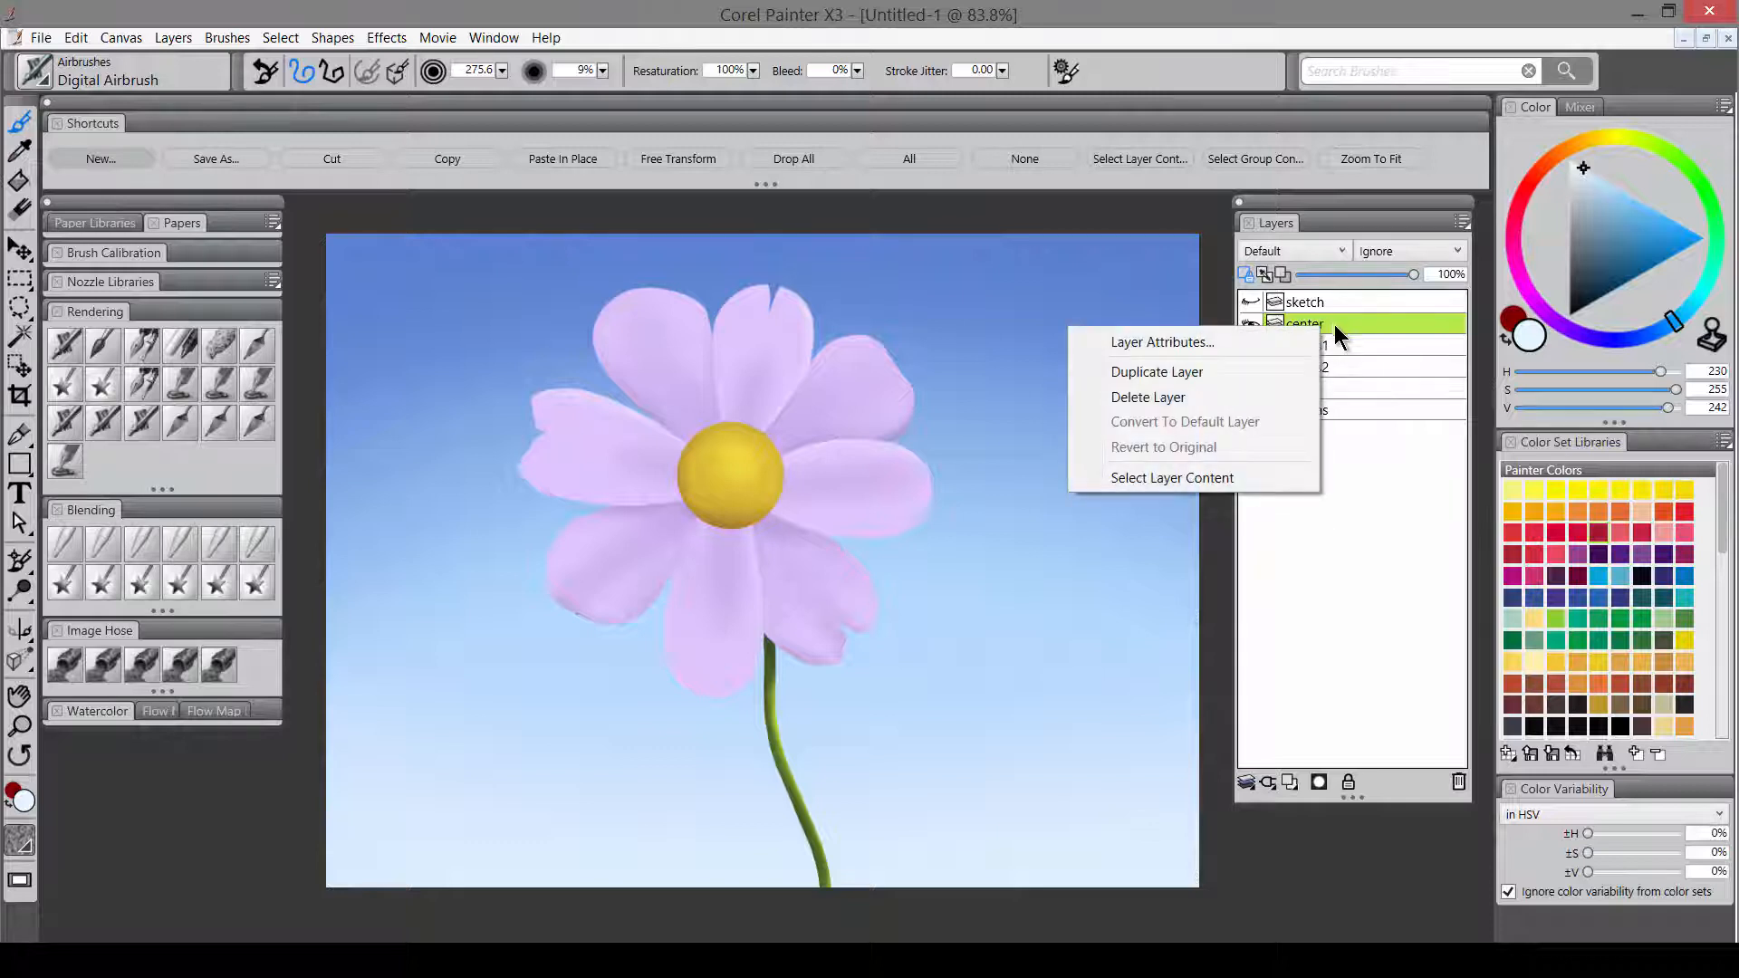
pyautogui.click(1214, 473)
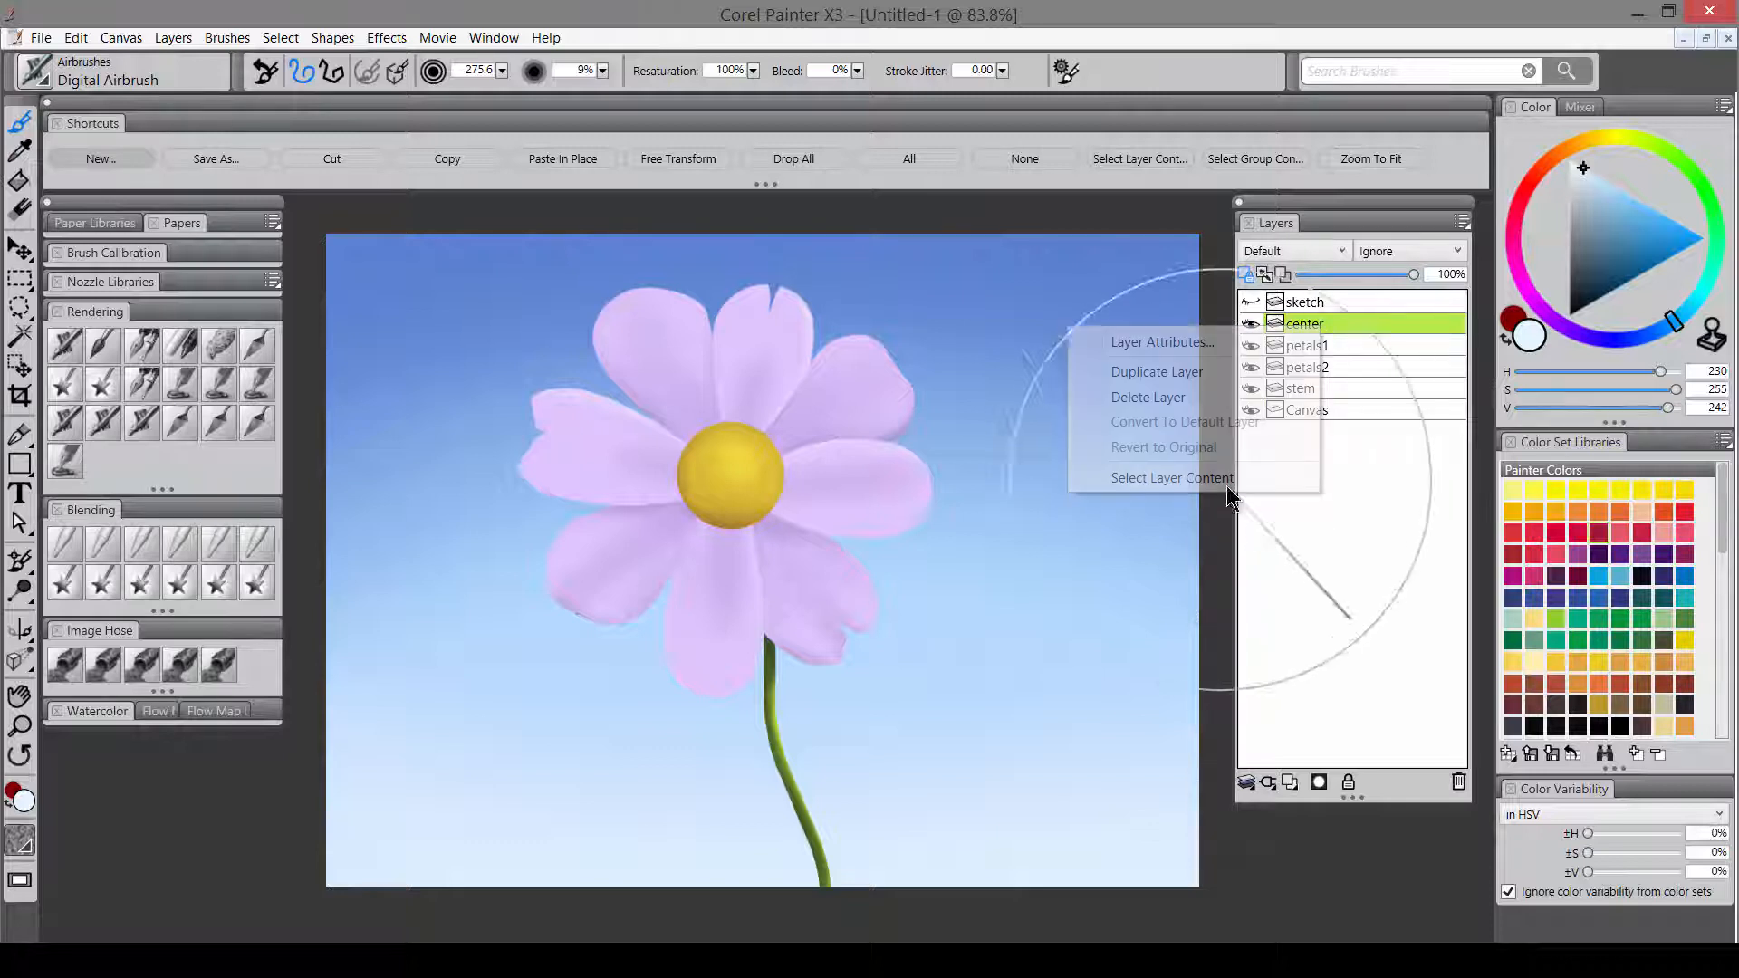
pyautogui.click(1295, 777)
# - Set the new layer to Multiply with Pick Up Underlying Color off, and rename it center-tex
pyautogui.click(1301, 253)
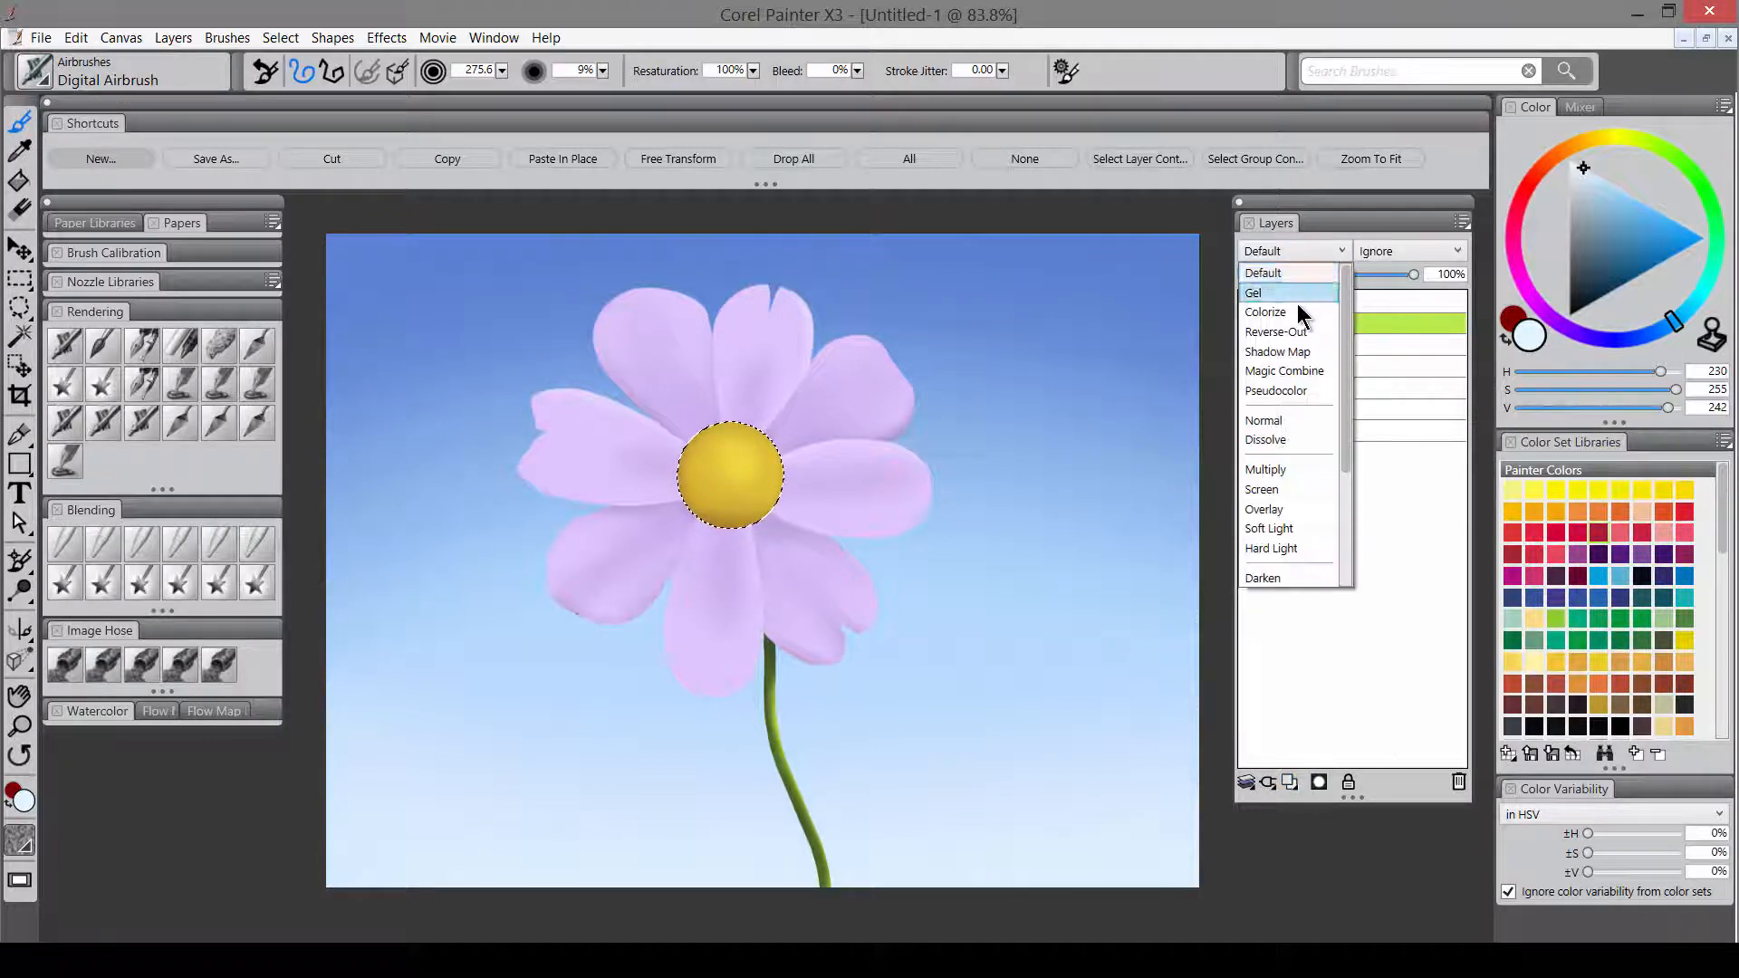
pyautogui.click(1290, 431)
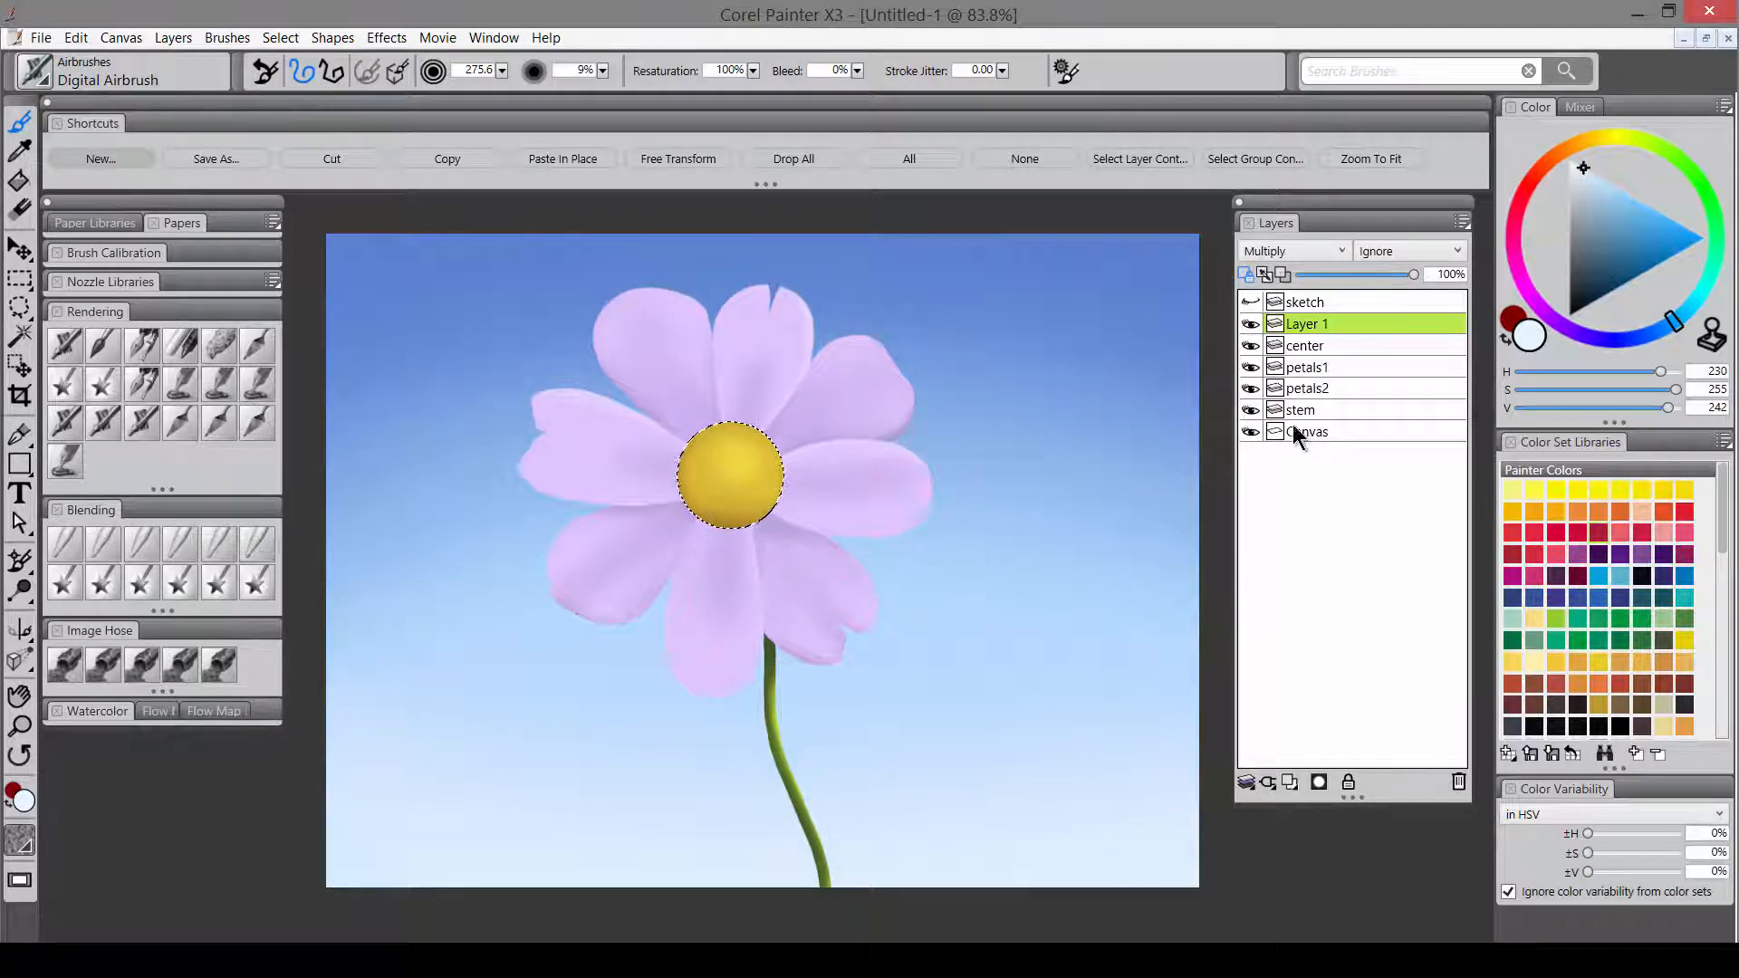
pyautogui.click(1247, 274)
pyautogui.doubleClick(1305, 325)
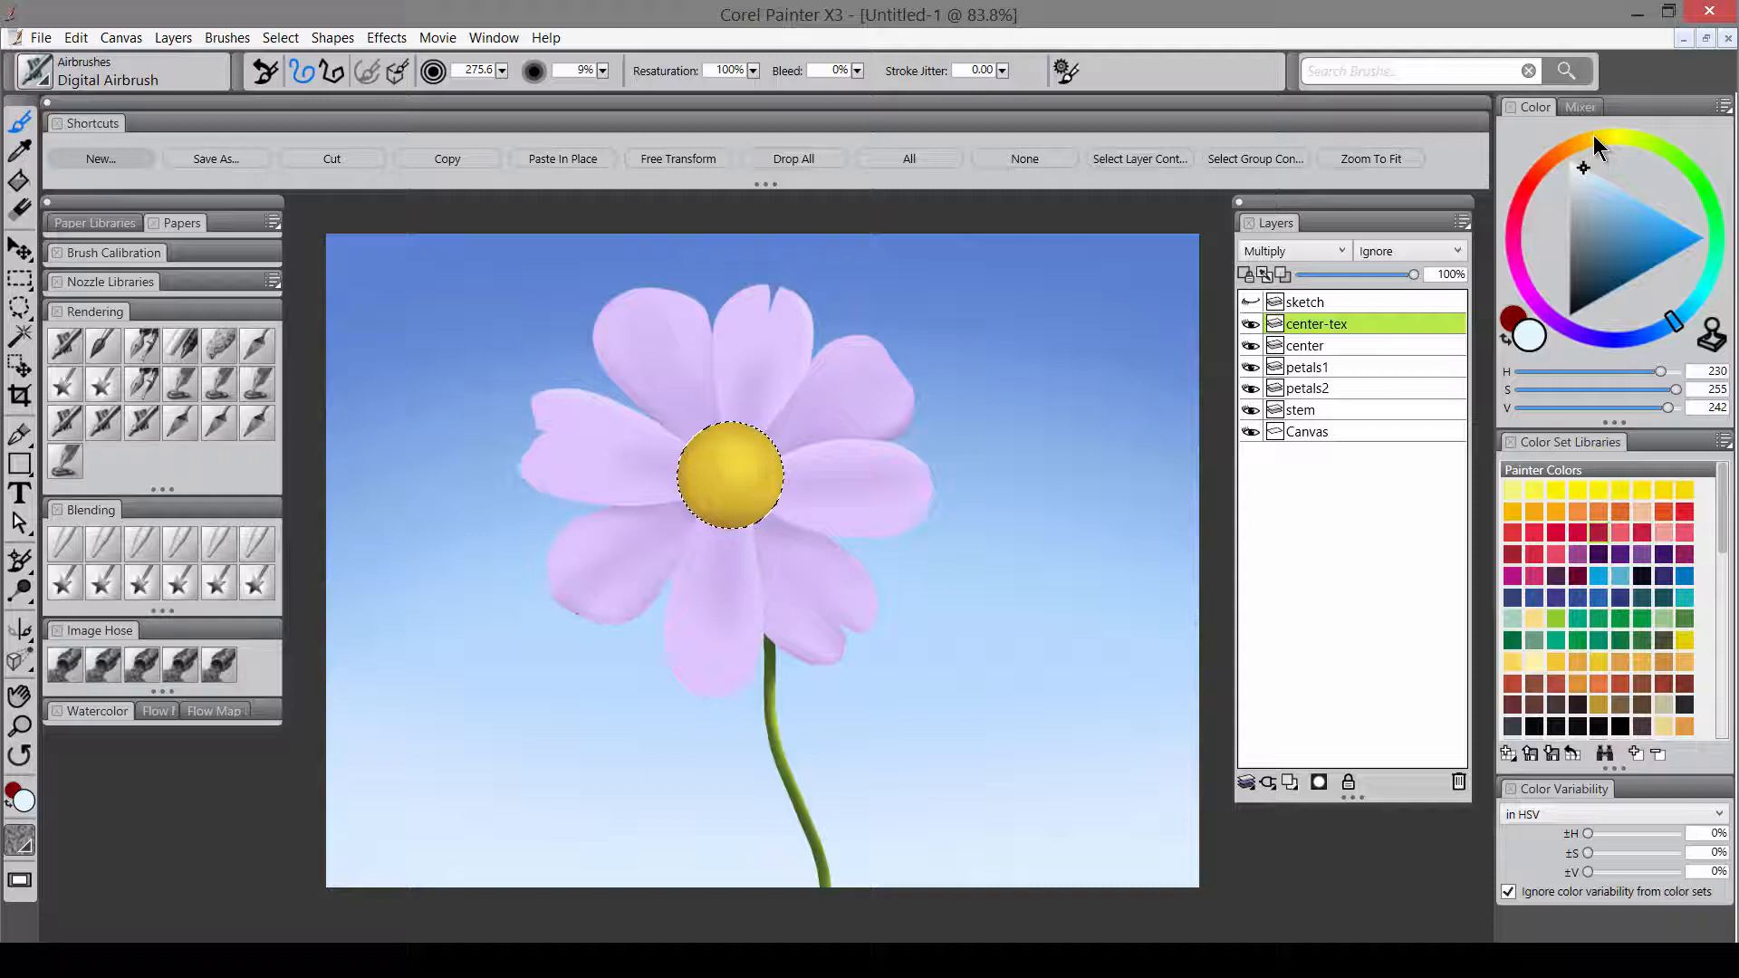
# - Pick a dark golden orange (H 113, S 255, V 97) and choose the Square Chalk for texturing the flower's center
pyautogui.click(1592, 137)
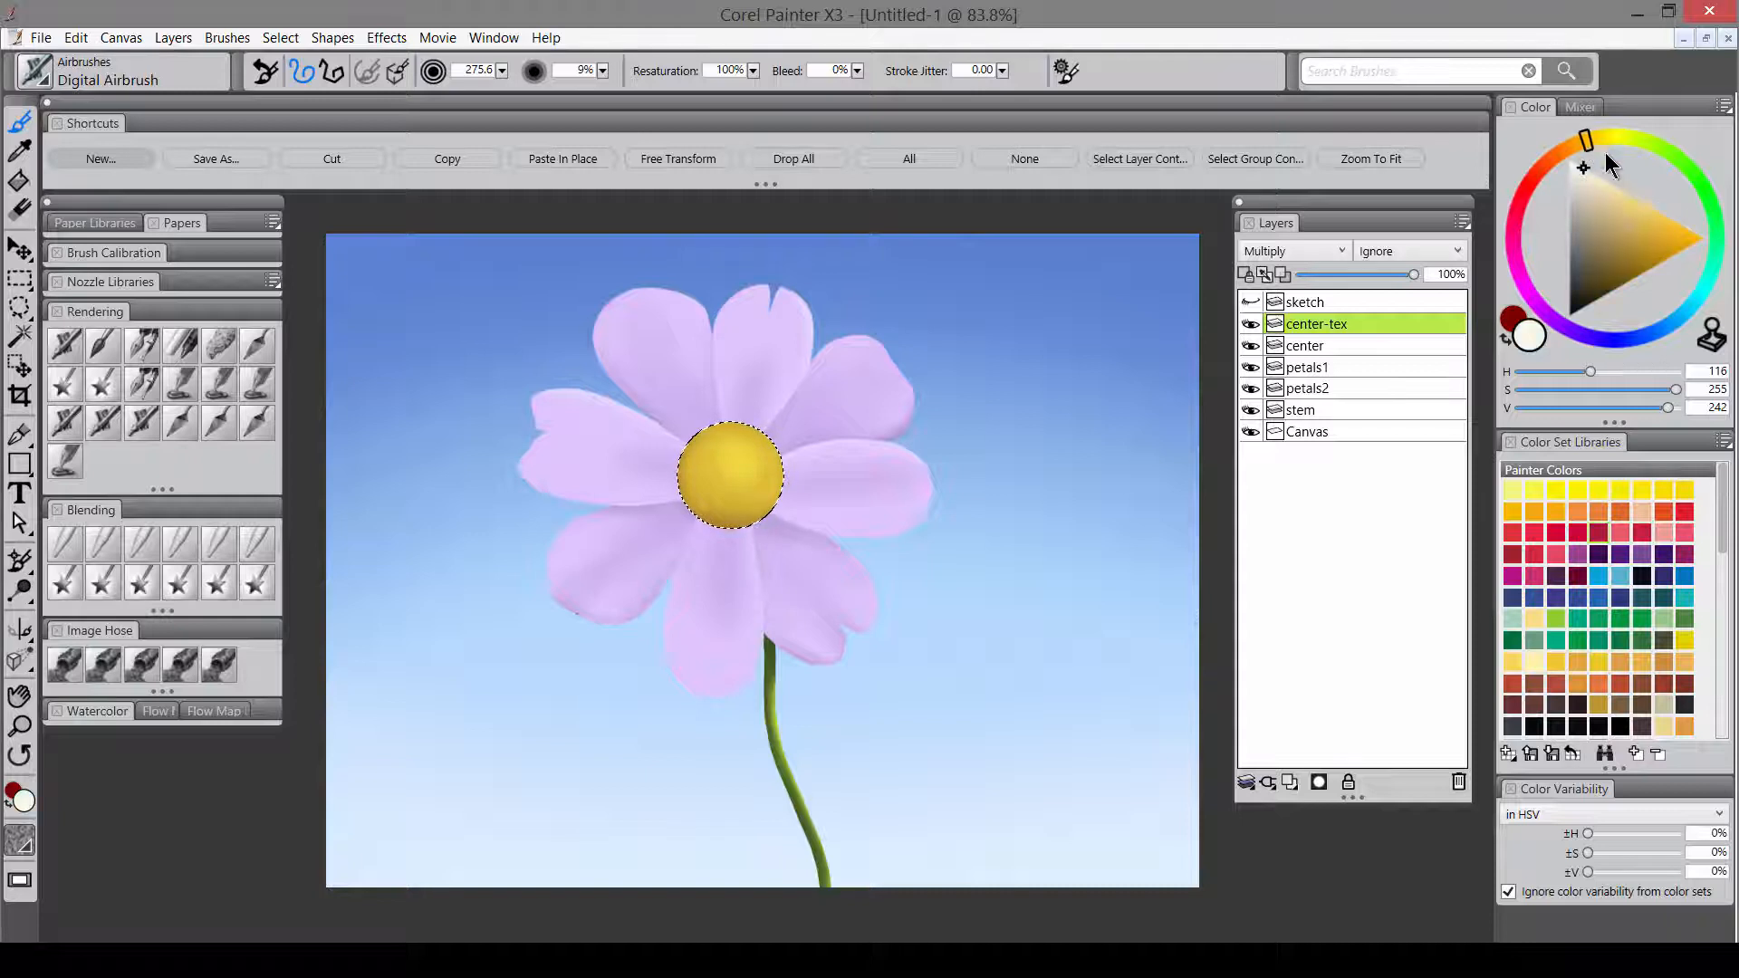
pyautogui.click(1673, 258)
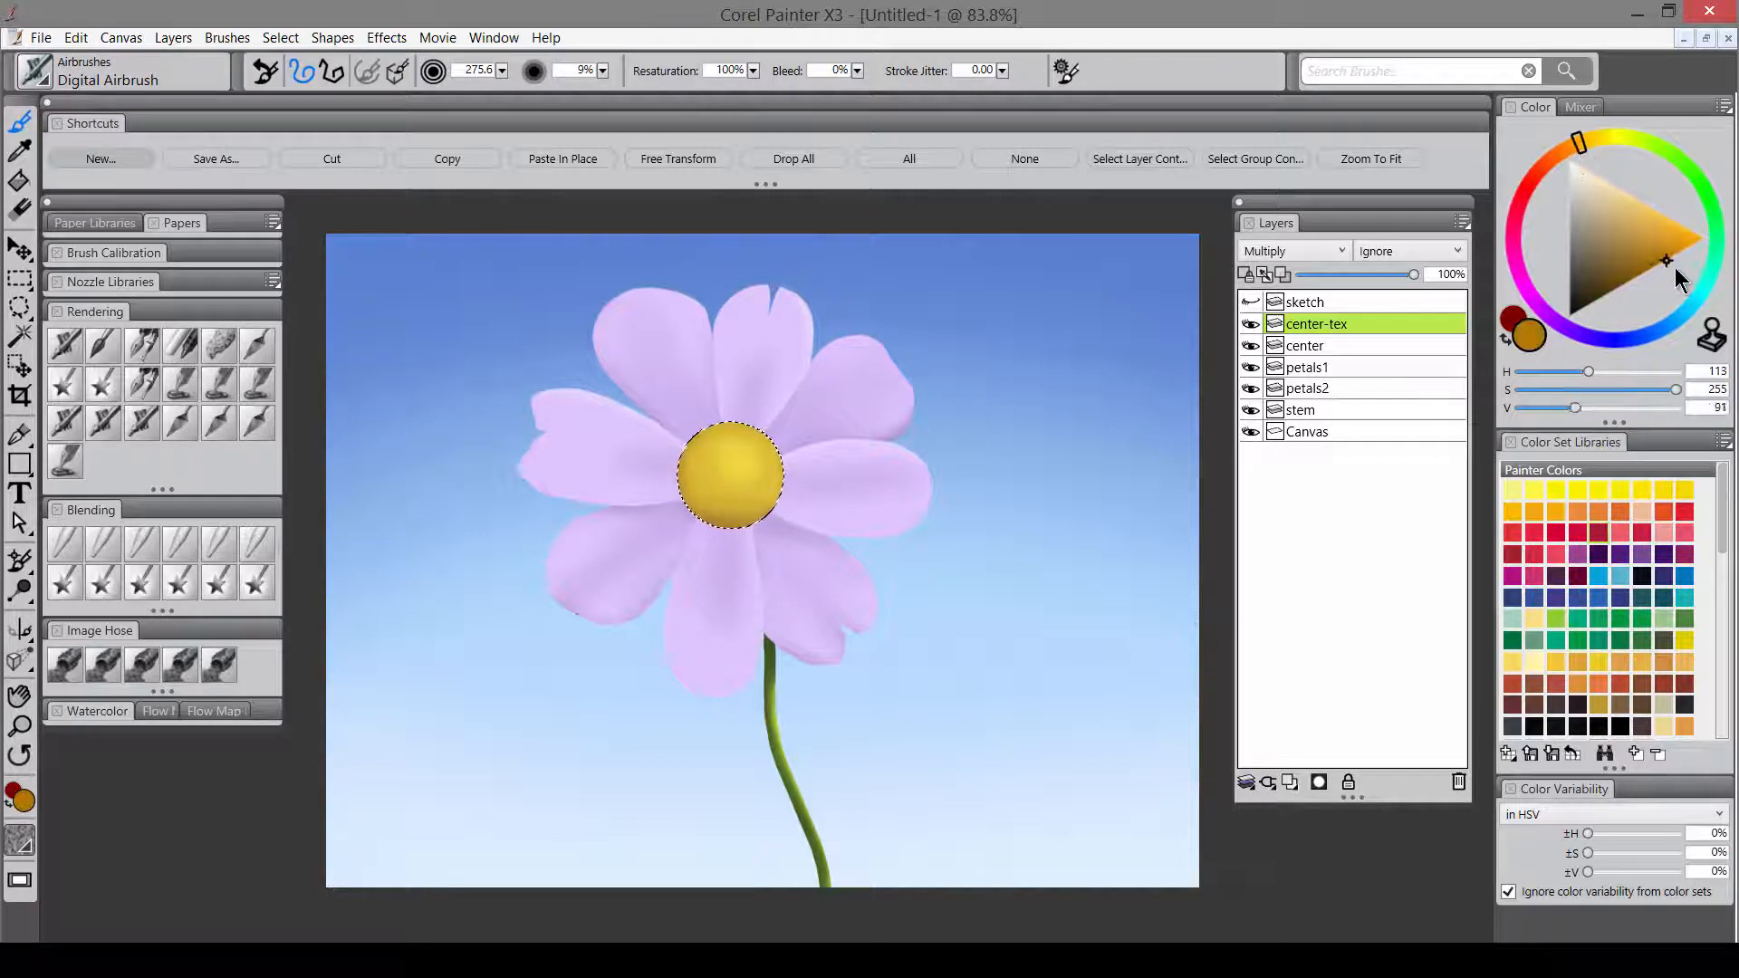
pyautogui.click(181, 345)
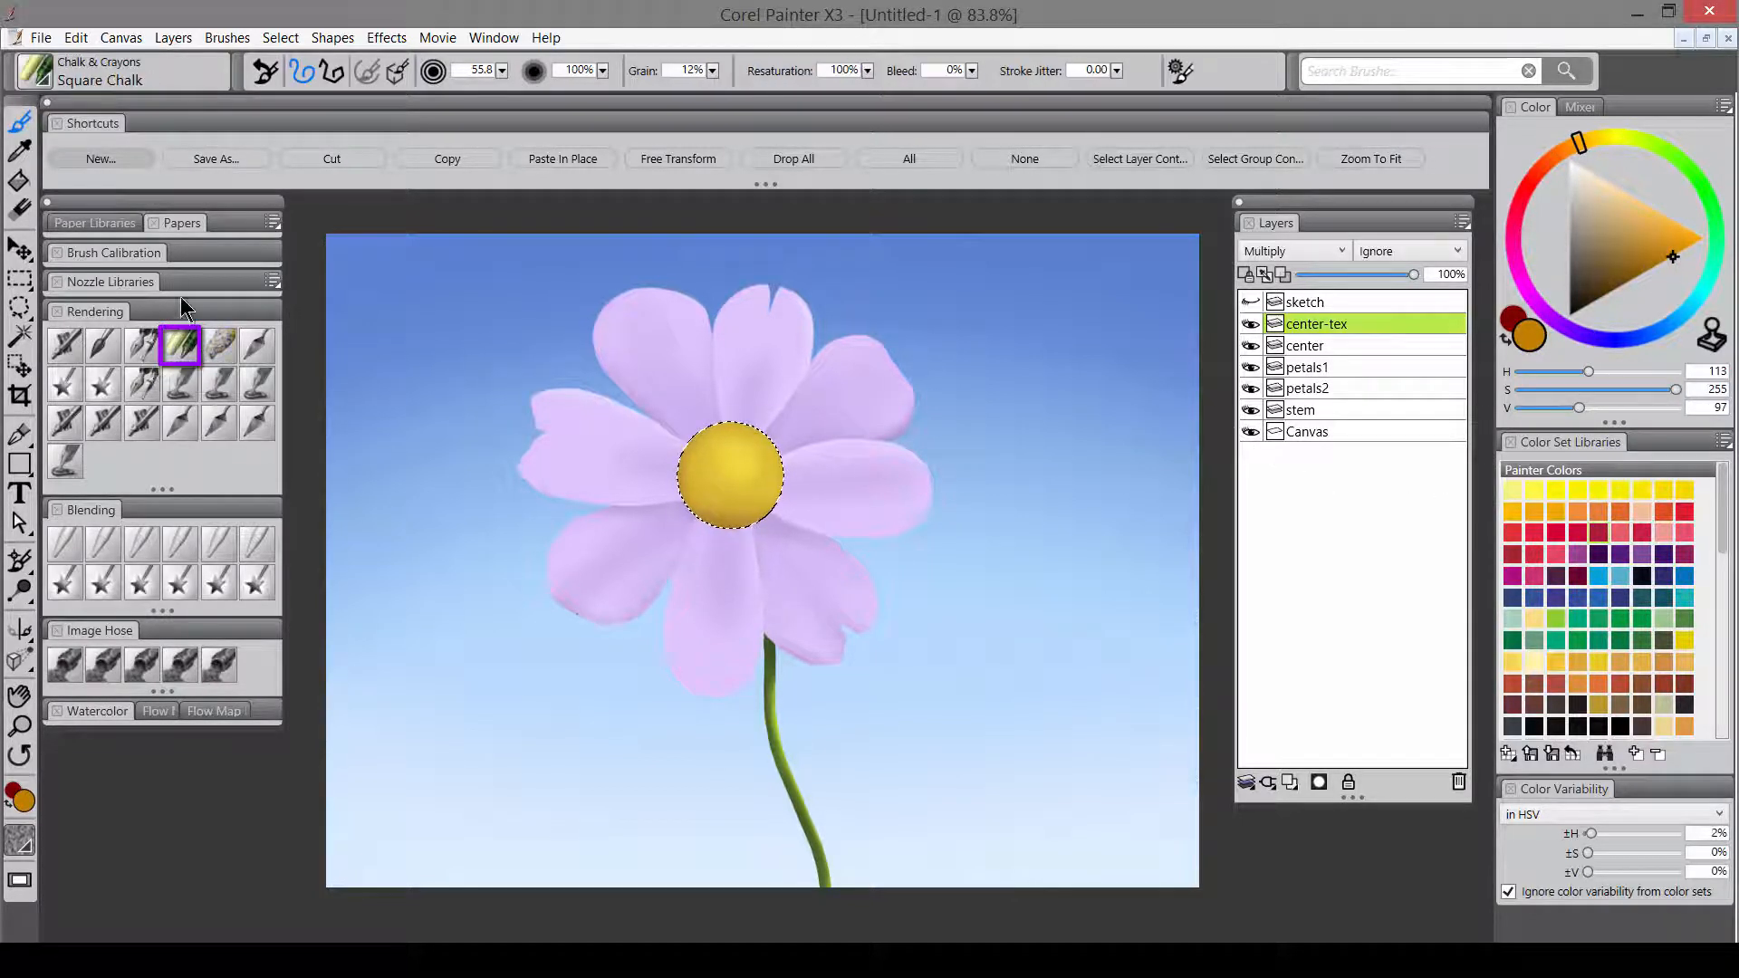
# - Chalk the center with Bumpy Skin paper at 145% scale, 143% contrast and 85% brightness, lower center-tex's opacity to 49%, and deselect
pyautogui.click(174, 229)
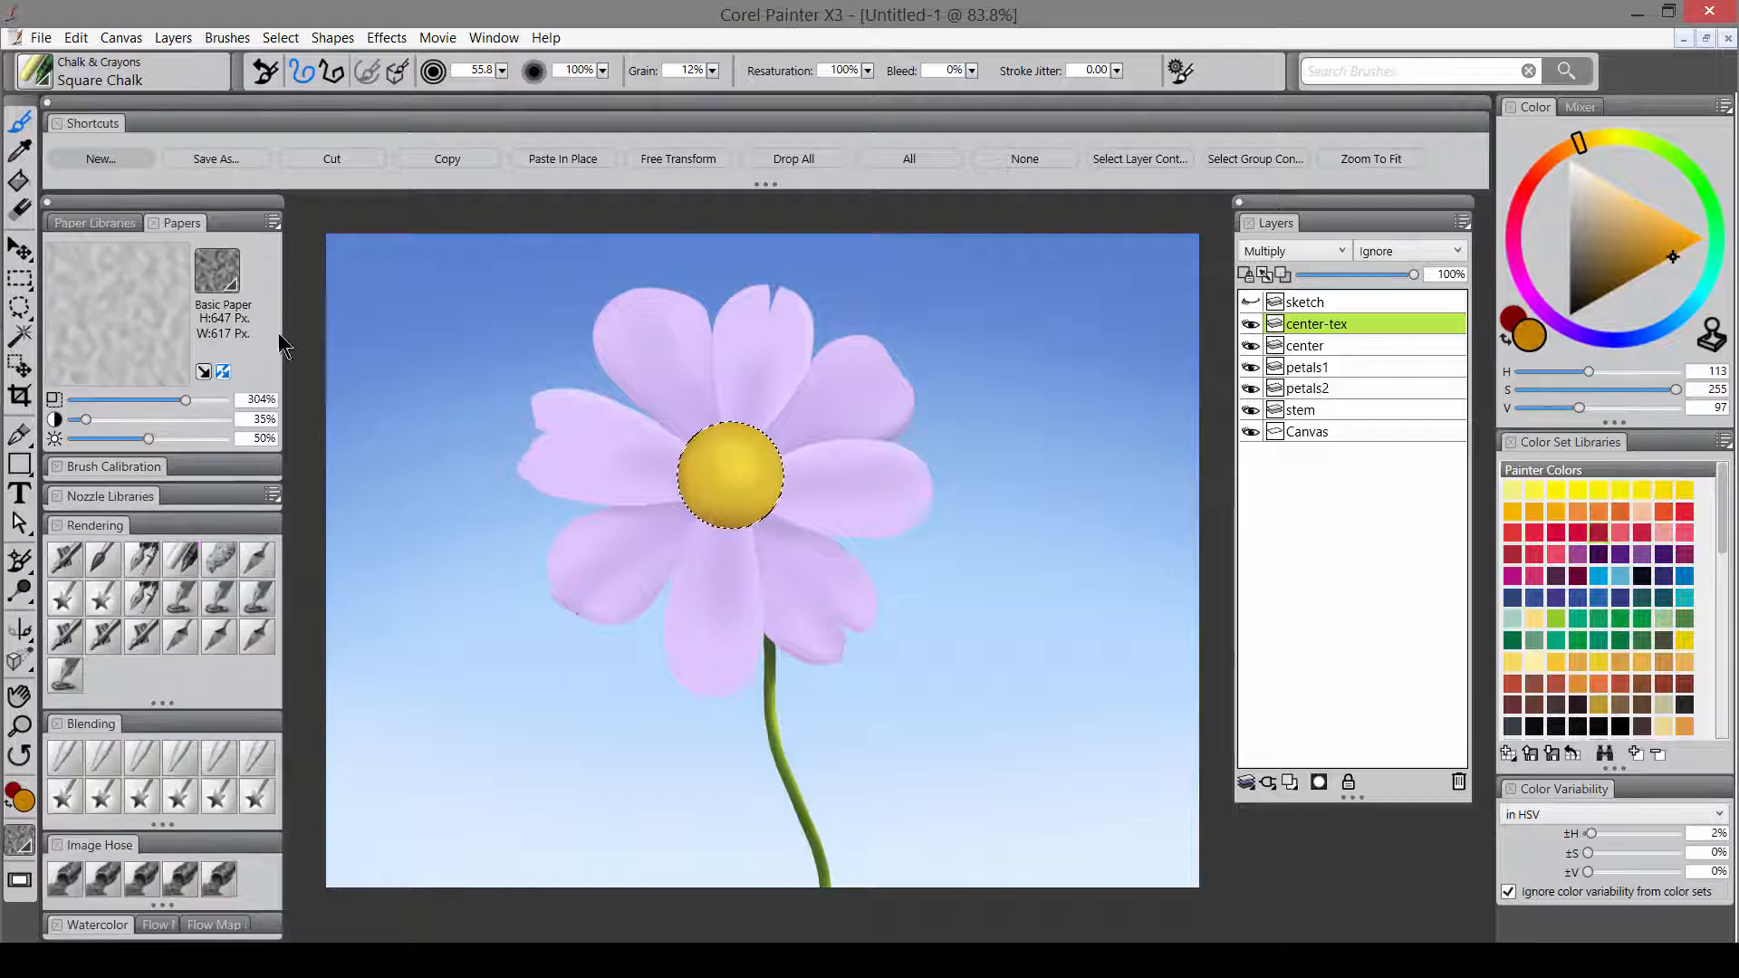
pyautogui.click(220, 272)
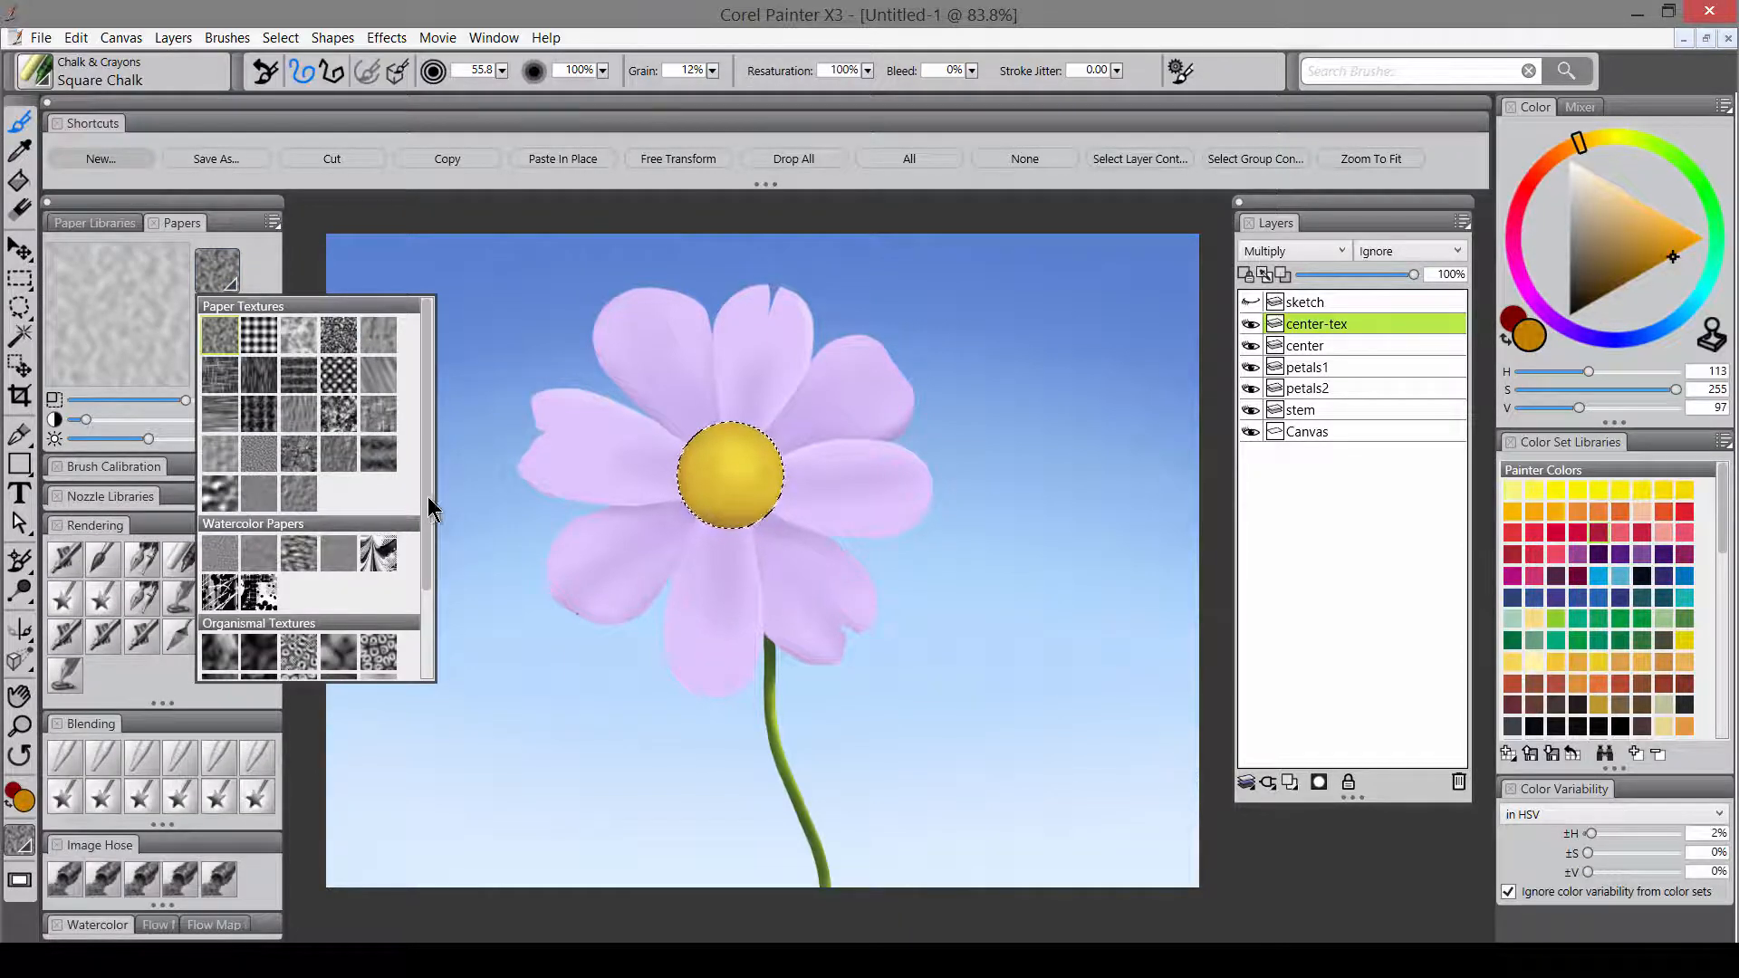
pyautogui.moveTo(428, 498); pyautogui.dragTo(433, 605)
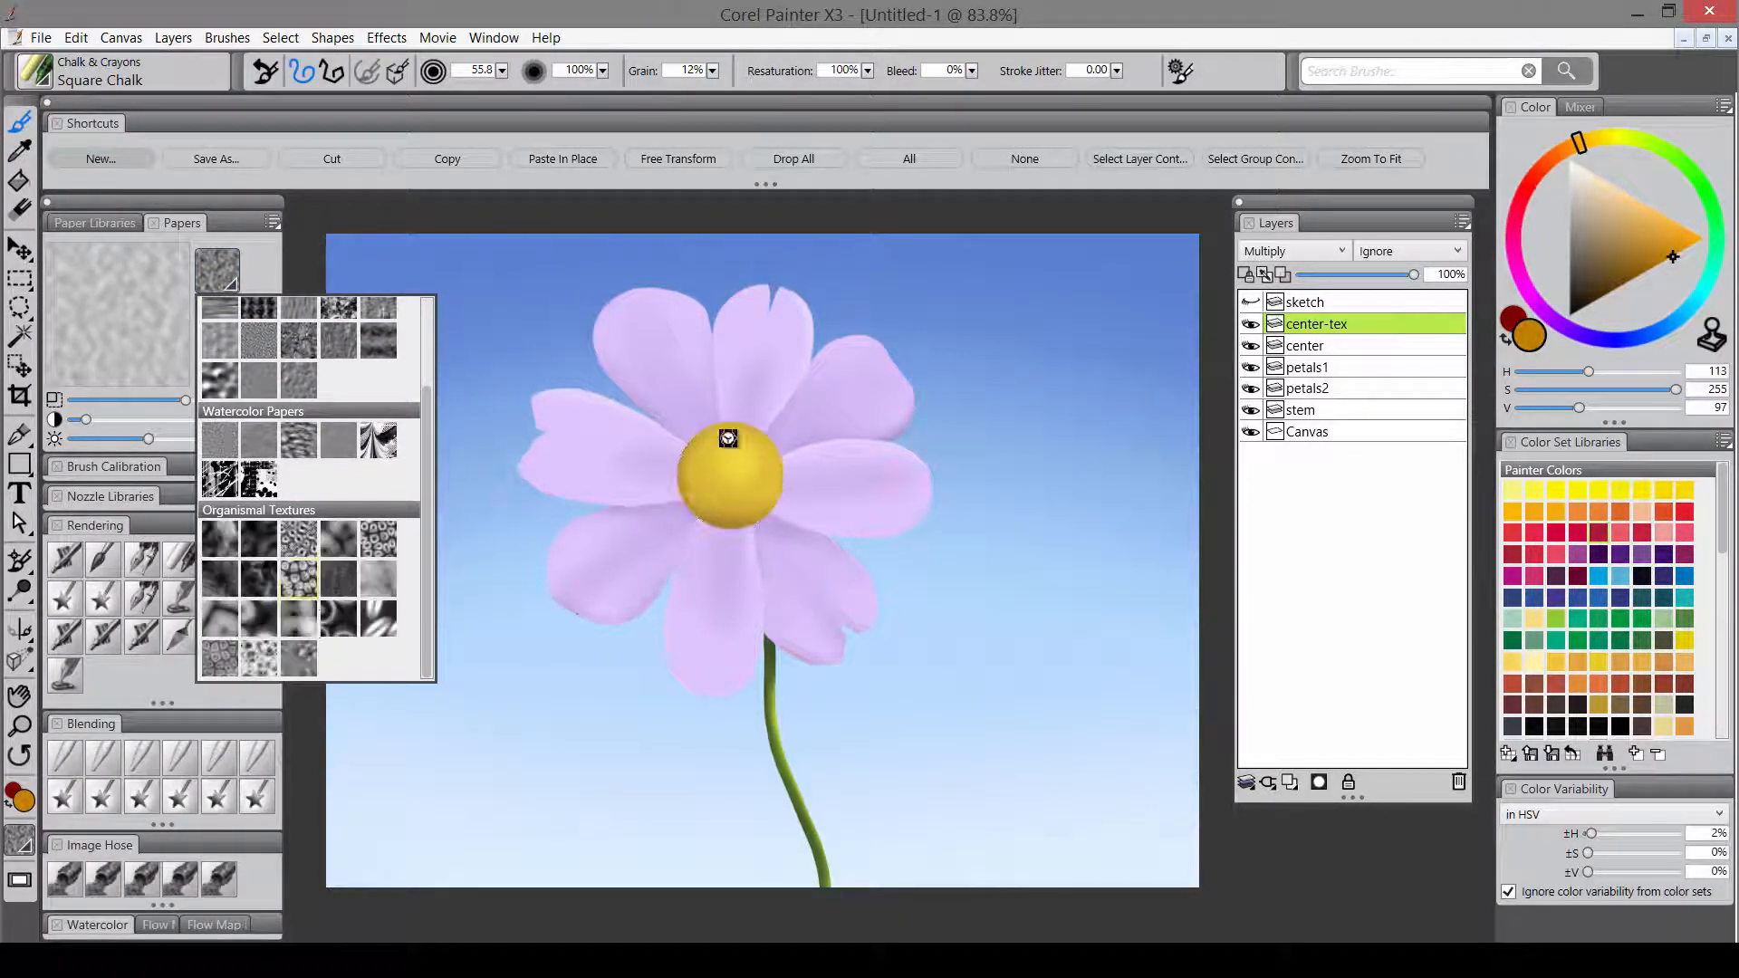
pyautogui.click(304, 585)
pyautogui.click(122, 401)
pyautogui.click(127, 421)
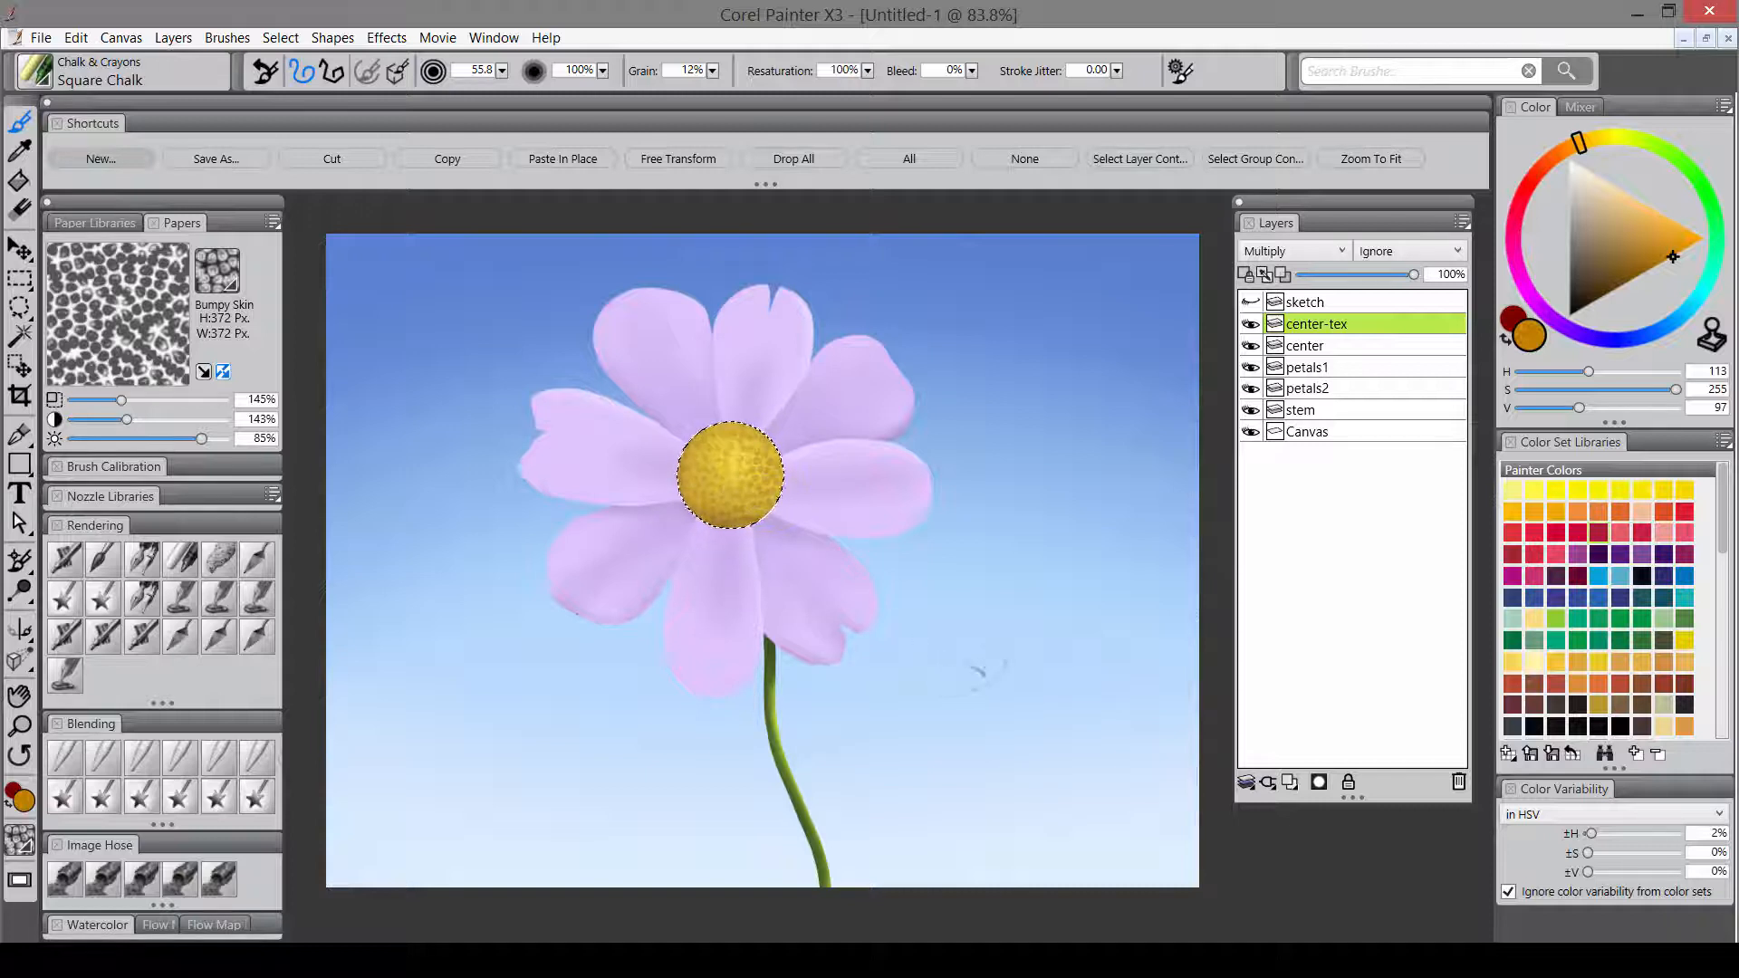
pyautogui.click(1359, 274)
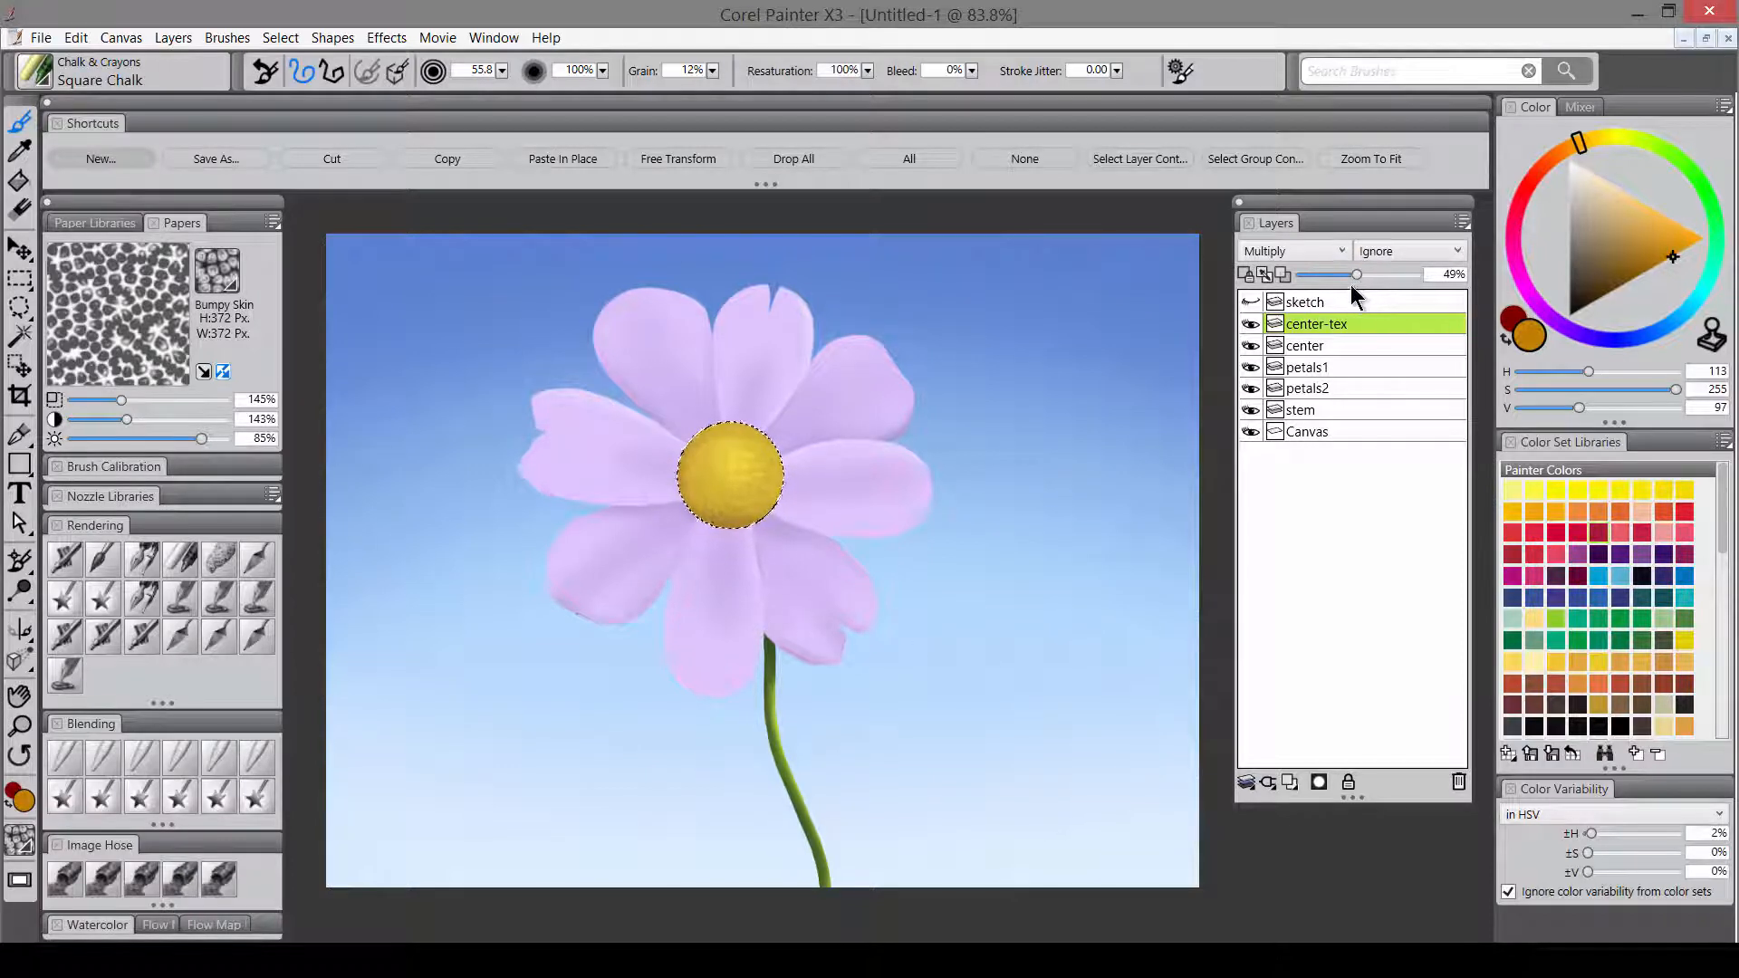
pyautogui.hotkey('ctrl', 'd')
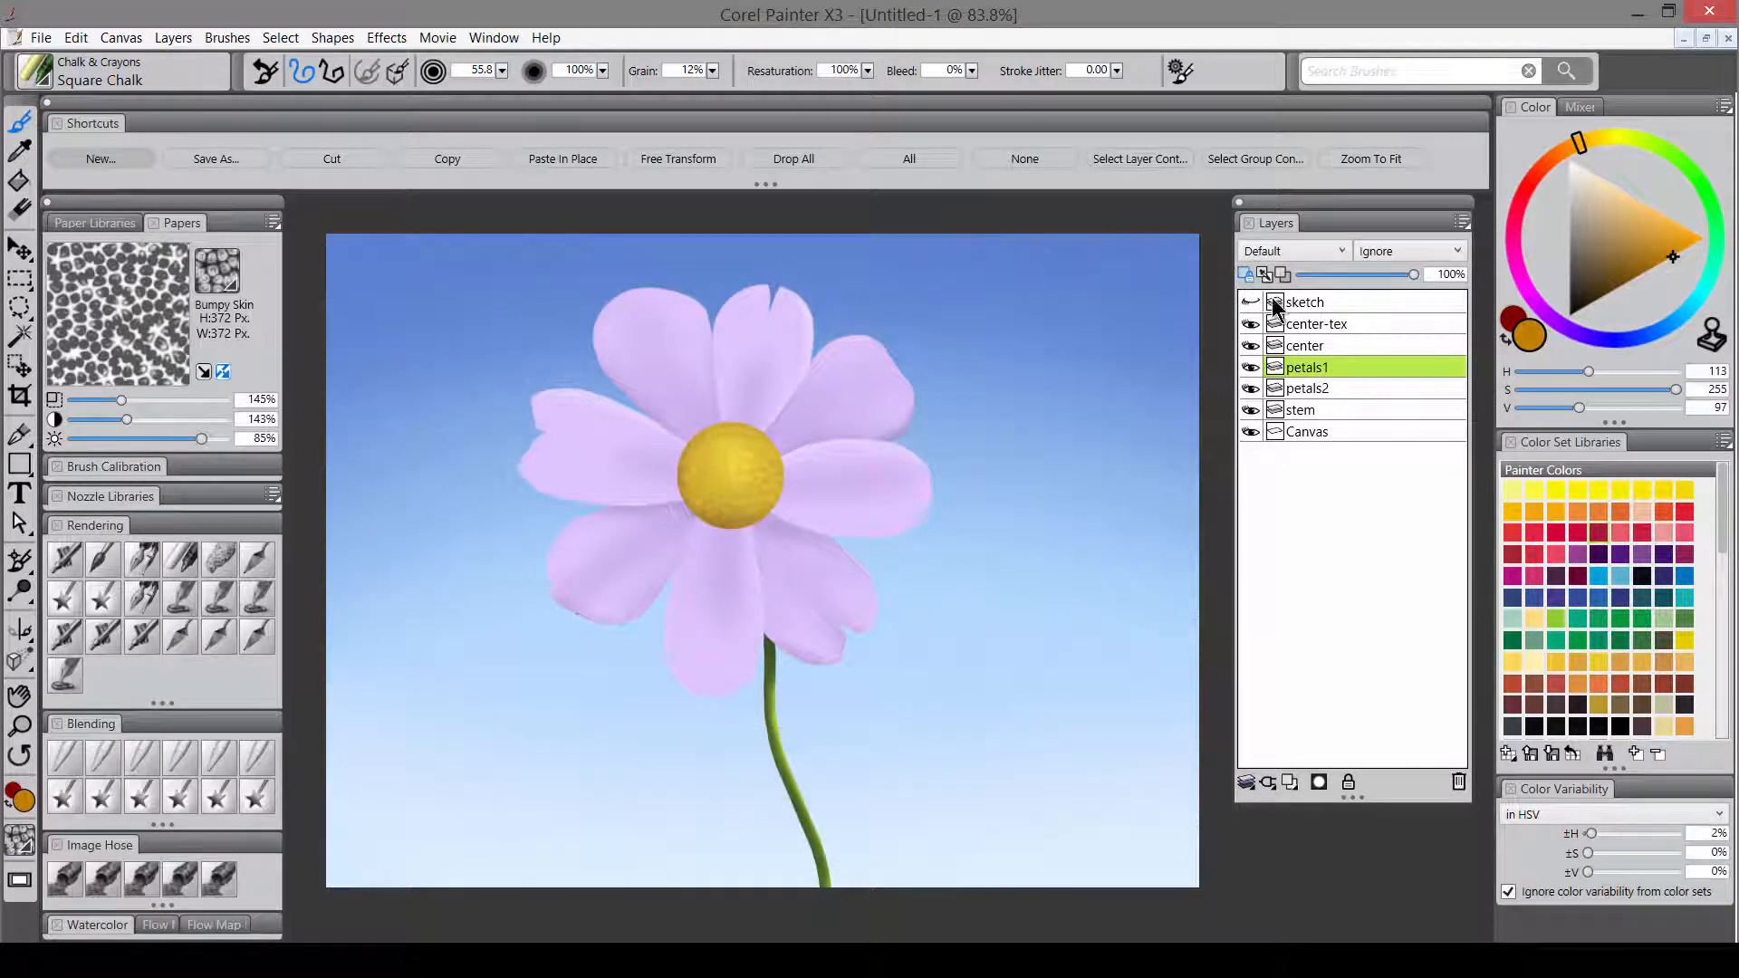
# - Group the petals1 and petals2 layers and name the group petals
pyautogui.keyDown('shift'); pyautogui.click(1327, 389); pyautogui.keyUp('shift')
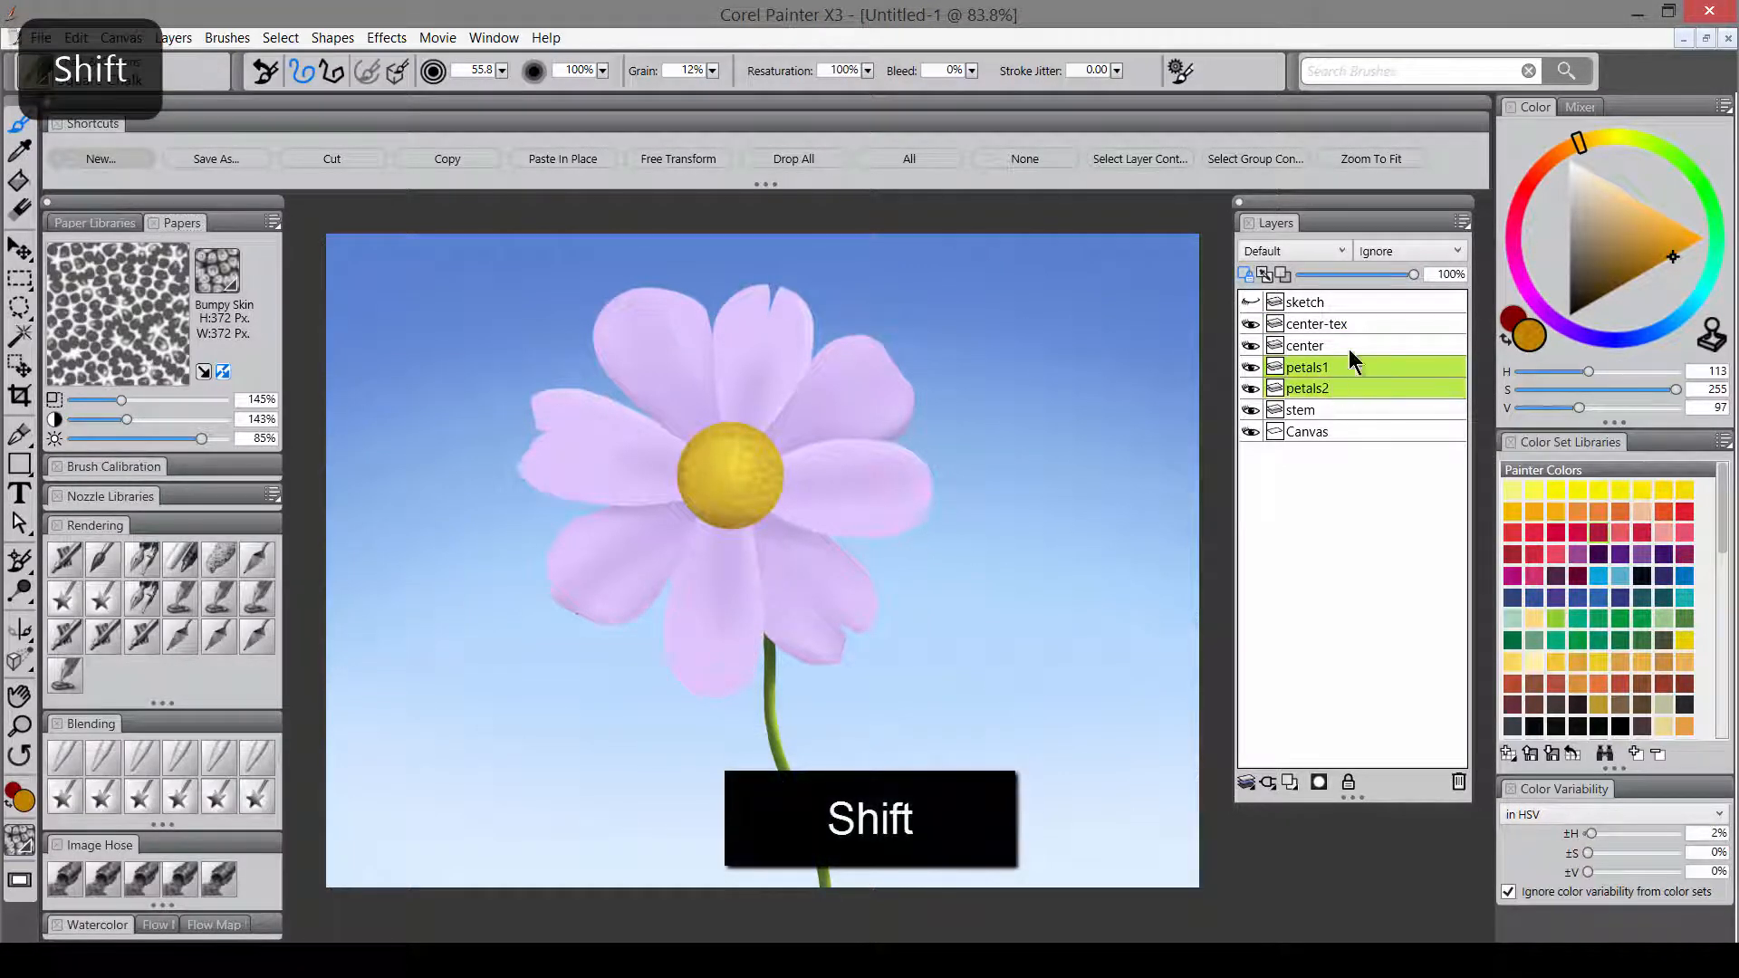
pyautogui.click(1248, 784)
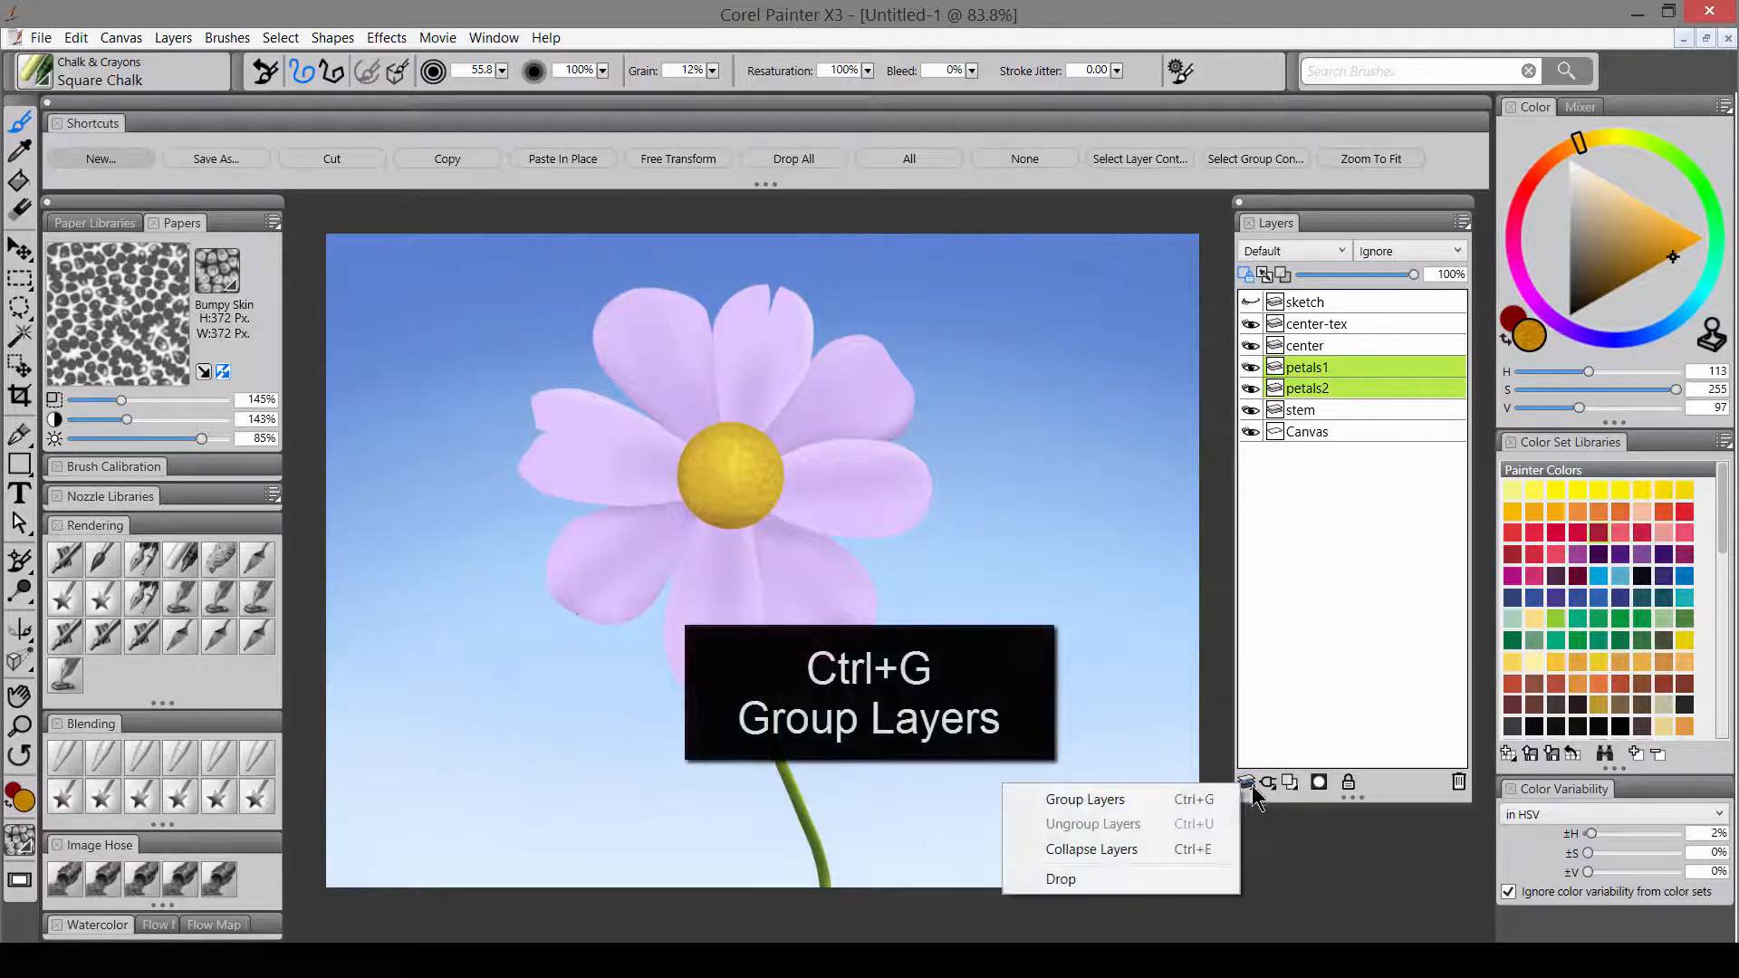
pyautogui.click(1136, 800)
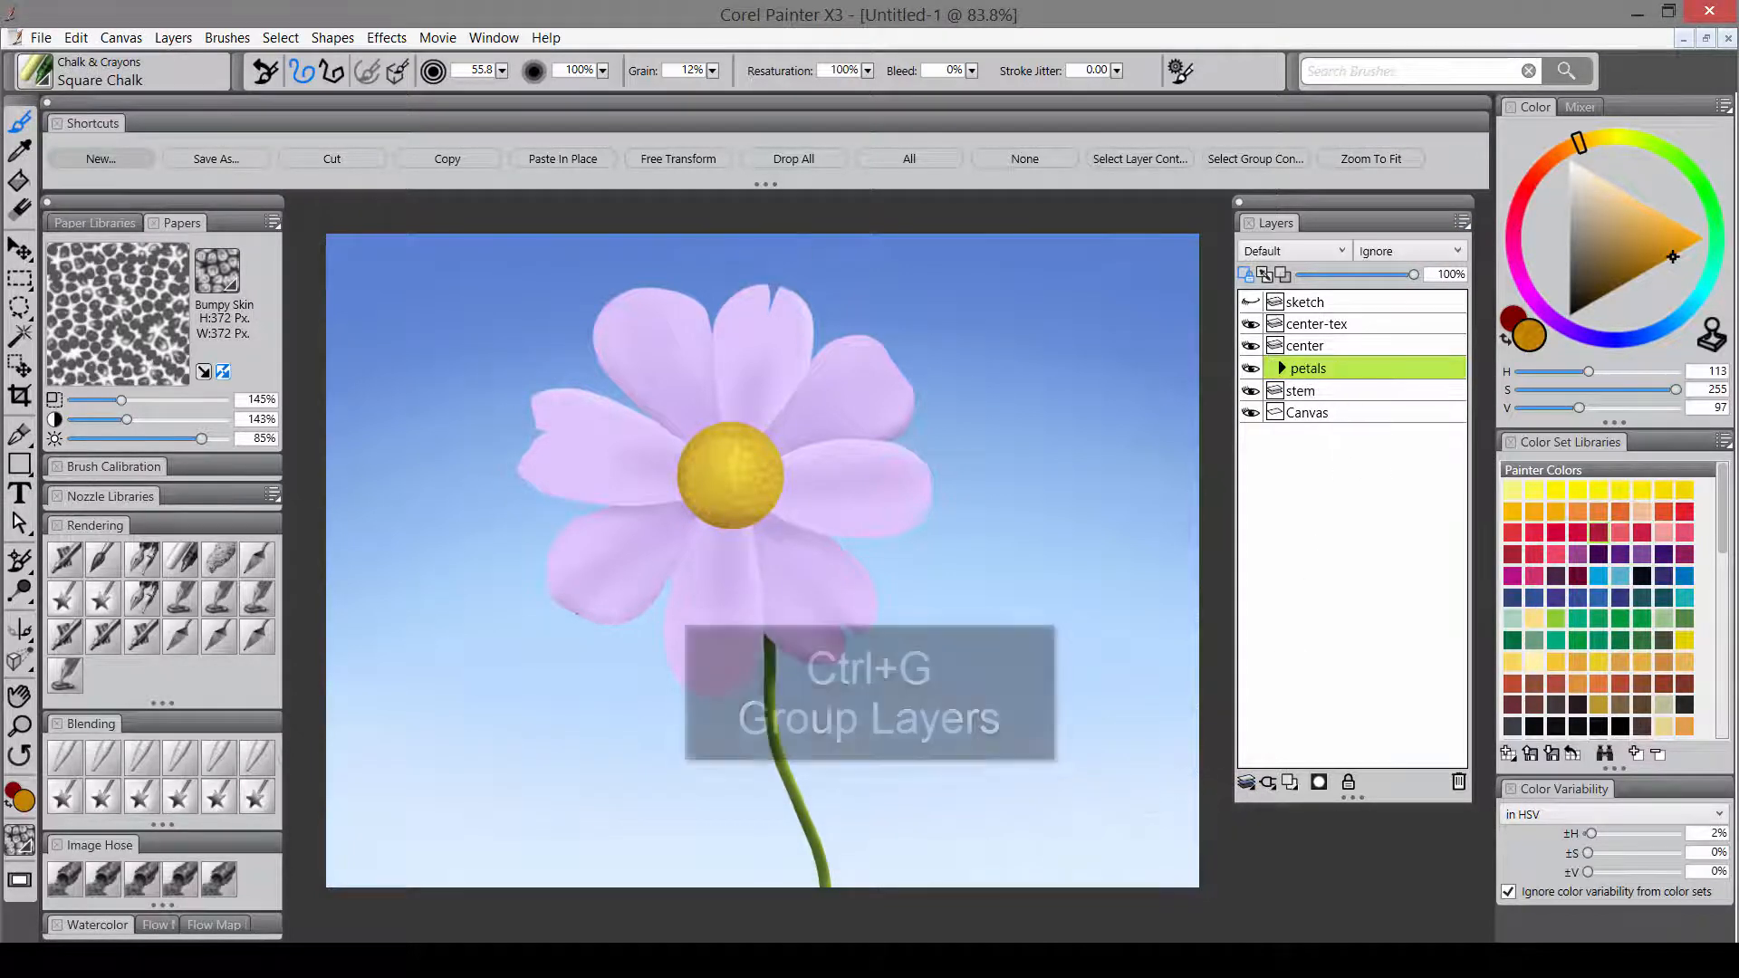
# - Select the content of the petals group and add a new layer inside the group, above petals1
pyautogui.click(1259, 158)
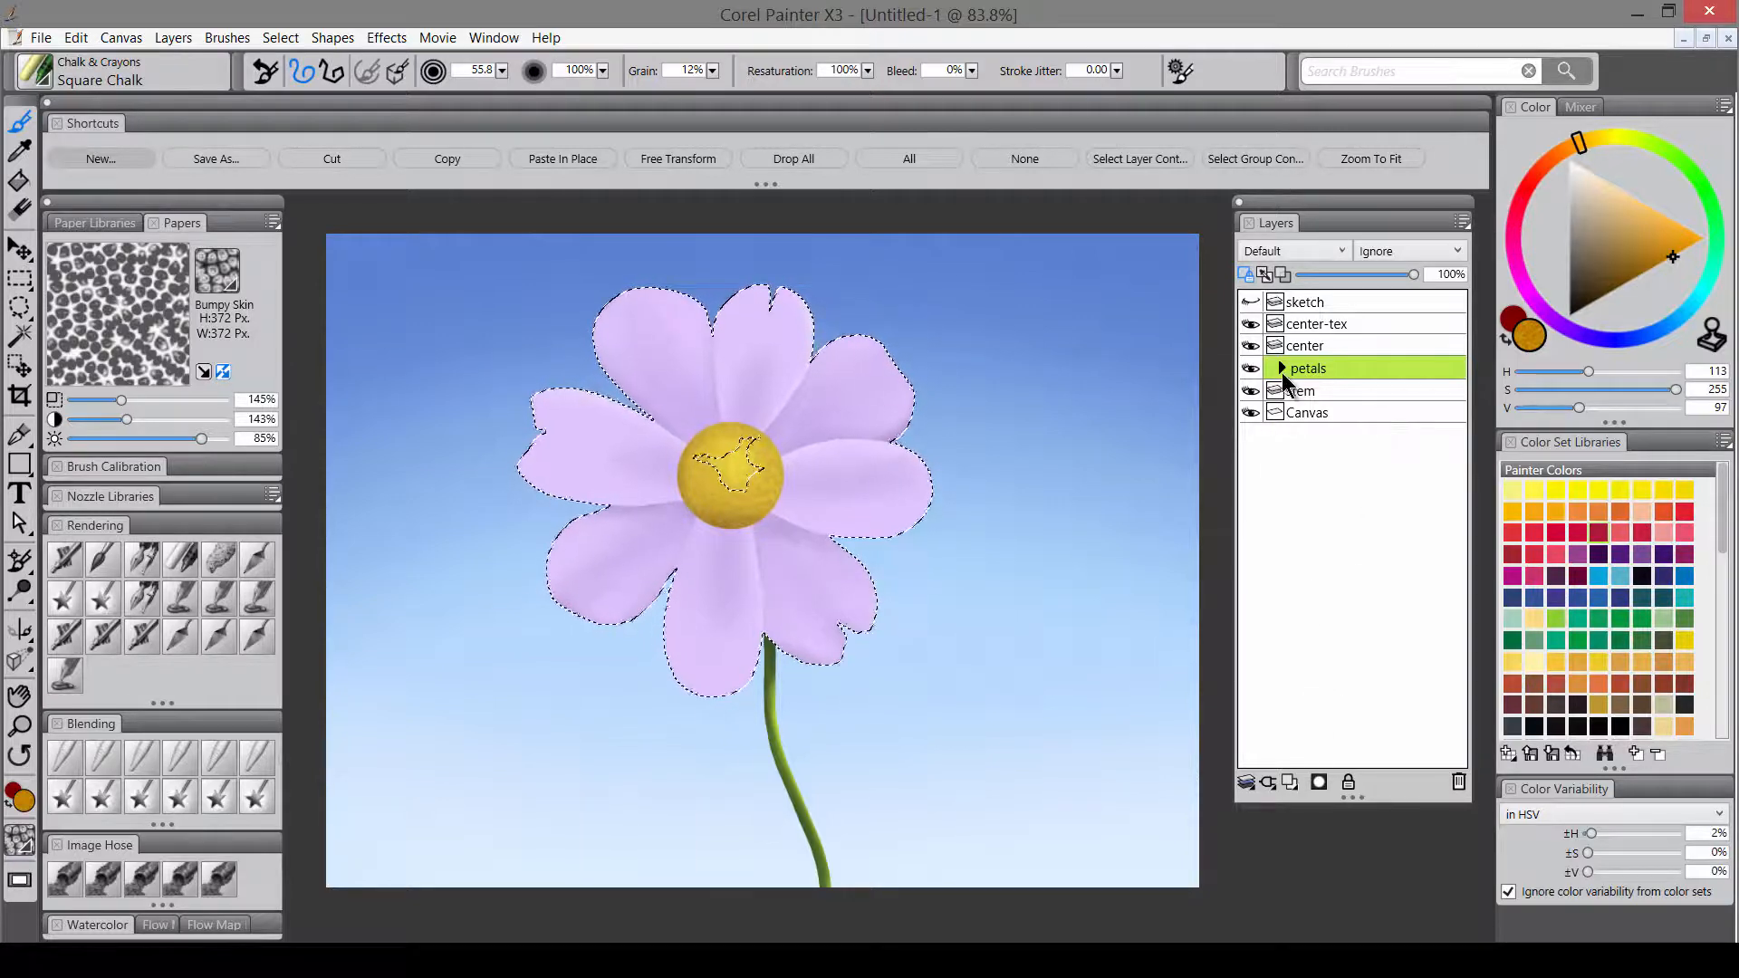
pyautogui.click(1281, 368)
pyautogui.hotkey('ctrl', 'shift', 'n')
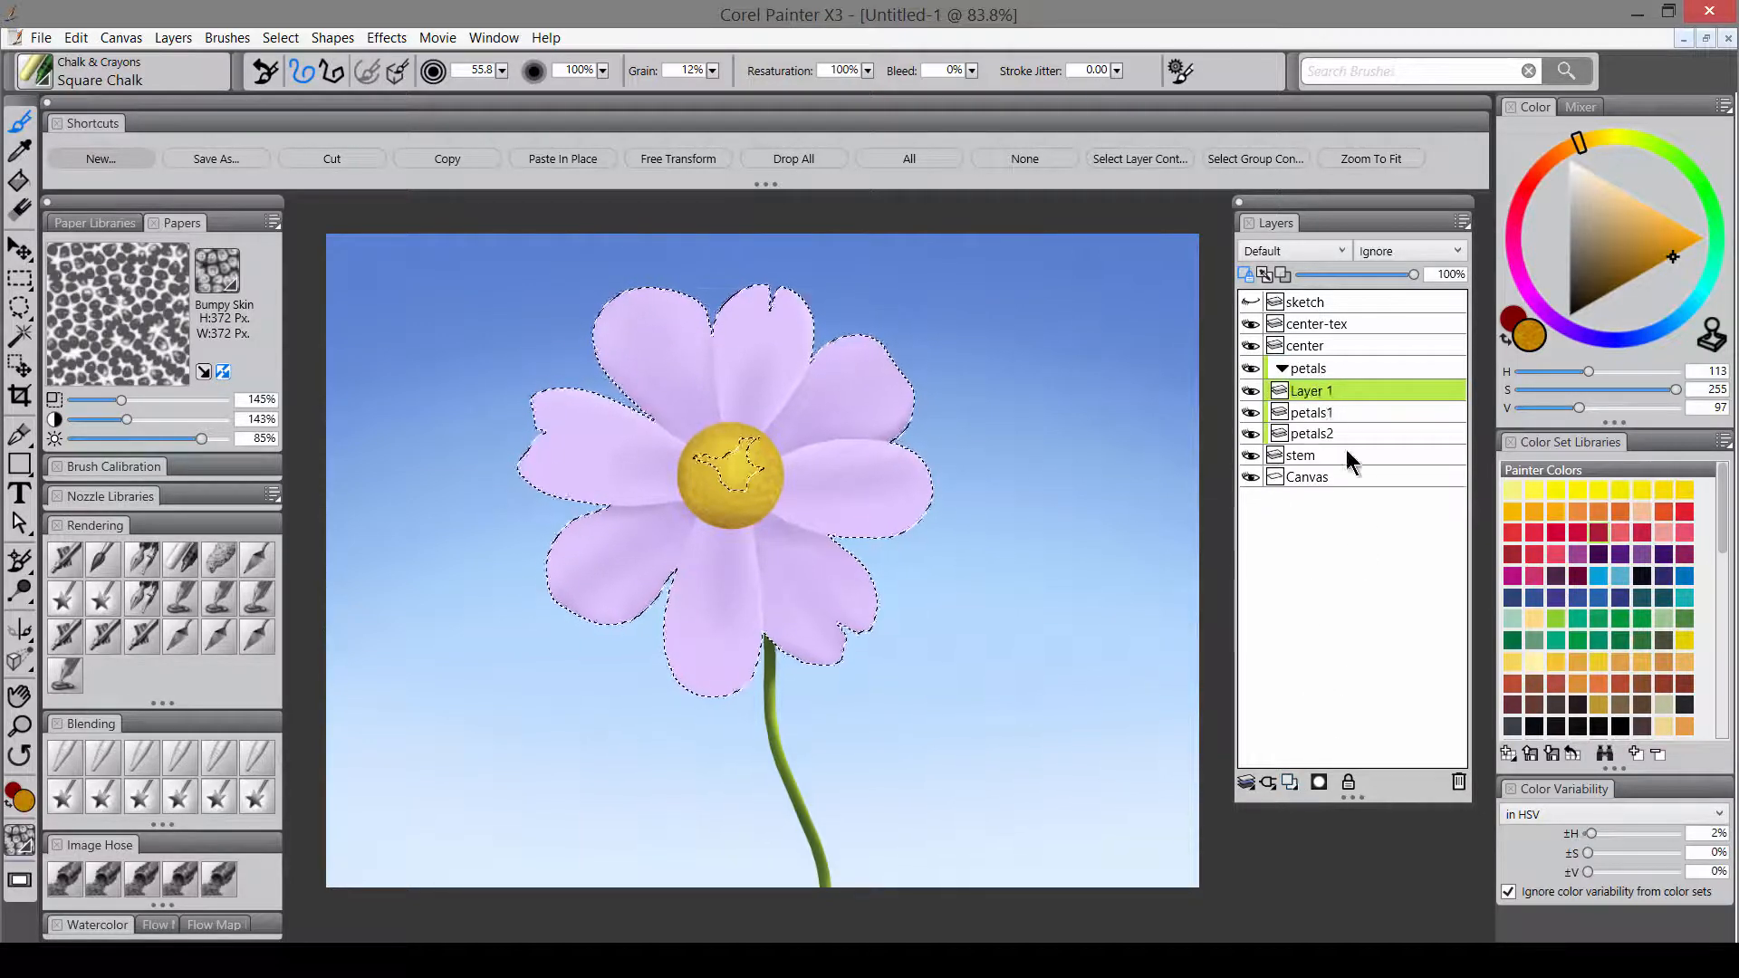
# - Rename the new layer petals-tex and set it to Multiply with Pick Up Underlying Color off
pyautogui.doubleClick(1313, 391)
pyautogui.write('petals-tex')
pyautogui.press('Return')
pyautogui.click(1291, 252)
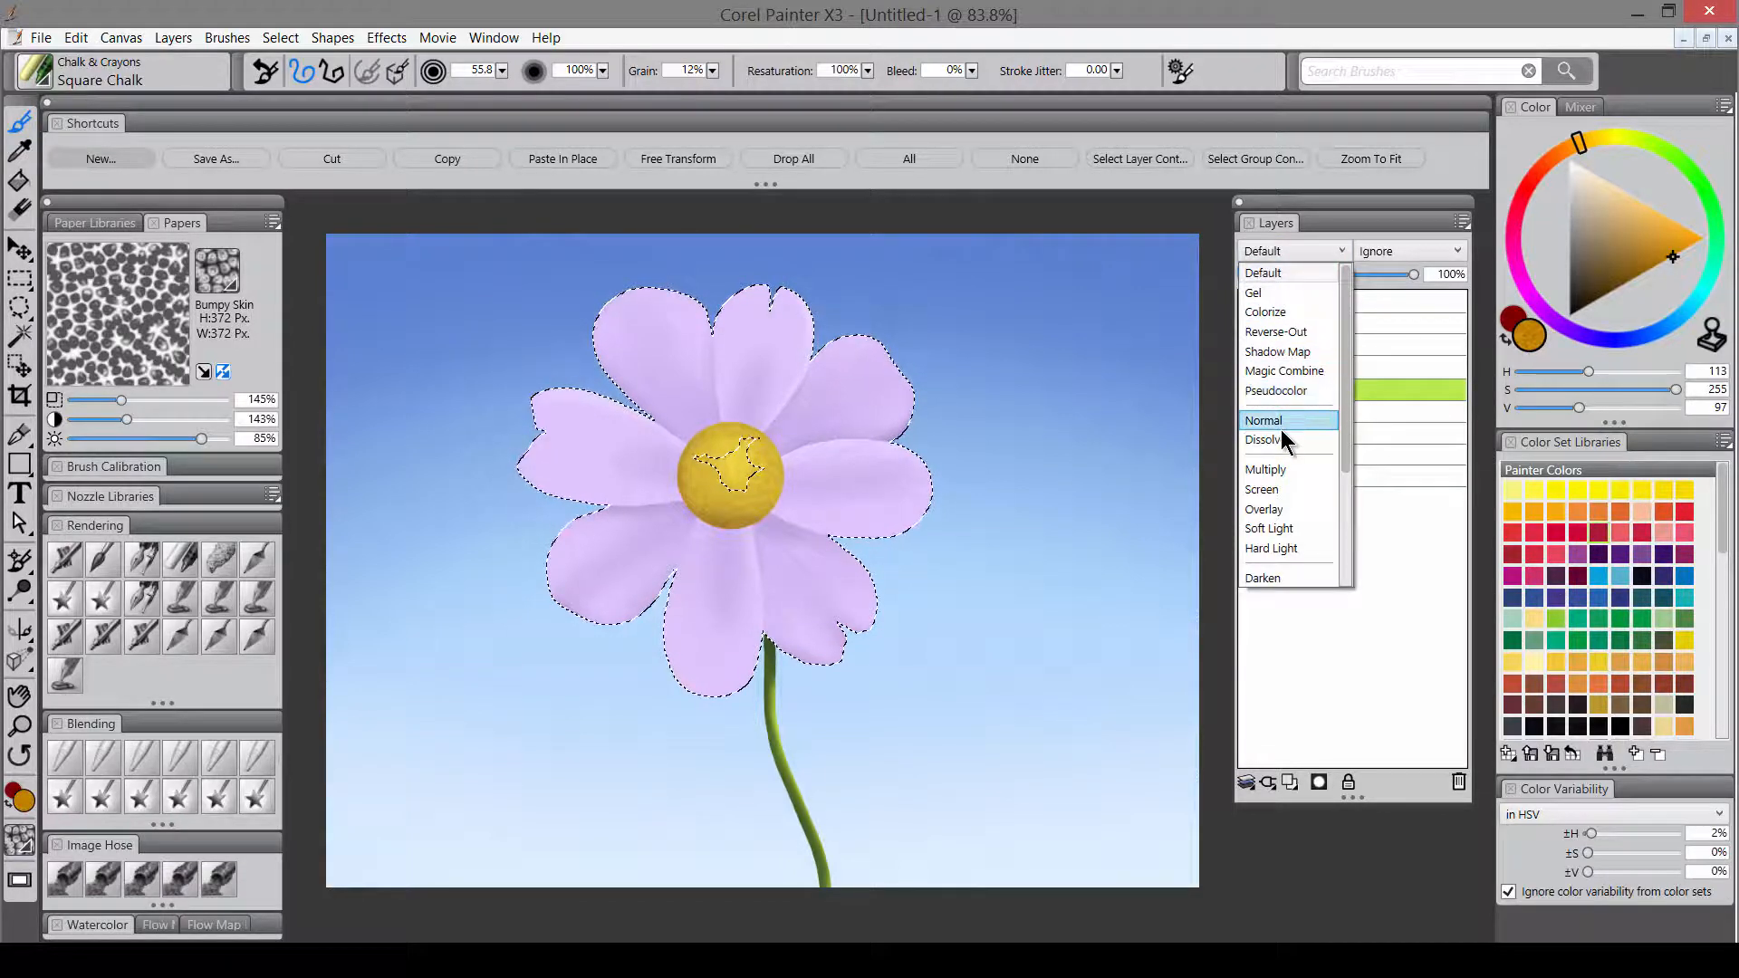
pyautogui.click(1265, 469)
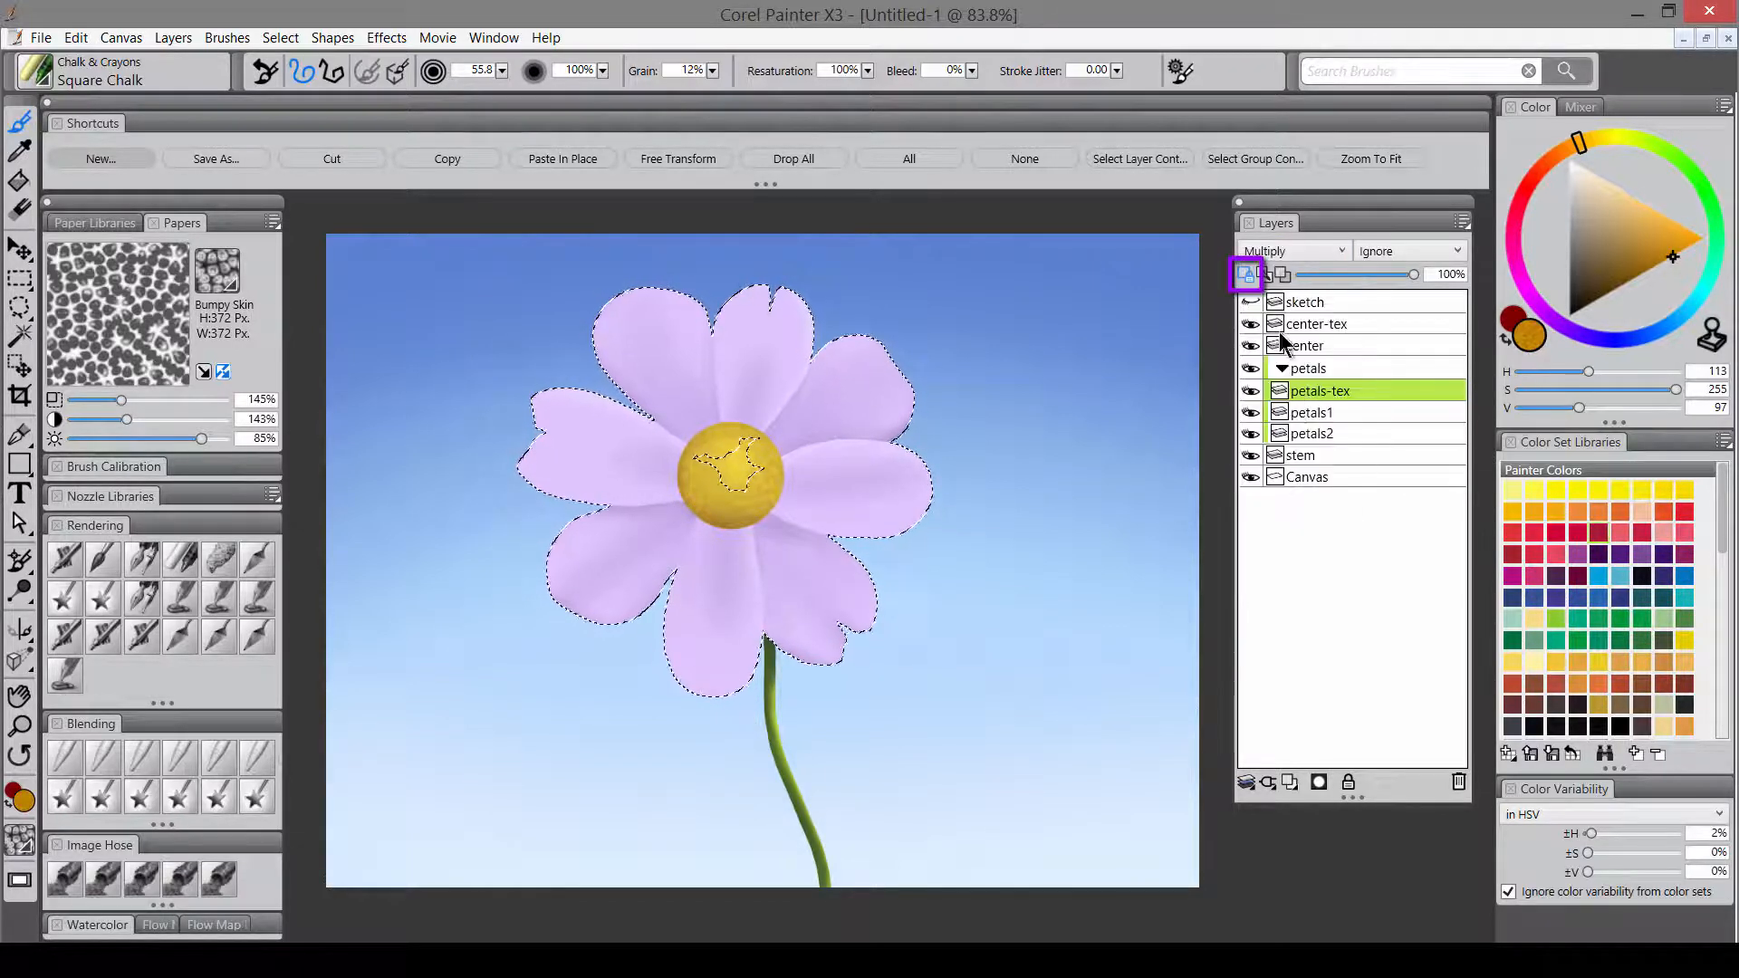
# - Sponge a light purple (H 26, S 208, V 194) over the selected petals with Basic Paper, and lower petals-tex's opacity to 13%
pyautogui.click(1554, 319)
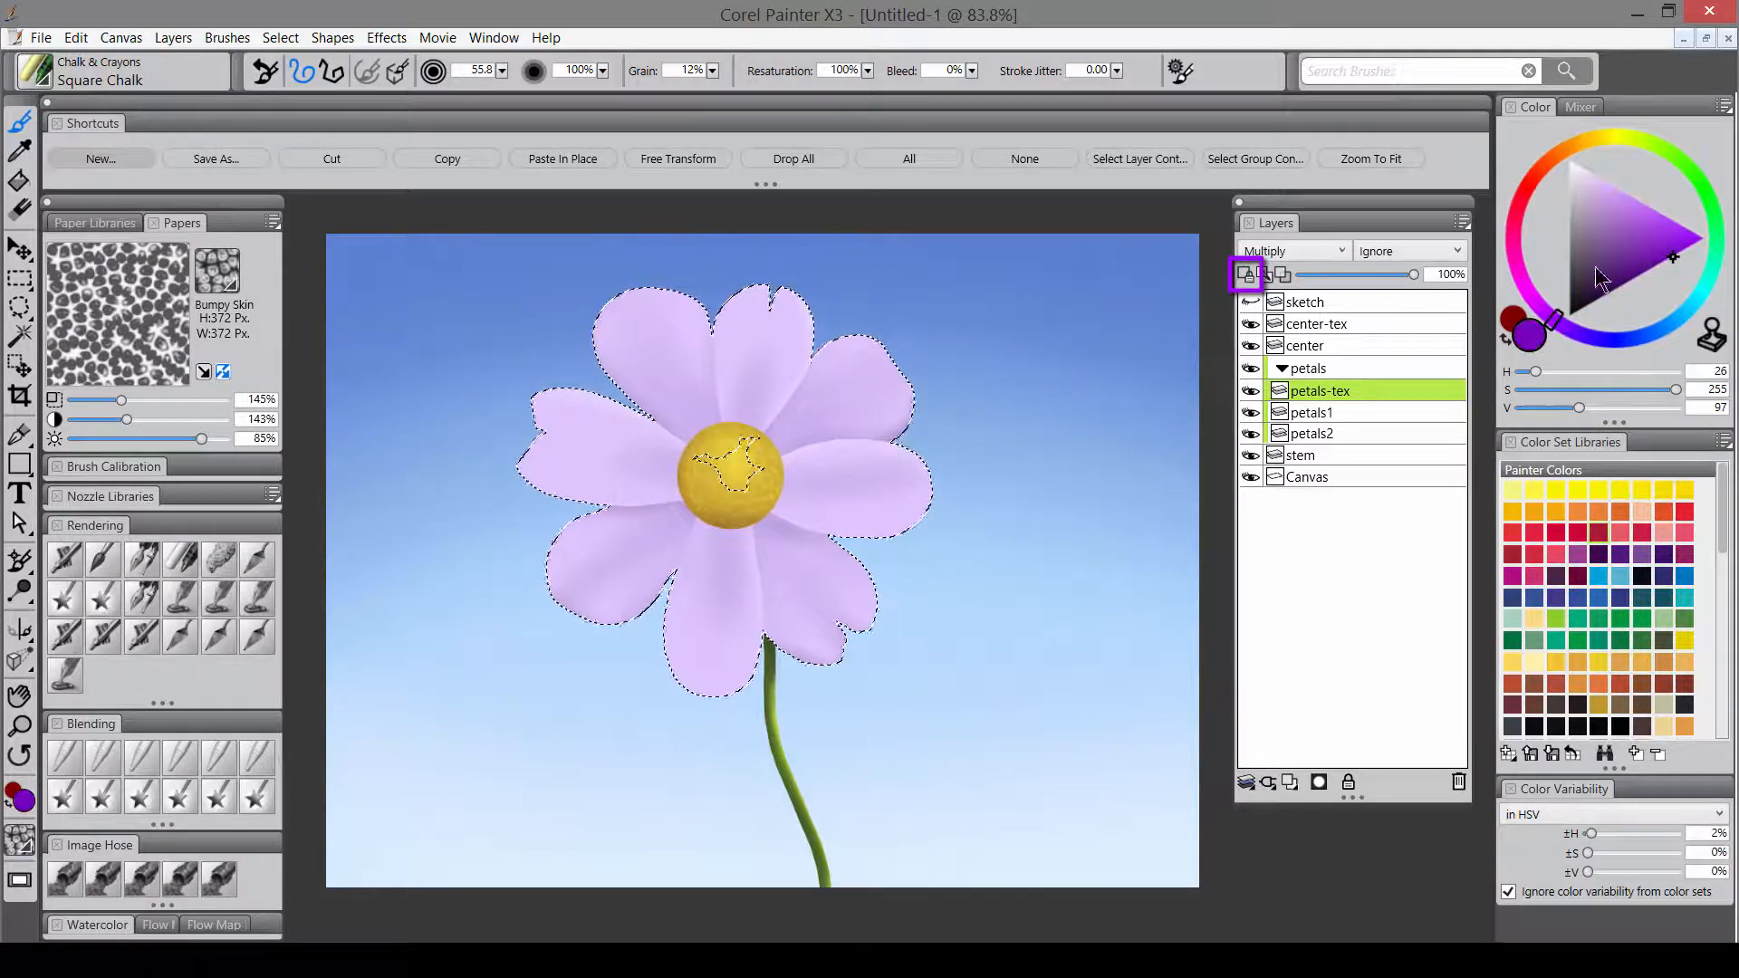
pyautogui.click(1617, 211)
pyautogui.click(1622, 196)
pyautogui.click(228, 556)
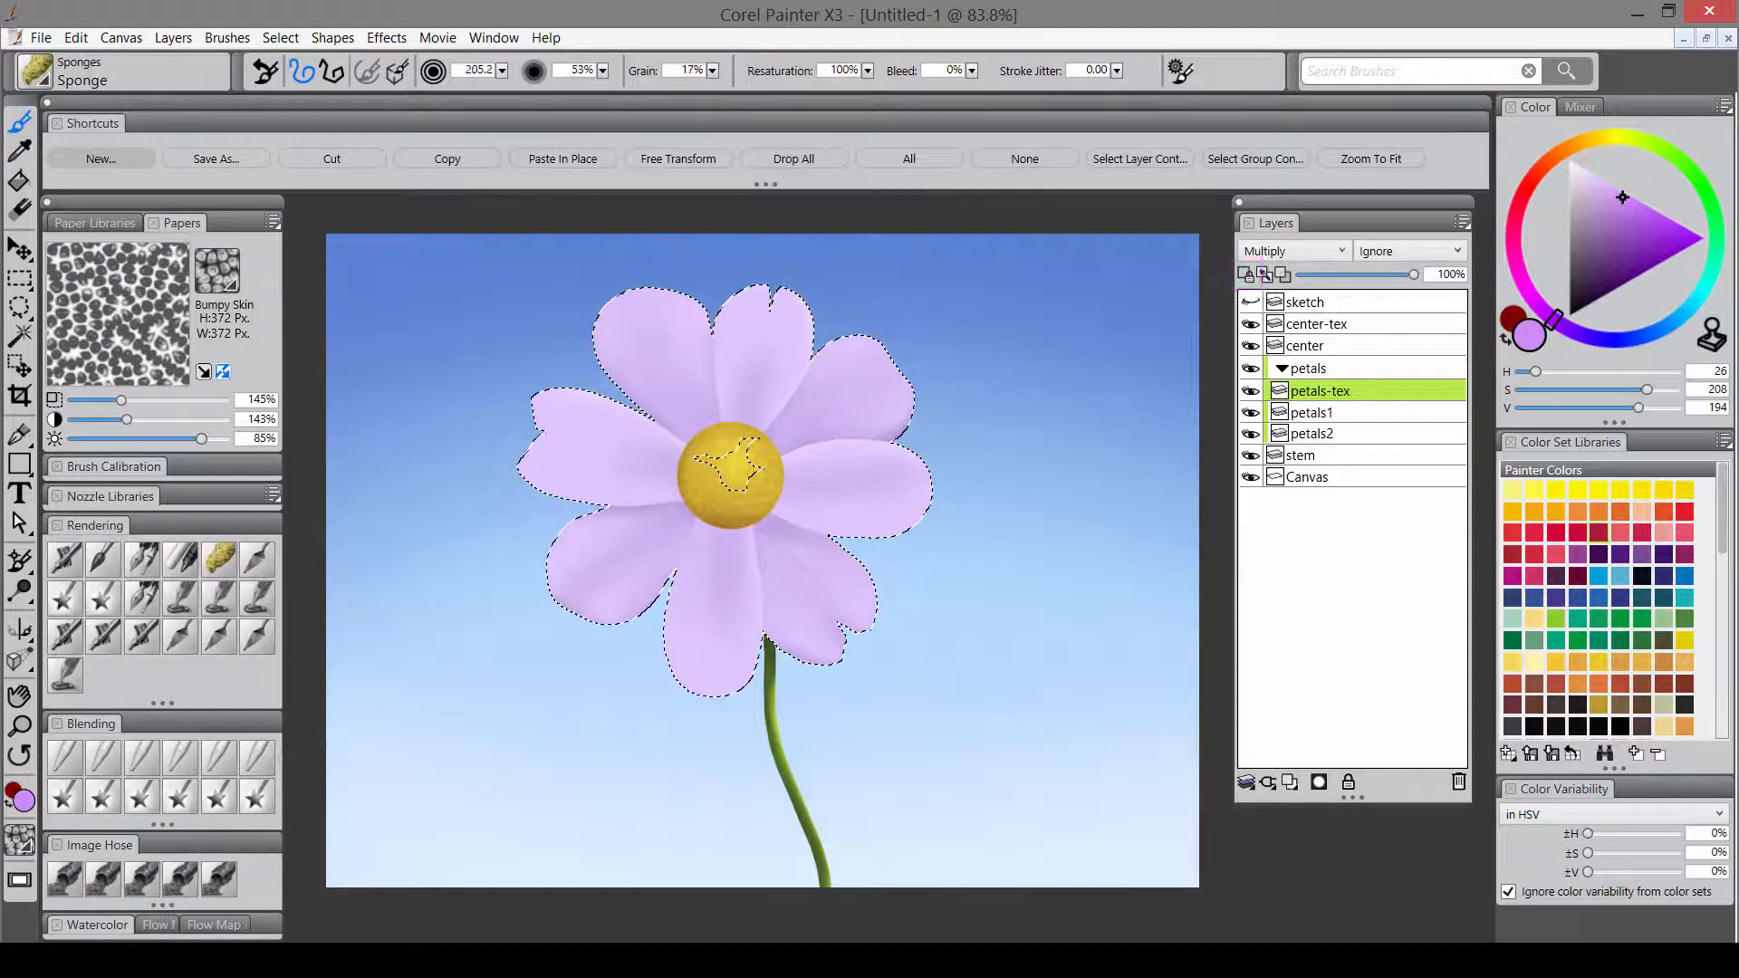
pyautogui.click(218, 270)
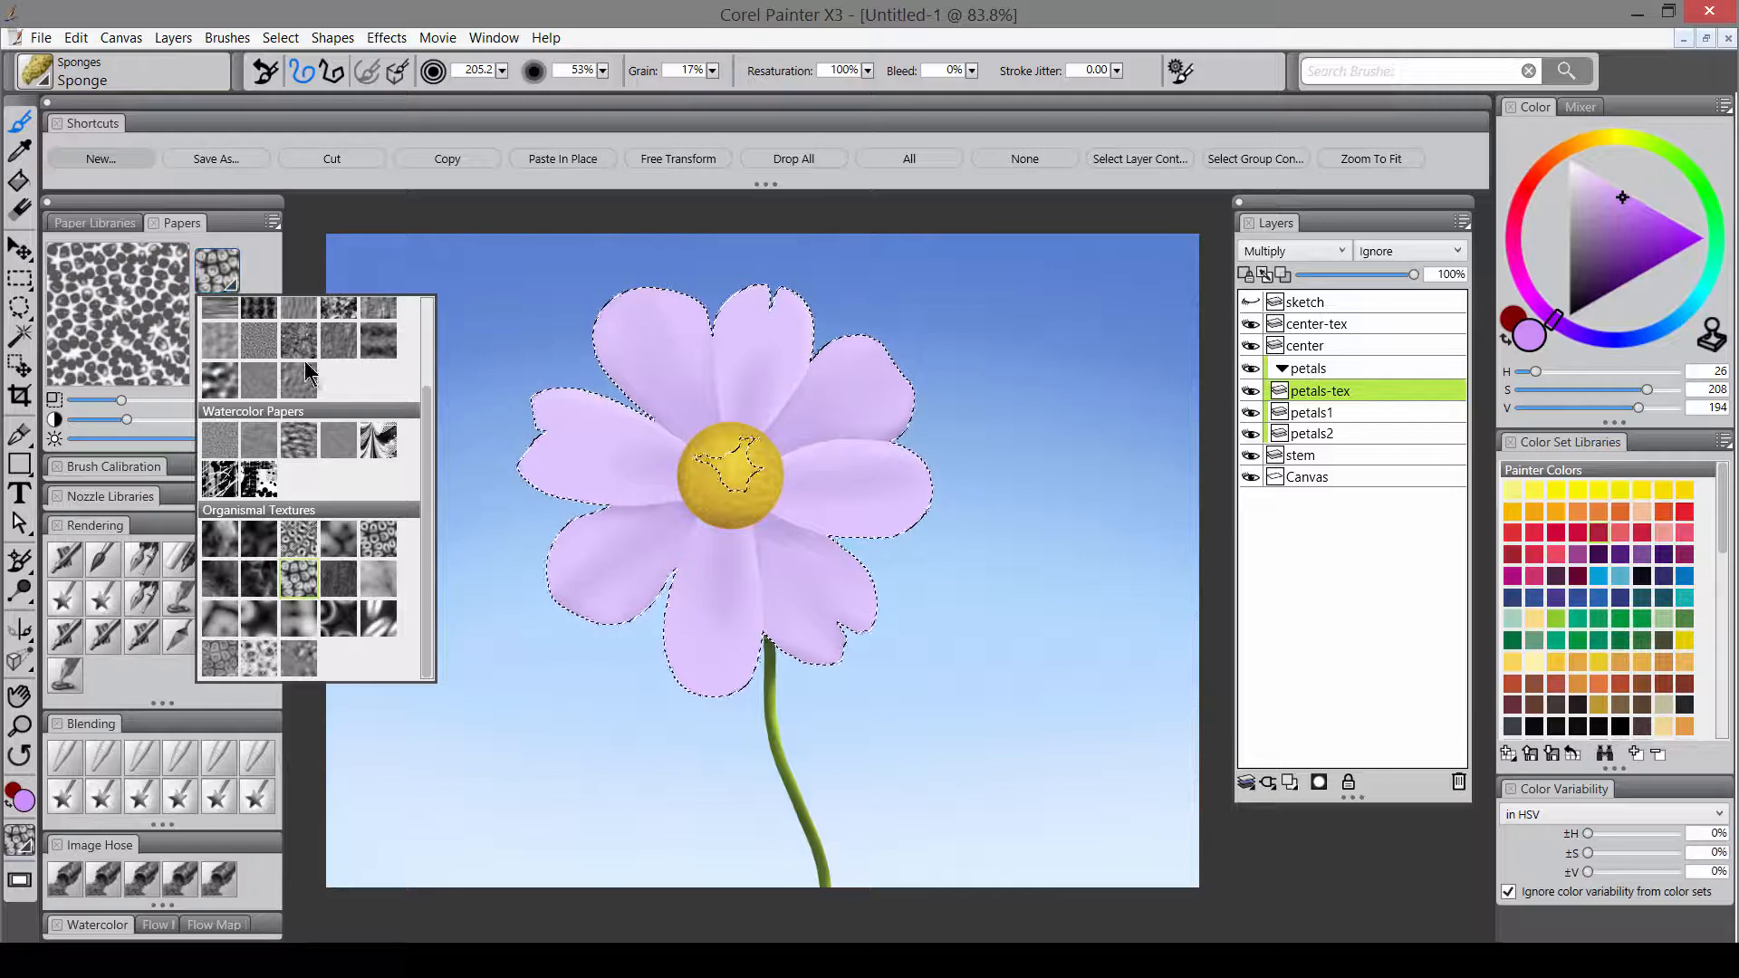
pyautogui.scroll(3, 426, 404)
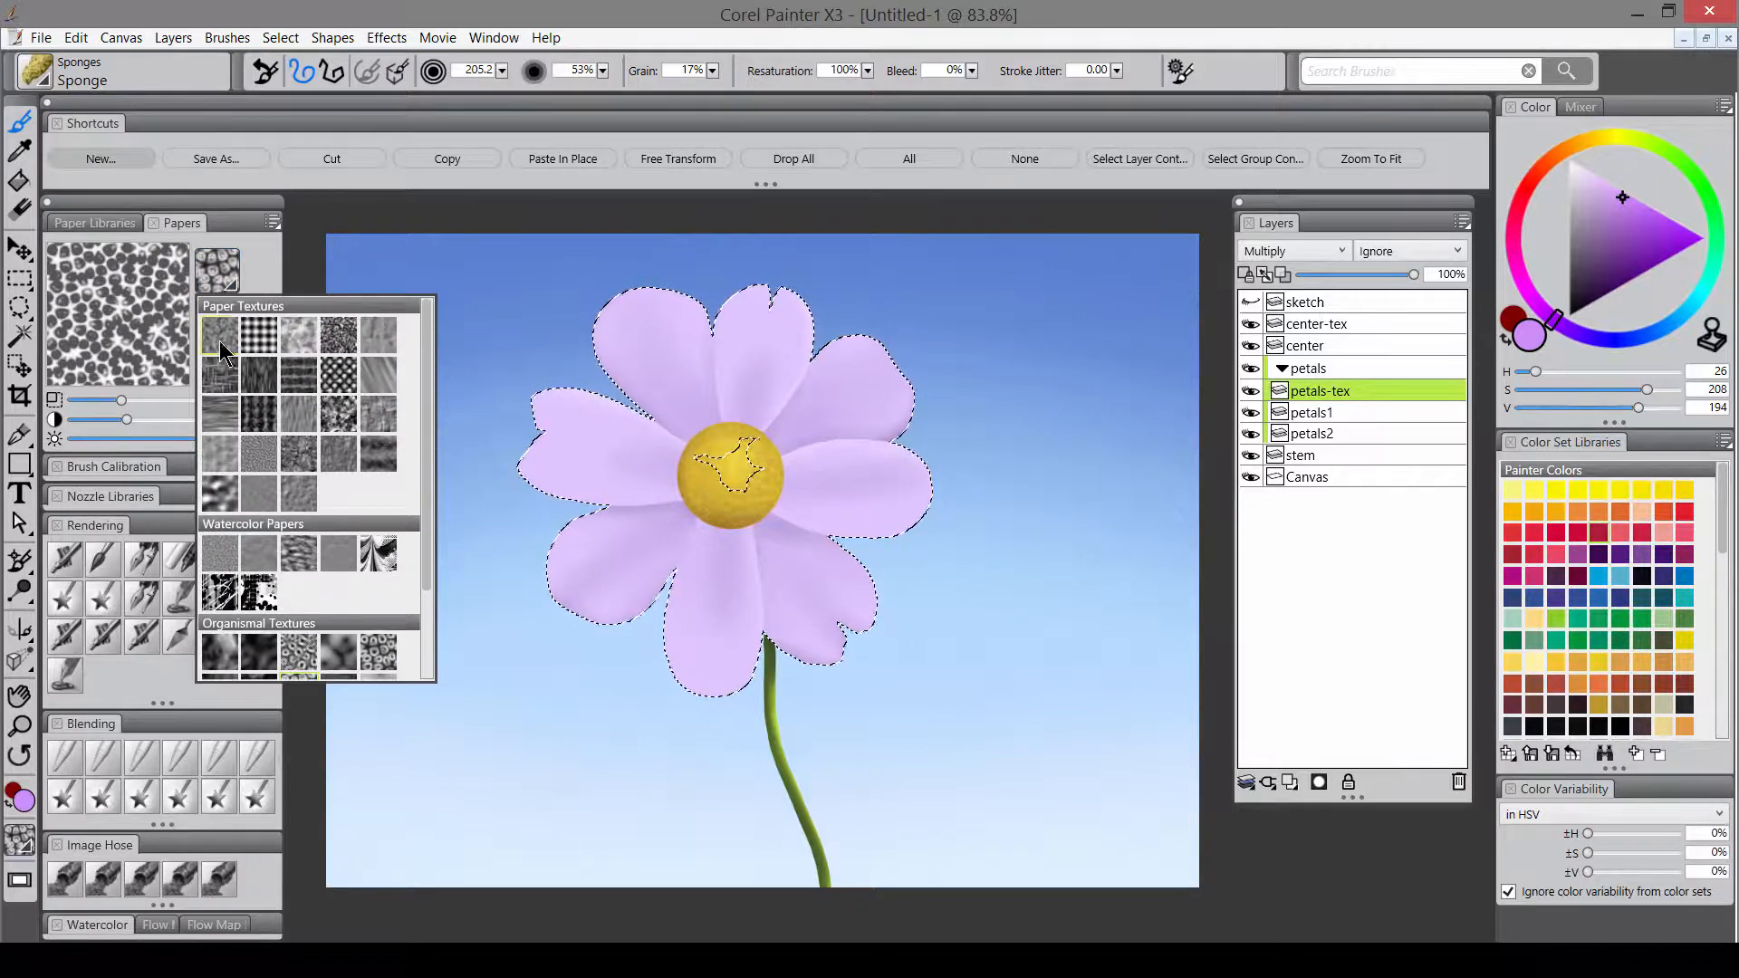
pyautogui.click(620, 292)
pyautogui.moveTo(691, 291)
pyautogui.mouseDown()
pyautogui.moveTo(582, 446)
pyautogui.moveTo(640, 622)
pyautogui.mouseUp()
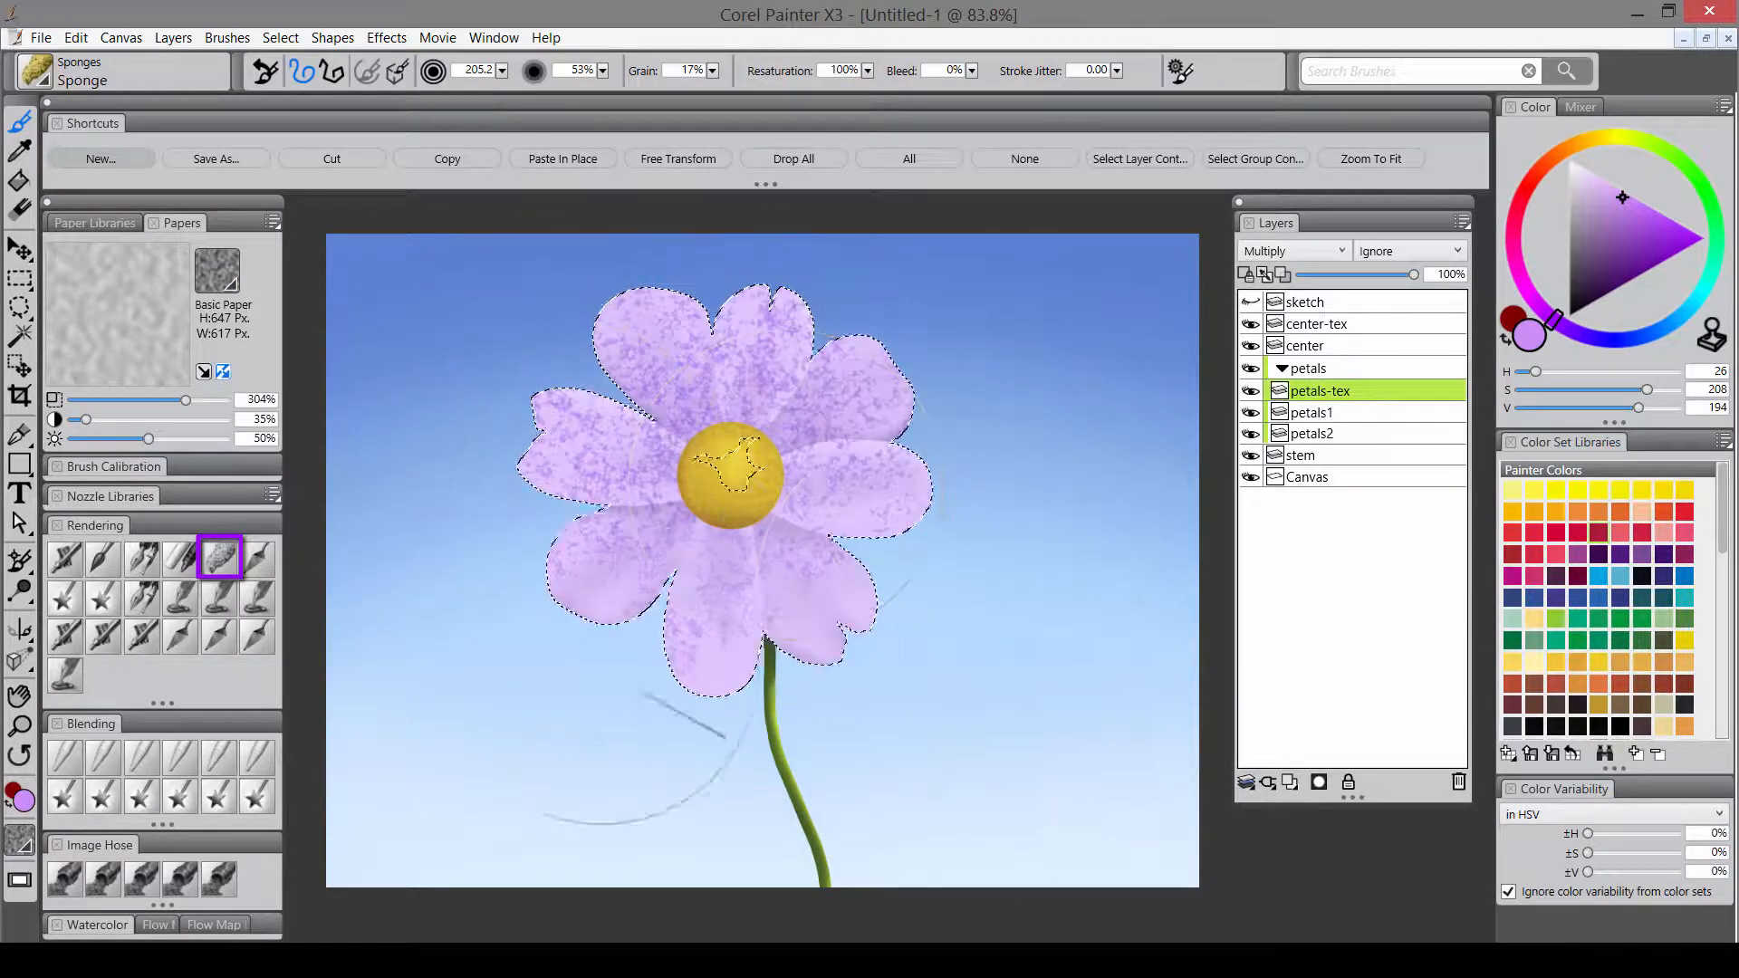
pyautogui.moveTo(1373, 273); pyautogui.dragTo(1315, 277)
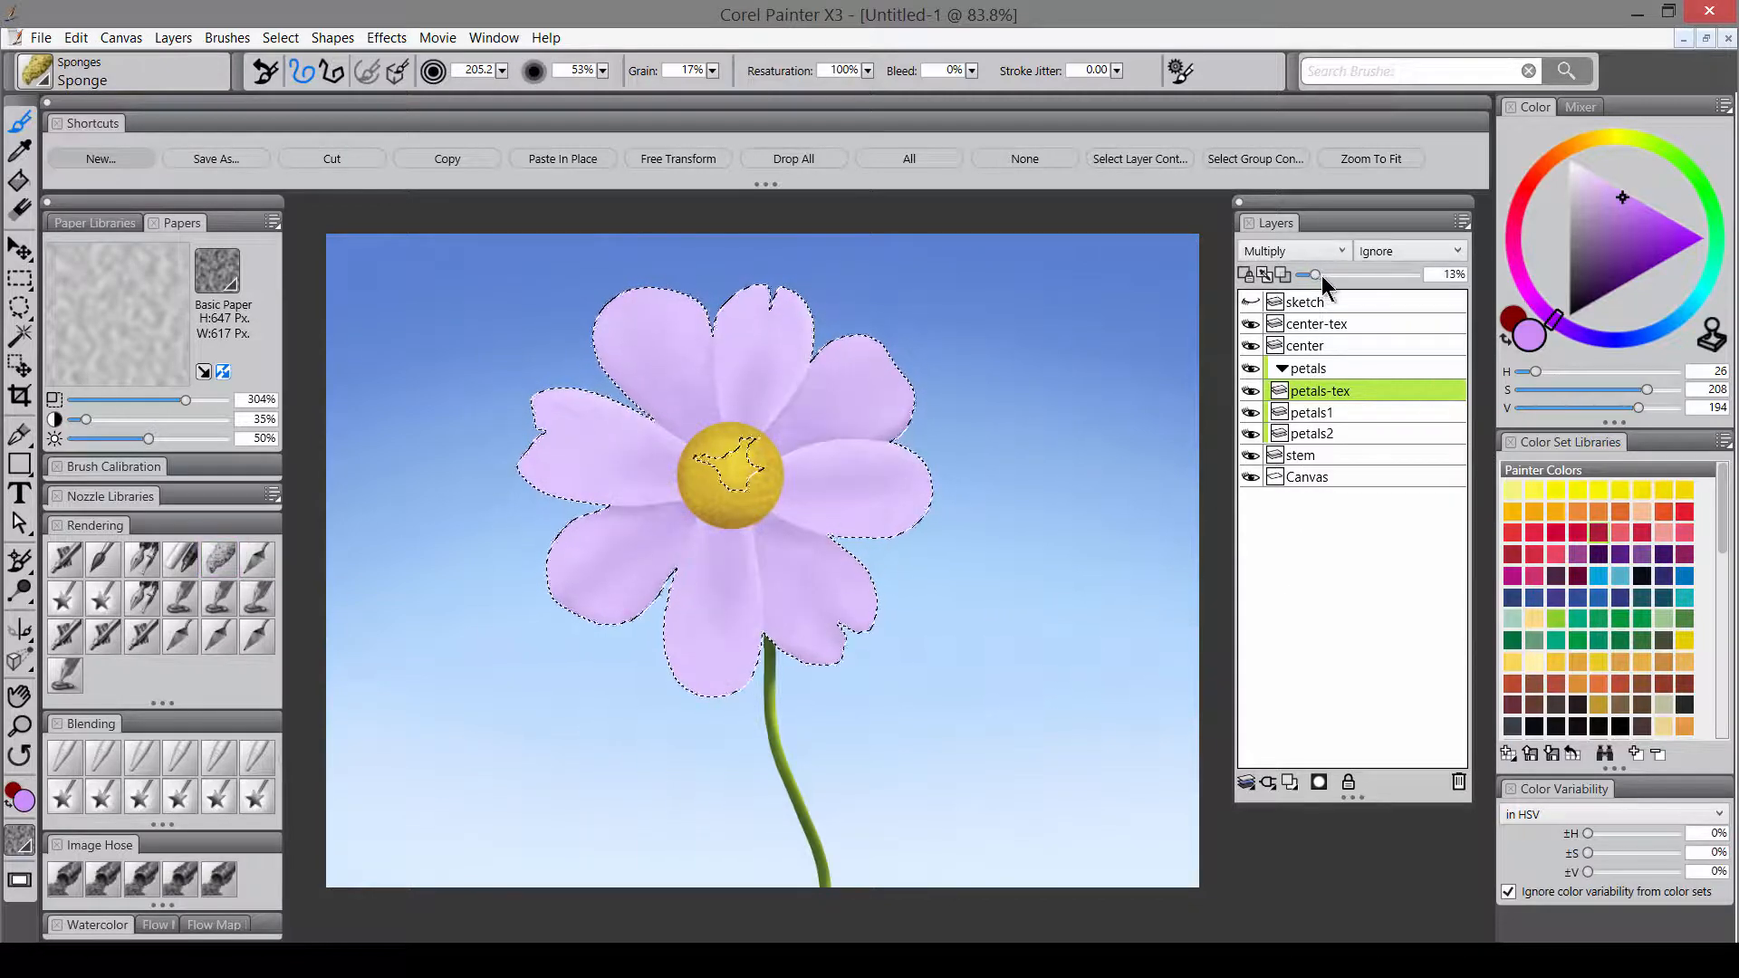
pyautogui.hotkey('ctrl', 'd')
# - Make the stem layer active with nothing selected and pick a dark yellow-green color
pyautogui.click(1318, 455)
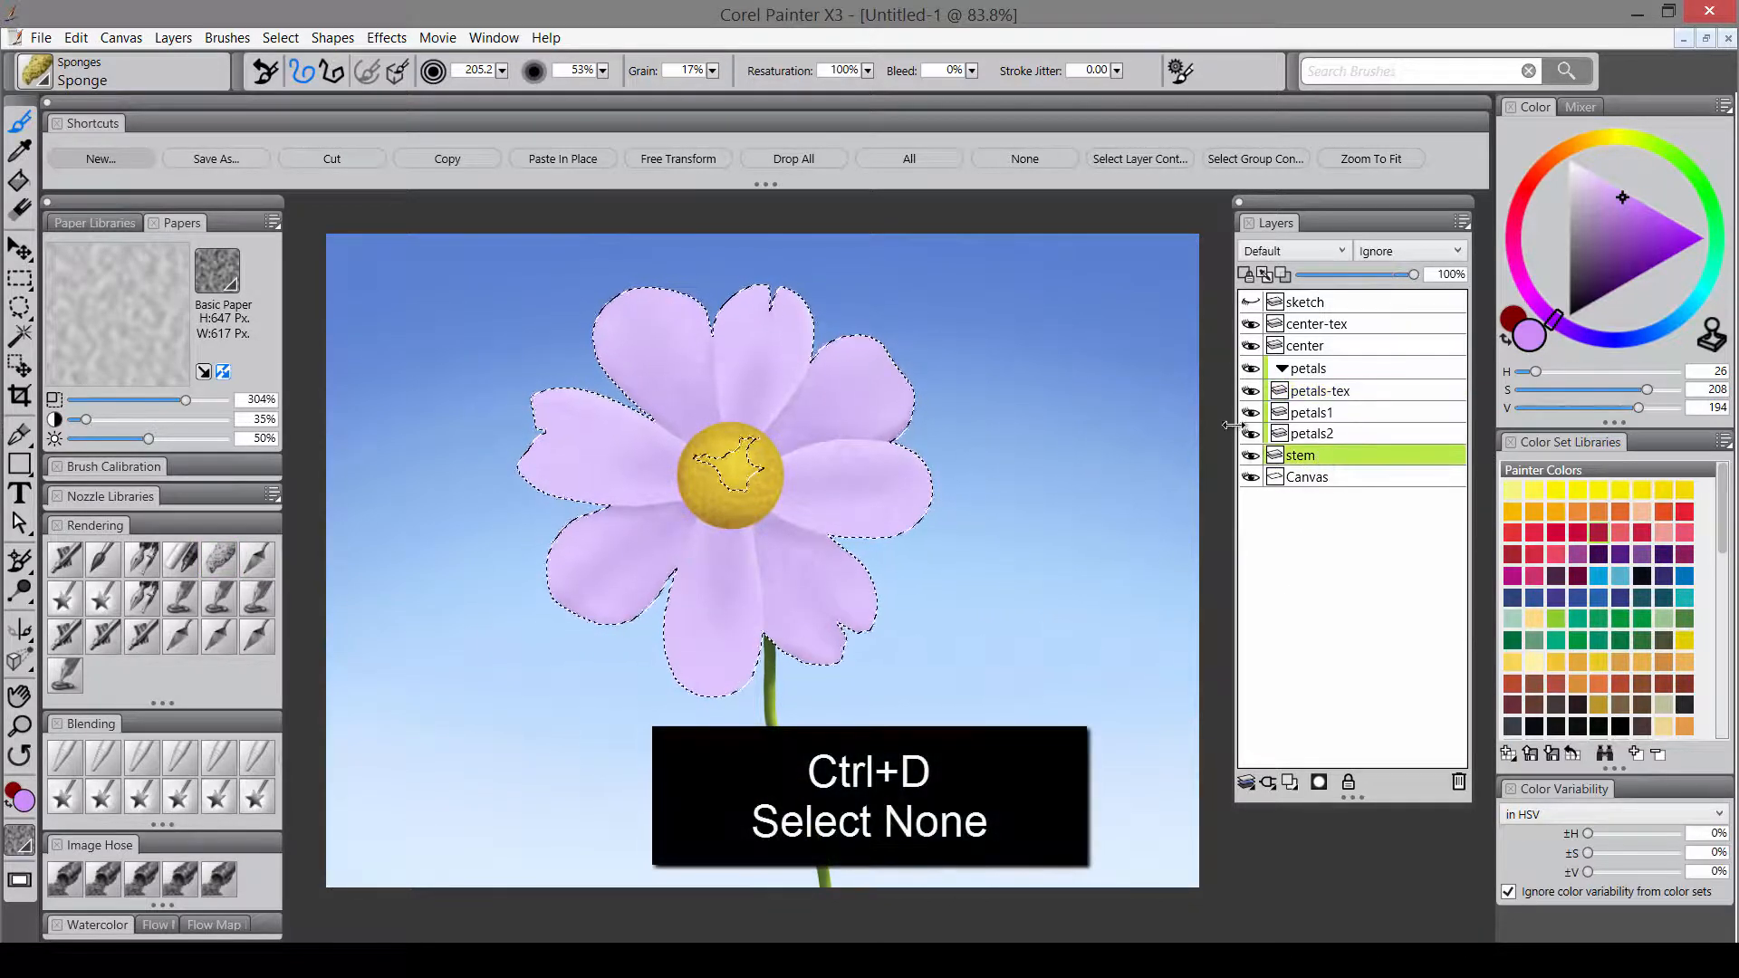
pyautogui.click(1033, 163)
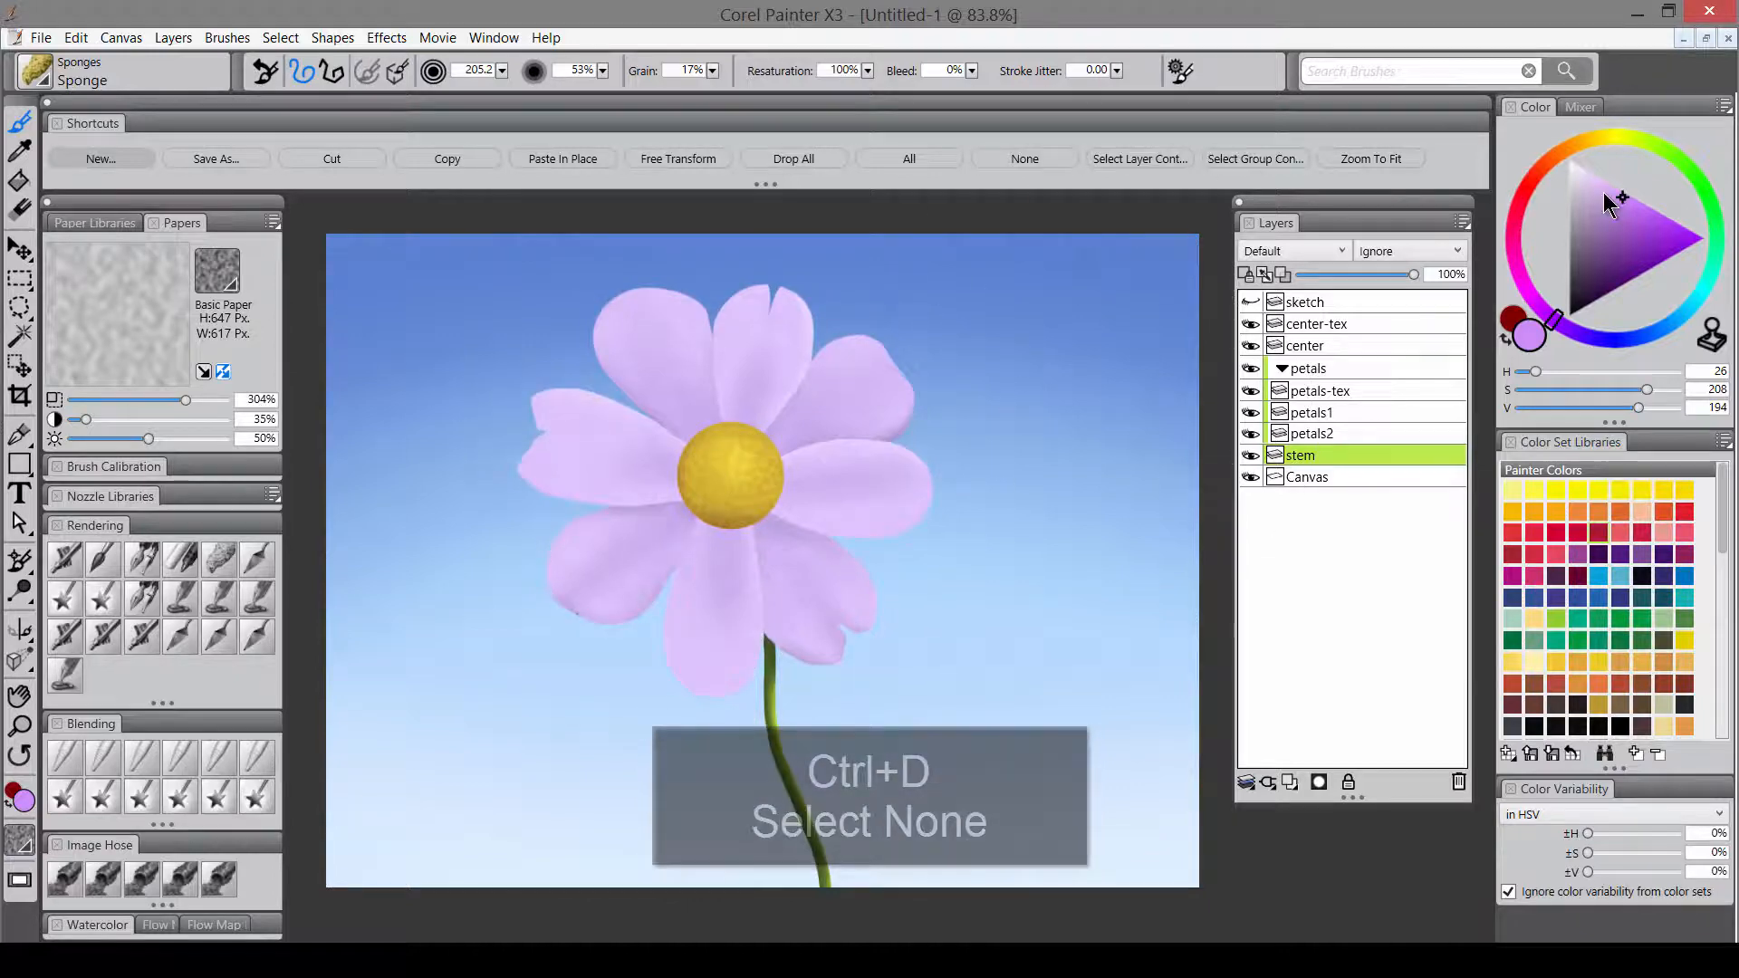
pyautogui.click(1670, 154)
pyautogui.click(1624, 286)
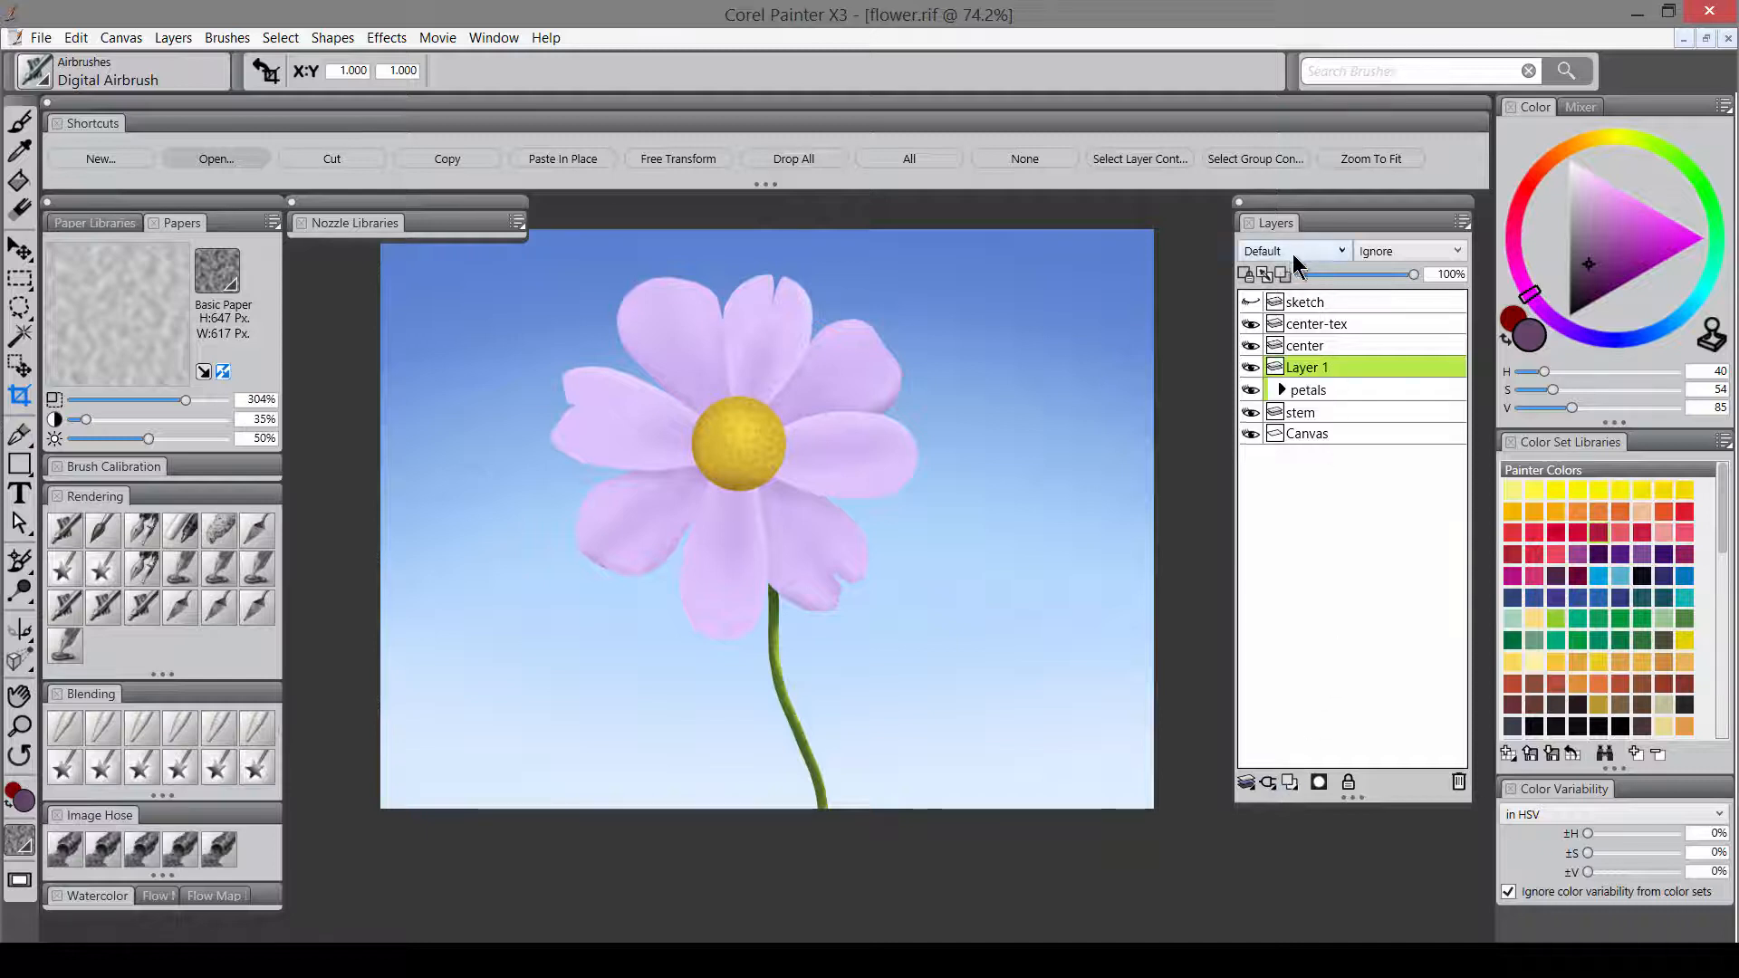
# - Set Layer 1 to Multiply and shade around the flower's center with the Digital Airbrush at size 58.0 in muted purple (H 20, S 60, V 85)
pyautogui.click(1295, 254)
pyautogui.click(1284, 471)
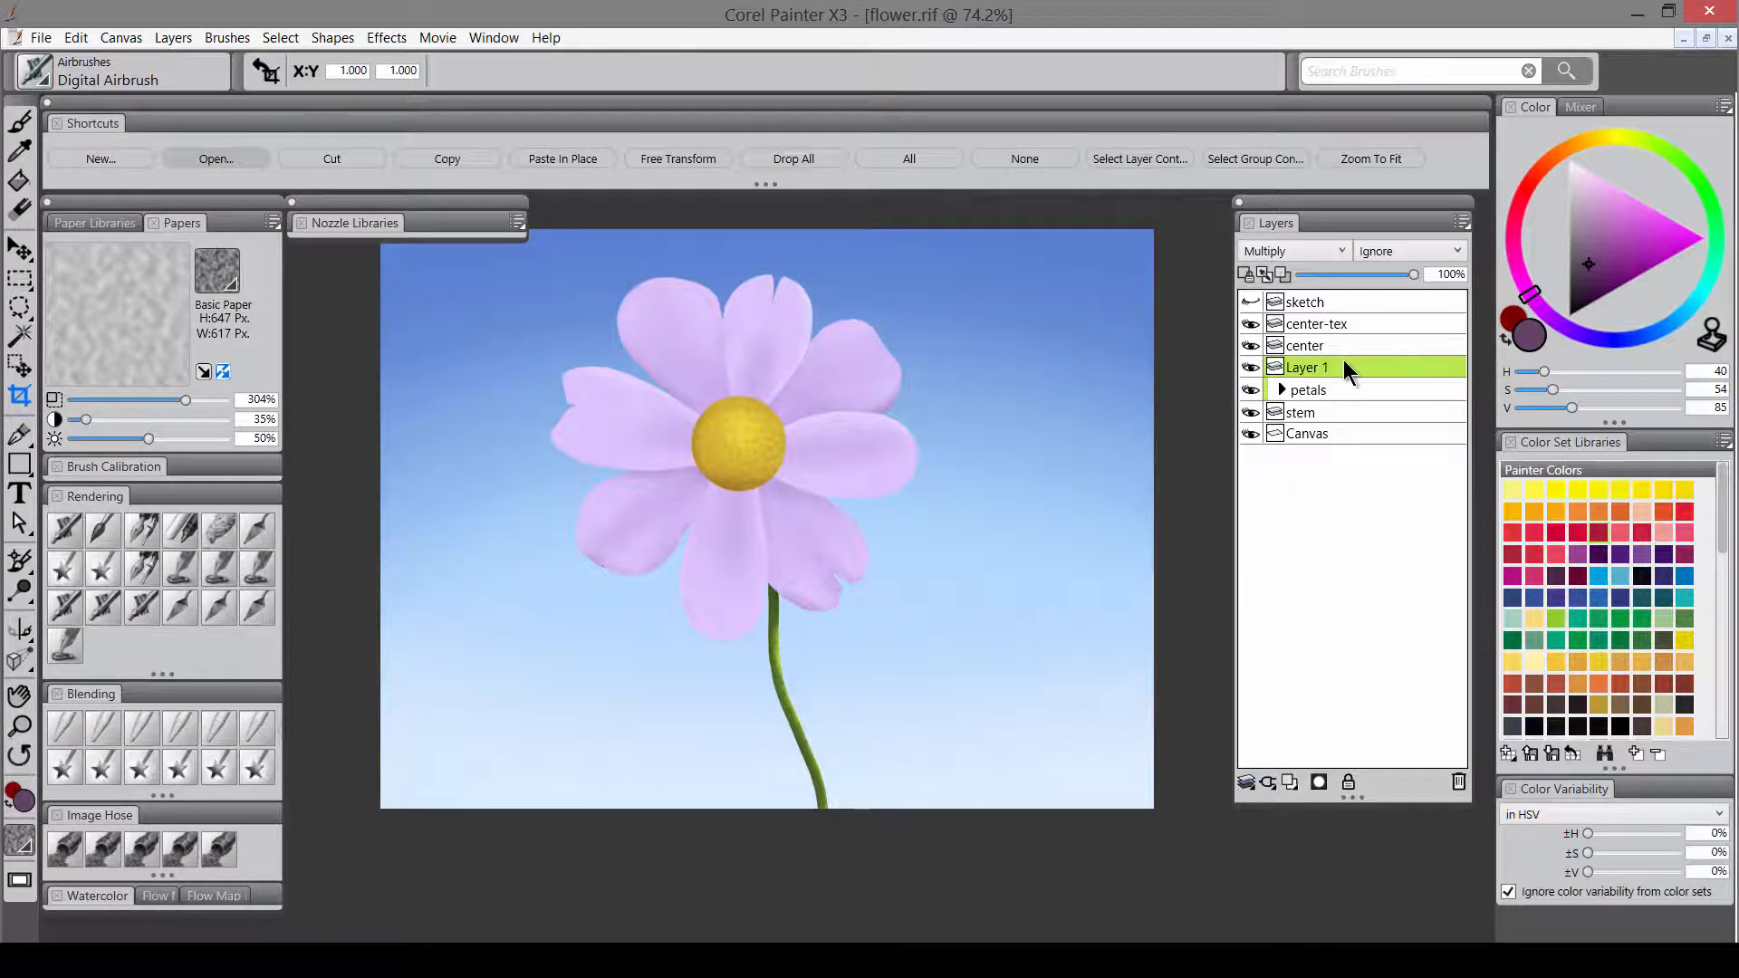
pyautogui.moveTo(1596, 269); pyautogui.dragTo(1590, 263)
pyautogui.moveTo(1562, 329); pyautogui.dragTo(1570, 333)
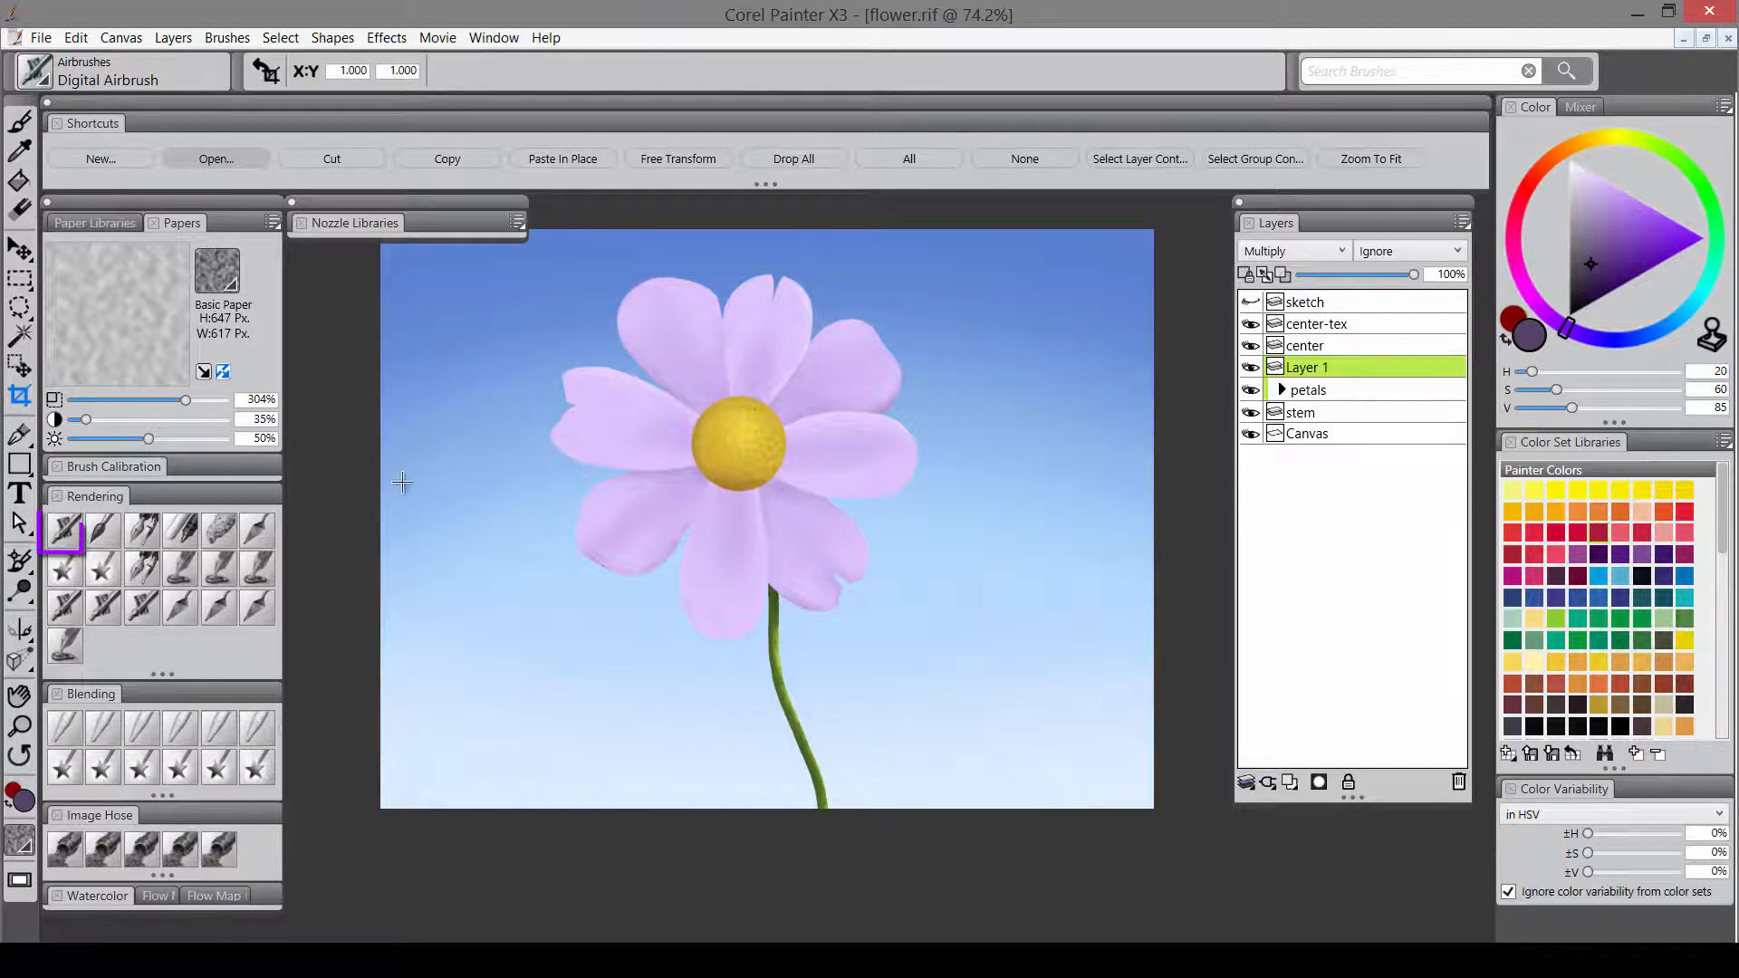
pyautogui.click(70, 541)
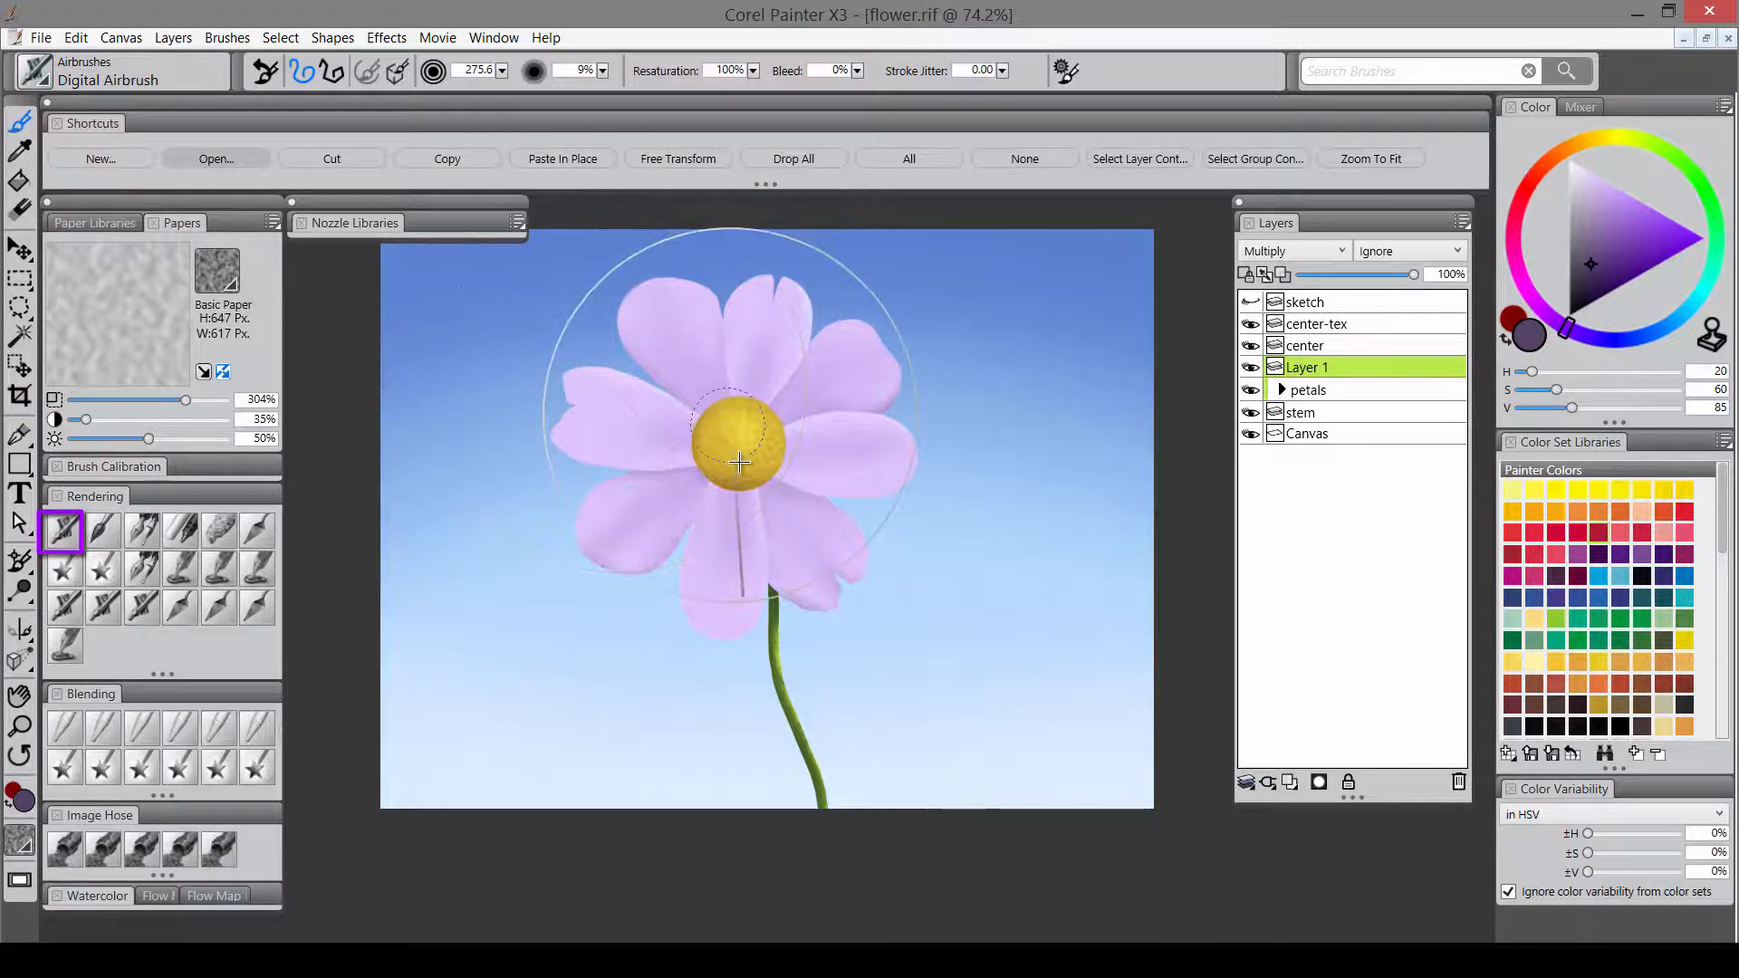
pyautogui.moveTo(730, 425)
pyautogui.mouseDown()
pyautogui.moveTo(703, 433)
pyautogui.moveTo(766, 461)
pyautogui.mouseUp()
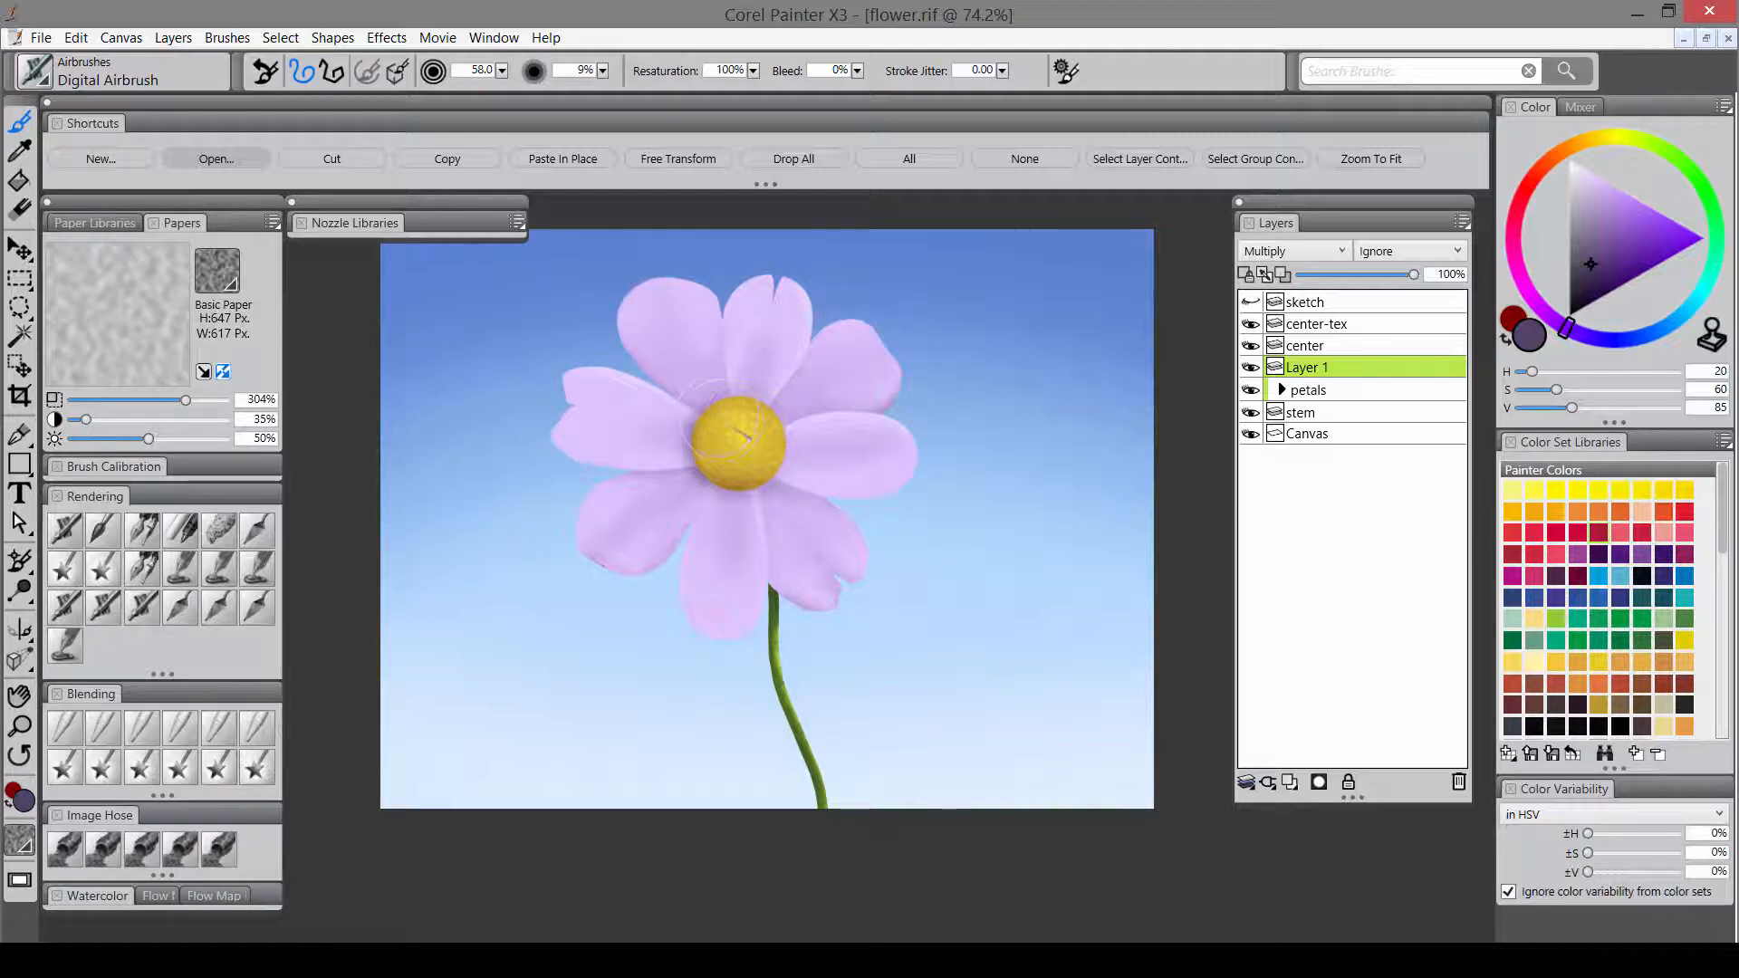
pyautogui.moveTo(722, 419)
pyautogui.mouseDown()
pyautogui.moveTo(688, 440)
pyautogui.moveTo(703, 440)
pyautogui.moveTo(690, 471)
pyautogui.moveTo(747, 414)
pyautogui.mouseUp()
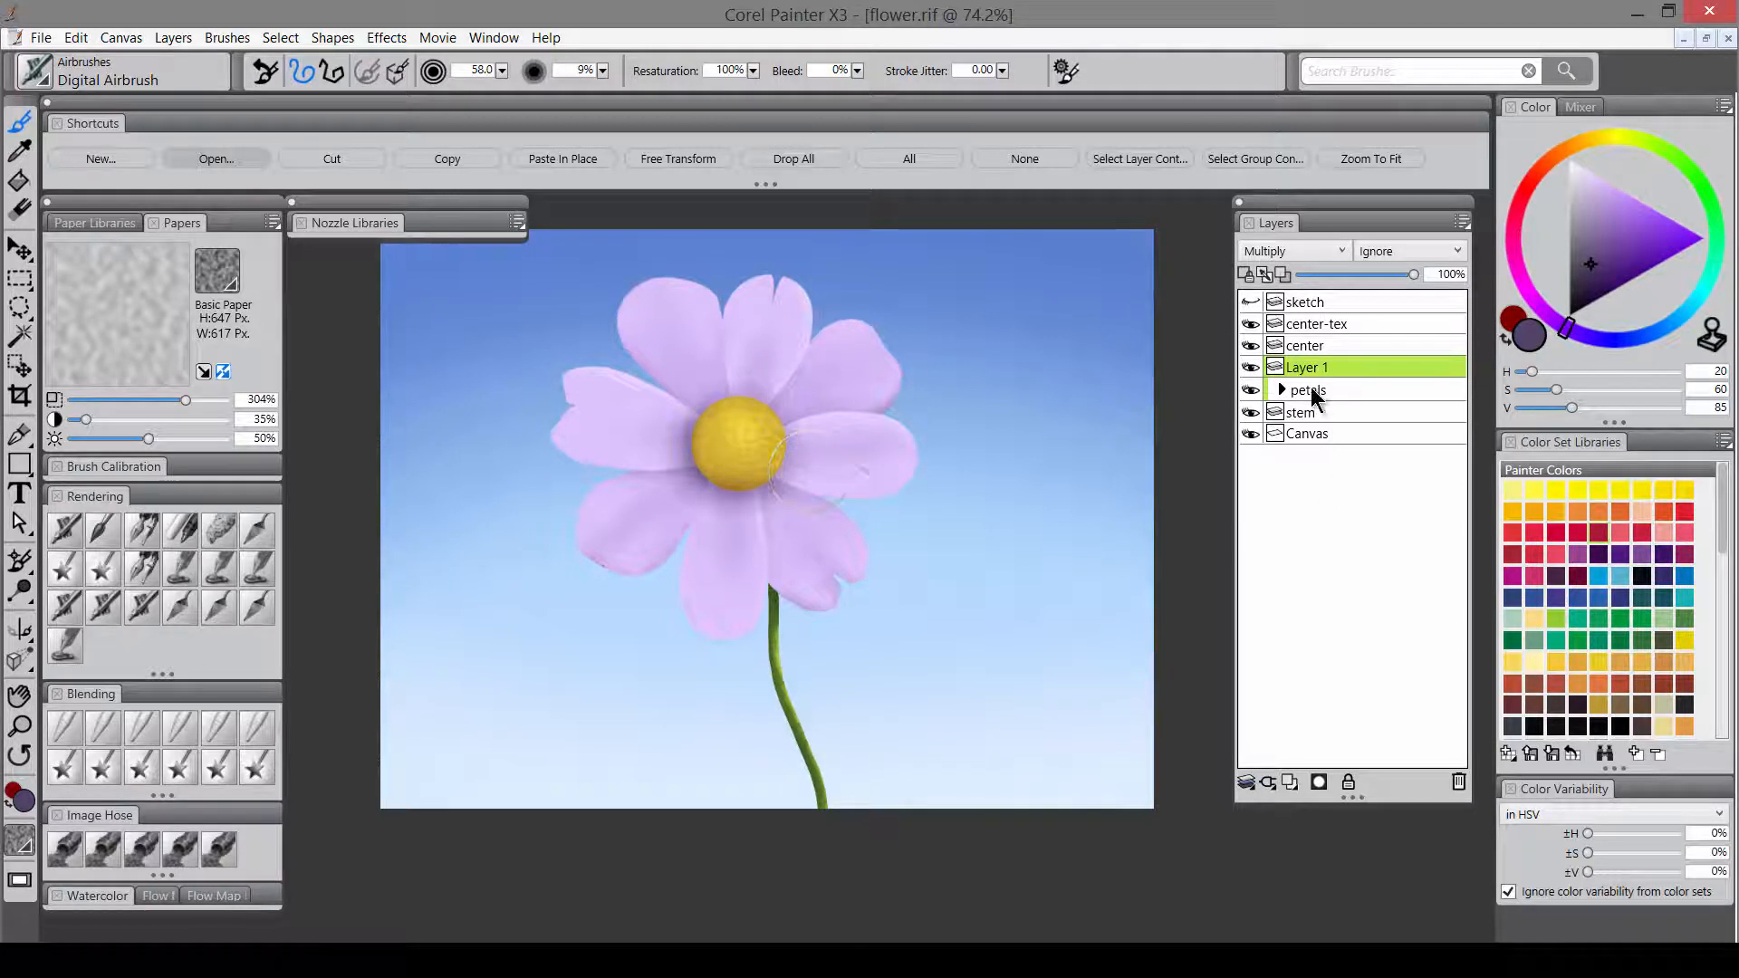
# - Select the content of the petals group and add a layer named creases directly below petals-tex
pyautogui.click(1319, 390)
pyautogui.rightClick(1319, 390)
pyautogui.click(1263, 159)
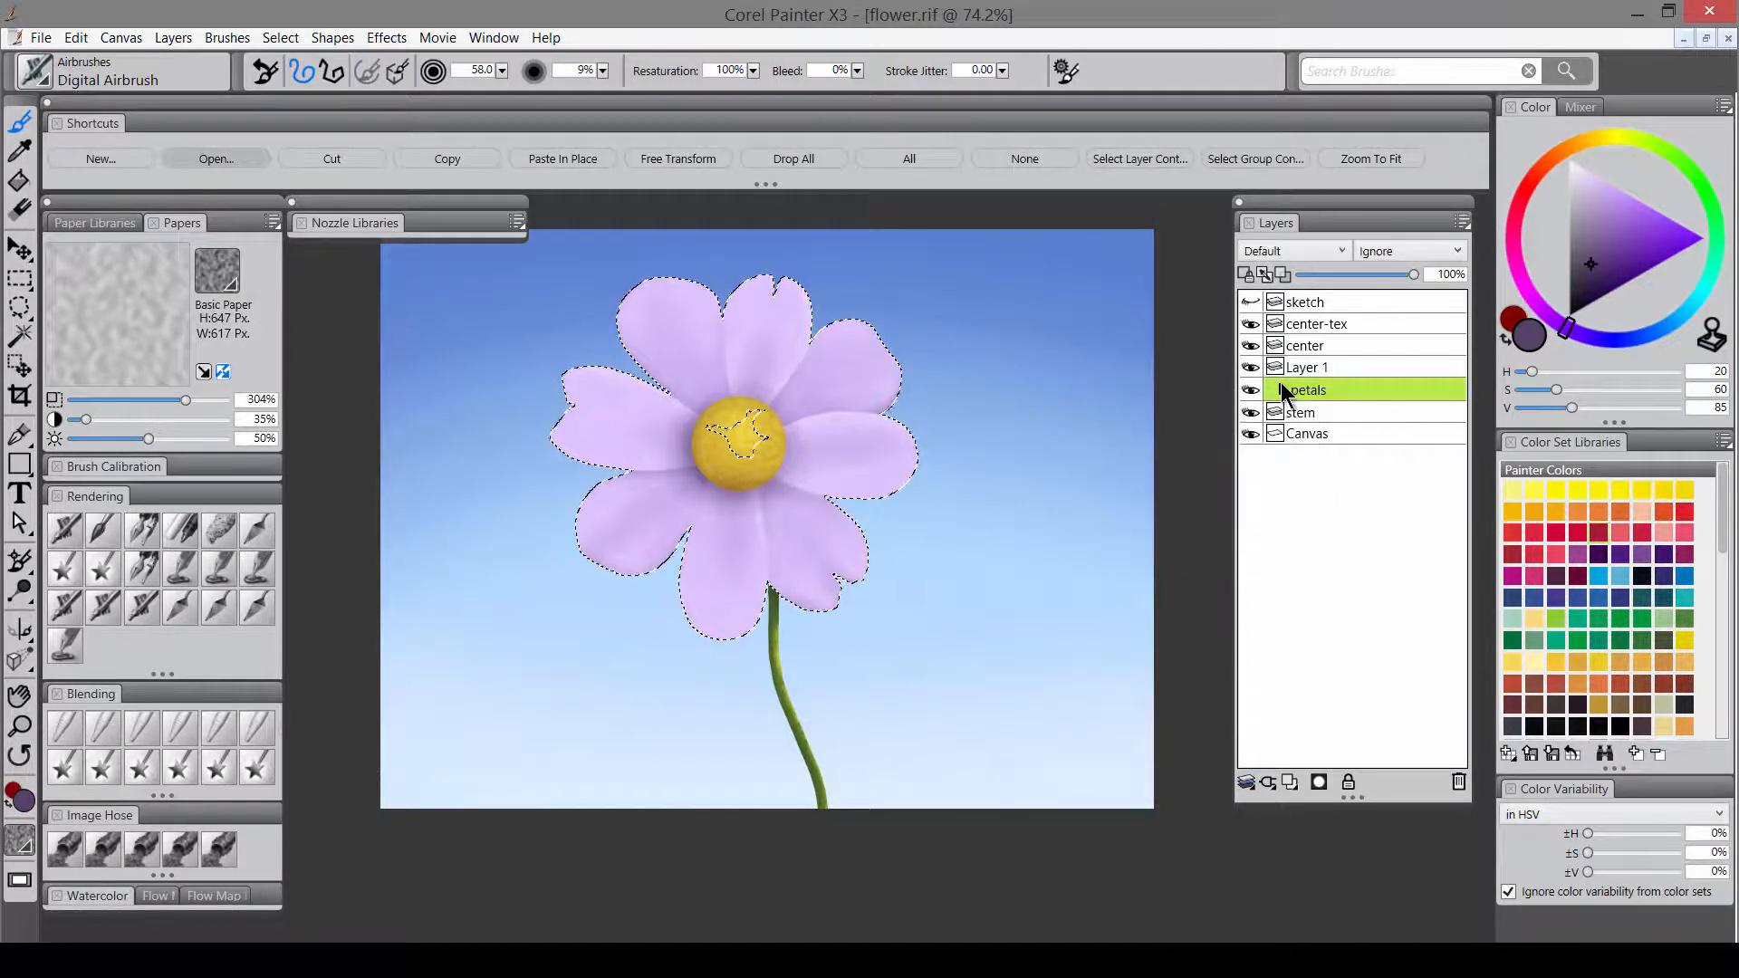
pyautogui.click(1280, 388)
pyautogui.click(1338, 413)
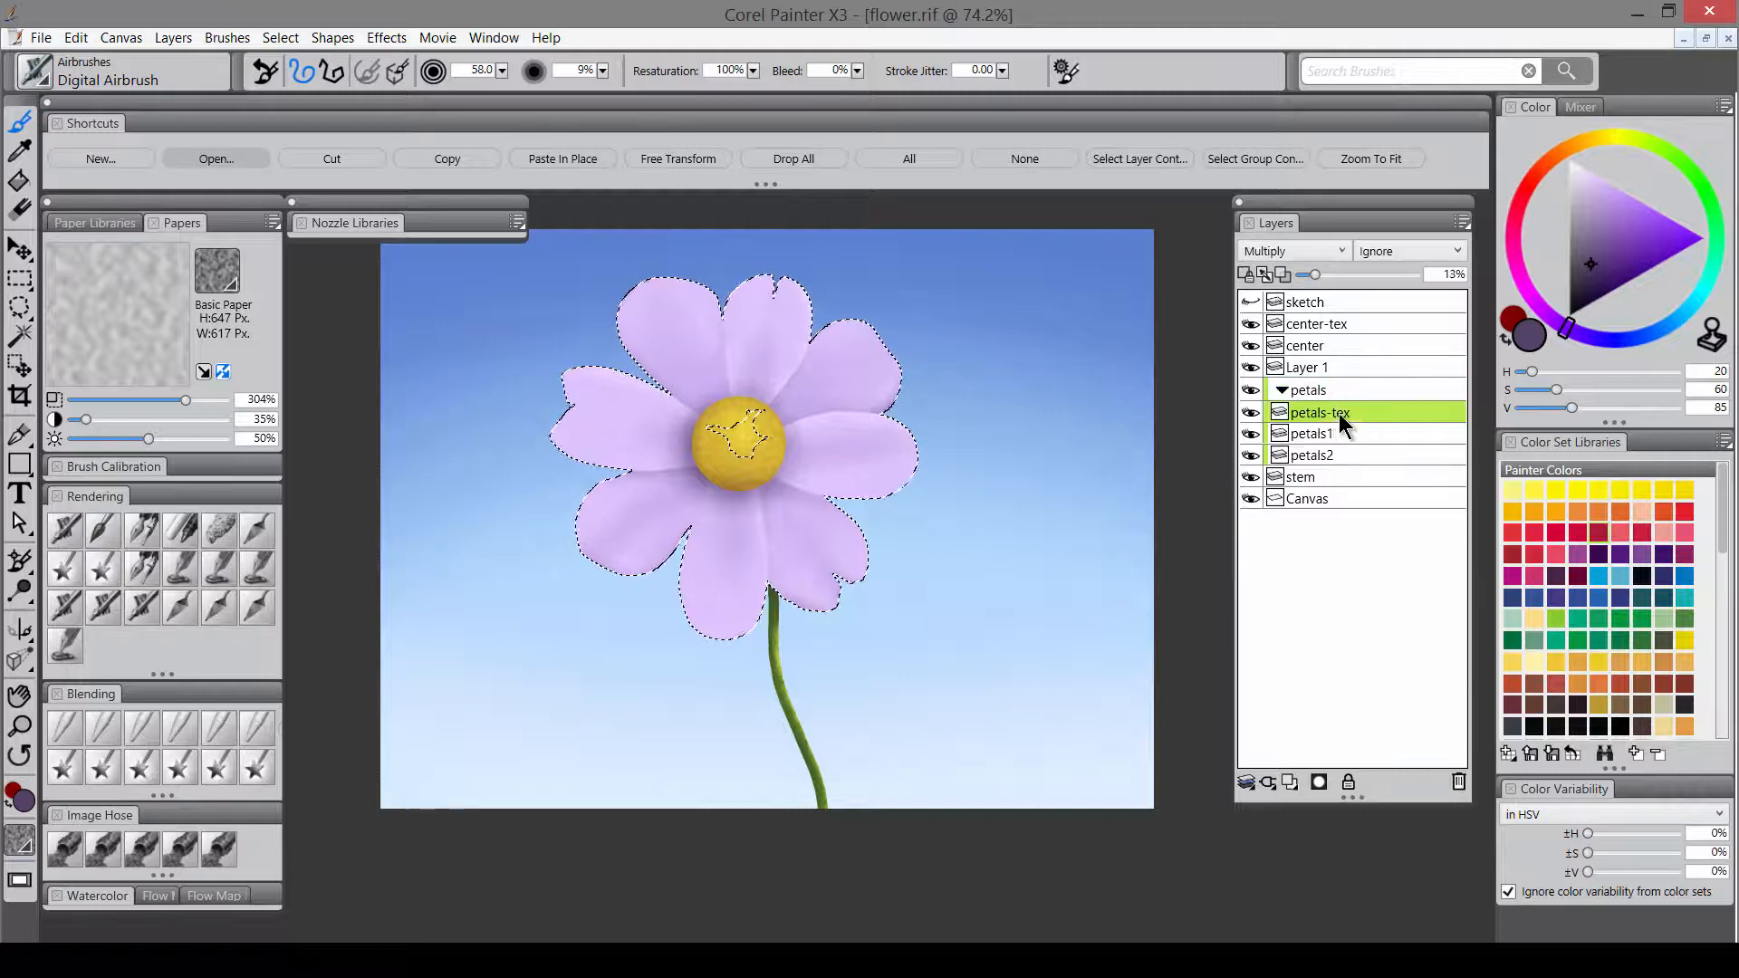
pyautogui.click(1289, 782)
pyautogui.moveTo(1339, 433); pyautogui.dragTo(1338, 440)
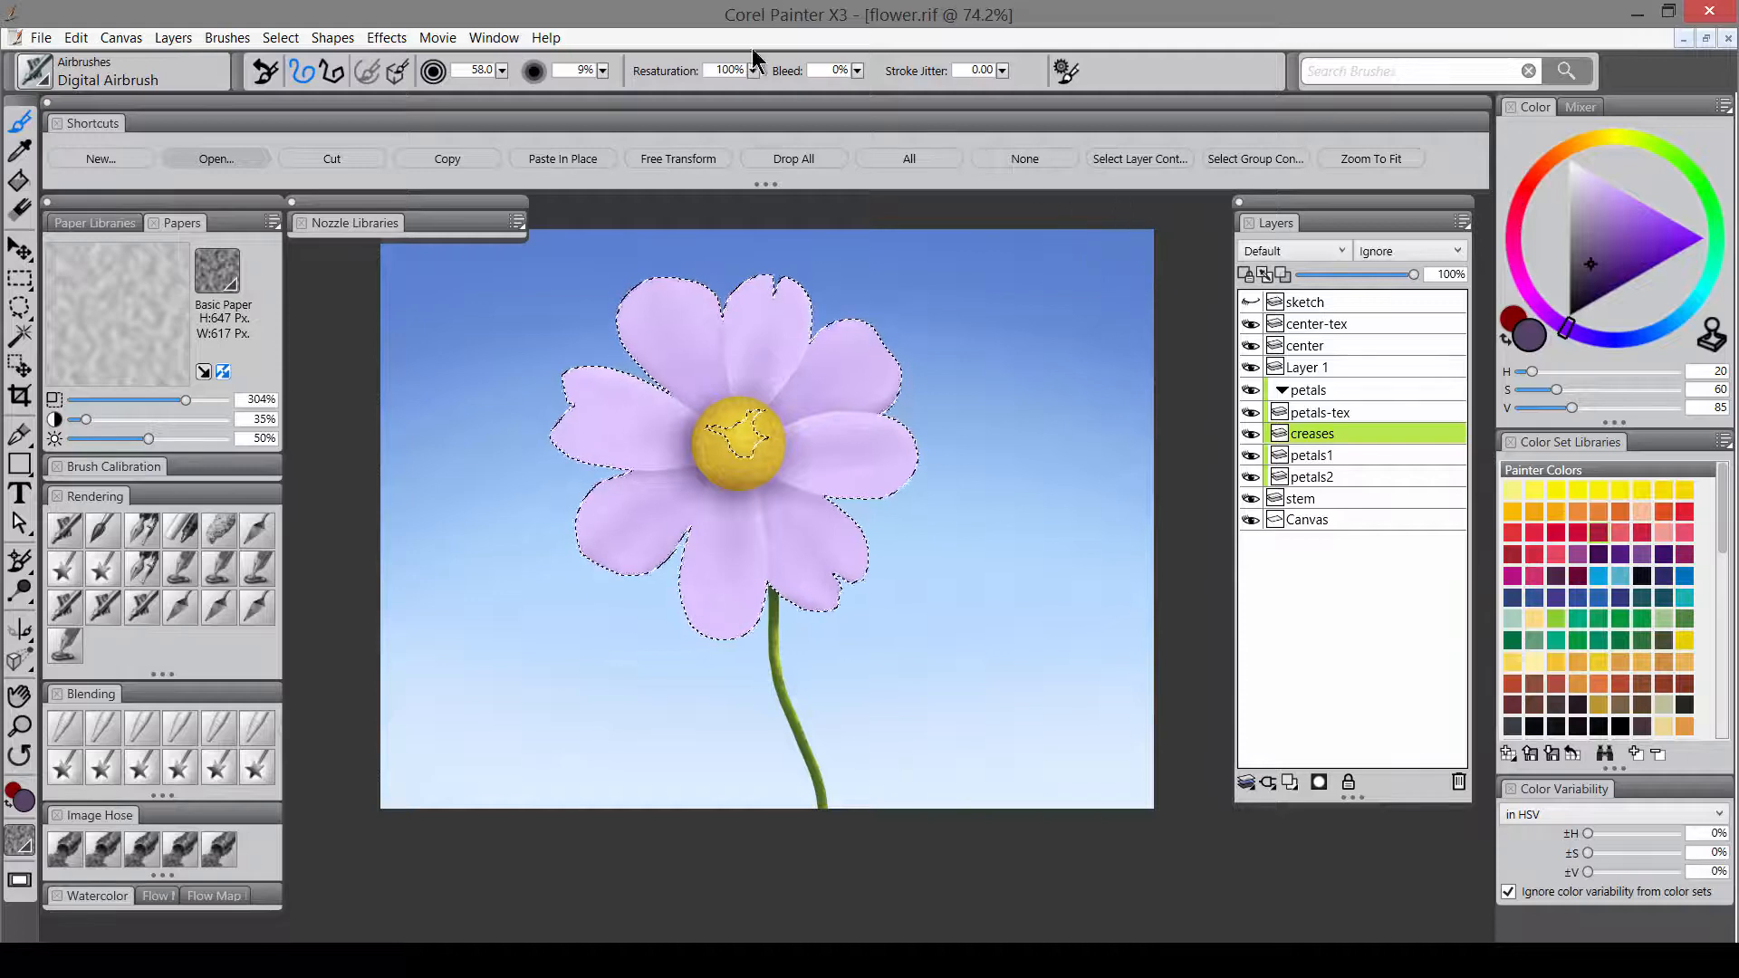
# - Hide the marquee of the active petals selection
pyautogui.hotkey('ctrl', 'shift', 'h')
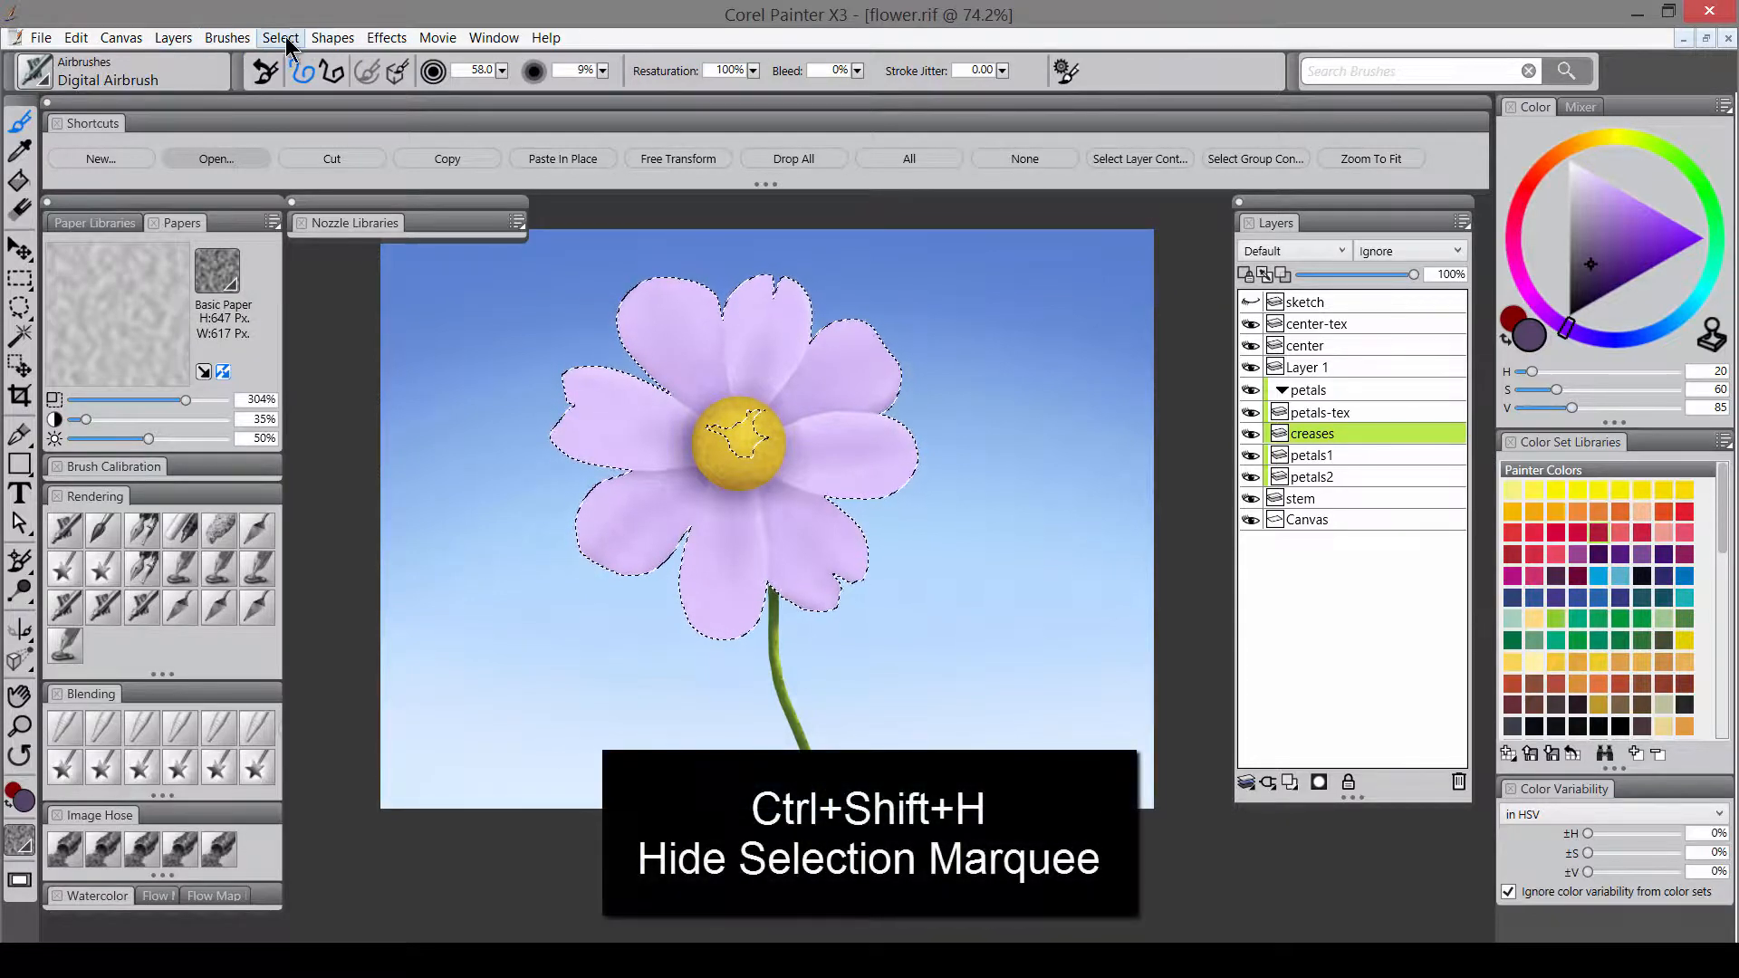
pyautogui.click(282, 37)
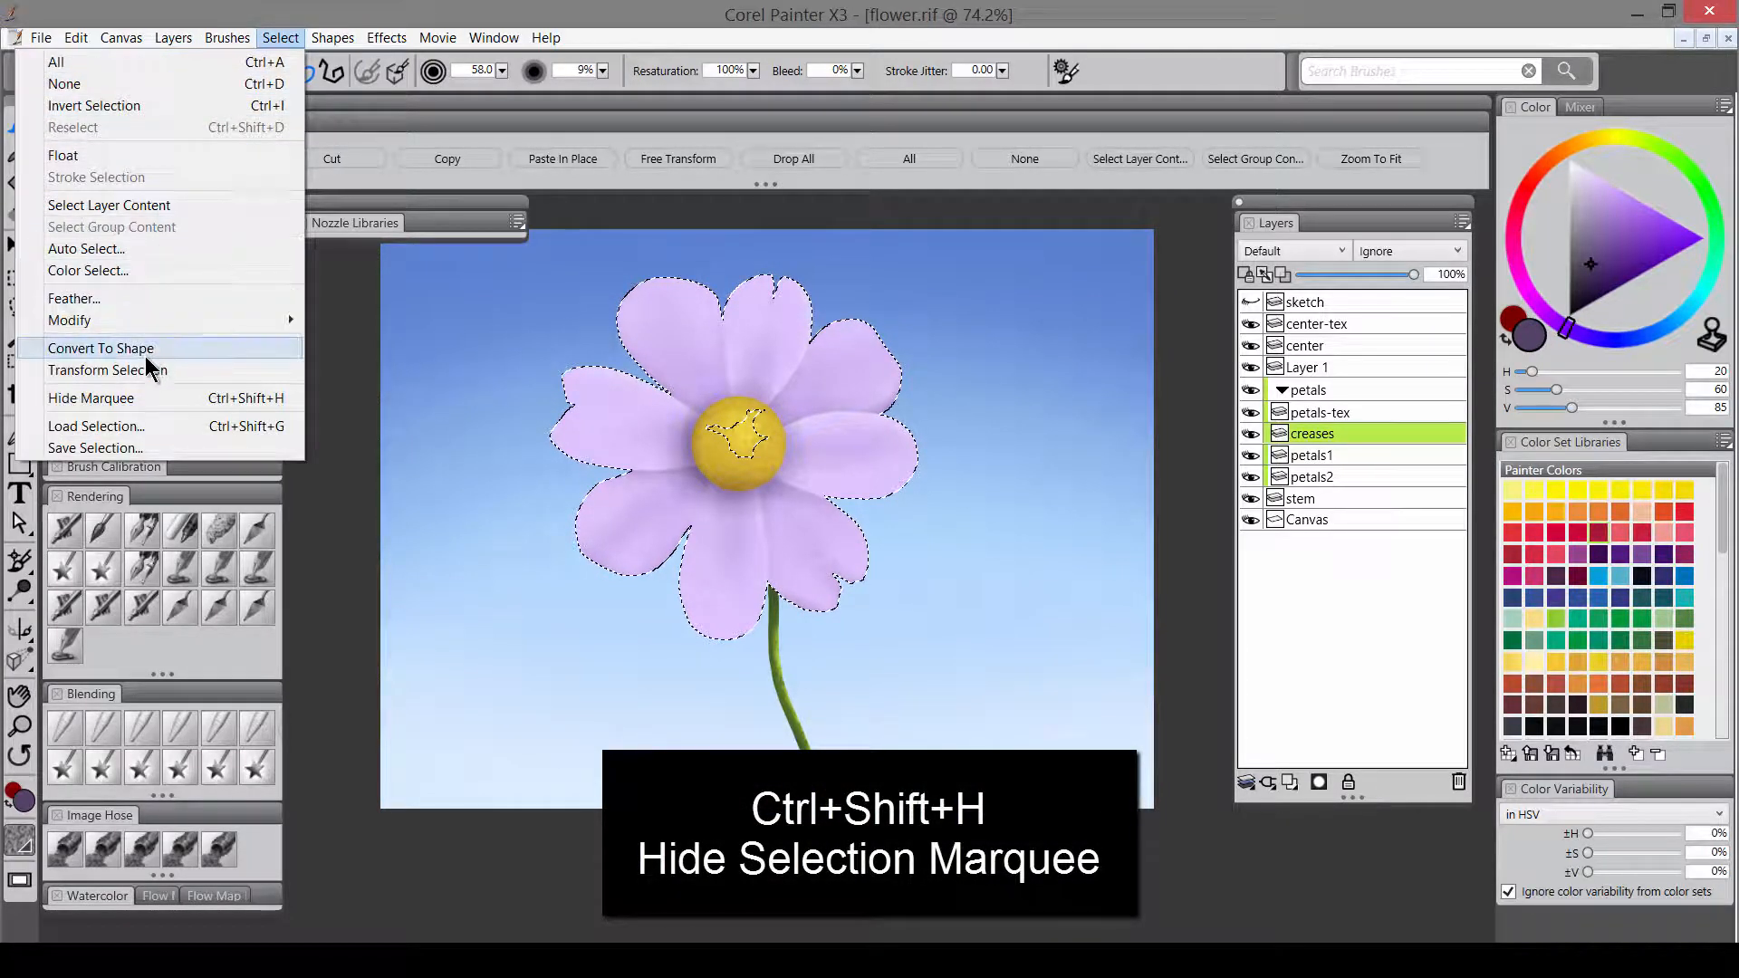
pyautogui.click(132, 399)
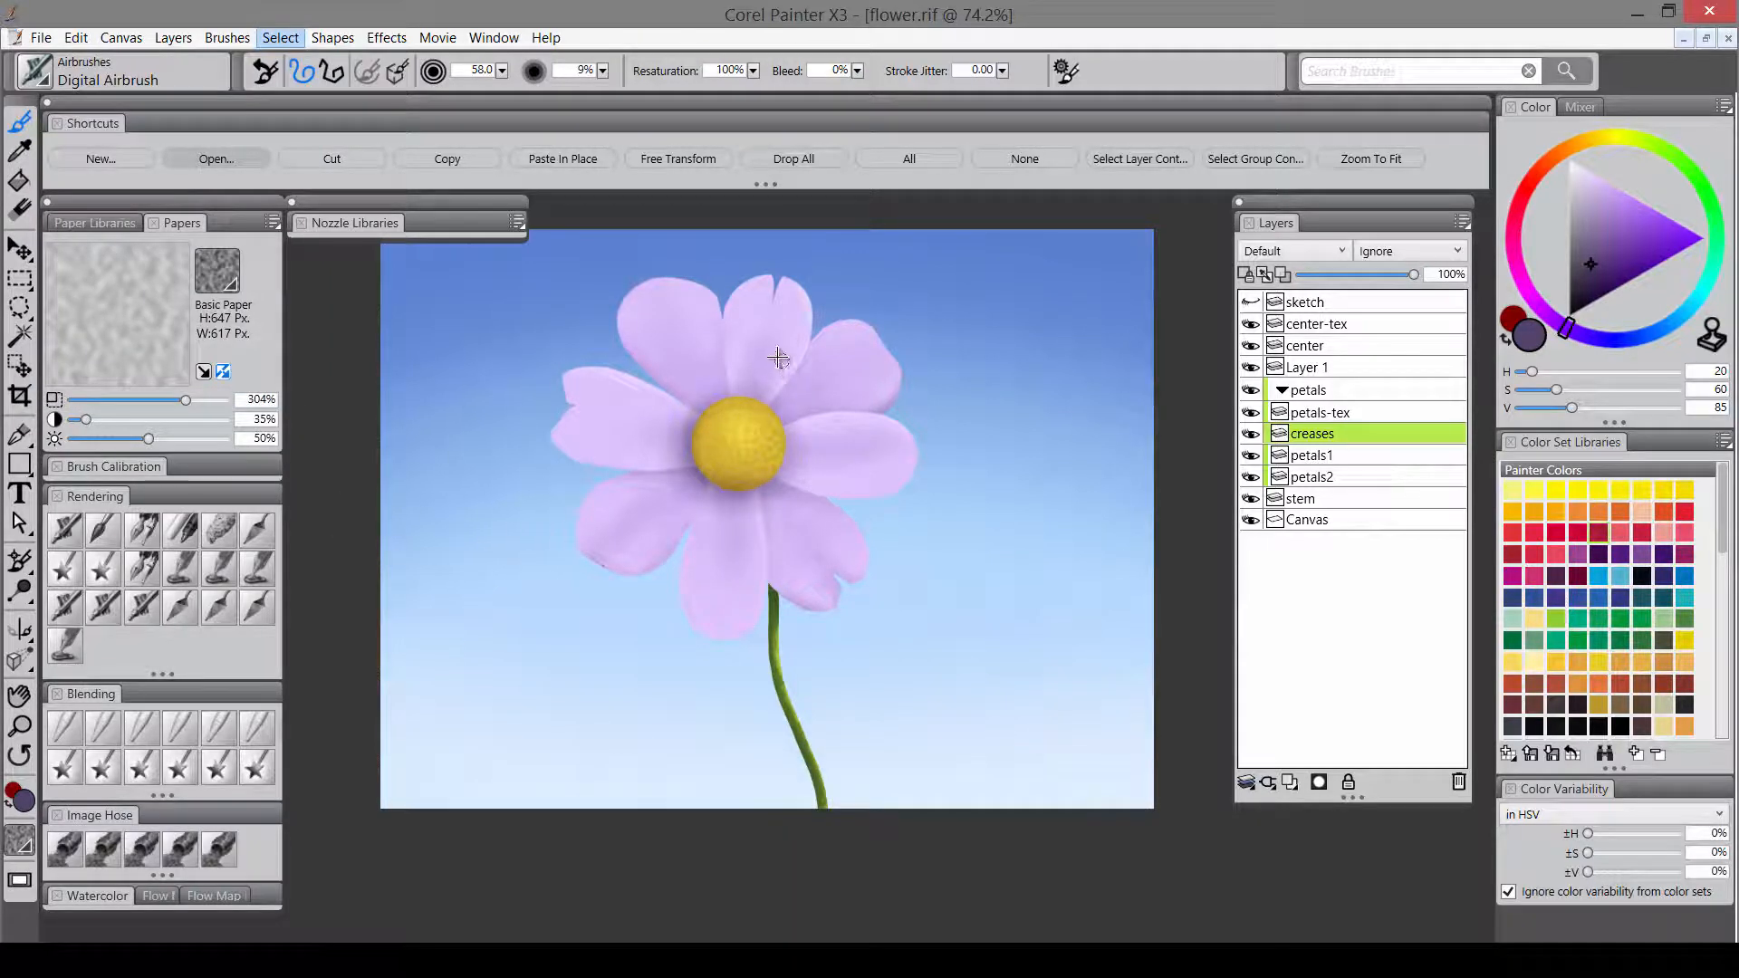
# - Airbrush muted purple creases on the creases layer at size 12.2, running outward from the flower's center along each petal
pyautogui.moveTo(749, 391); pyautogui.dragTo(838, 375)
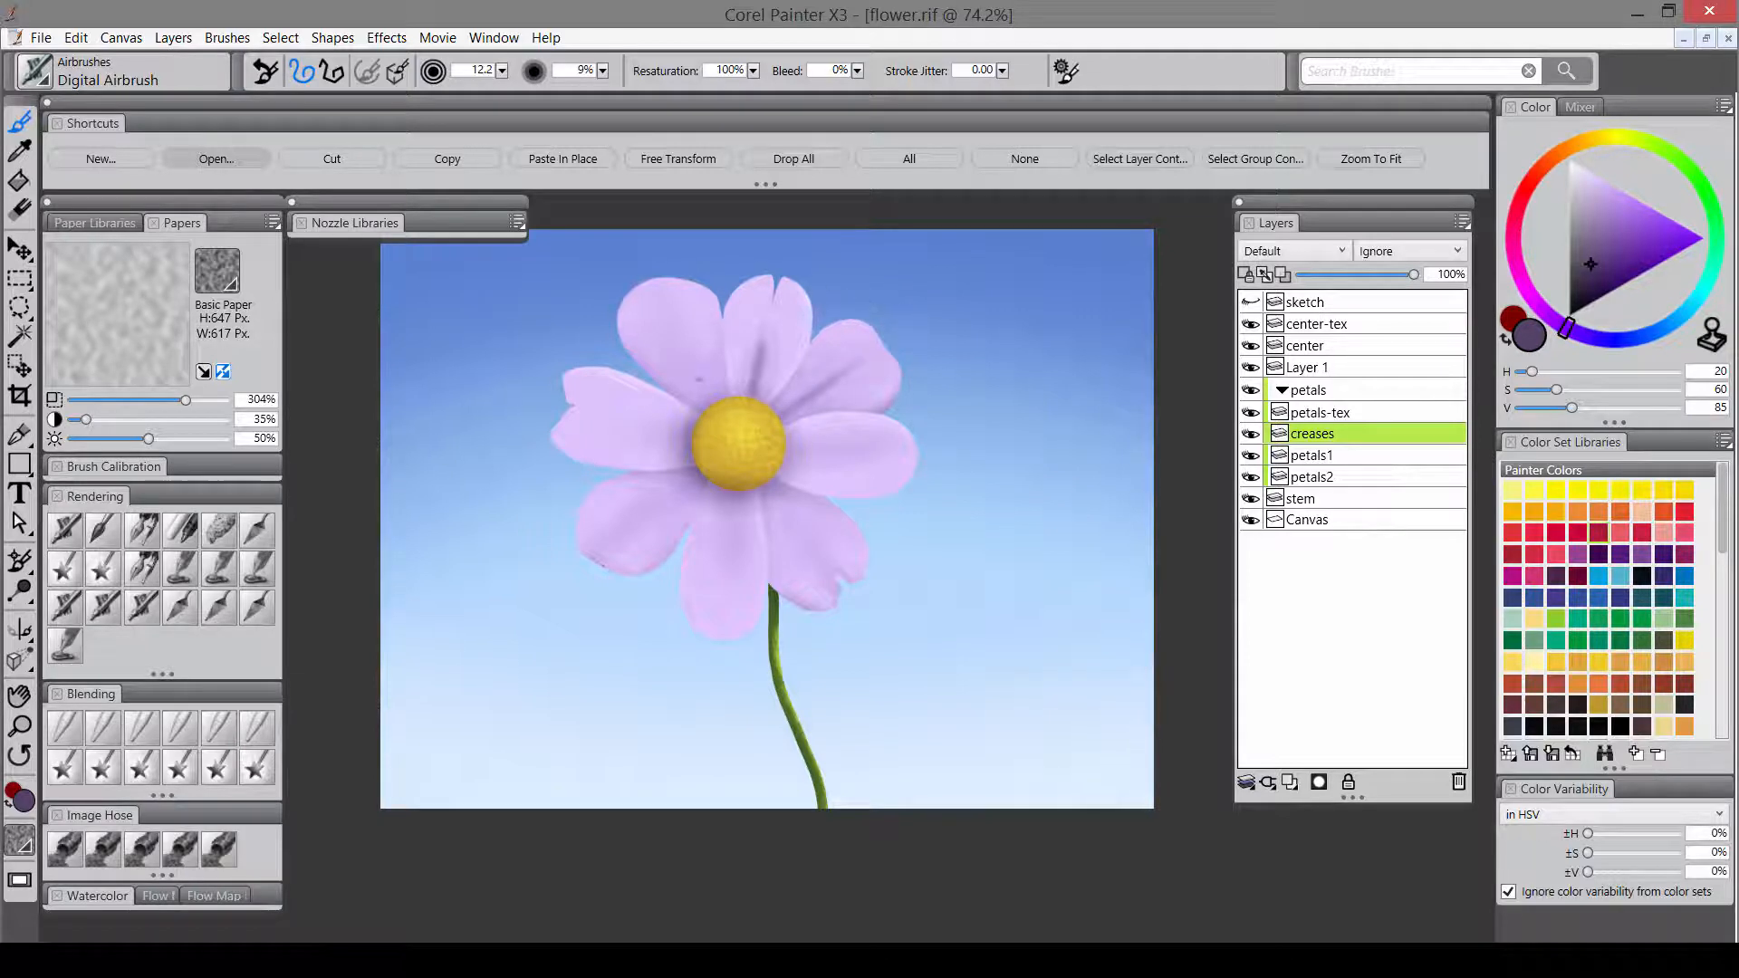
pyautogui.moveTo(678, 326); pyautogui.dragTo(699, 371)
pyautogui.moveTo(688, 441); pyautogui.dragTo(627, 433)
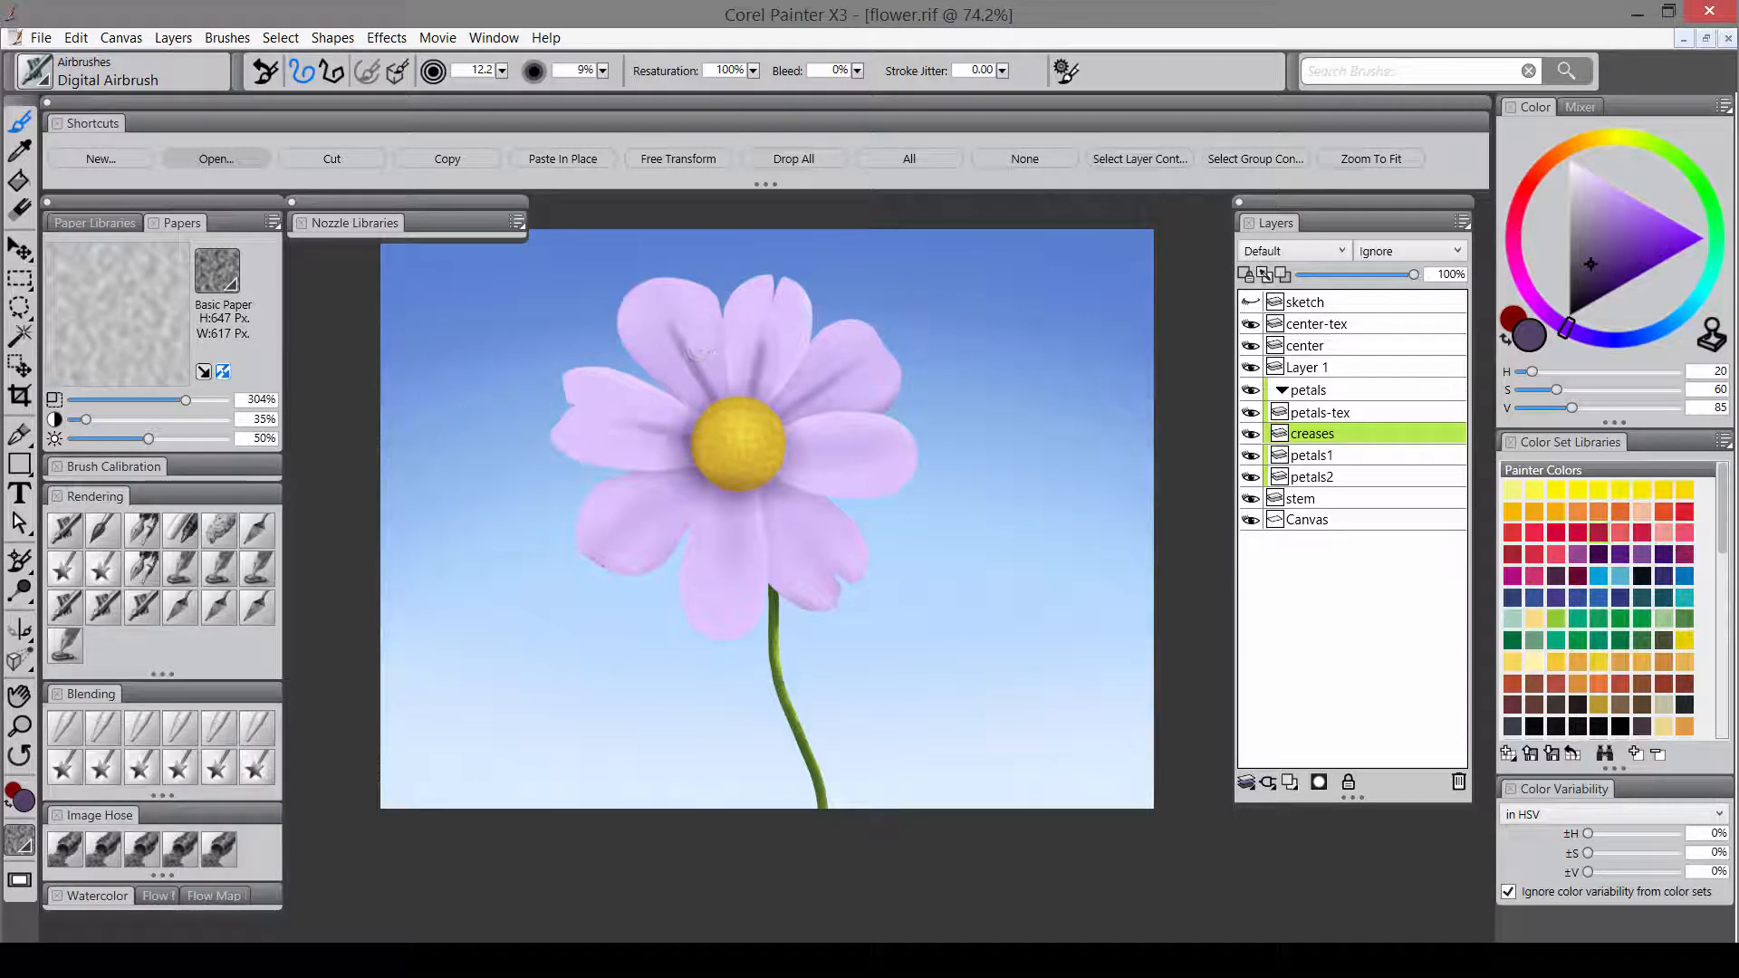
pyautogui.moveTo(785, 451); pyautogui.dragTo(875, 466)
pyautogui.moveTo(688, 481); pyautogui.dragTo(621, 536)
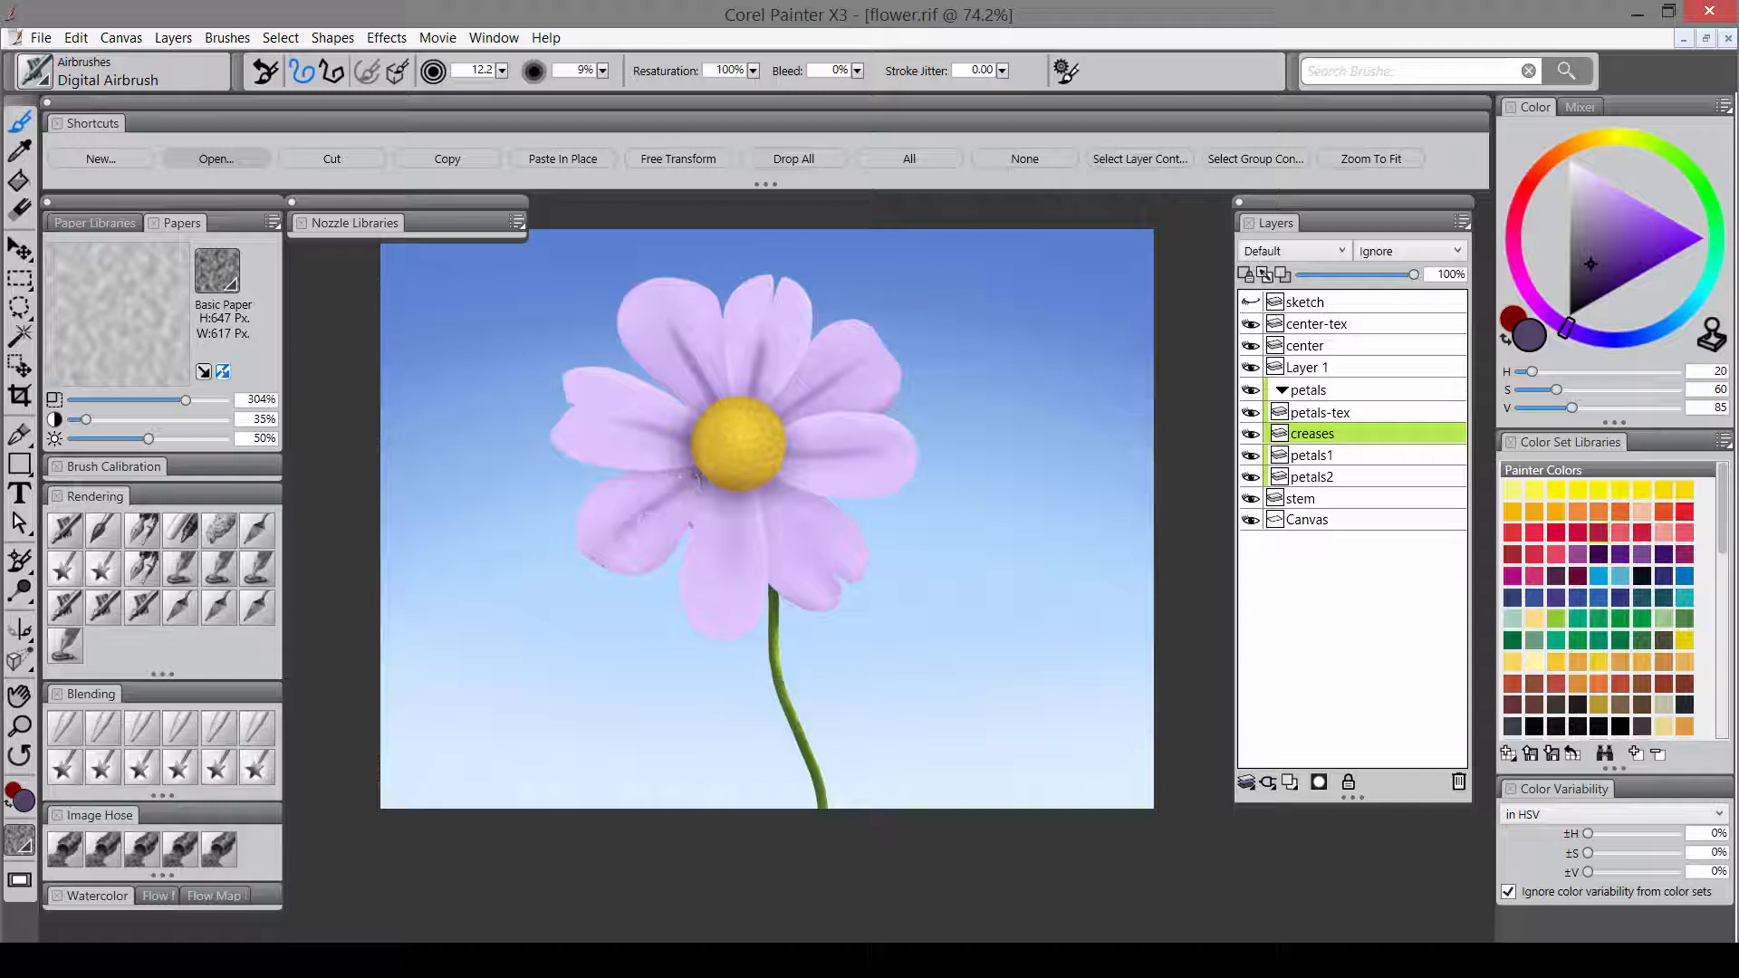
pyautogui.moveTo(726, 486); pyautogui.dragTo(728, 587)
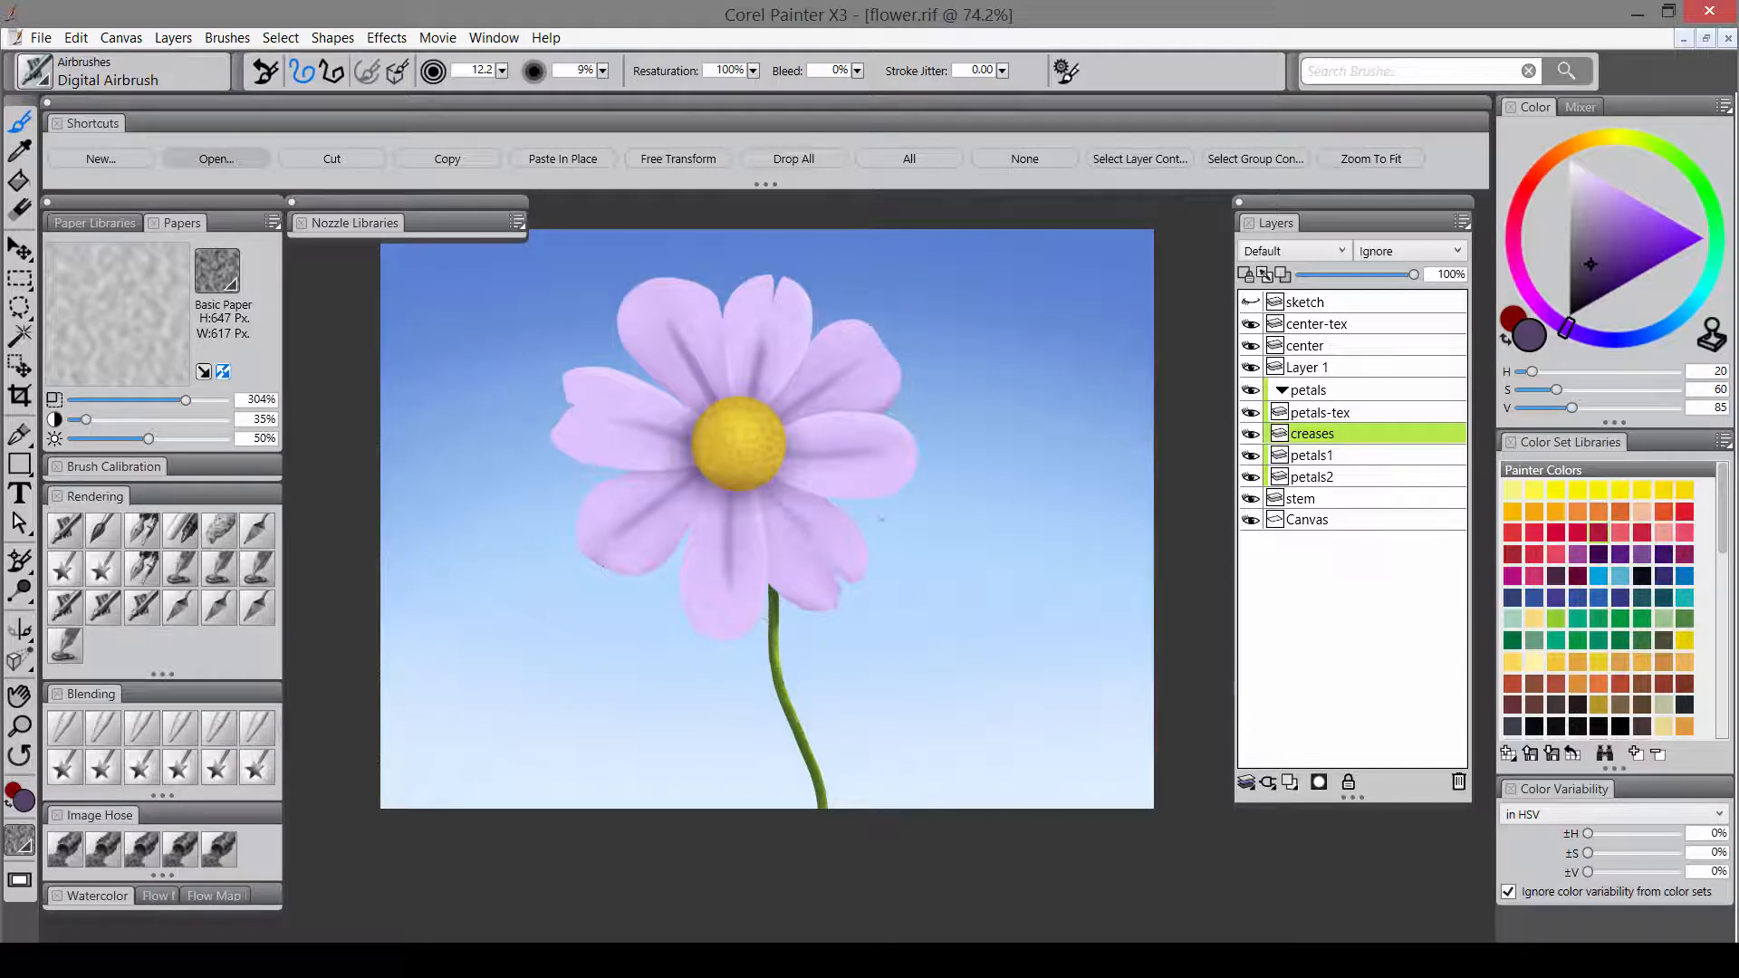
pyautogui.hotkey('ctrl', 'z')
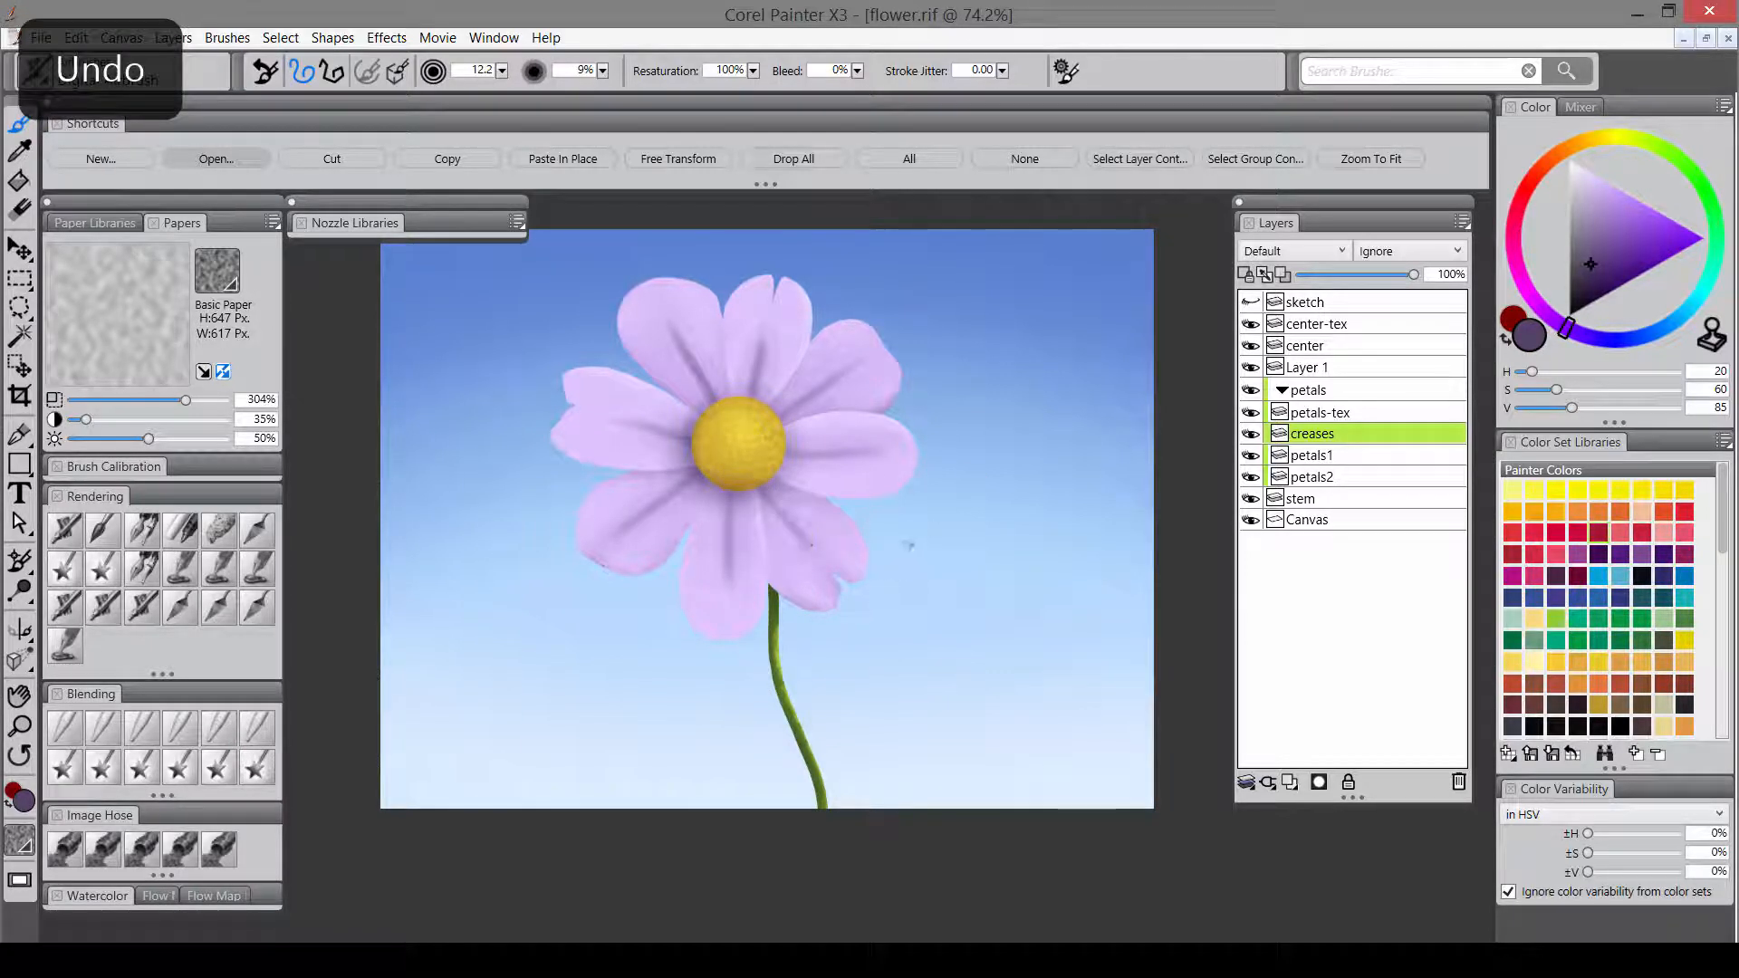
# - With pale lilac (H 20, S 255, V 240) picked, refine the upper petals' creases using Pinch at size 30.1, and lower the creases layer's opacity to 41%
pyautogui.click(1585, 169)
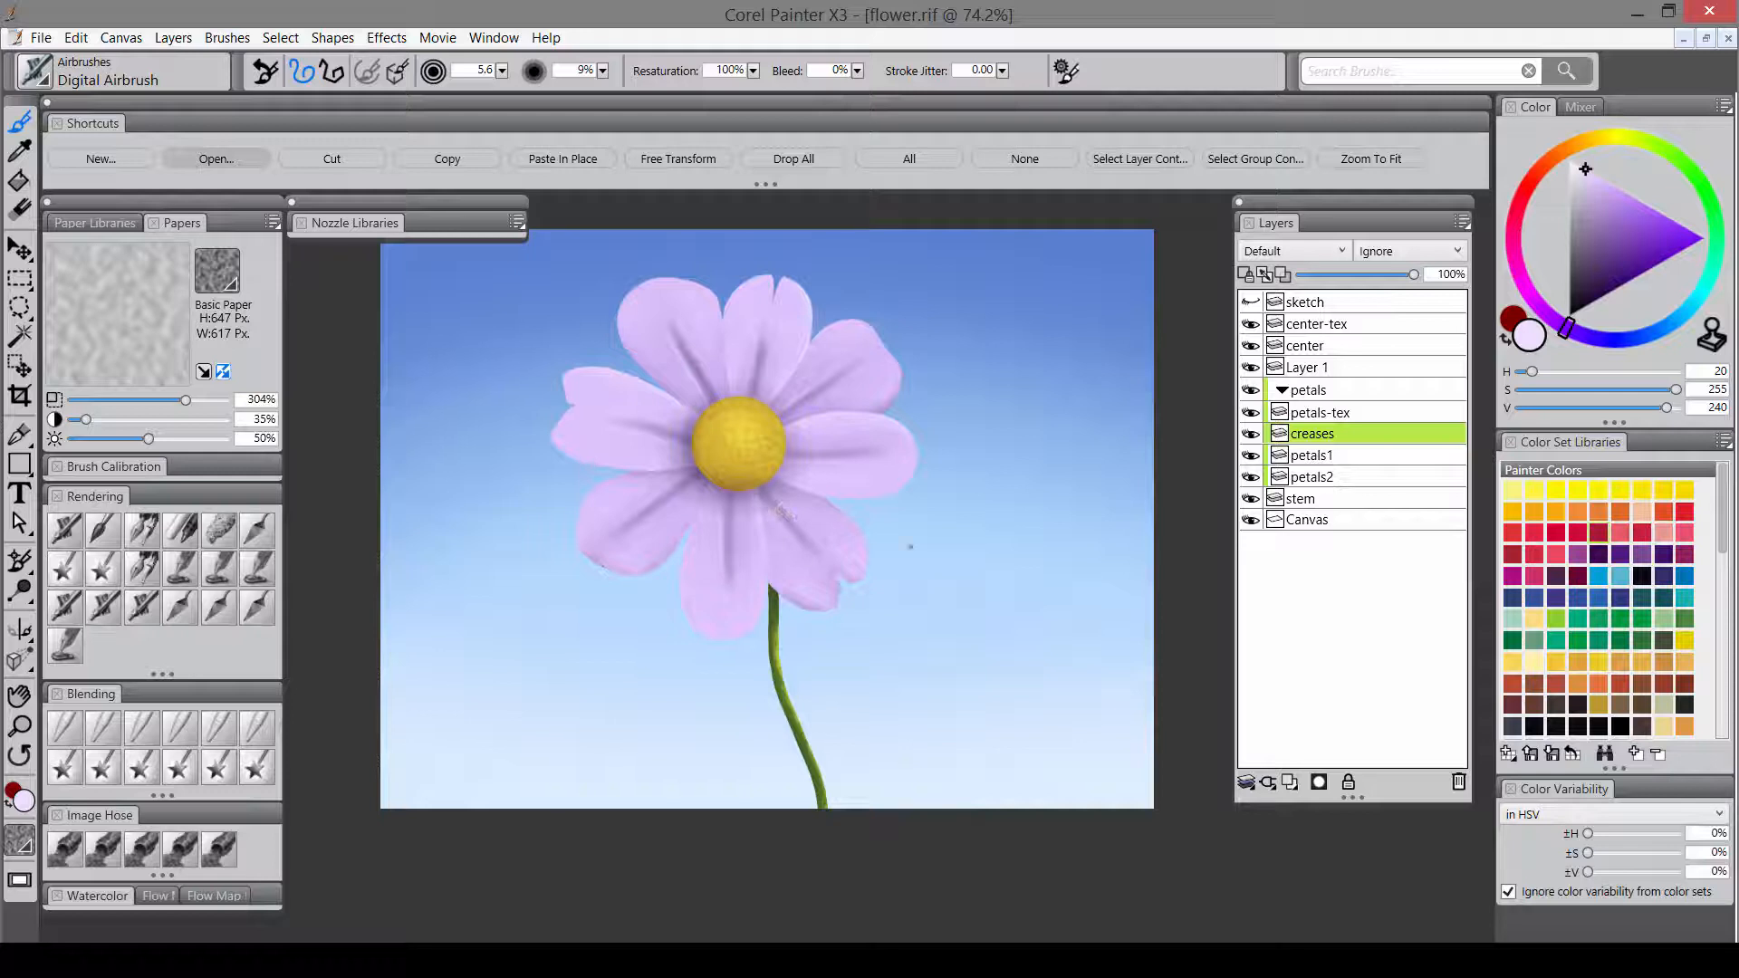
pyautogui.click(142, 768)
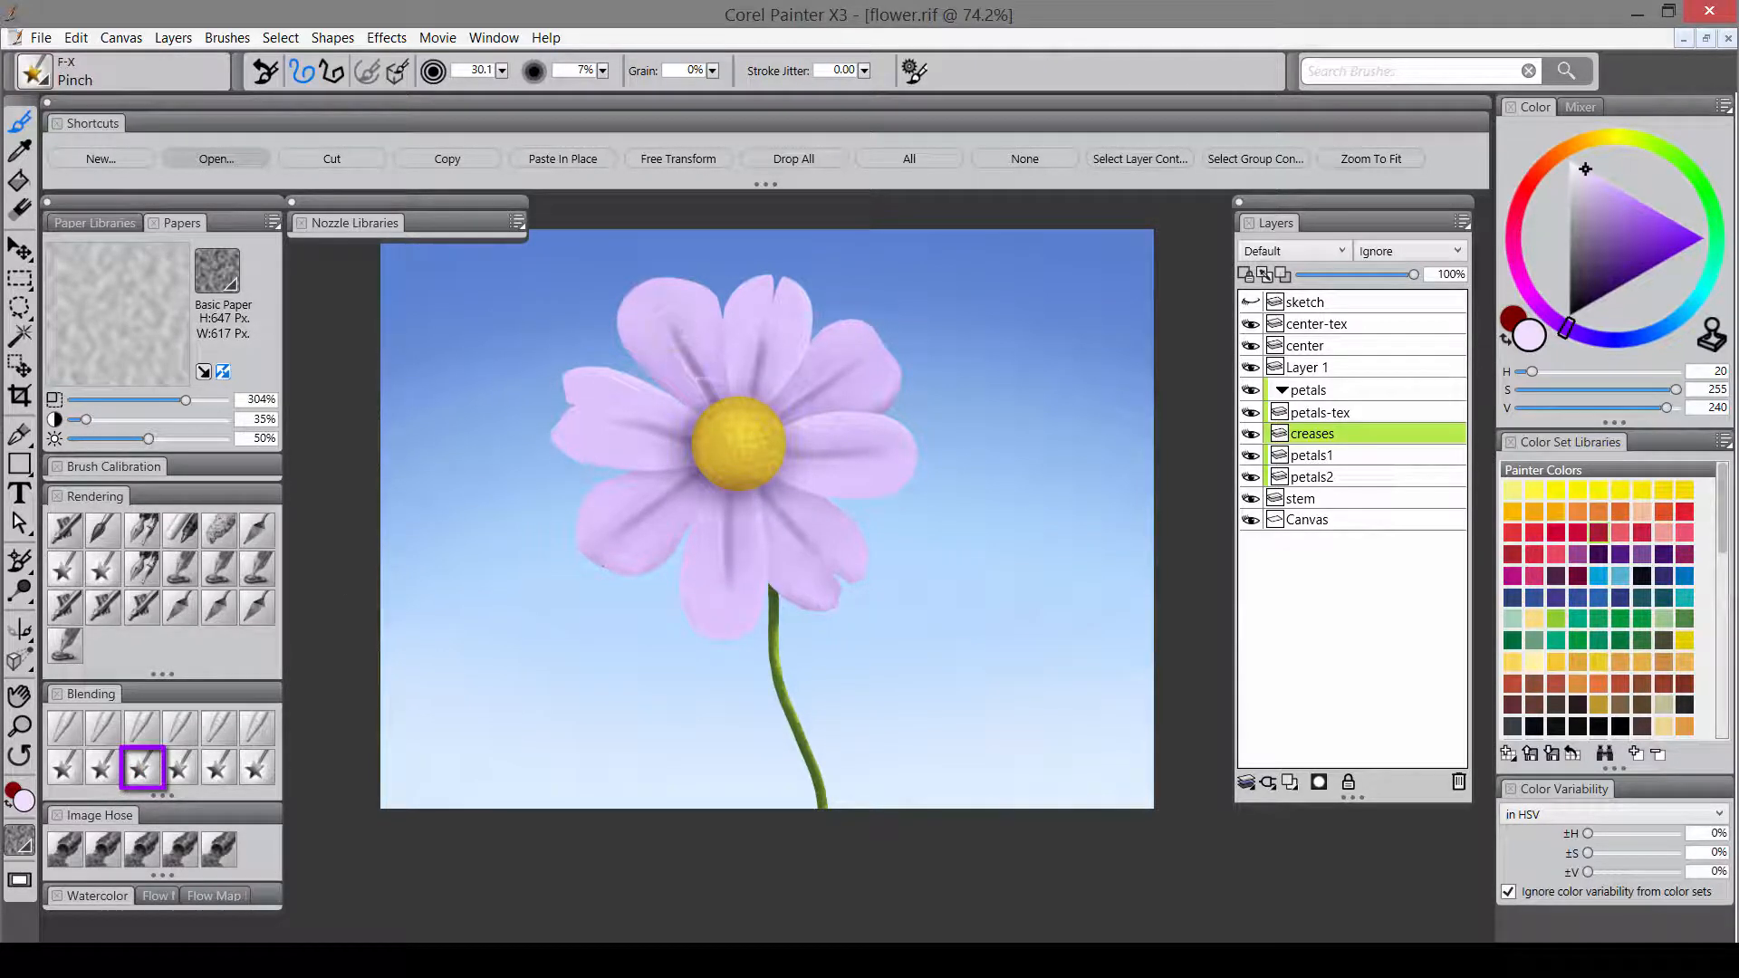
pyautogui.moveTo(699, 368); pyautogui.dragTo(713, 389)
pyautogui.moveTo(780, 332); pyautogui.dragTo(770, 366)
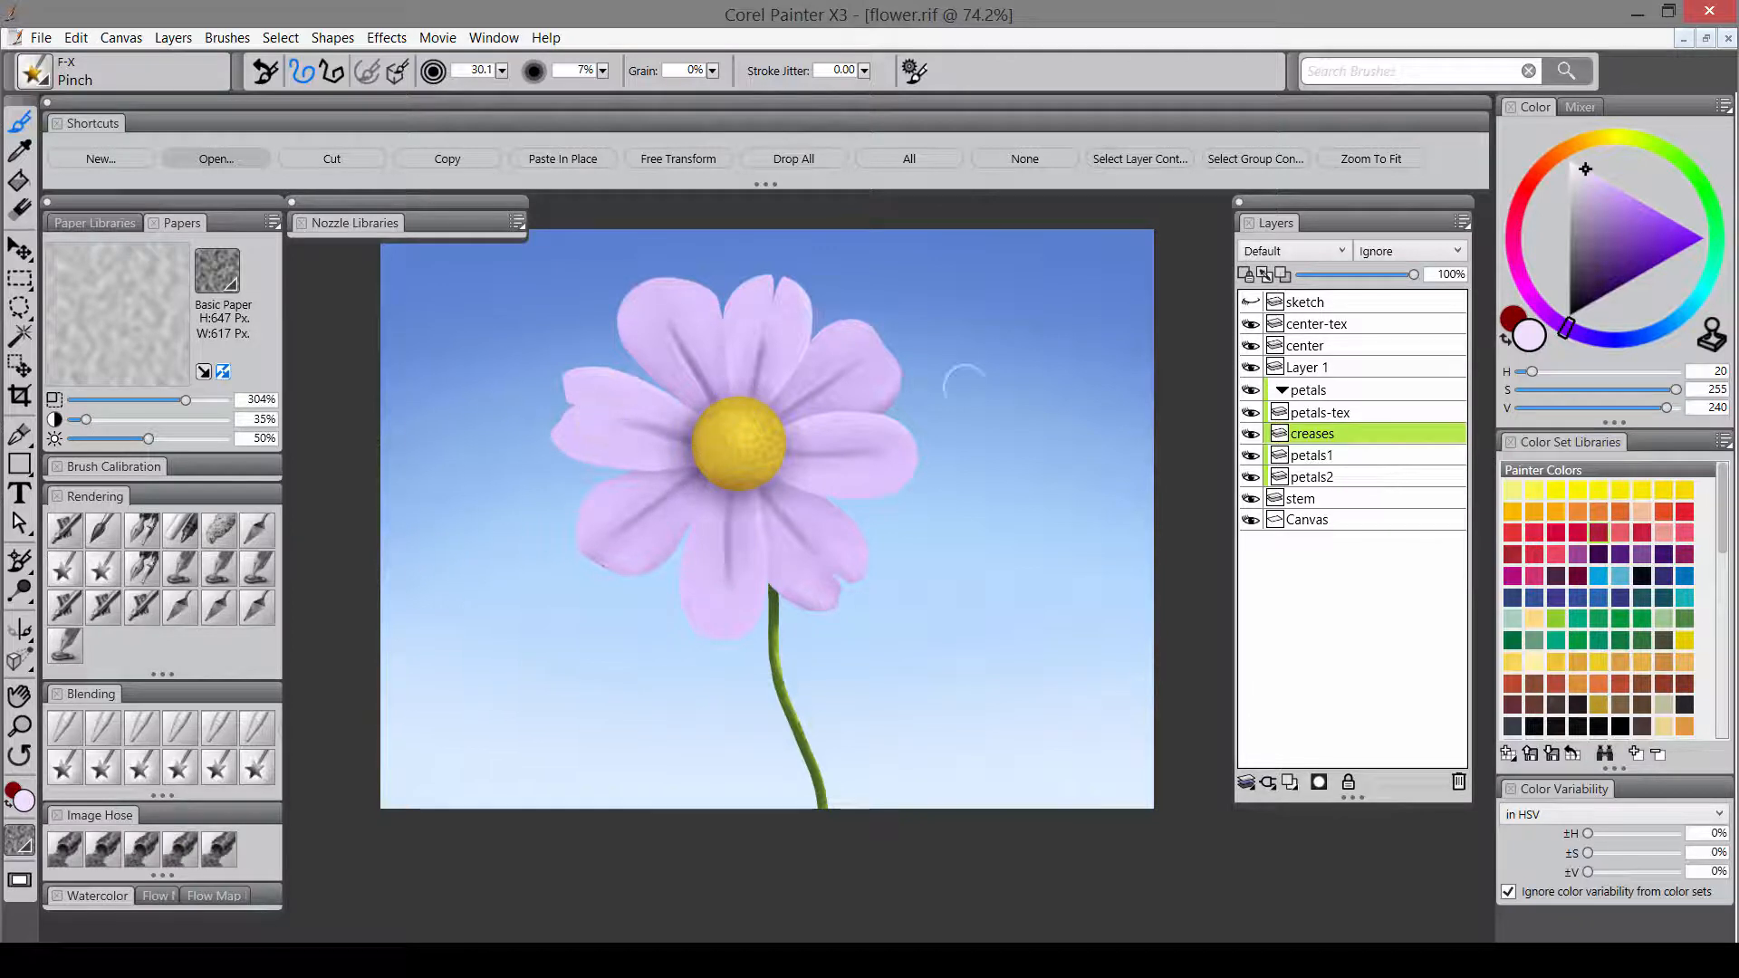
pyautogui.moveTo(1393, 283); pyautogui.dragTo(1357, 285)
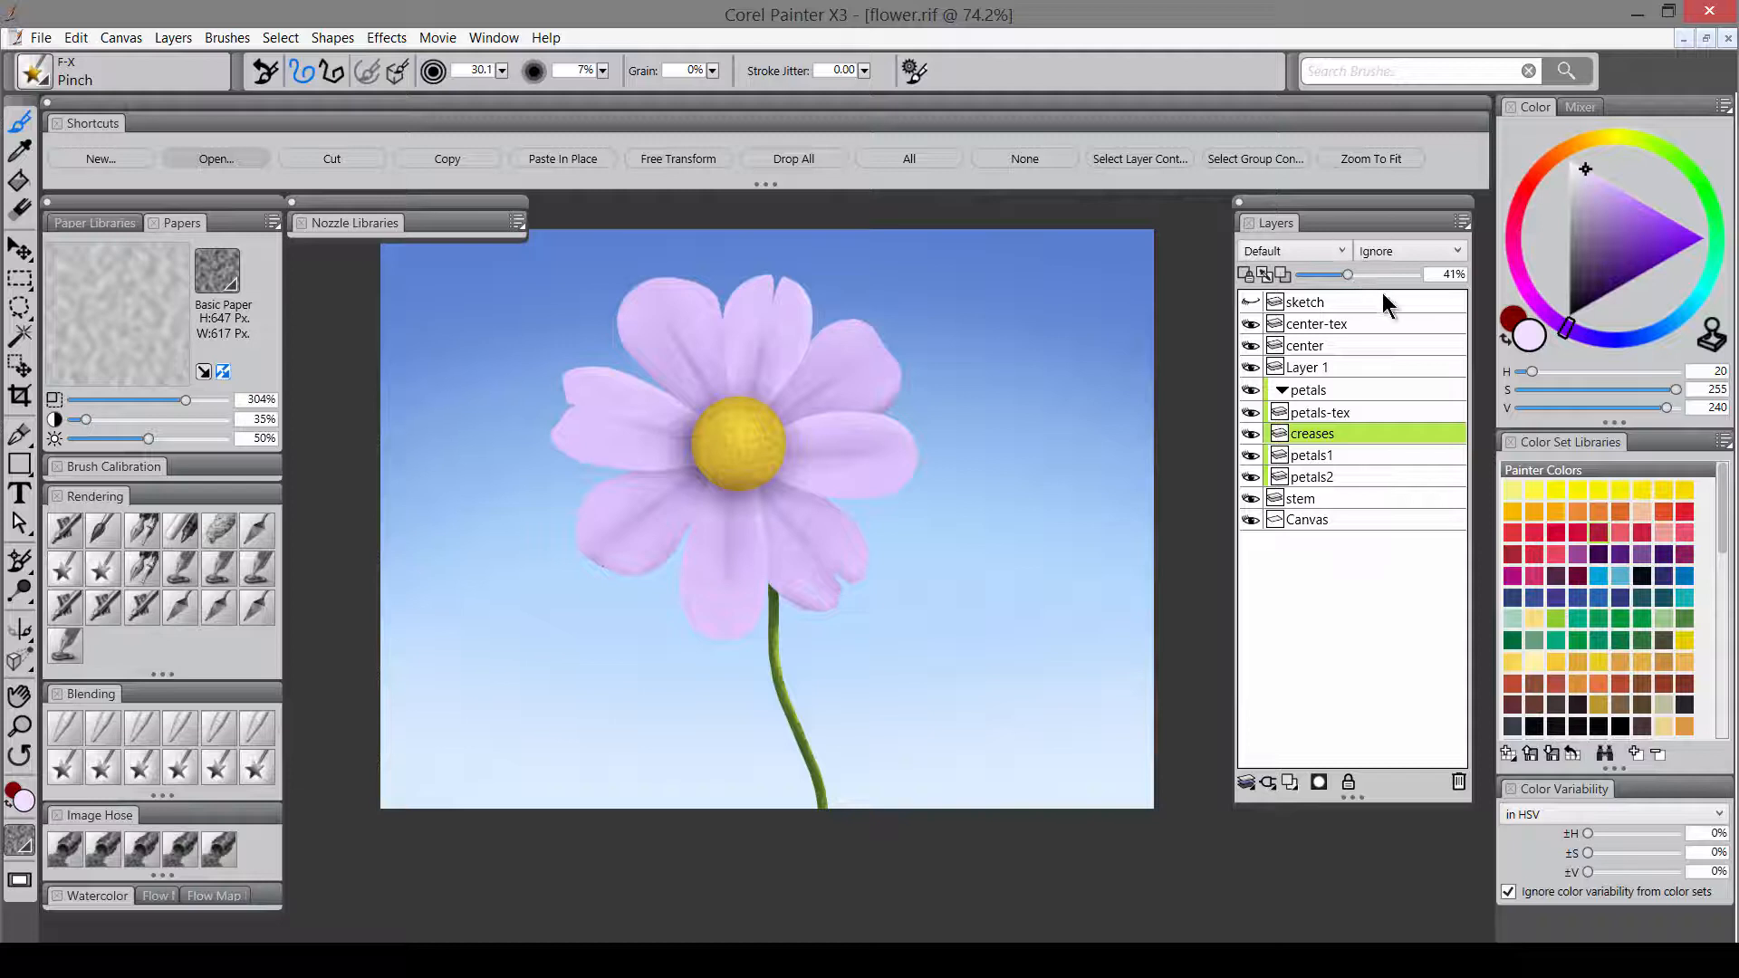
# - Add a layer directly above creases and airbrush white highlights along the petals' outer edges with the Digital Airbrush, starting at size 21.3
pyautogui.click(1289, 781)
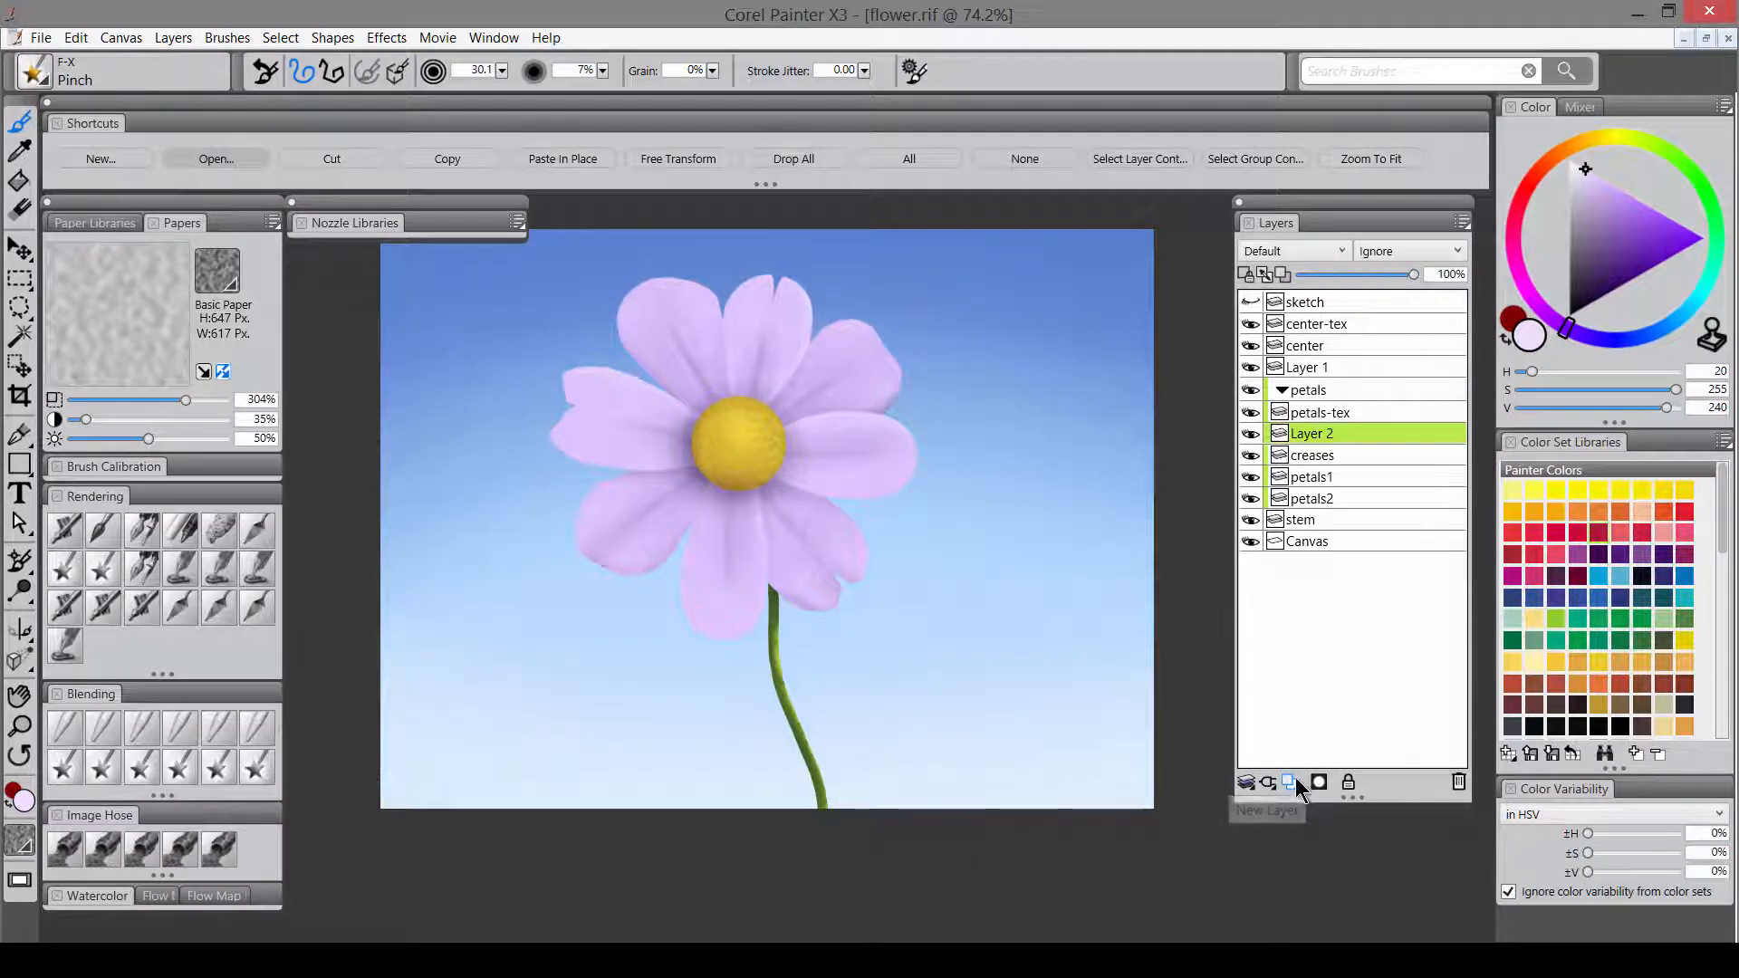
pyautogui.click(1572, 156)
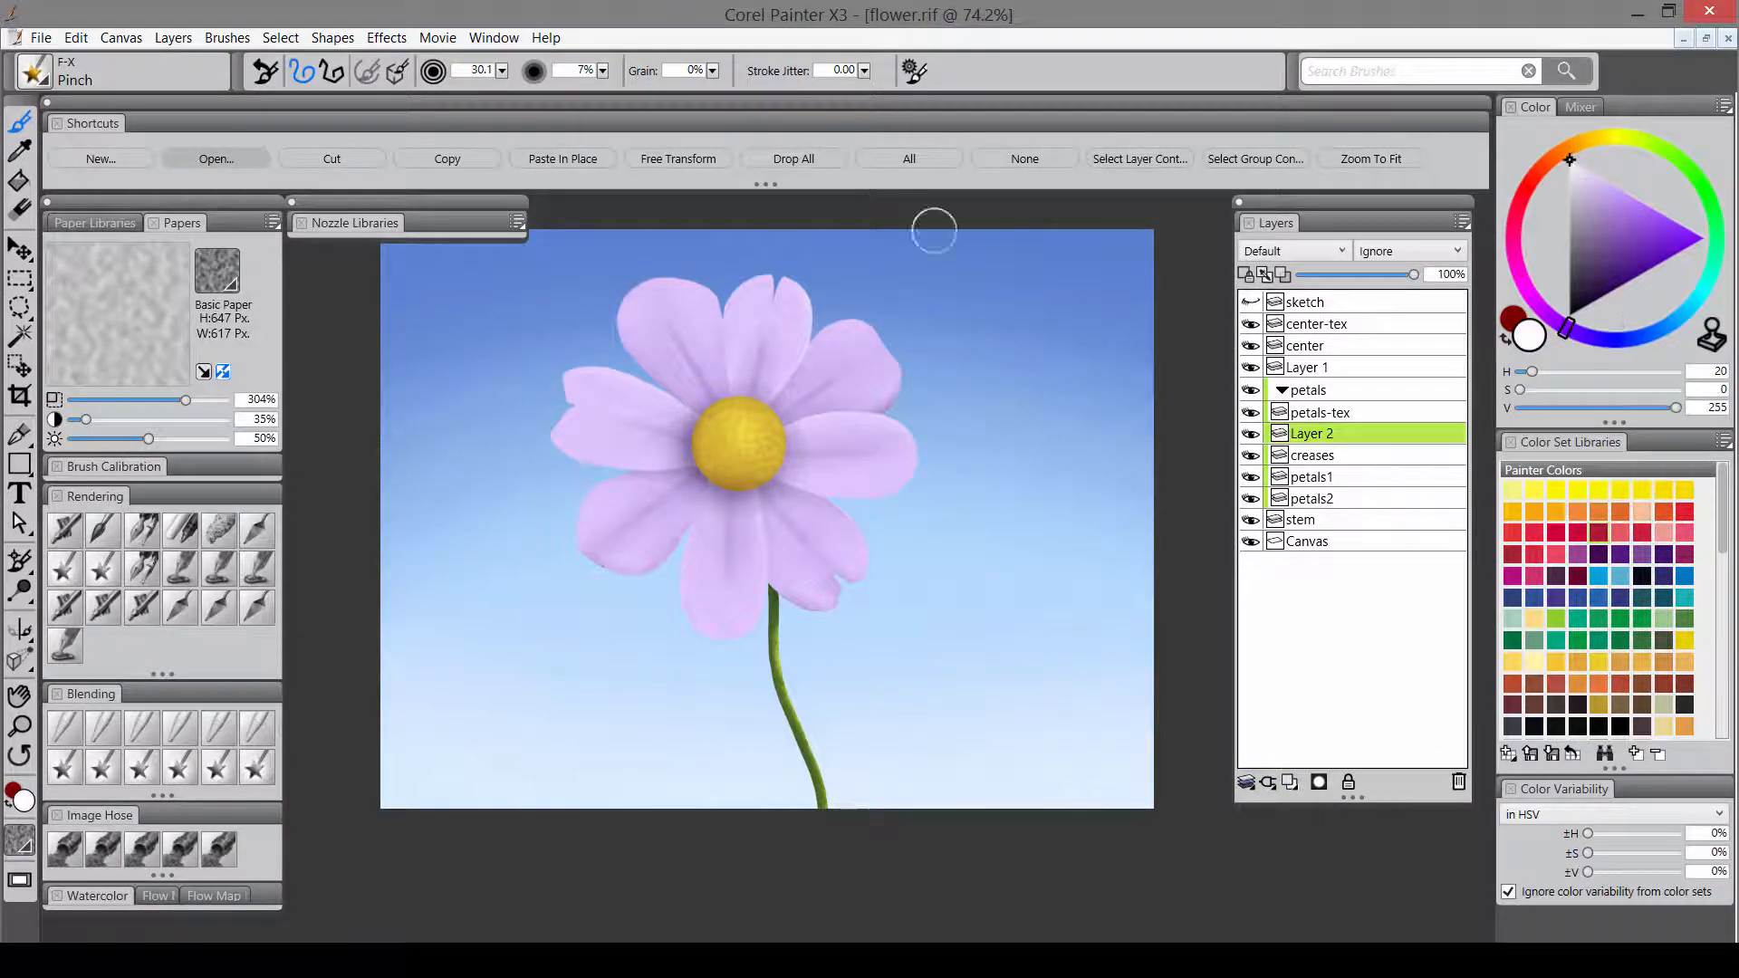
pyautogui.click(78, 537)
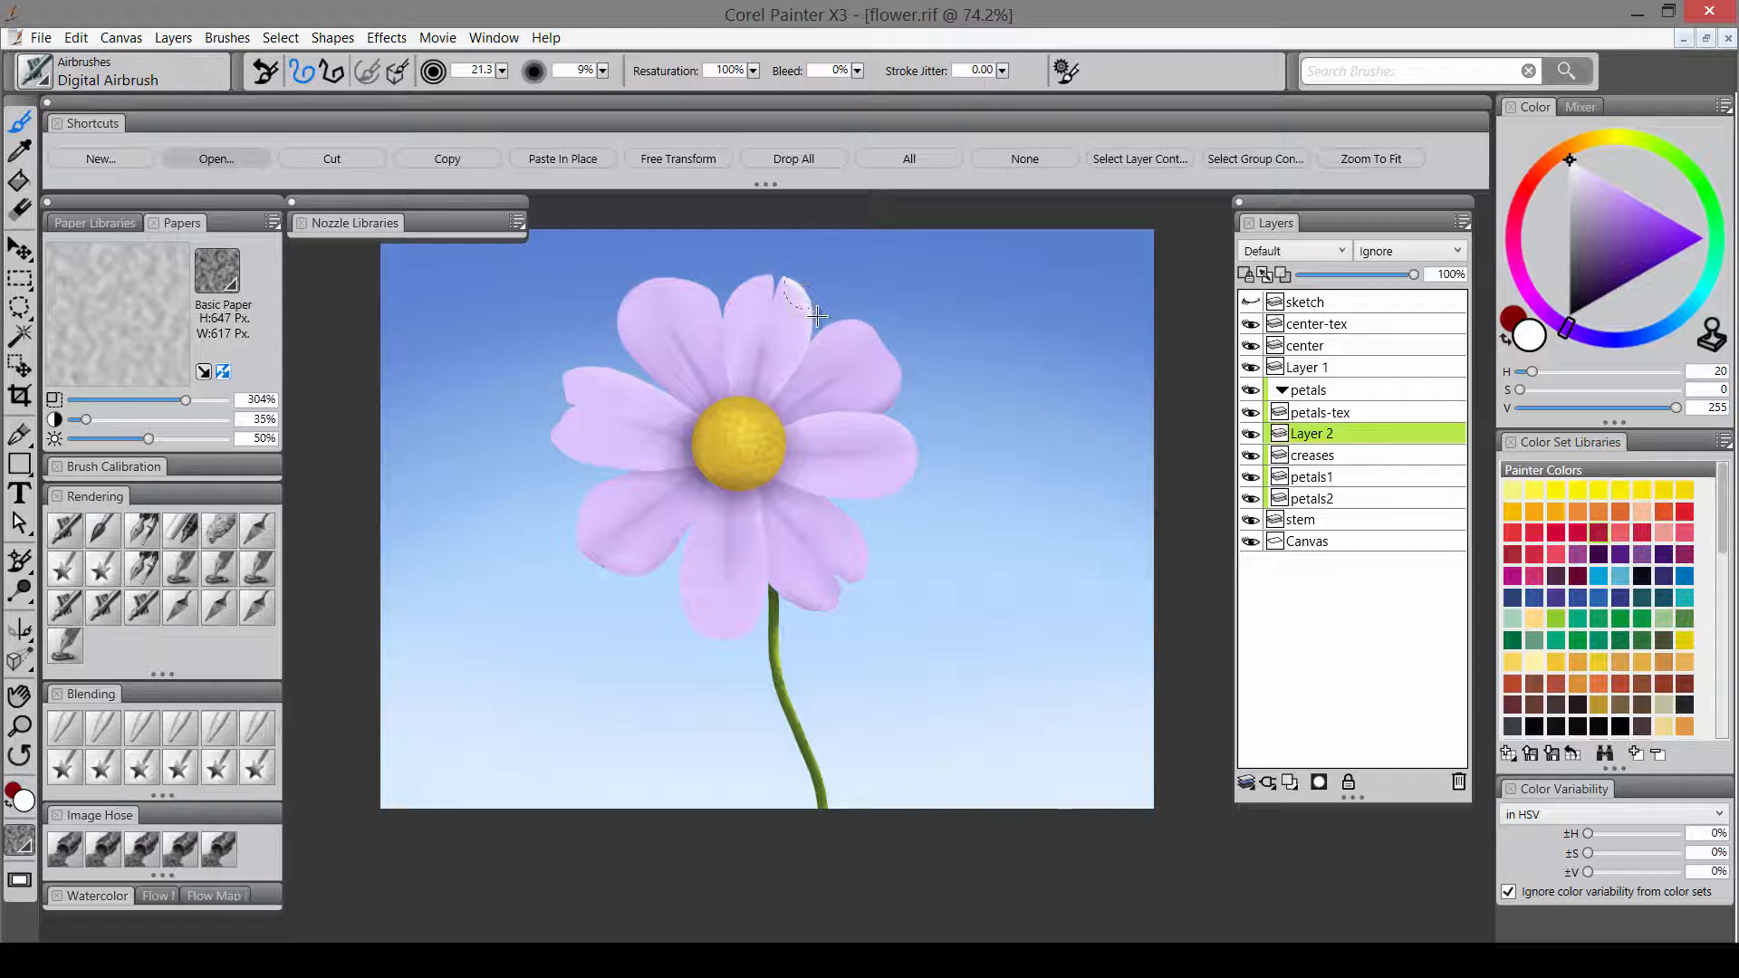
pyautogui.moveTo(817, 316); pyautogui.dragTo(829, 321)
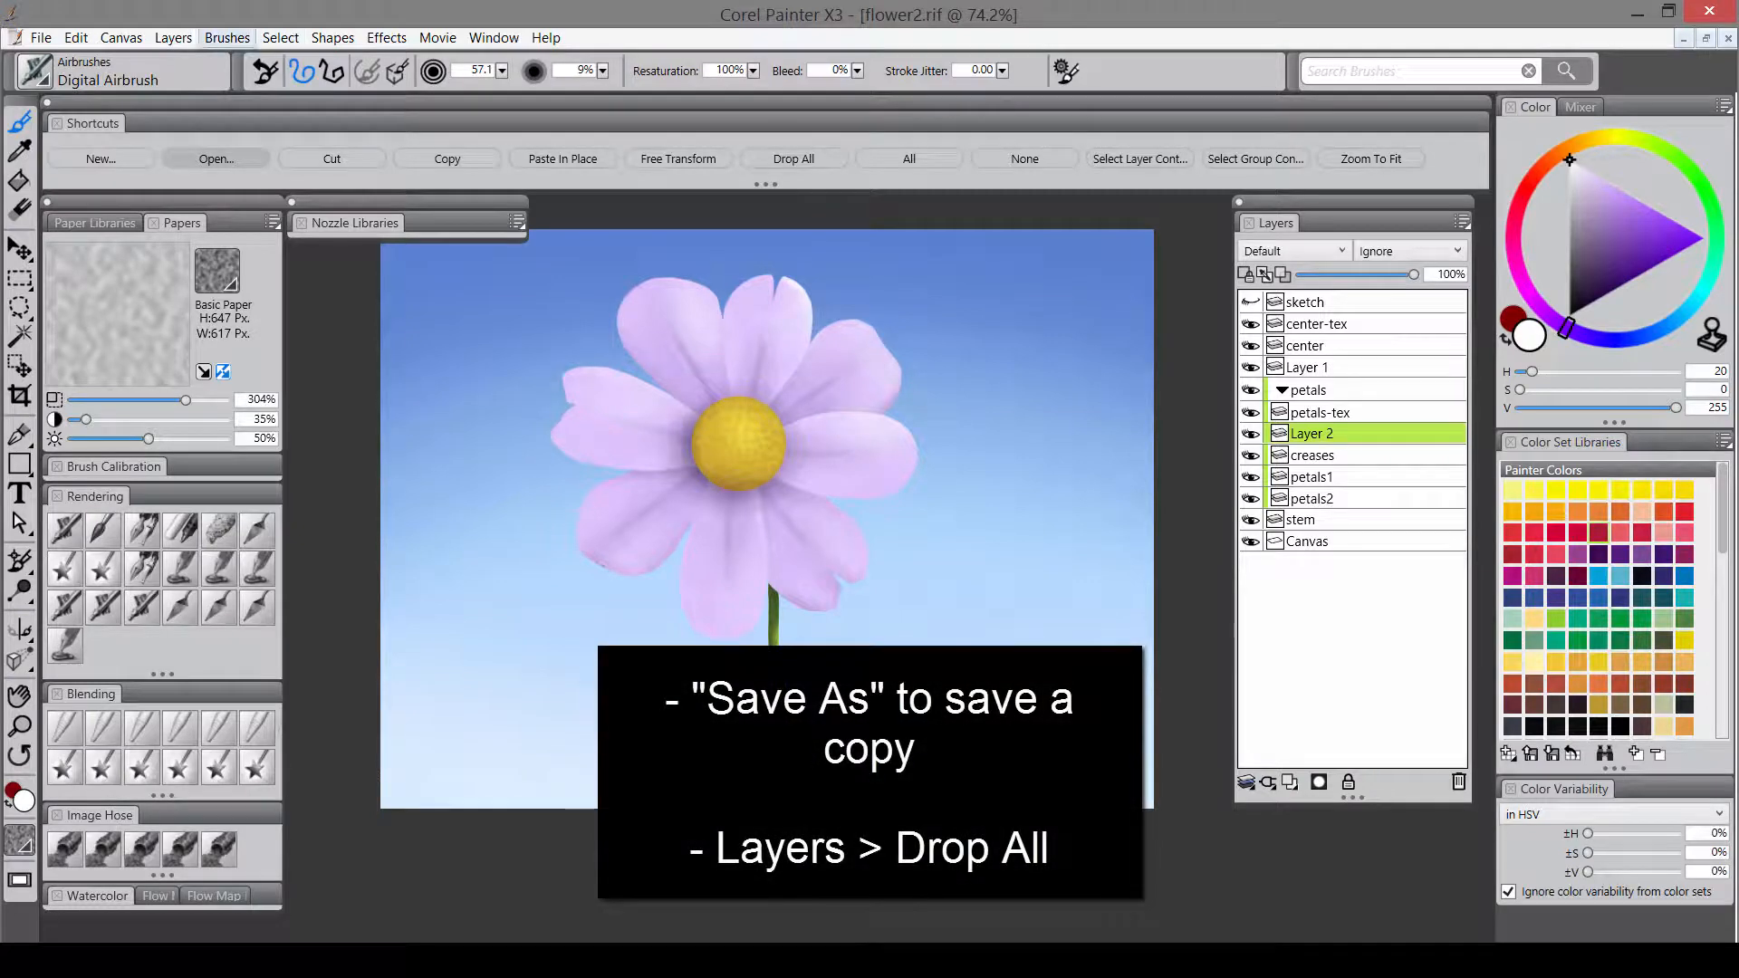
# - Drop all layers onto the canvas in flower2.rif and prepare the Blur blender with nothing selected
pyautogui.click(173, 37)
pyautogui.click(59, 413)
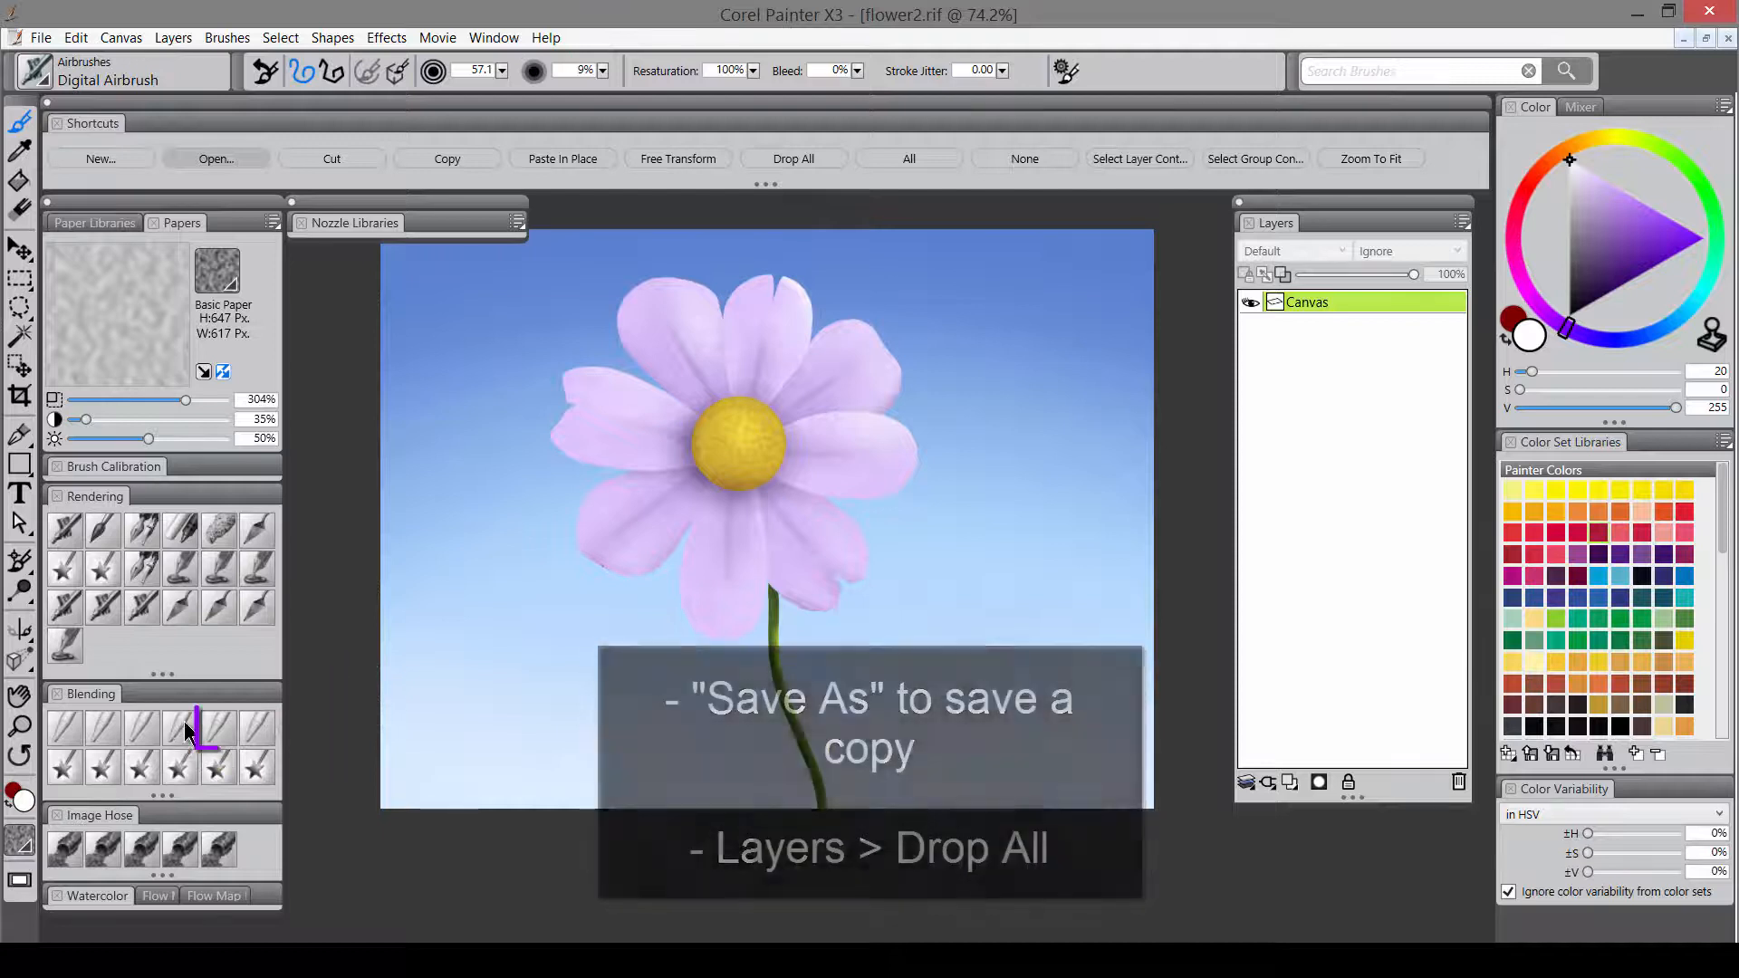
pyautogui.click(215, 729)
pyautogui.hotkey('ctrl', 'd')
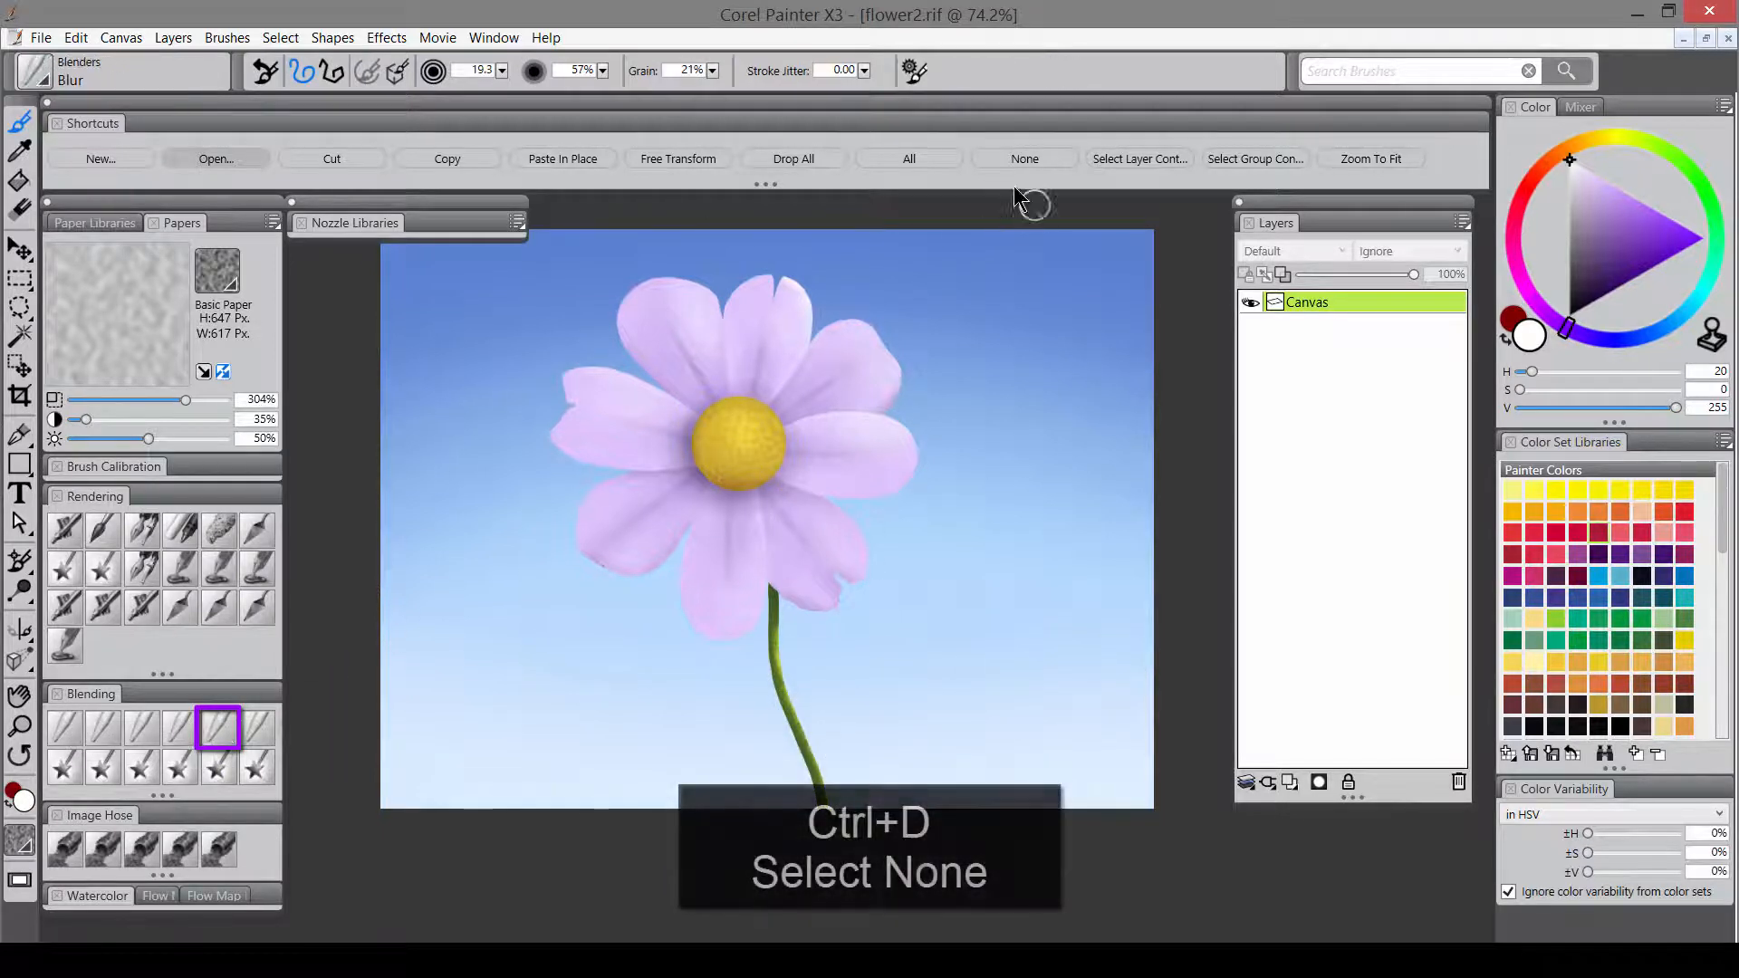